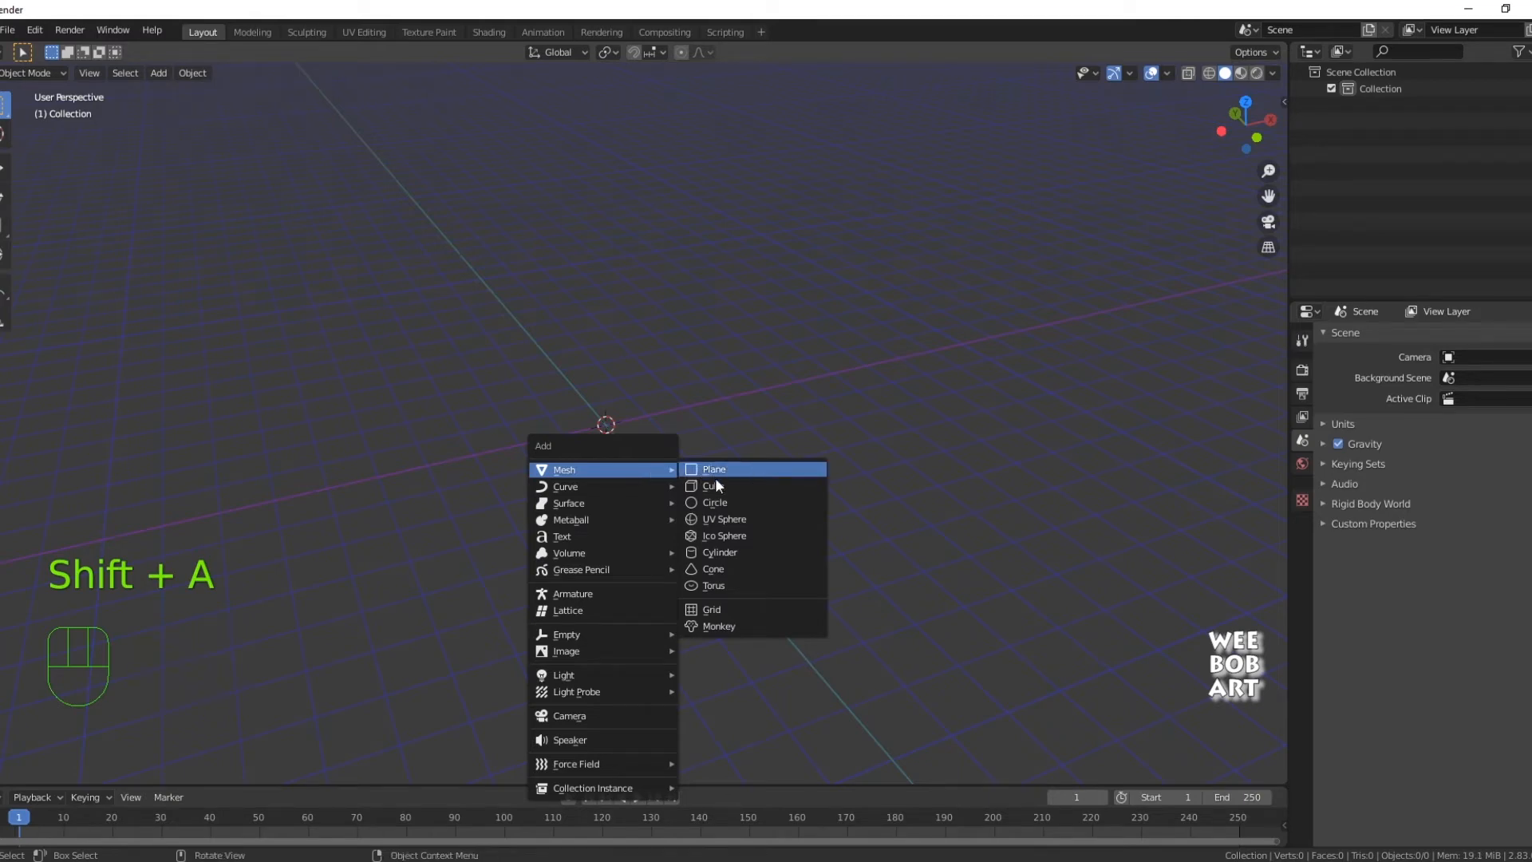
- Add a cylinder mesh with 3 vertices, 1 m radius, 2 m depth and the cap fill type set to Nothing
click(714, 551)
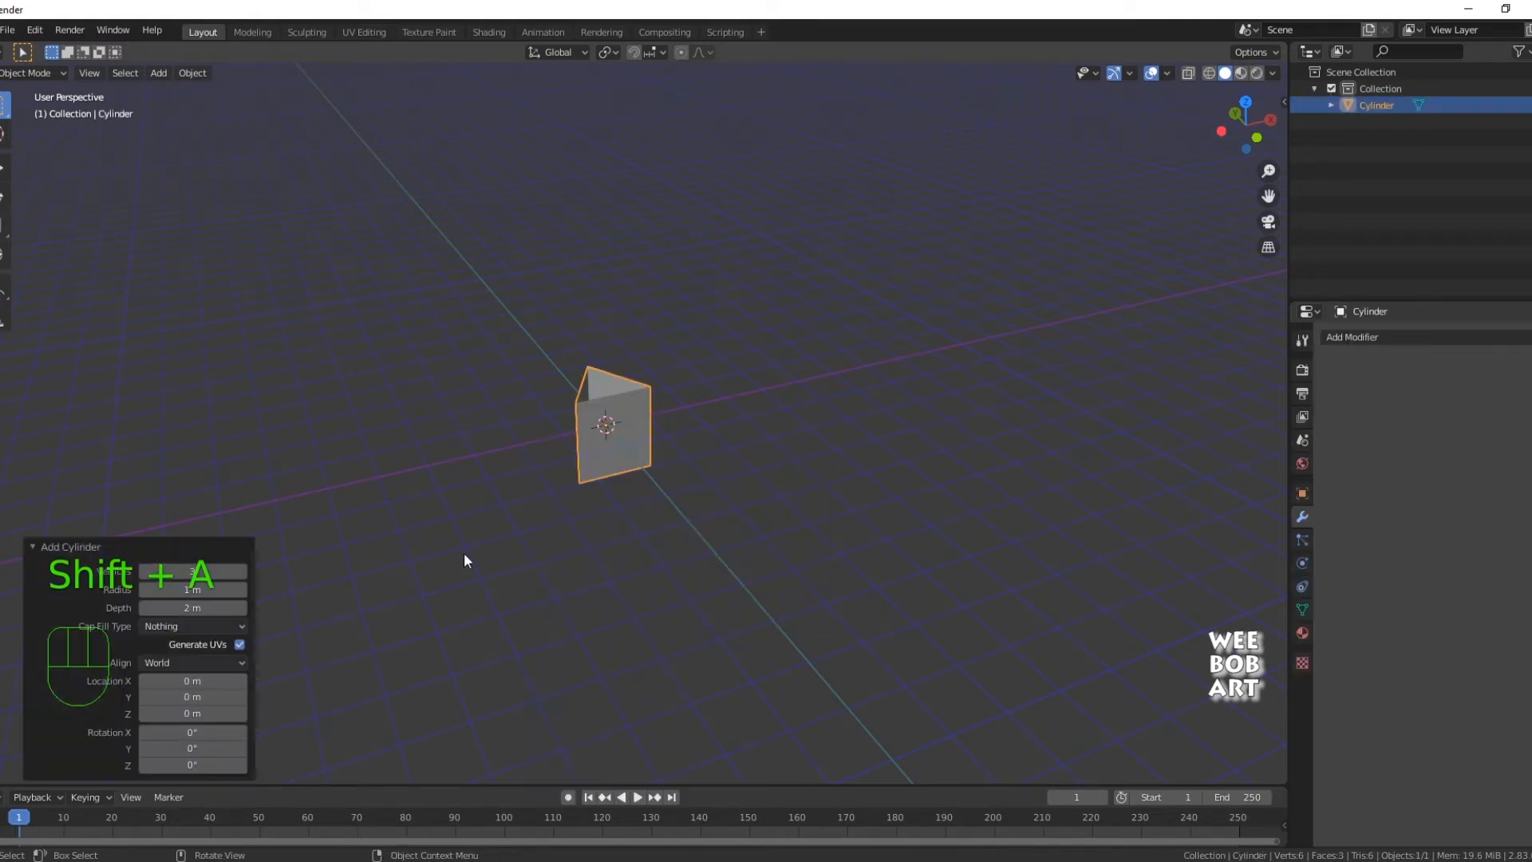
click(32, 547)
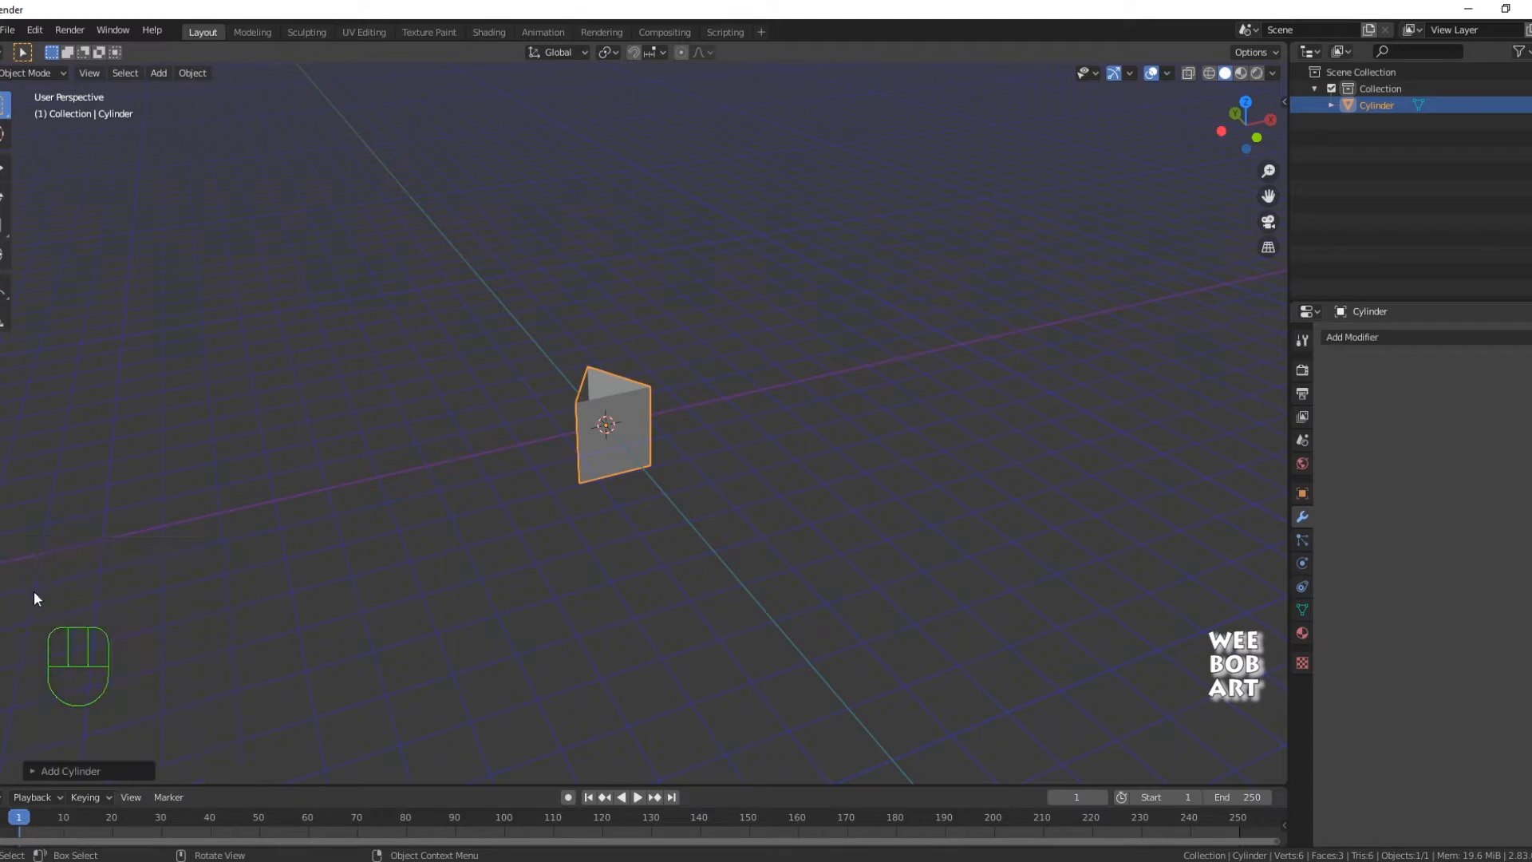
click(33, 770)
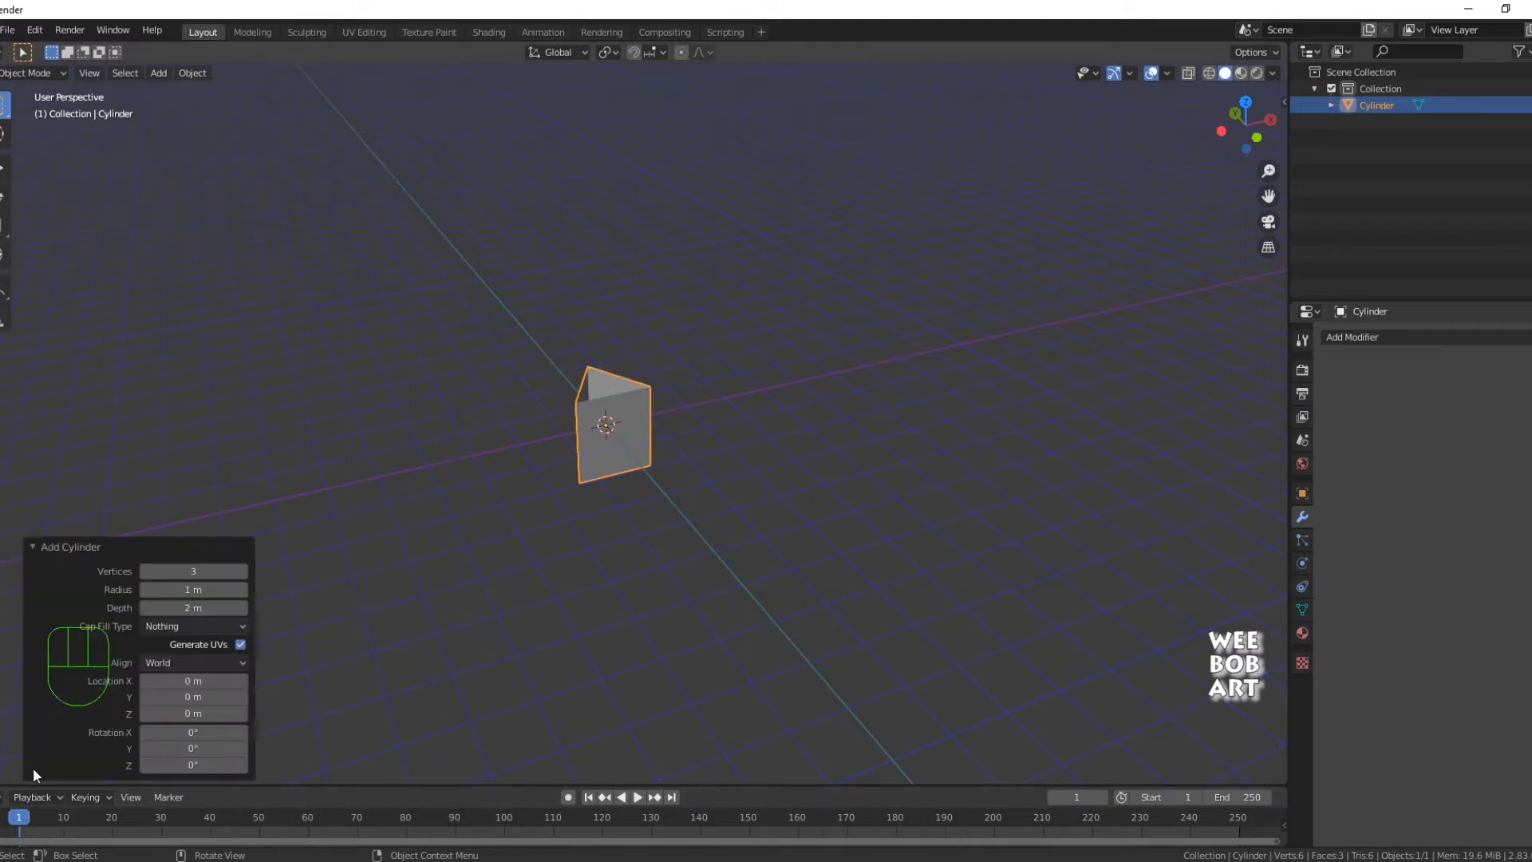
click(225, 568)
click(195, 627)
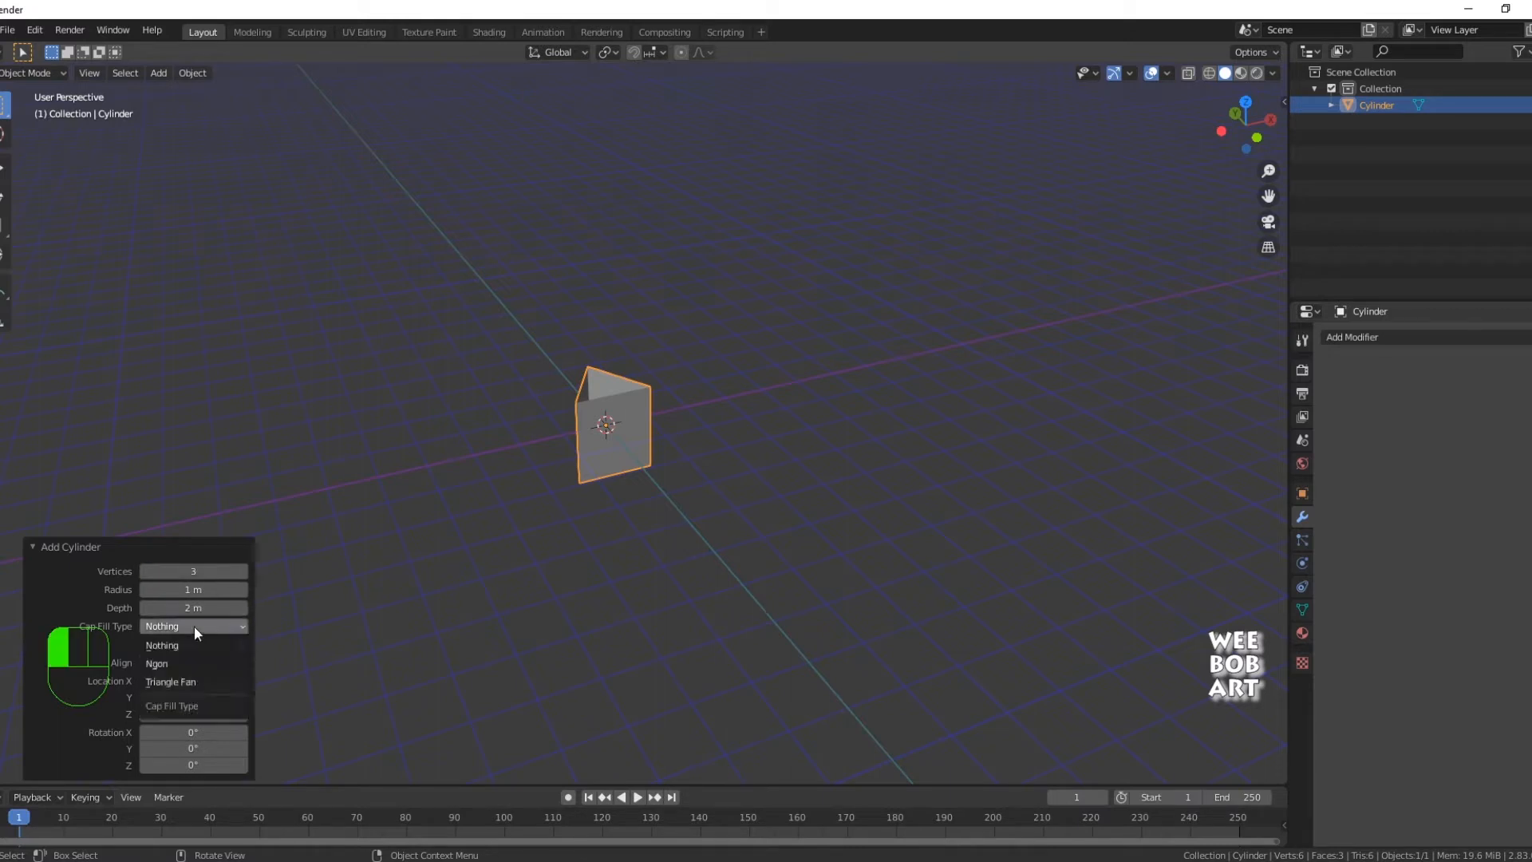
click(175, 648)
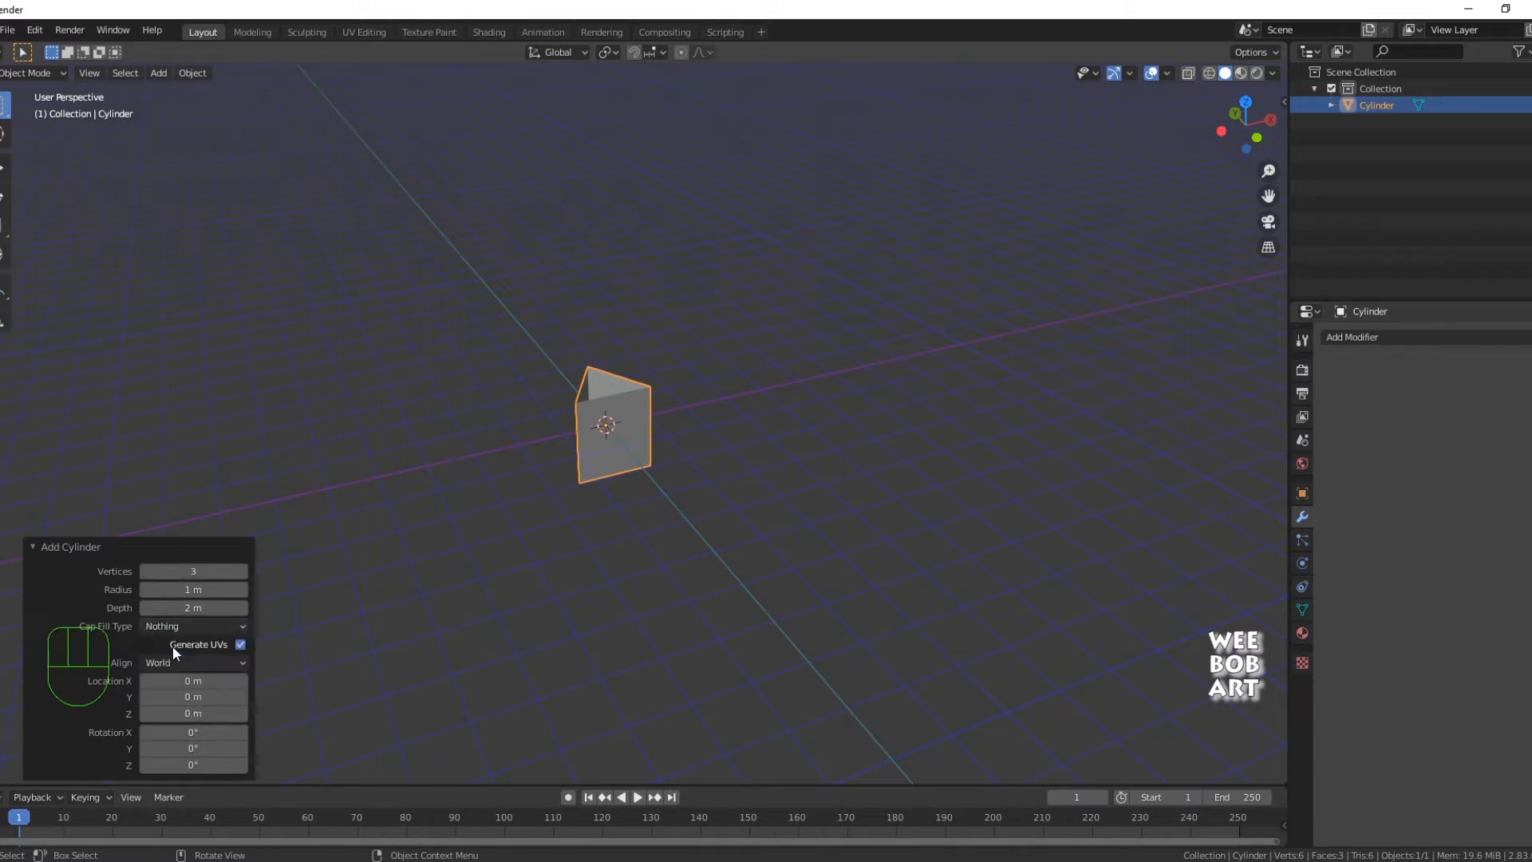
click(564, 517)
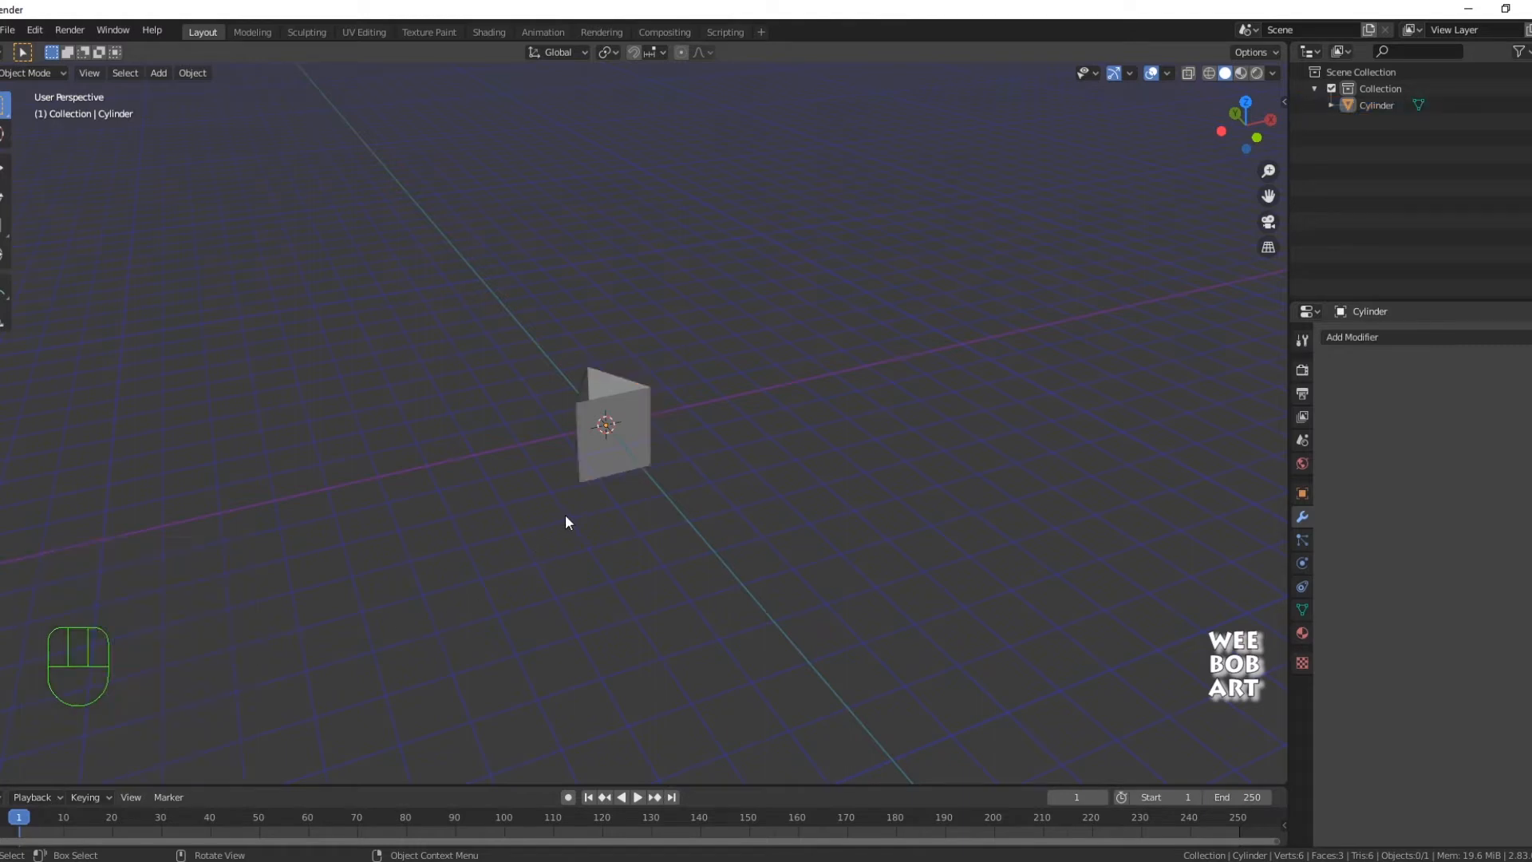
- Rotate the three-sided cylinder 90° about the global X axis so it lies on one flat side
click(634, 426)
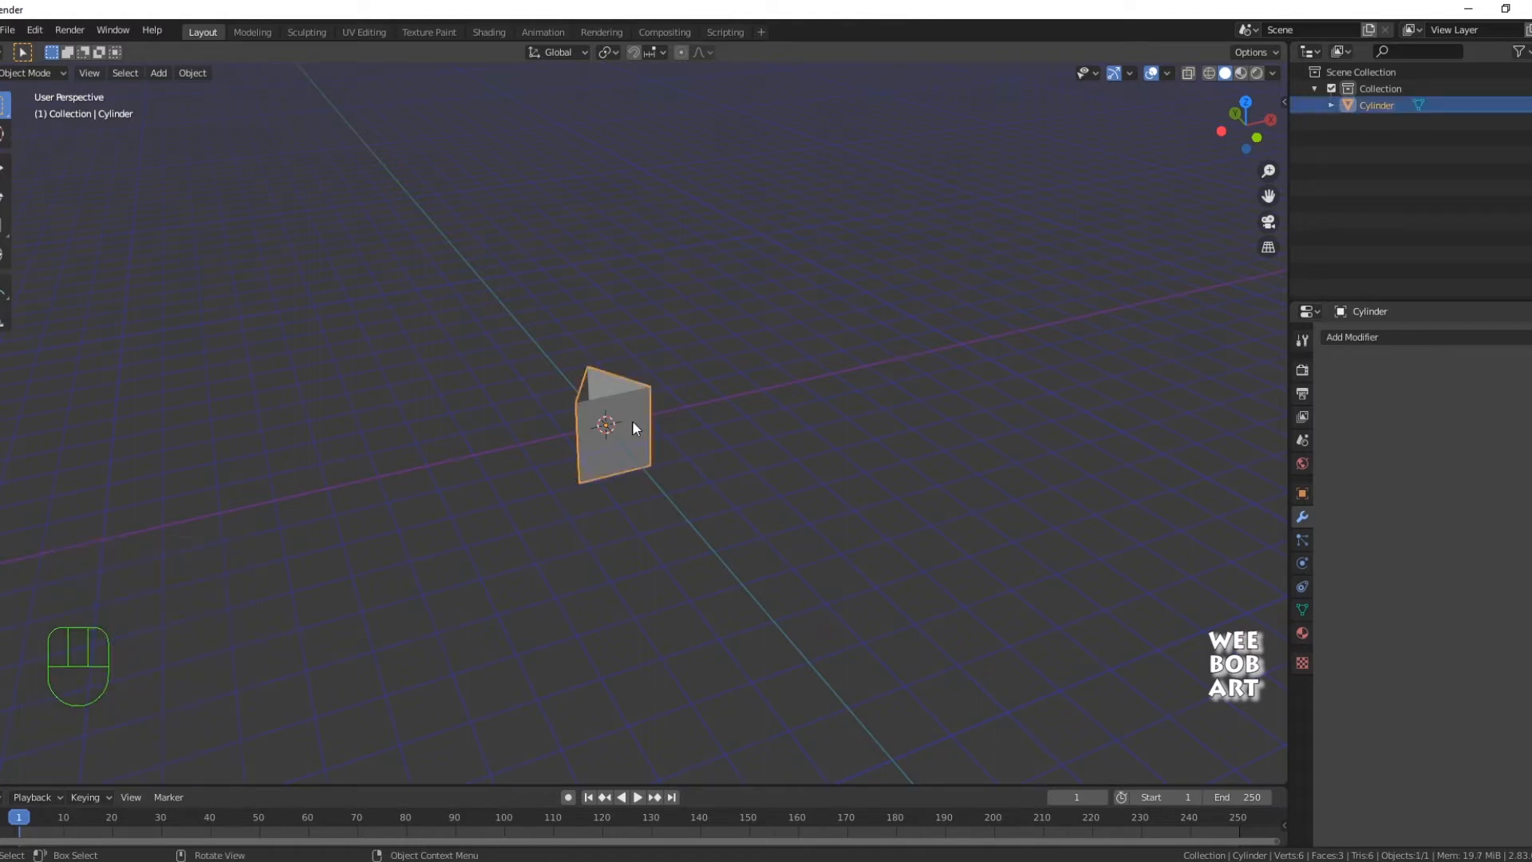
key(r)
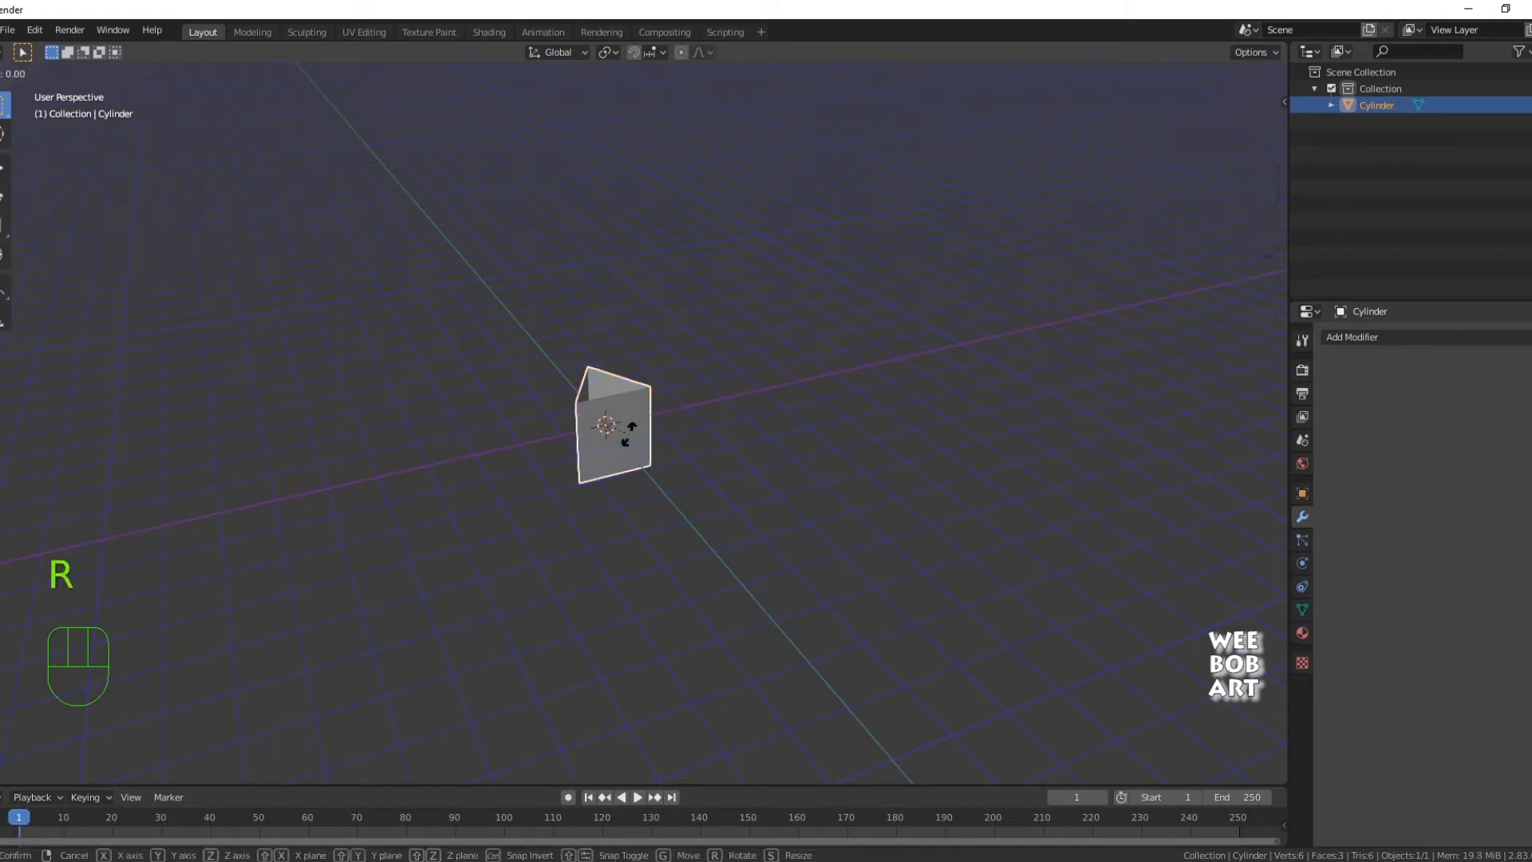
text(x)
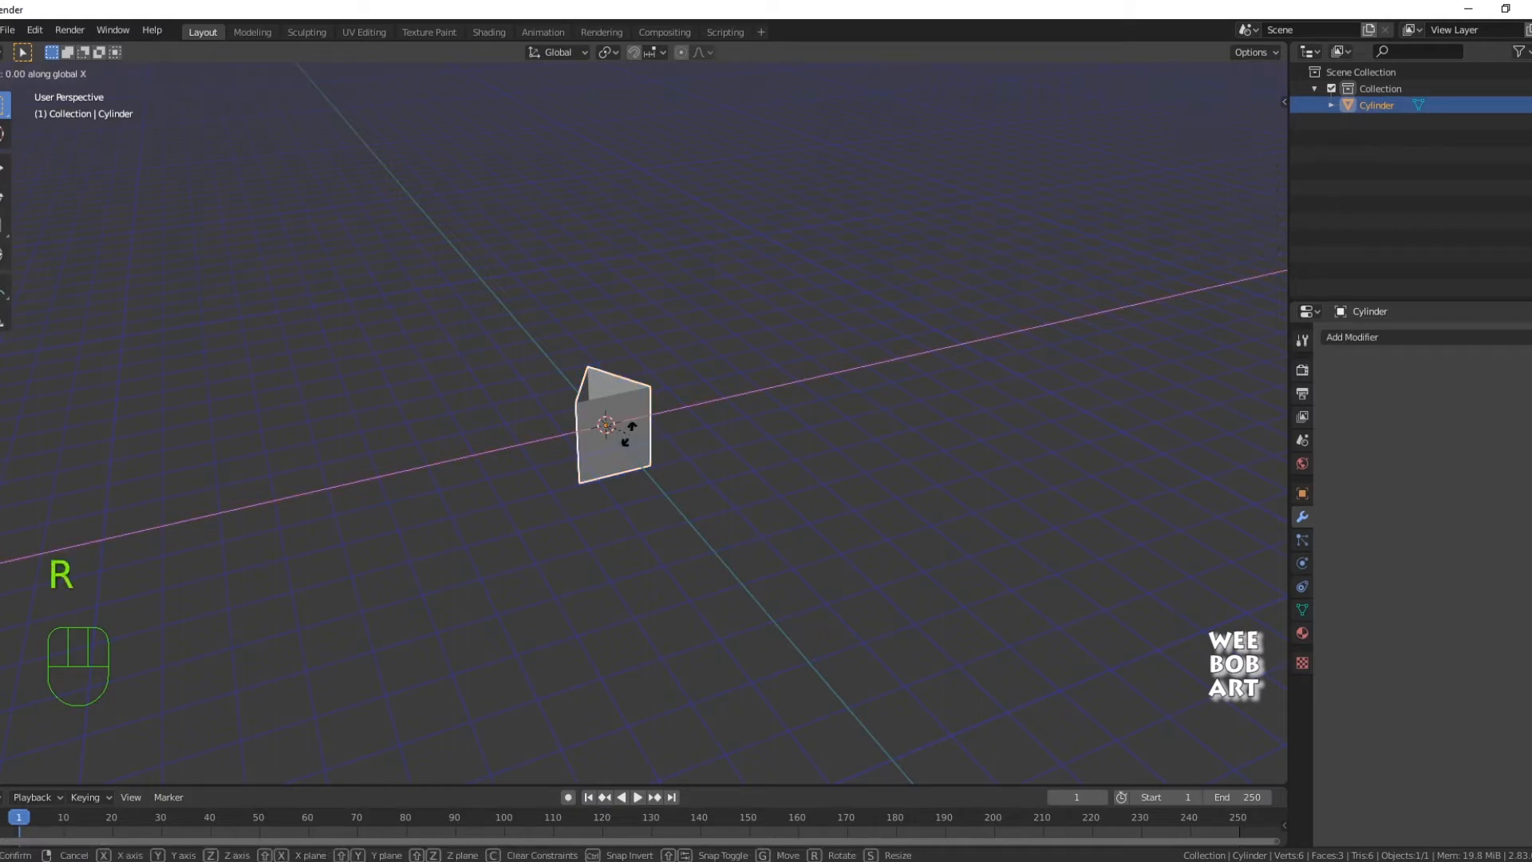
text(90)
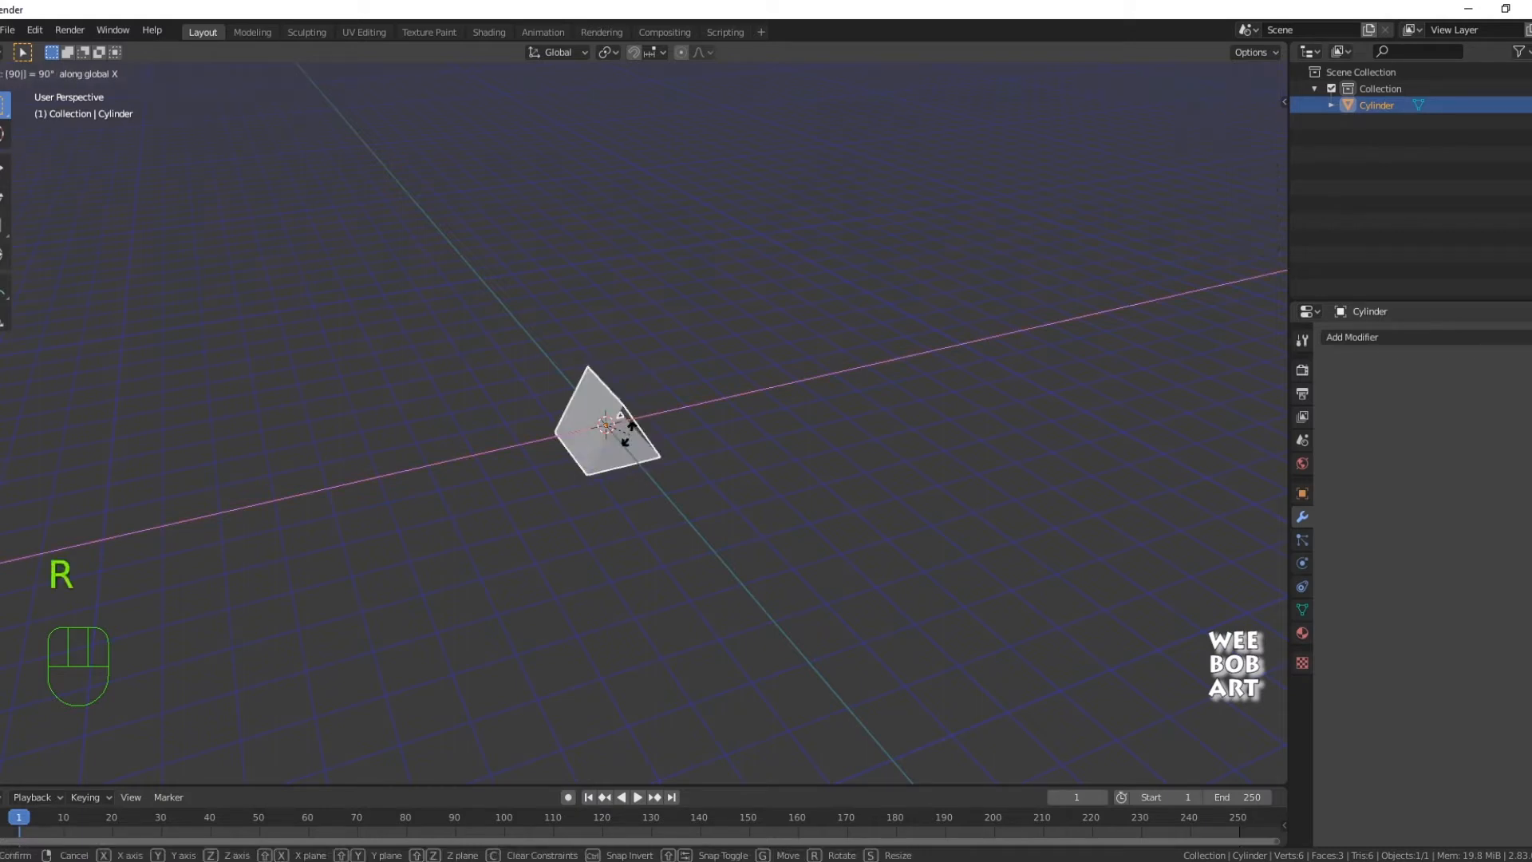
key(Return)
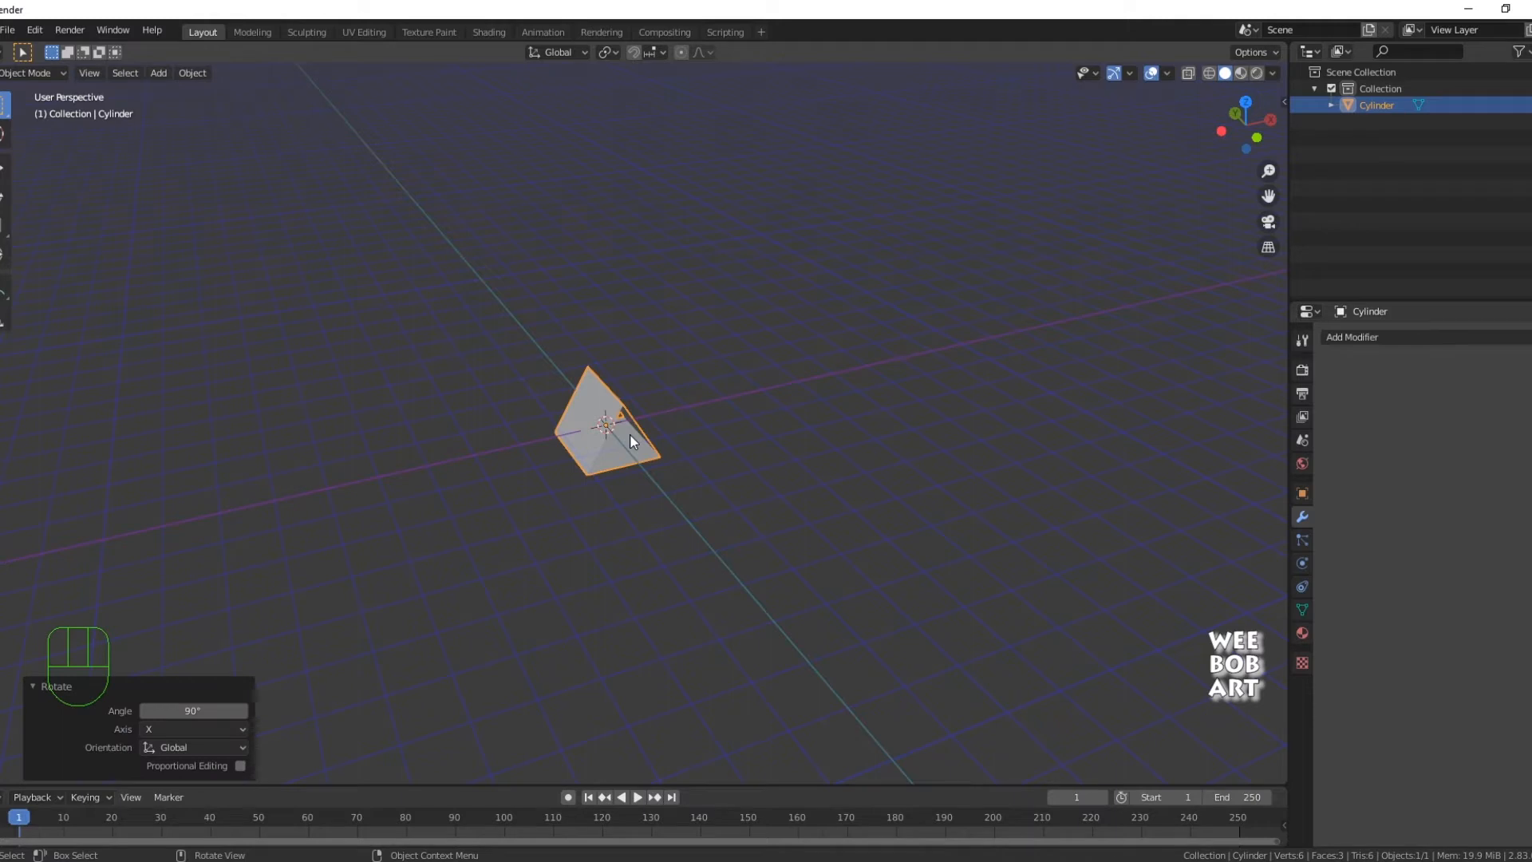
- Add a 2 m plane mesh at the world origin as a separate object
key(shift)
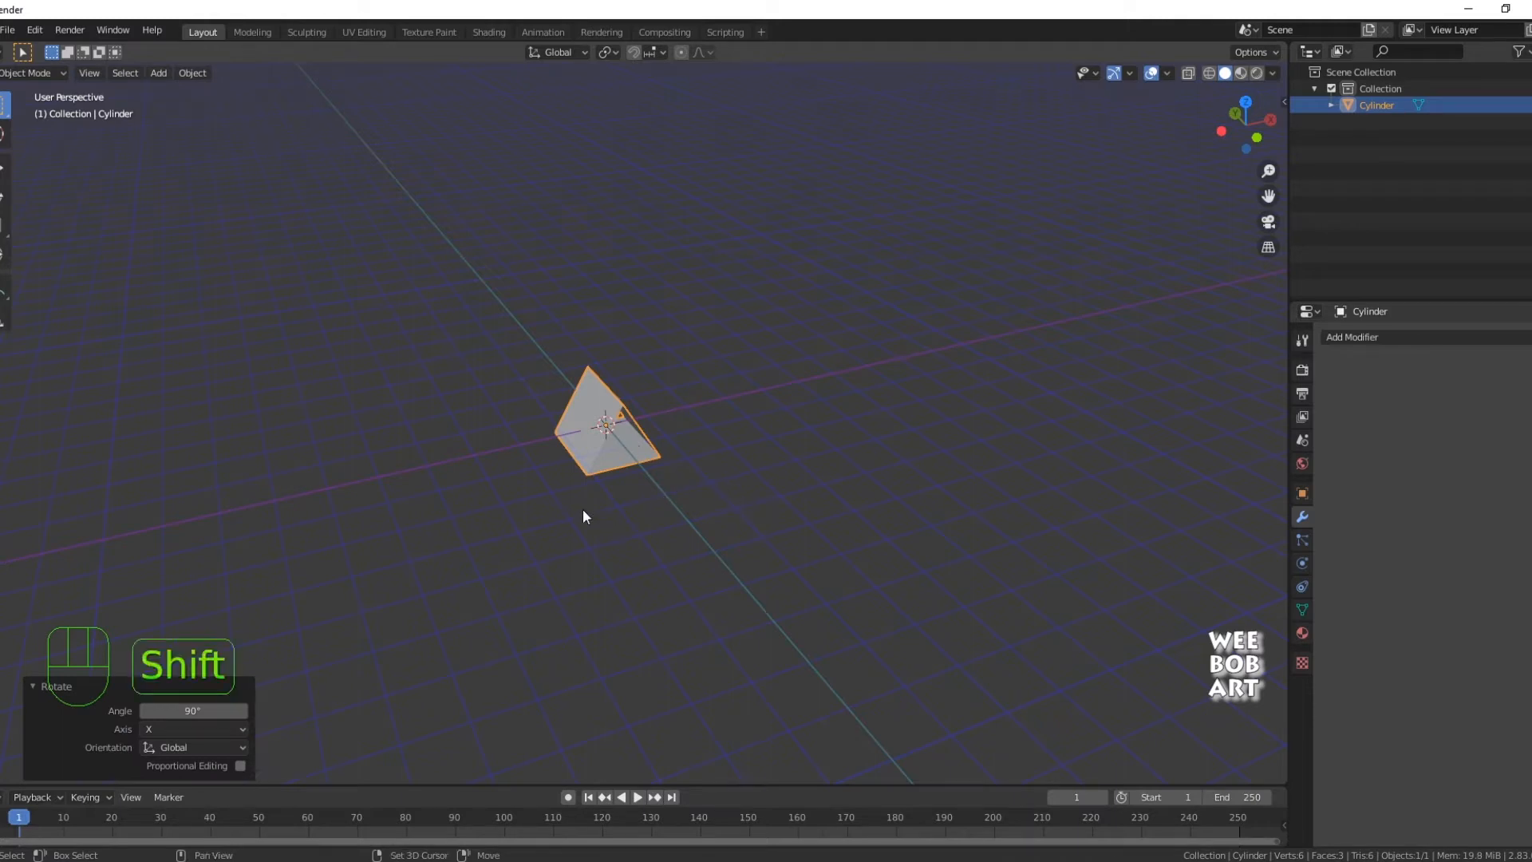
shift+middle_drag(583, 517, 754, 577)
scroll(644, 548, up, 5)
click(754, 577)
key(Tab)
key(Tab)
key(shift+a)
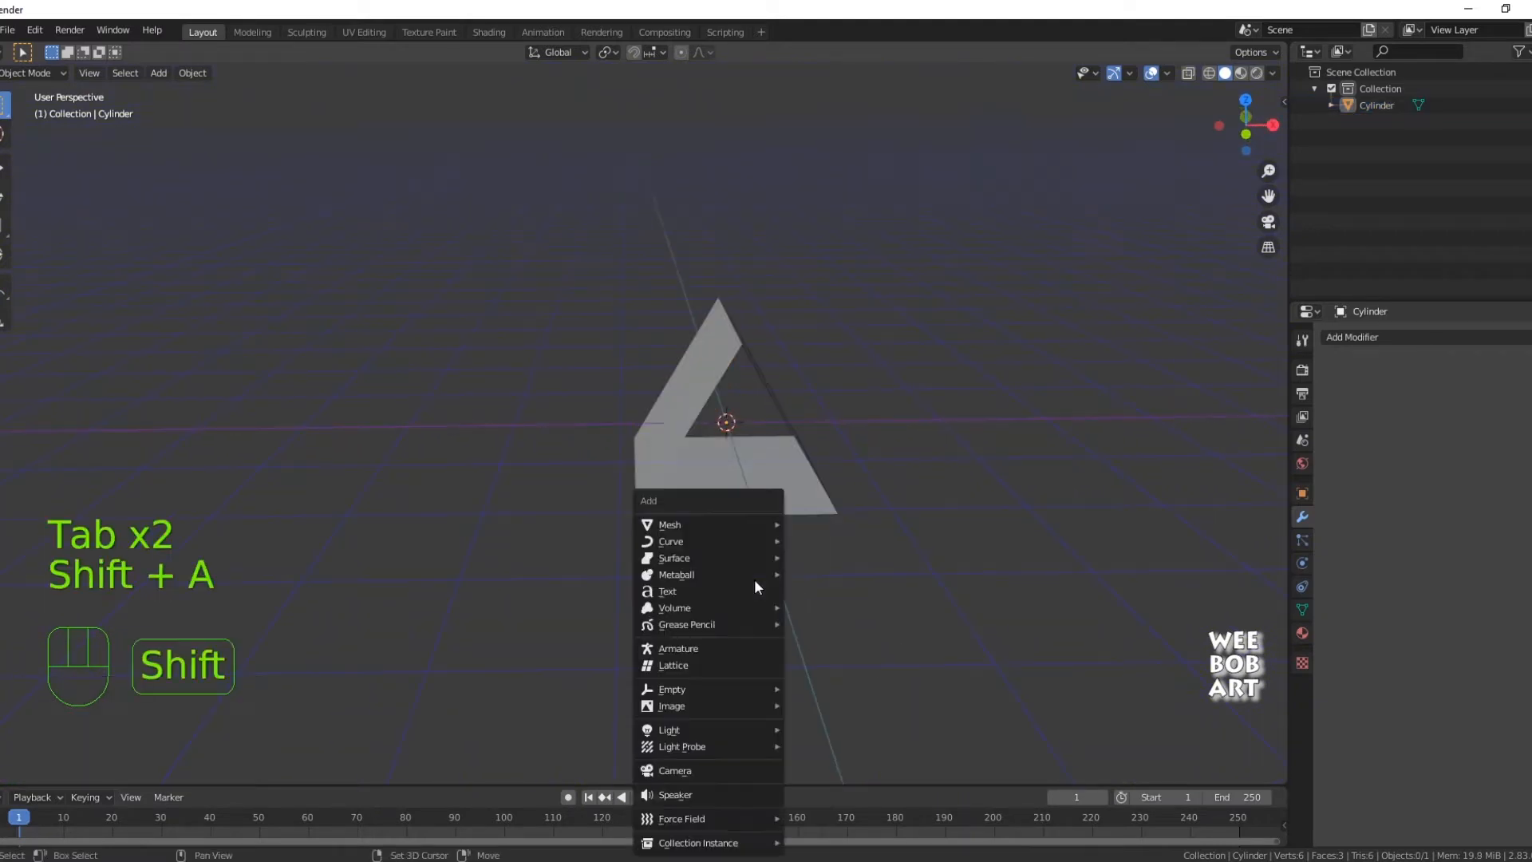
mouse_move(750, 525)
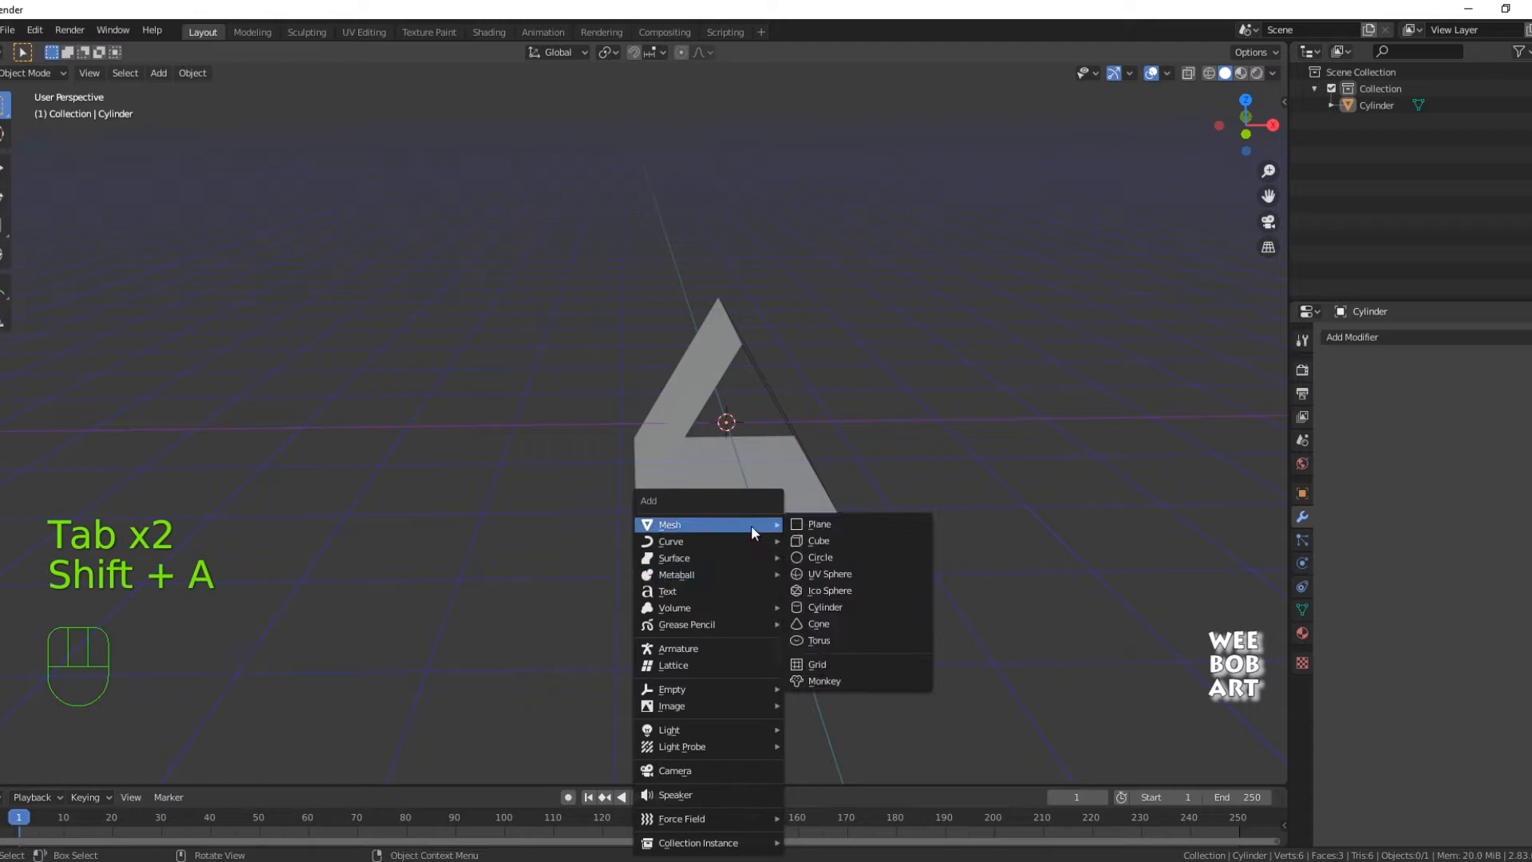
click(844, 532)
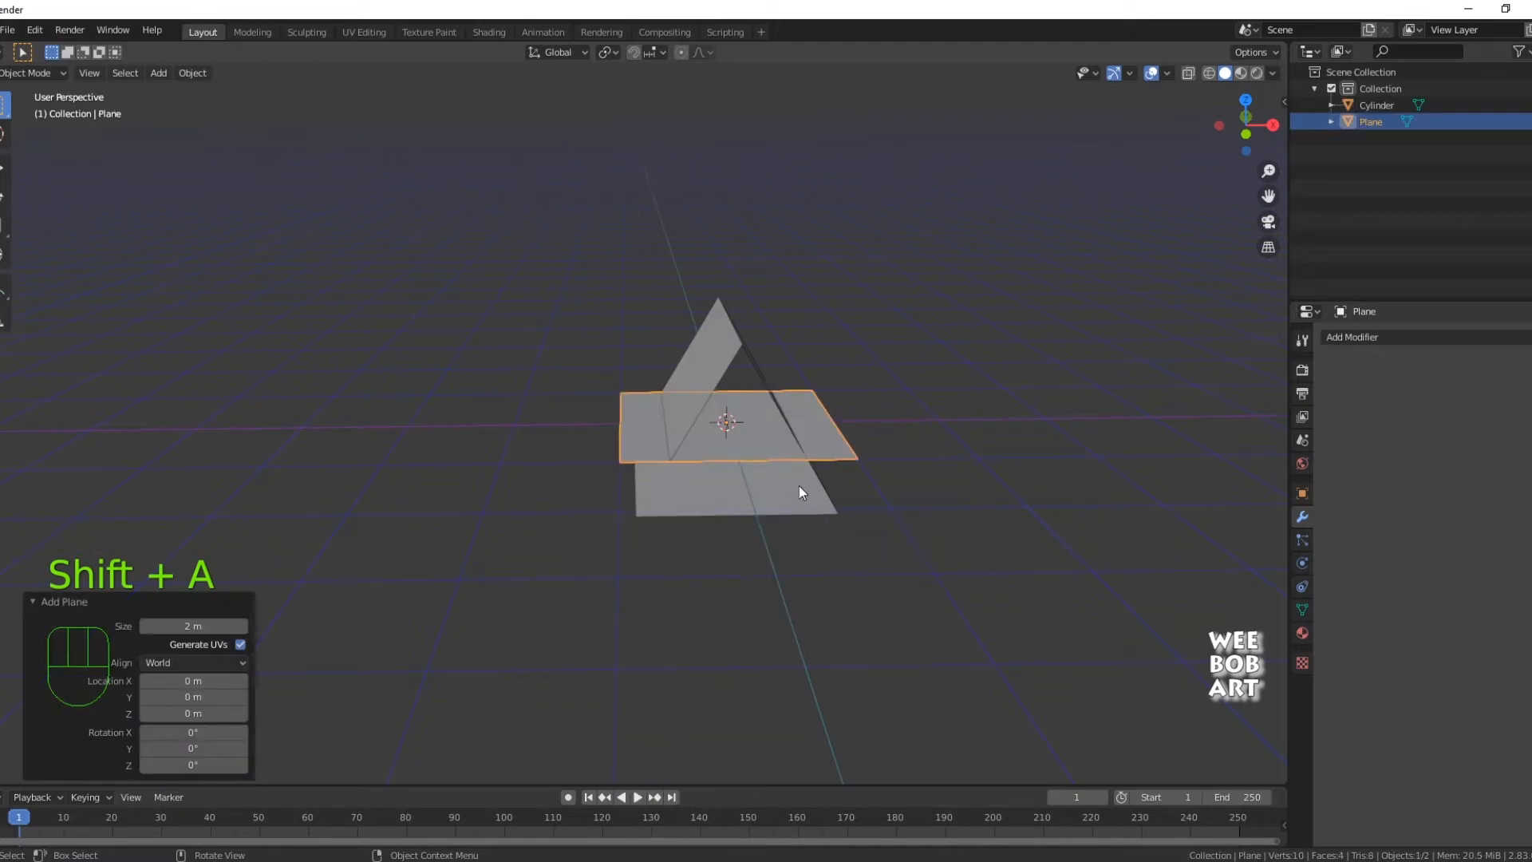
- Lower the plane about 0.78 m along Z and scale it up by a factor of 10
key(g)
key(x)
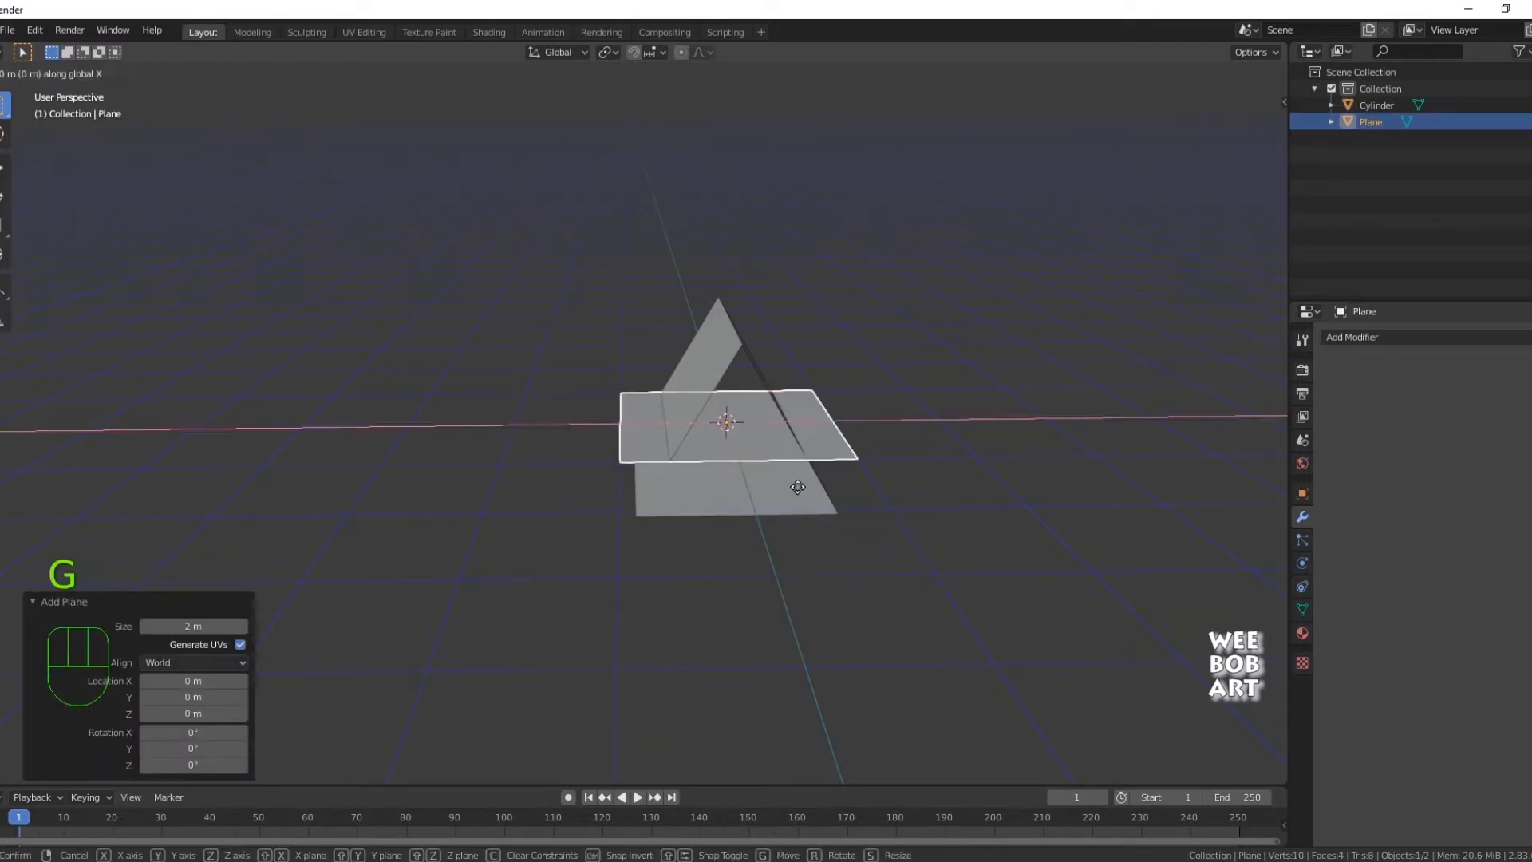
key(z)
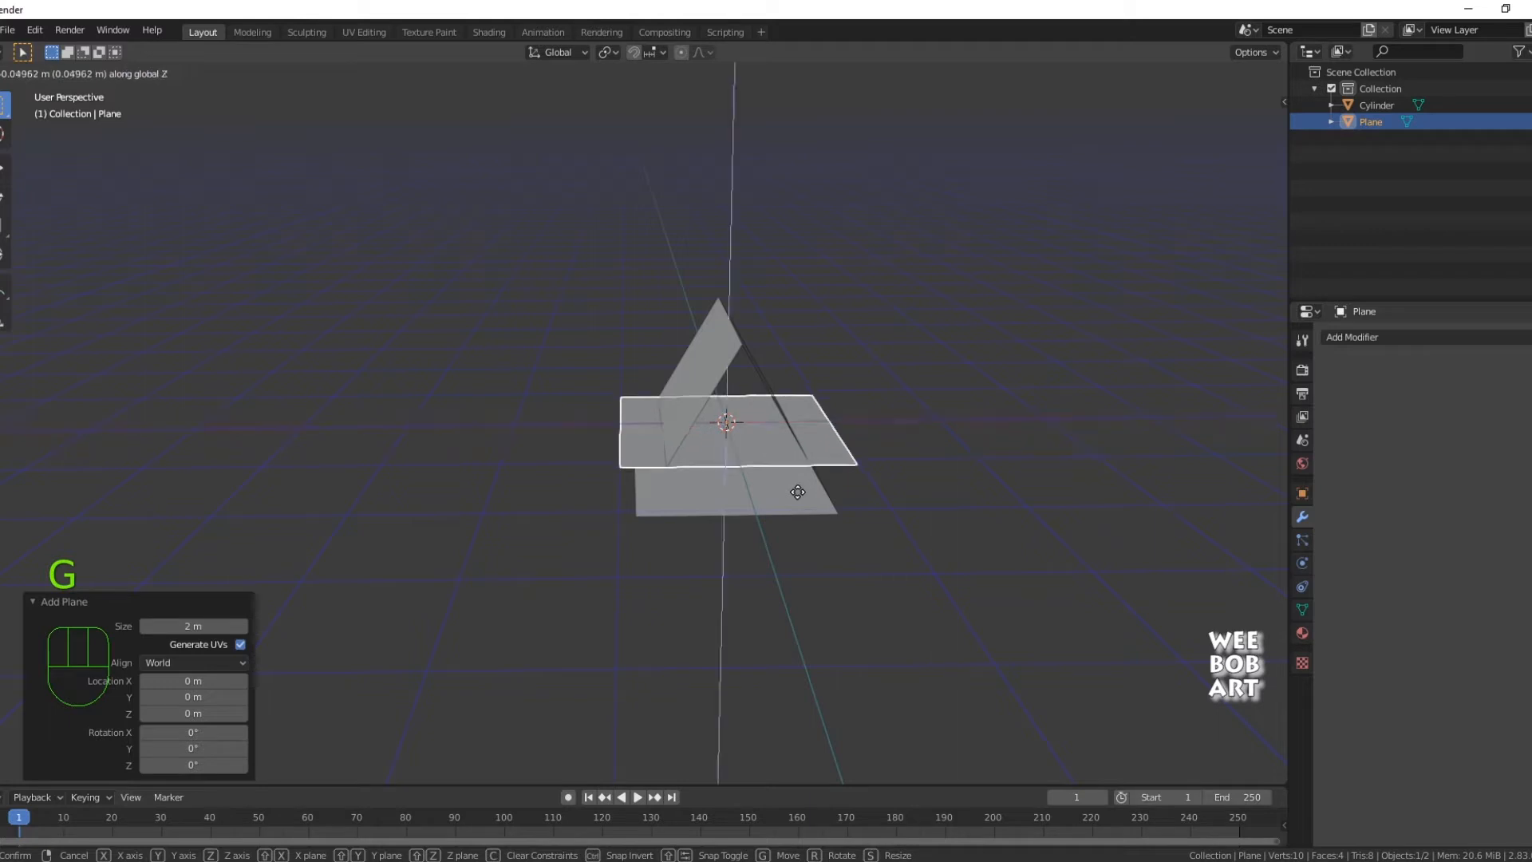
click(796, 562)
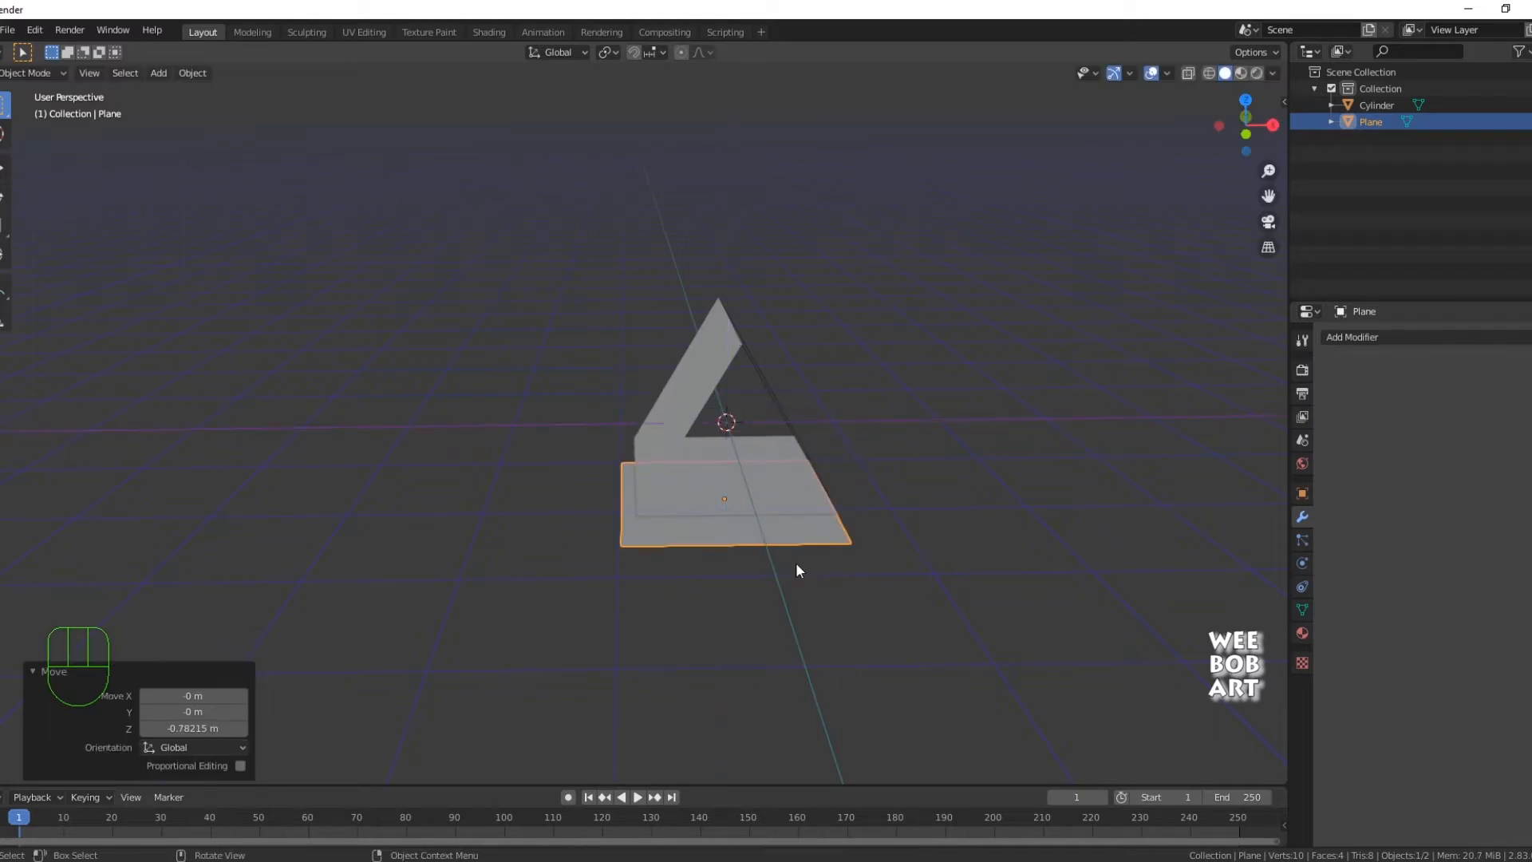
key(s)
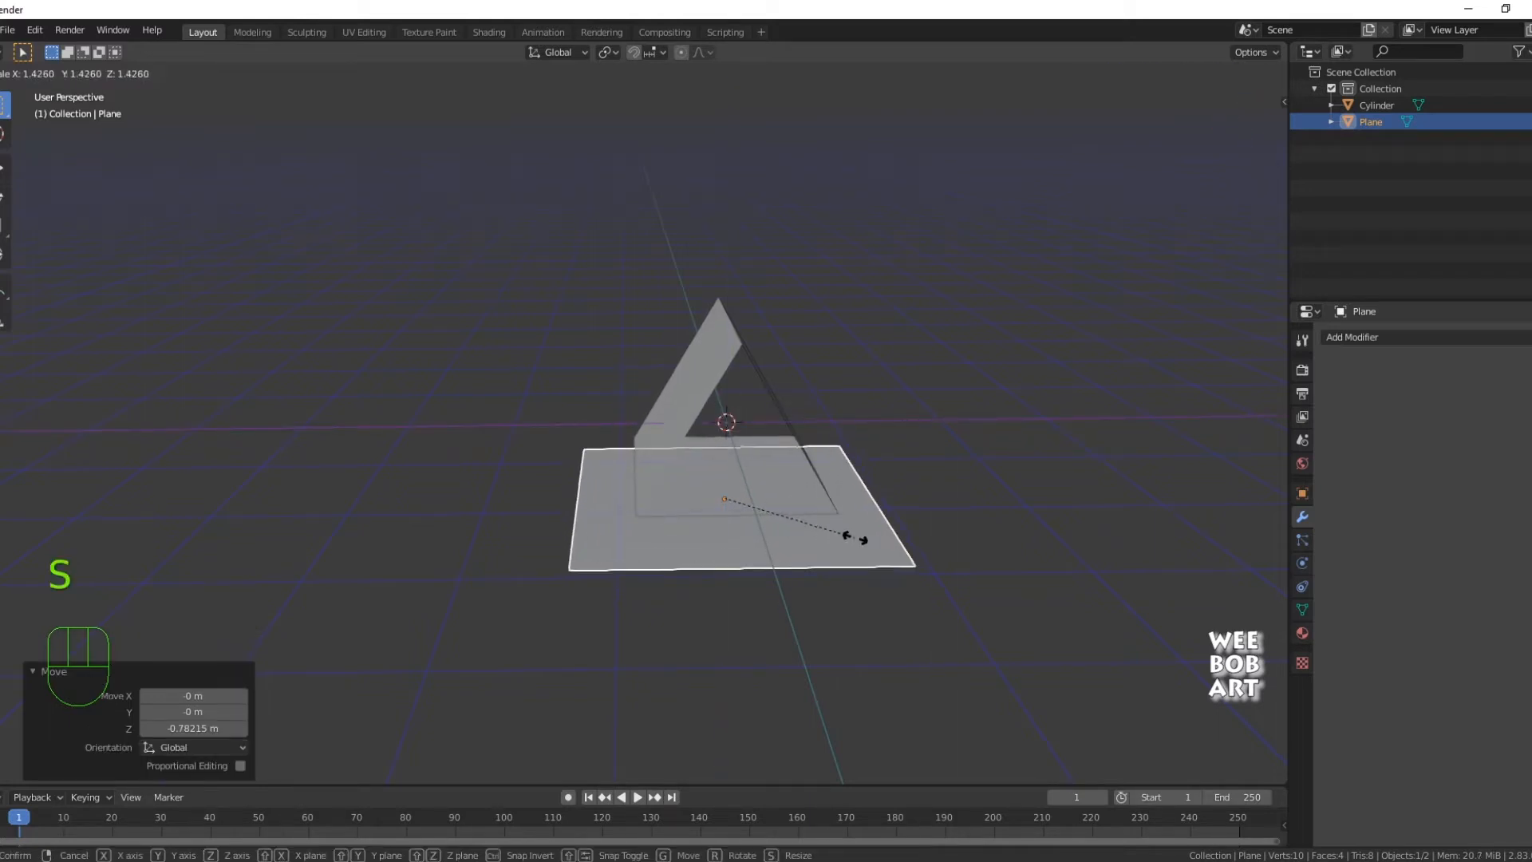
text(10)
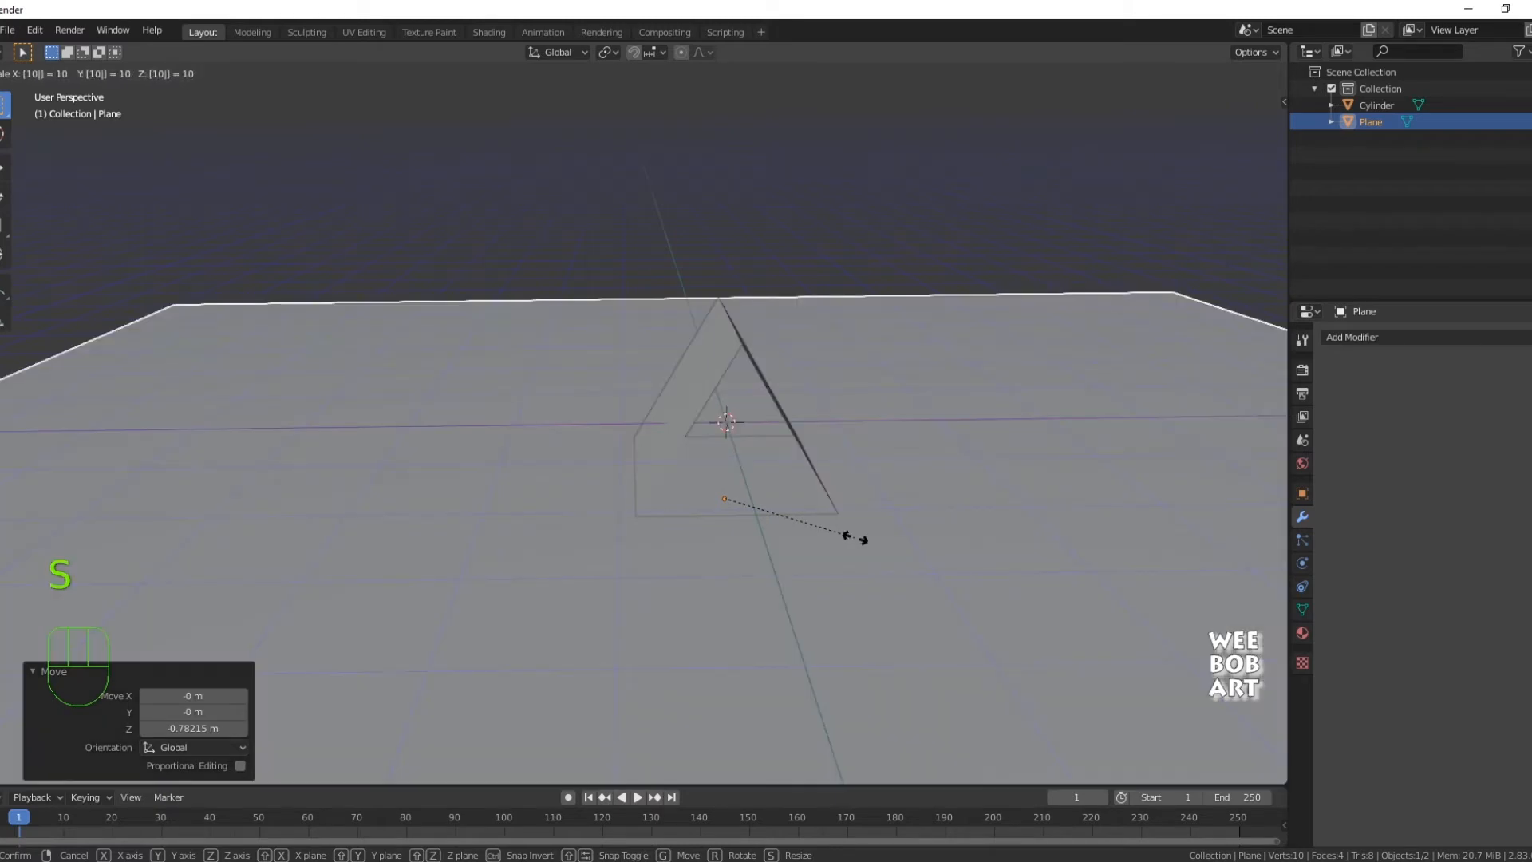
key(Return)
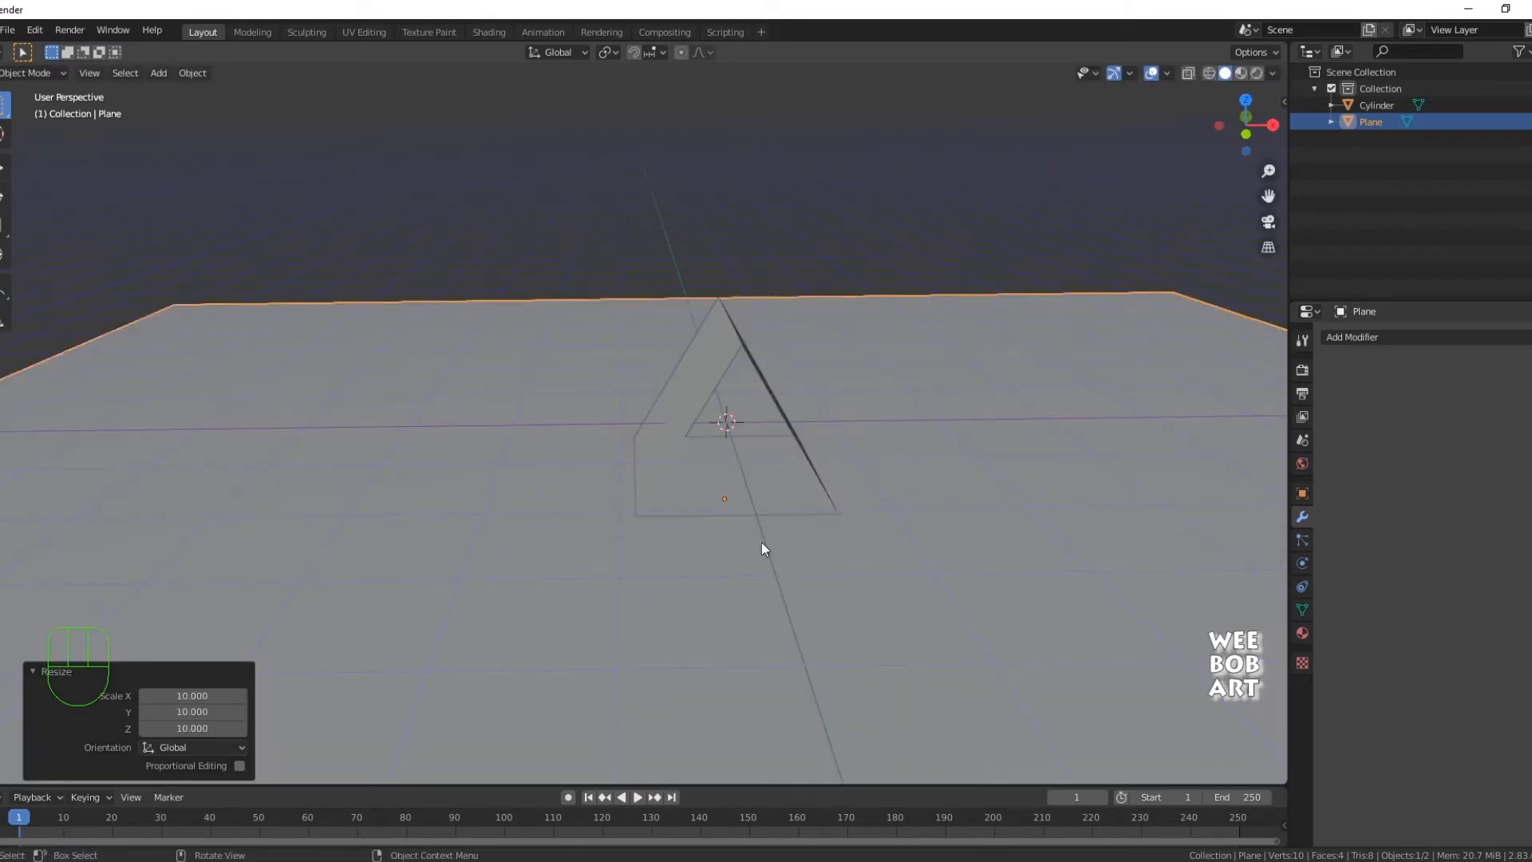
- Give the triangular cylinder a Solidify modifier with 0.2 m thickness and apply it
shift+middle_drag(665, 538, 677, 619)
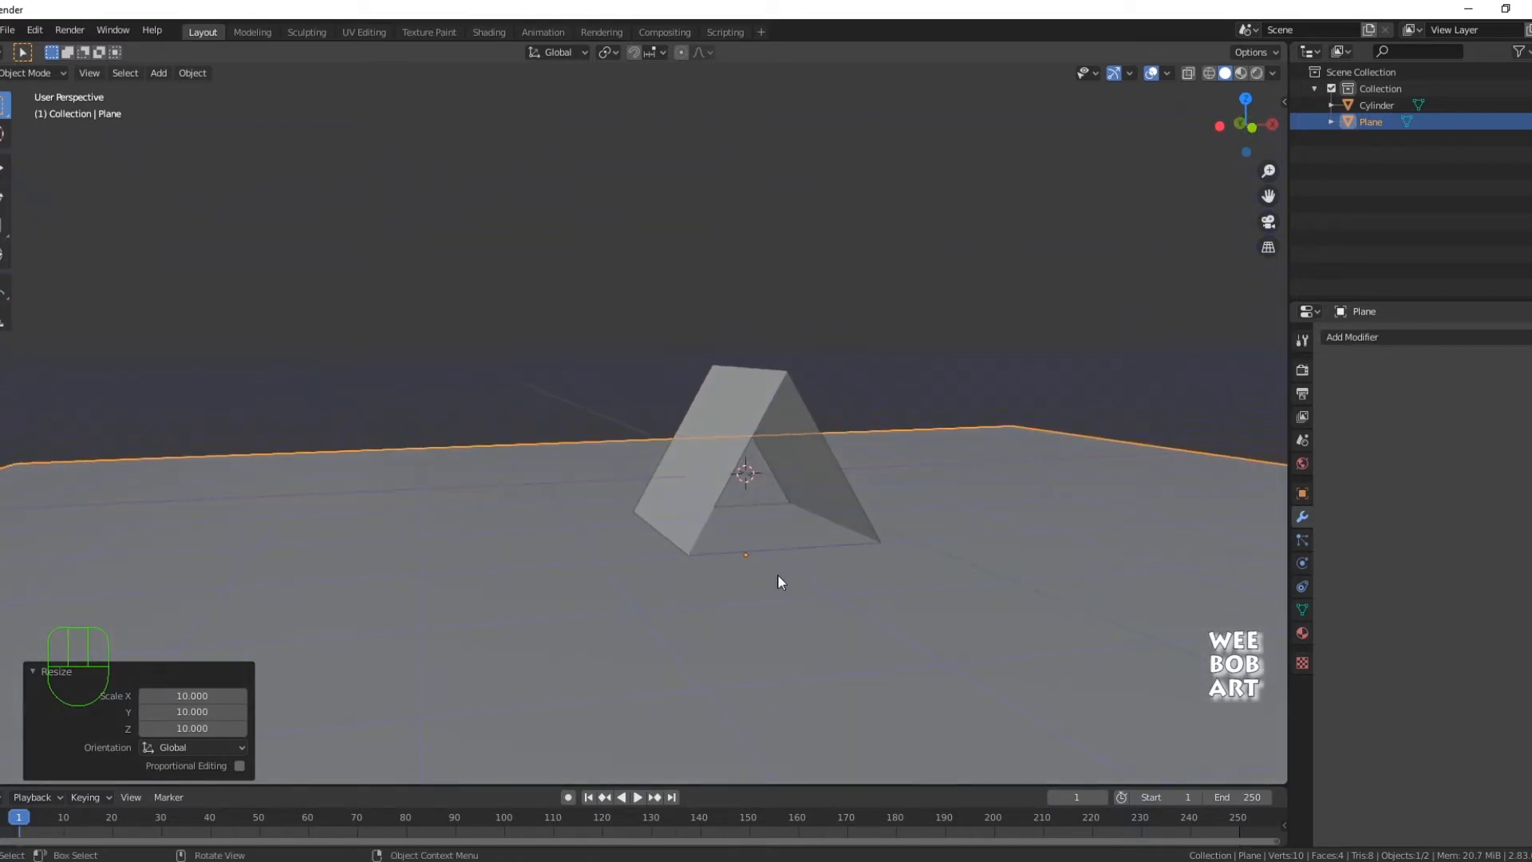
click(737, 445)
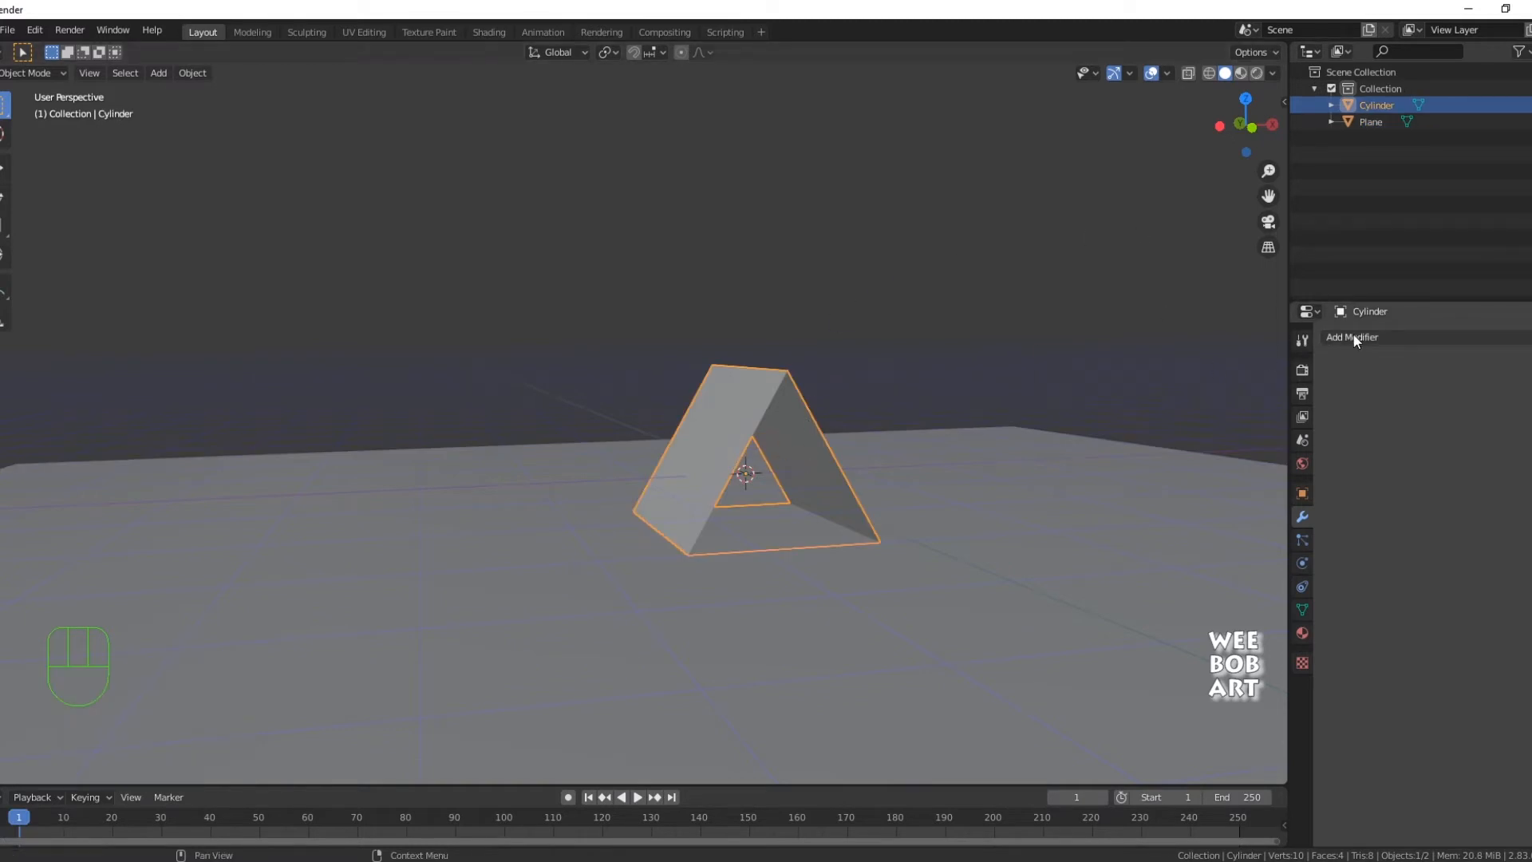
drag(1353, 333, 1224, 592)
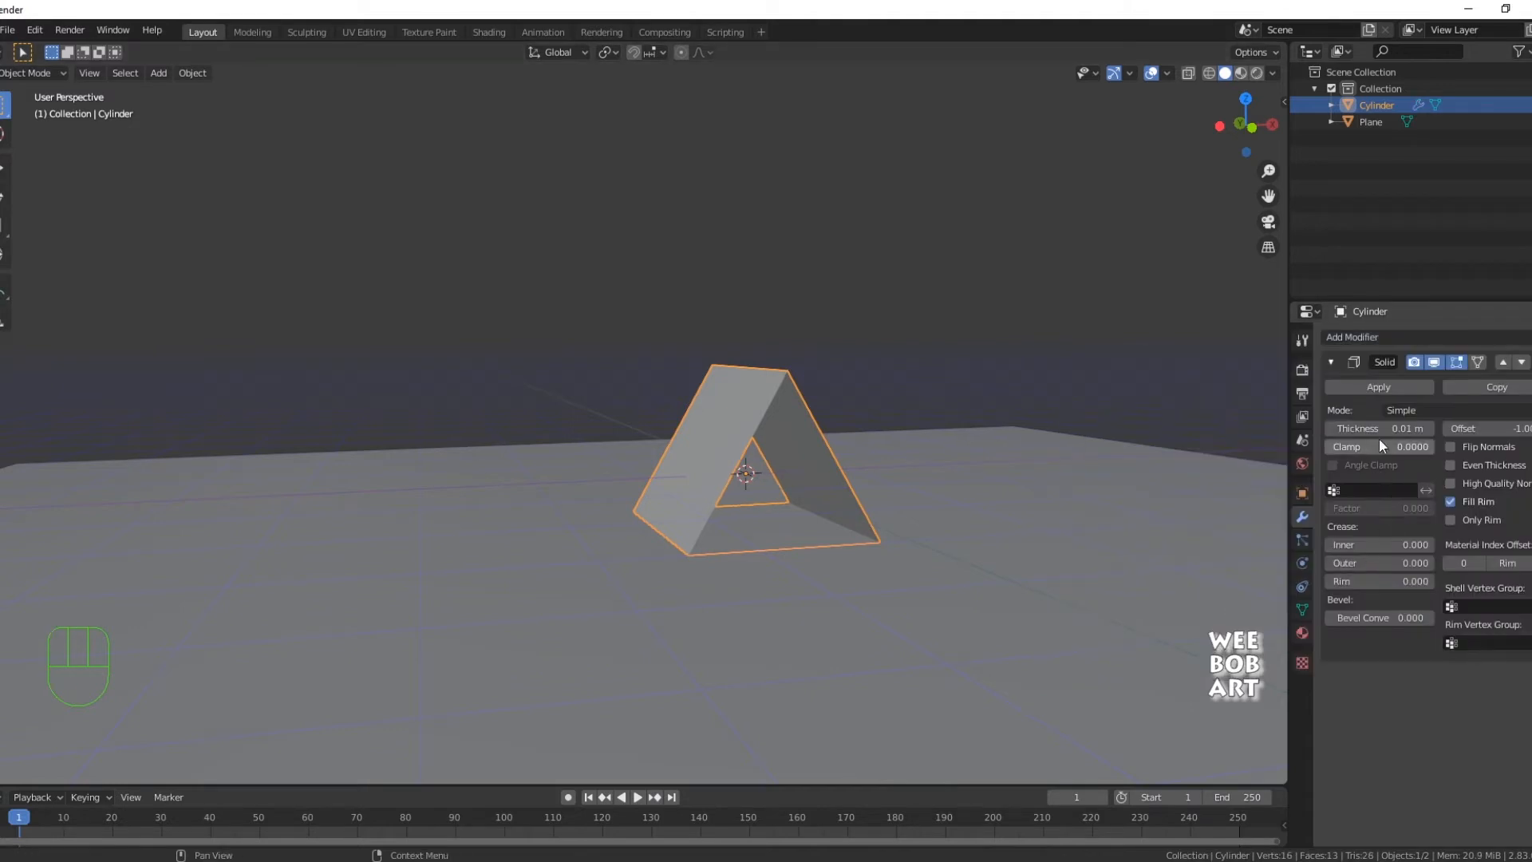
mouse_move(1388, 429)
mouse_down()
mouse_move(1401, 428)
mouse_move(1388, 429)
mouse_up()
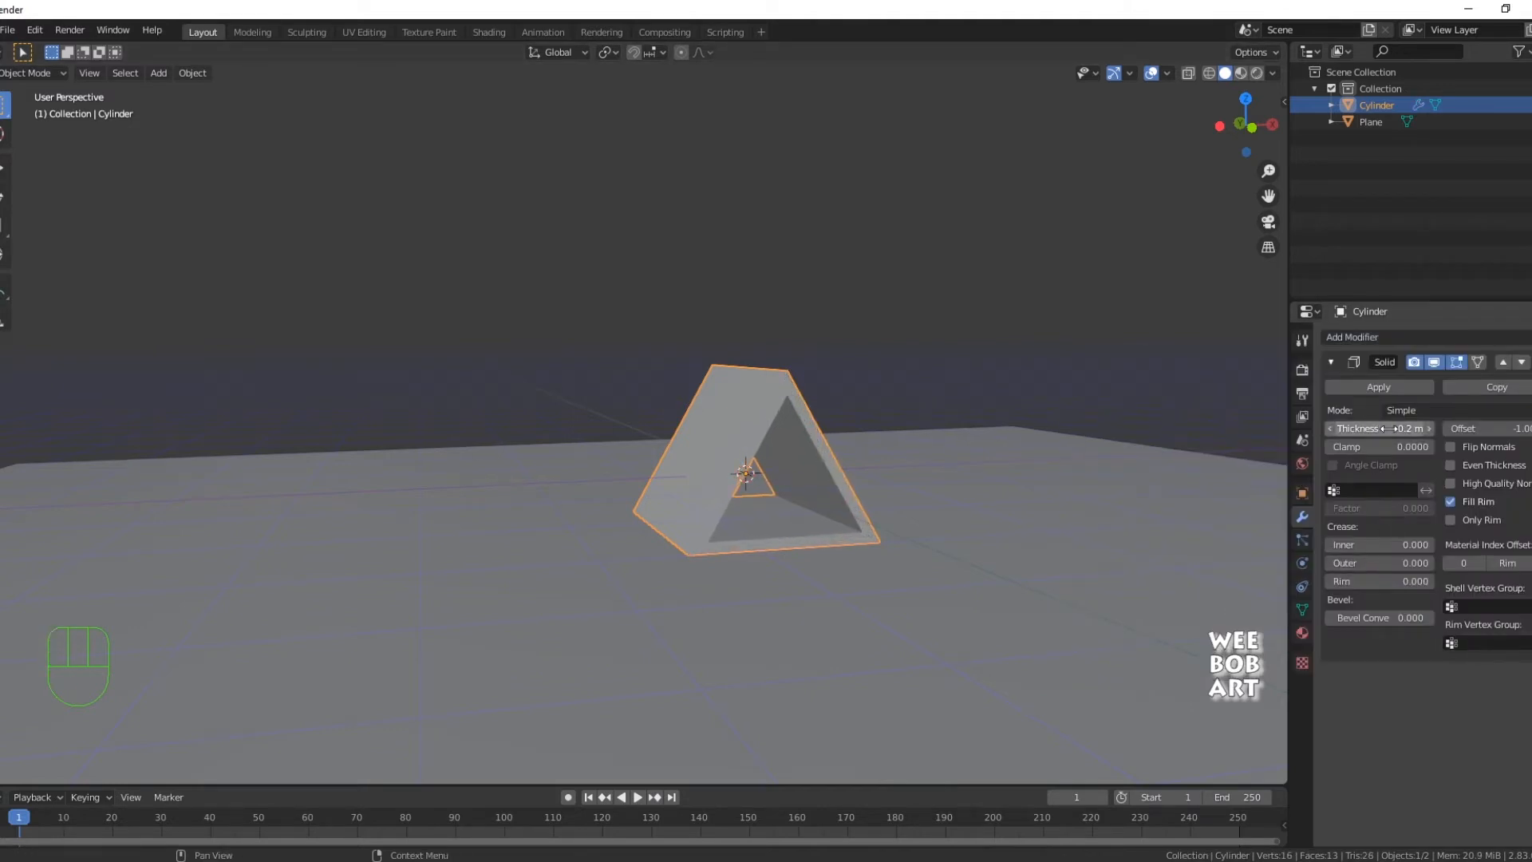
click(1377, 386)
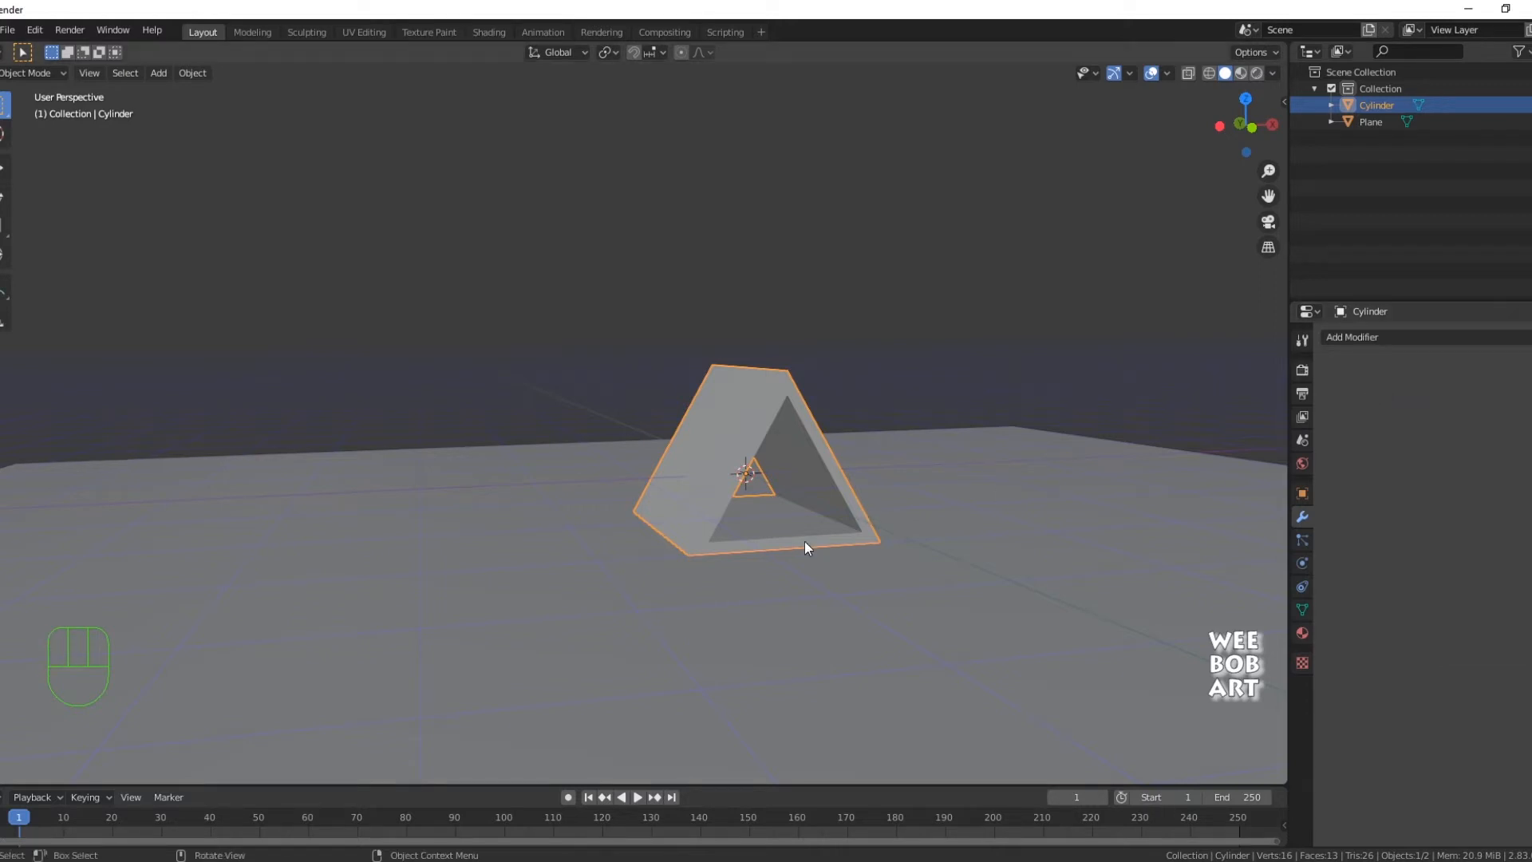
shift+middle_drag(804, 541, 848, 508)
scroll(814, 627, up, 1)
key(Tab)
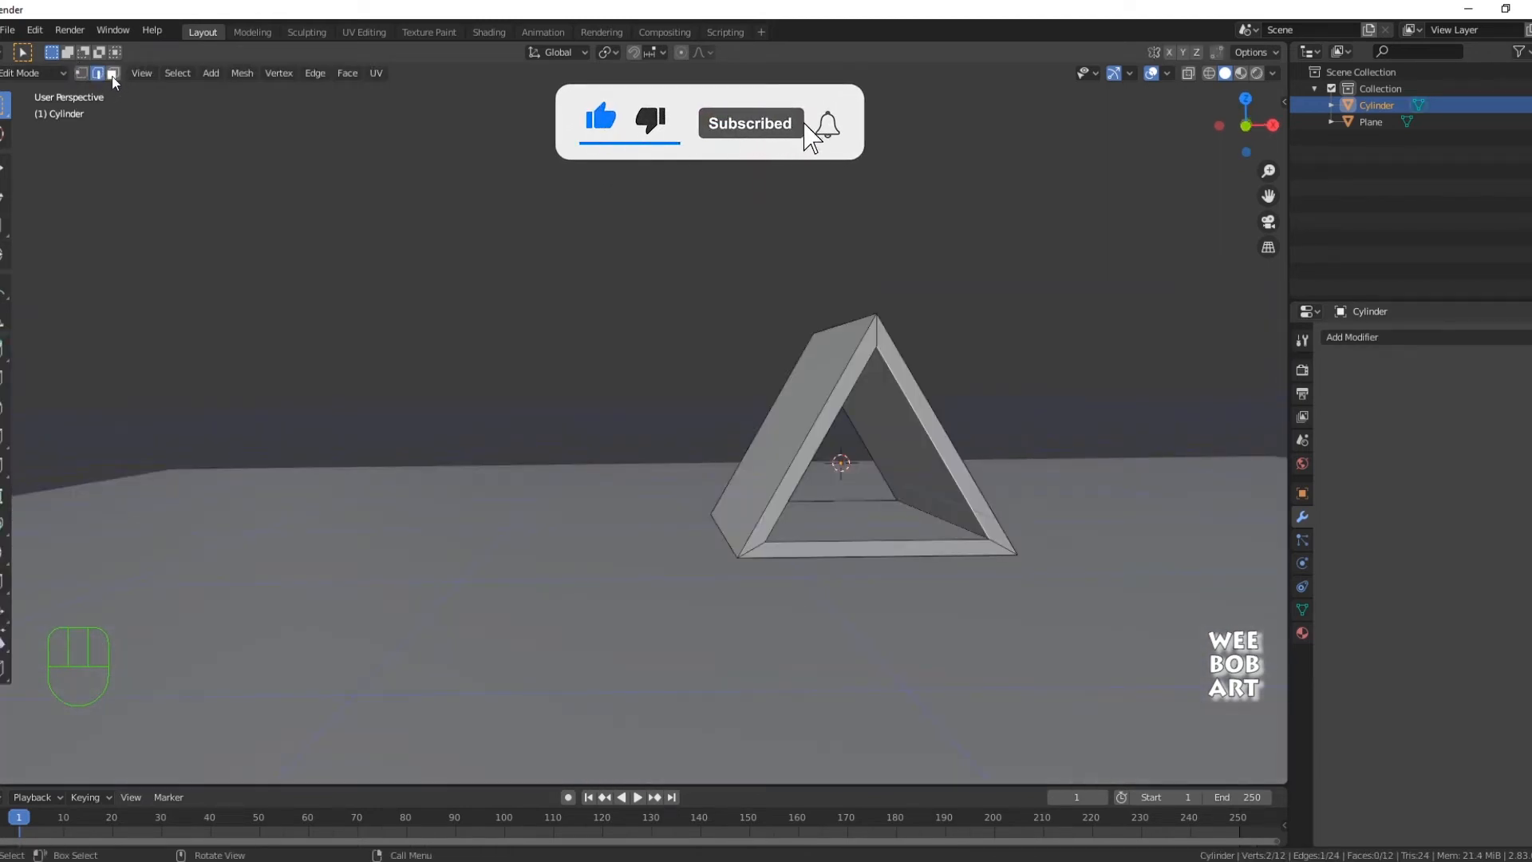
click(112, 72)
click(881, 455)
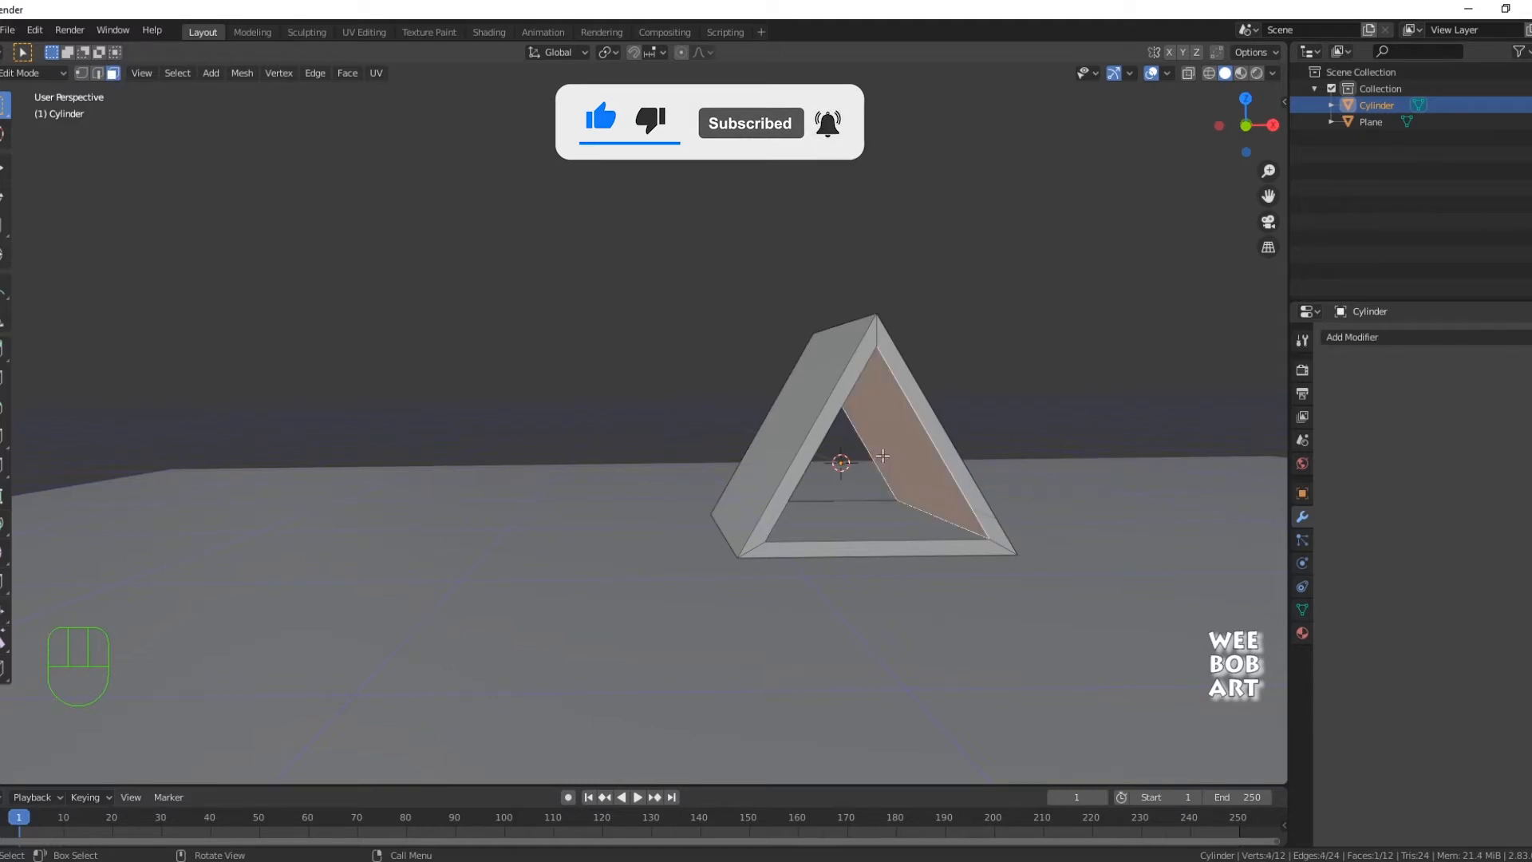
middle_drag(881, 456, 549, 507)
key(ctrl+z)
key(ctrl+z)
key(ctrl+z)
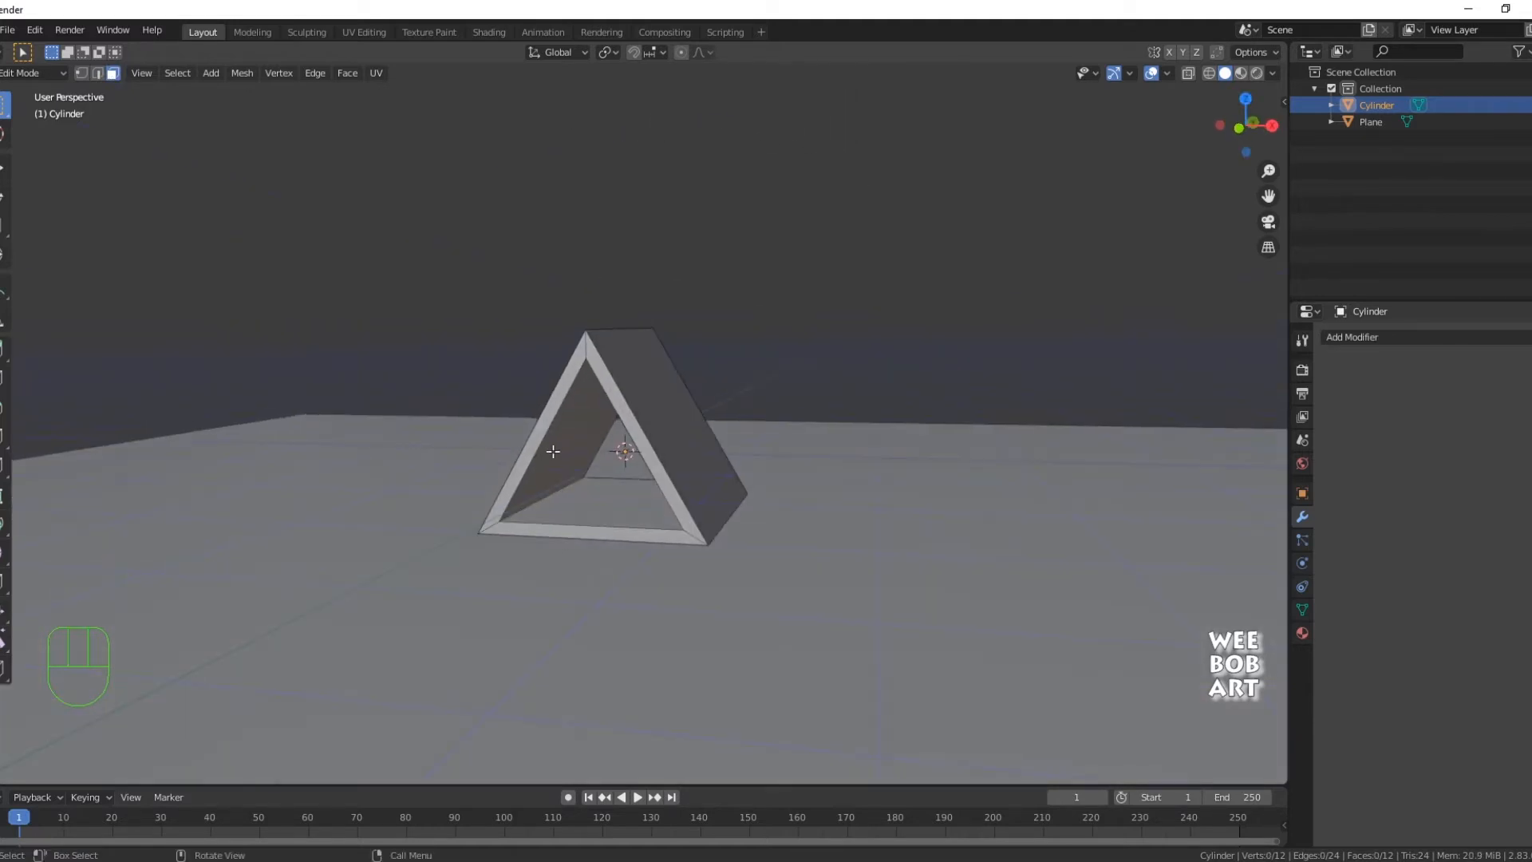
key(Tab)
- Scale the triangular cylinder up by a factor of 10
key(s)
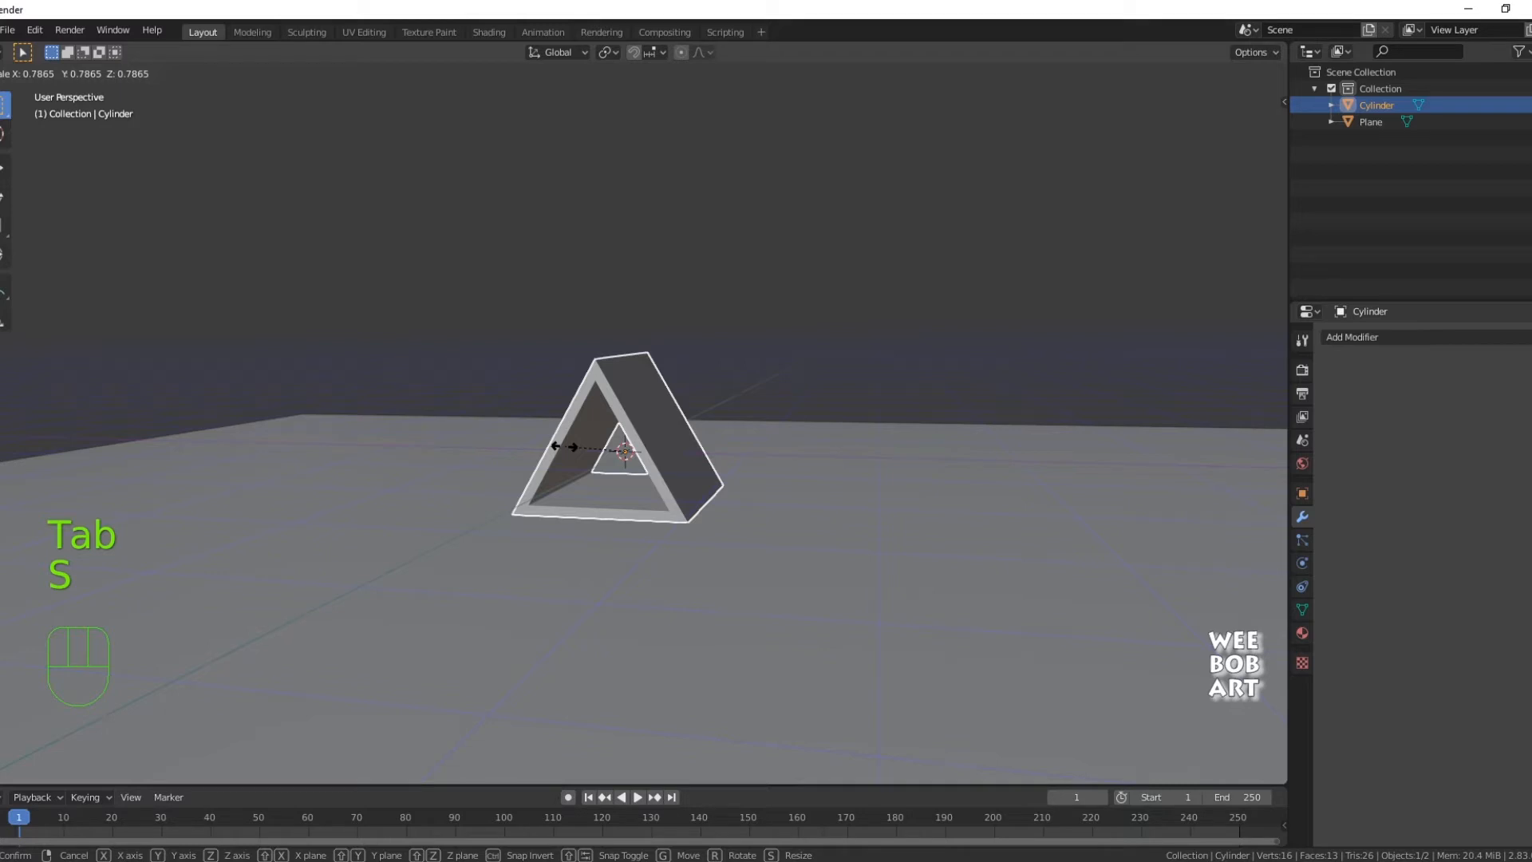
text(10)
key(Return)
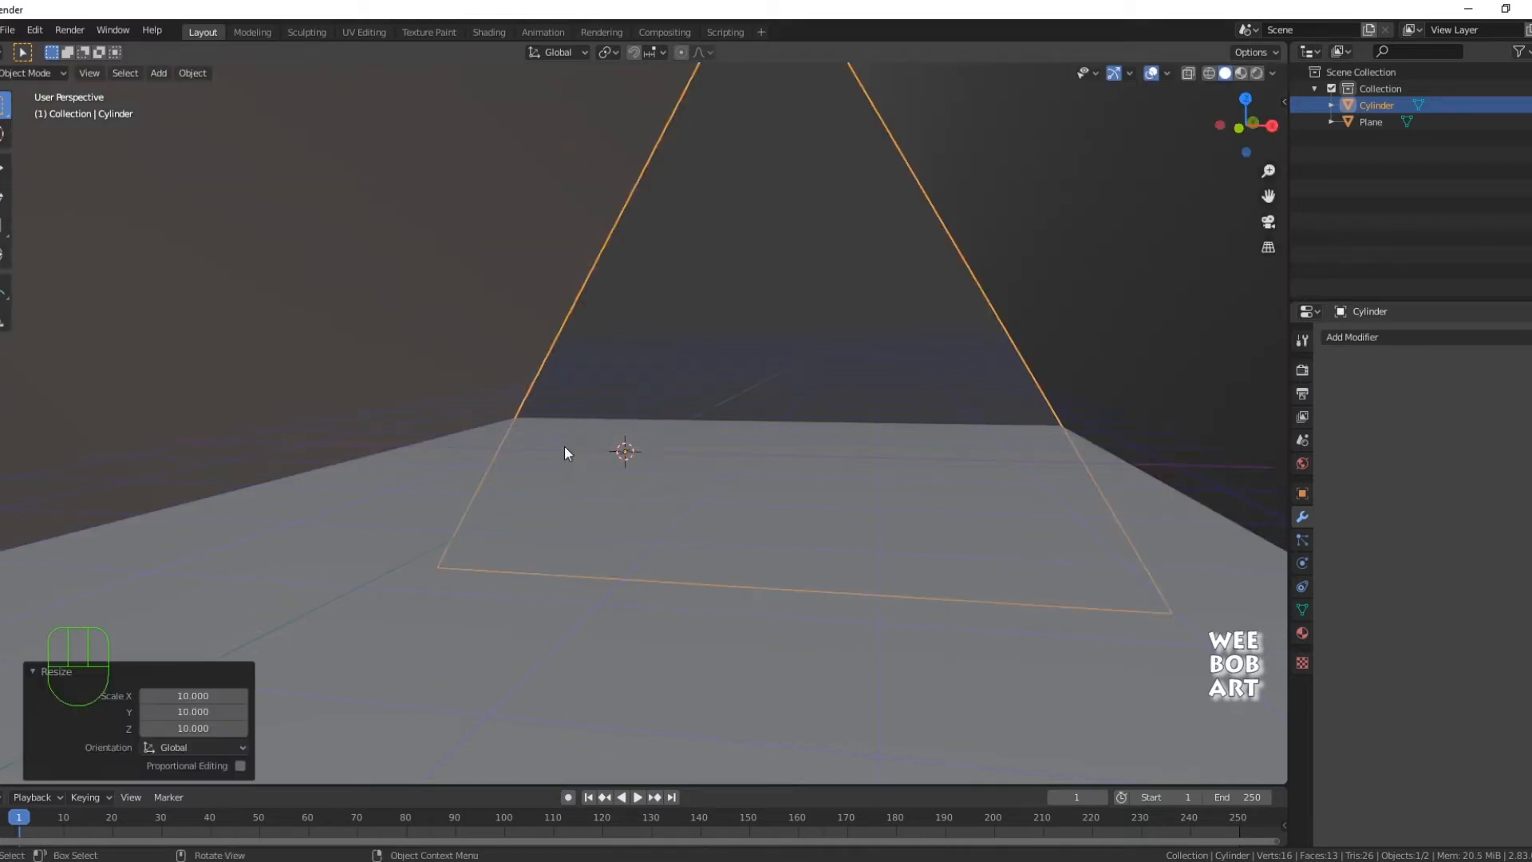
- Scale the ground plane up by about 2.05 and lower it along Z to the base of the triangular prism
scroll(576, 452, down, 10)
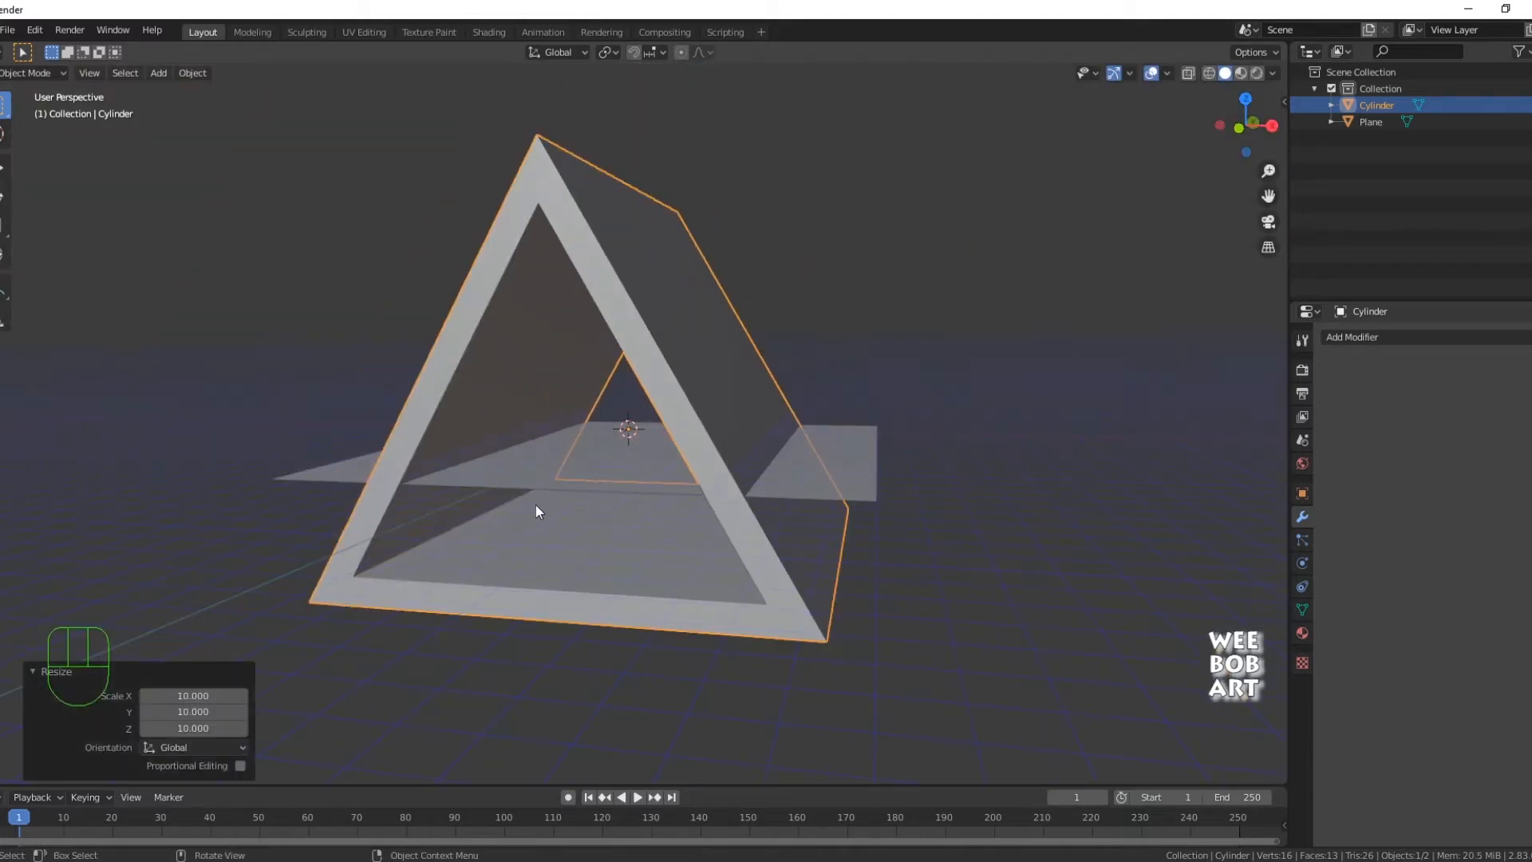
click(562, 452)
key(s)
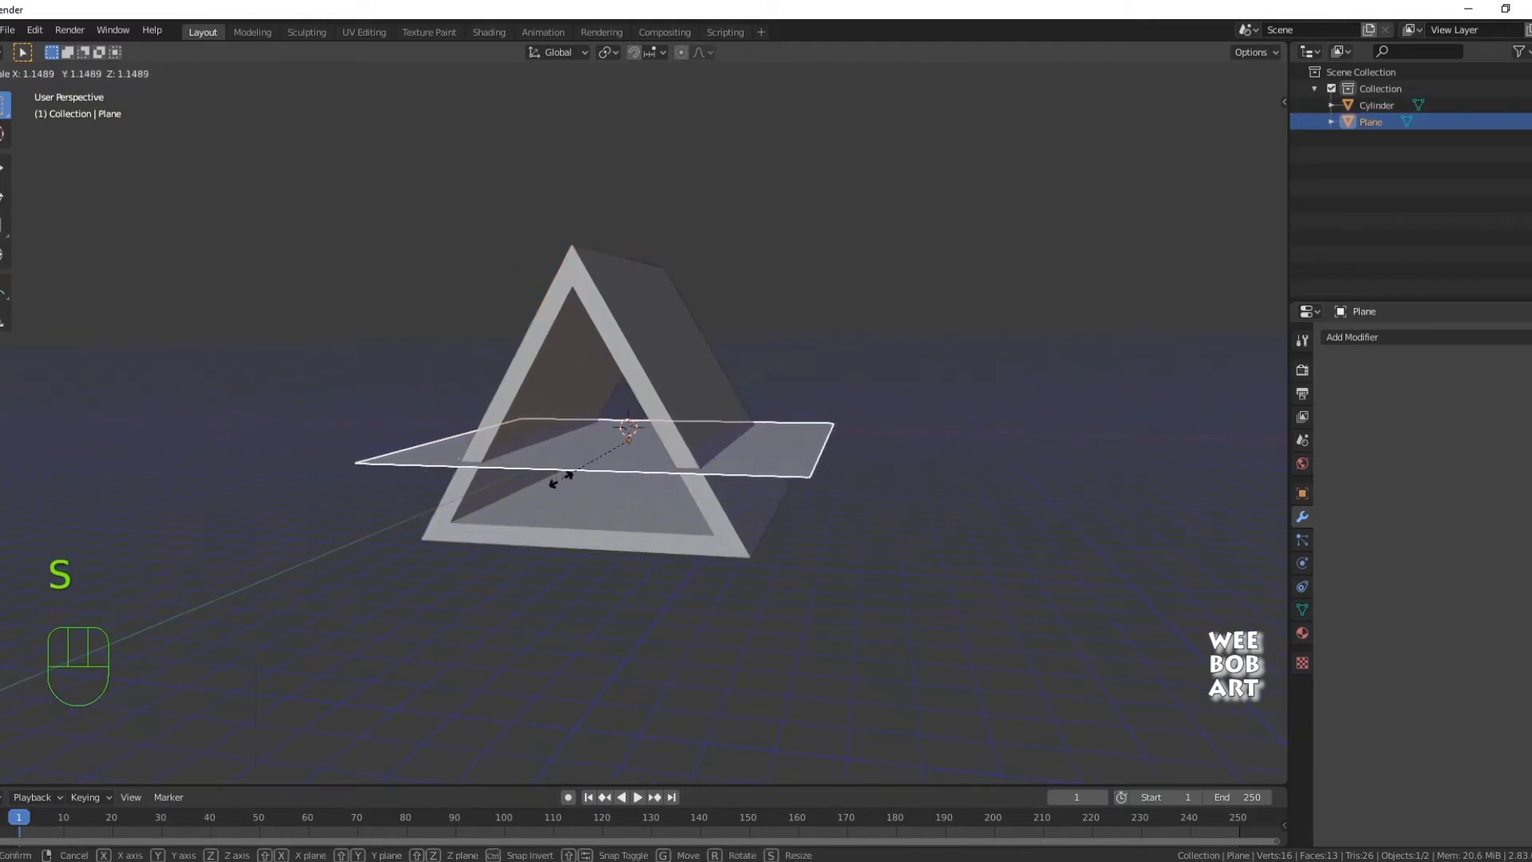
click(577, 574)
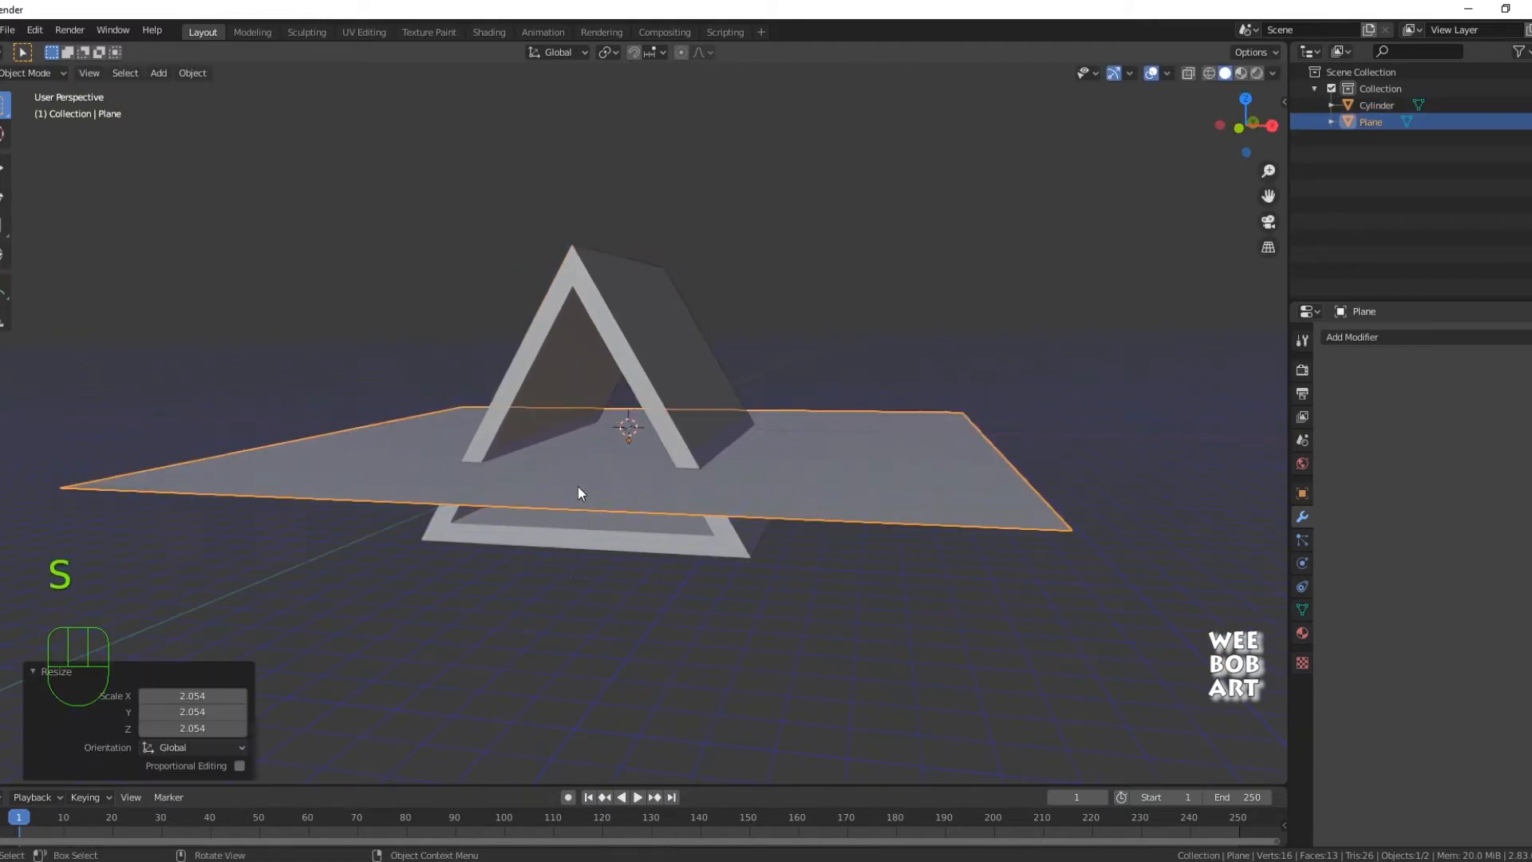
key(g)
key(z)
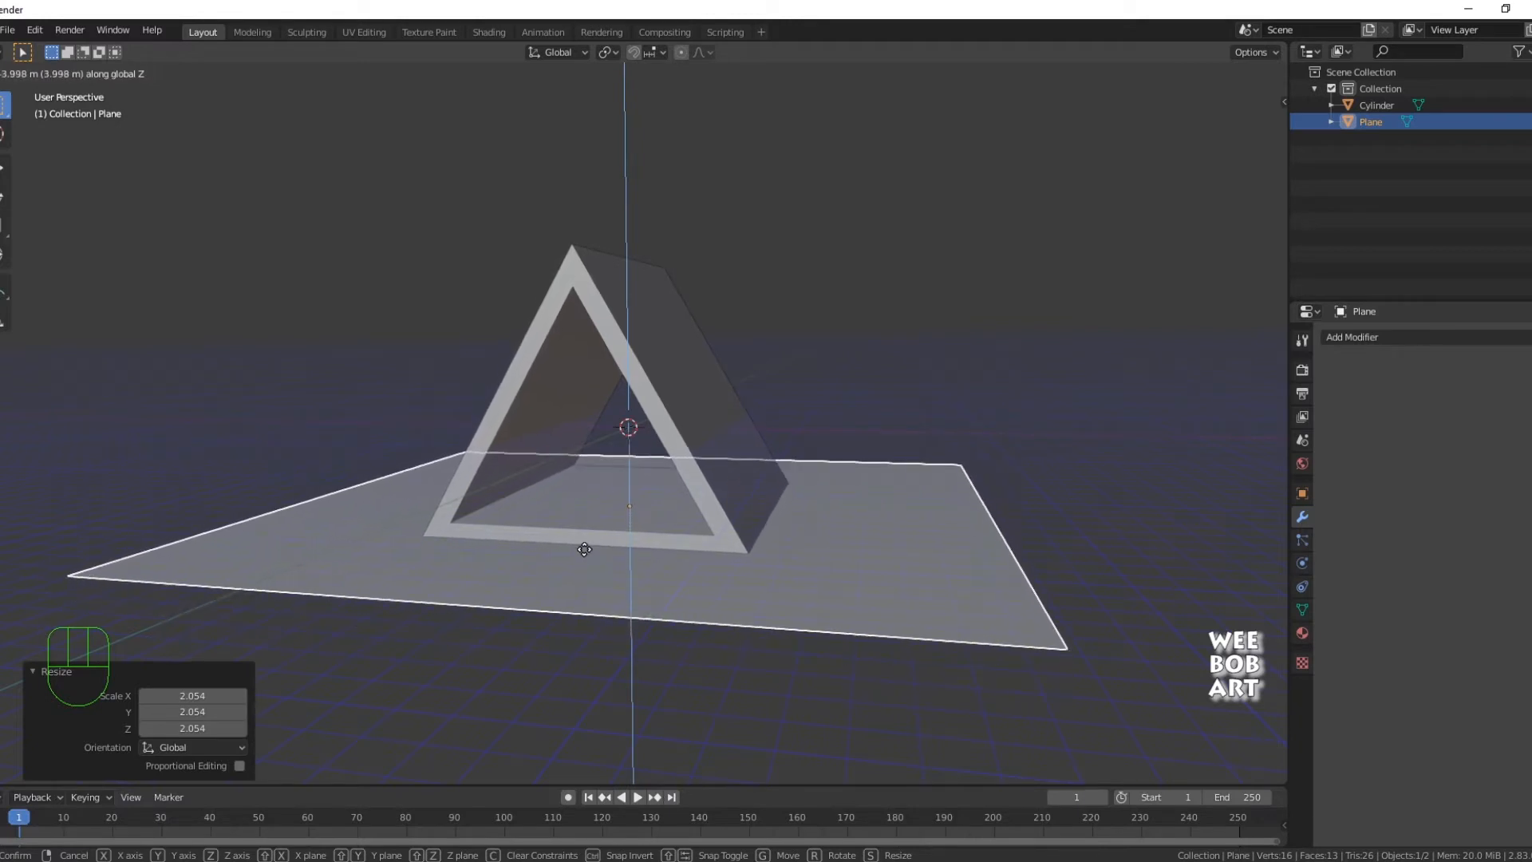
click(582, 569)
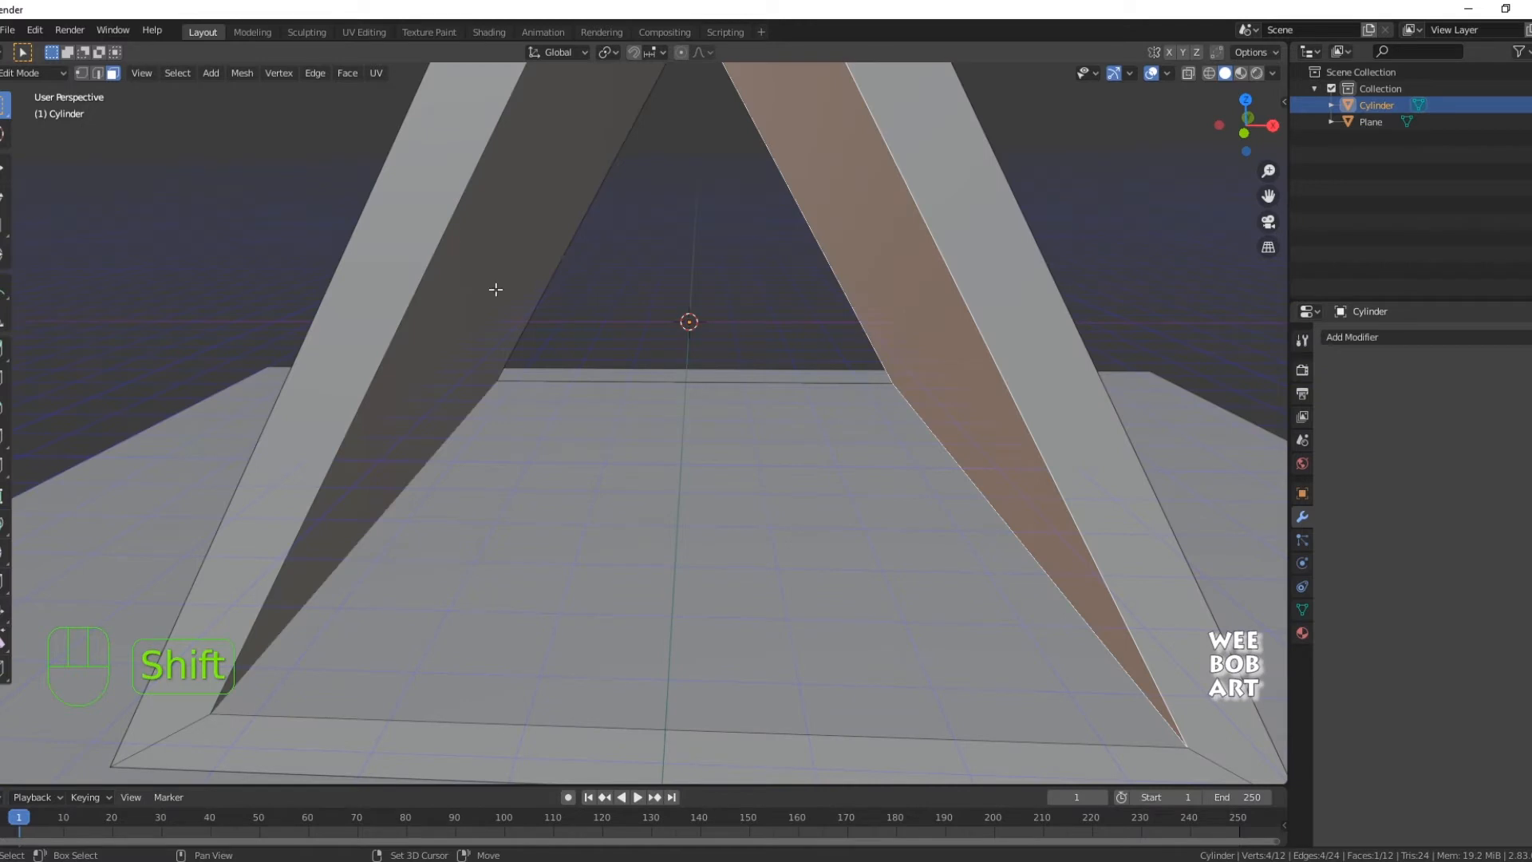
- Subdivide the two sloped inner wall faces of the triangular prism with one cut
shift+click(482, 288)
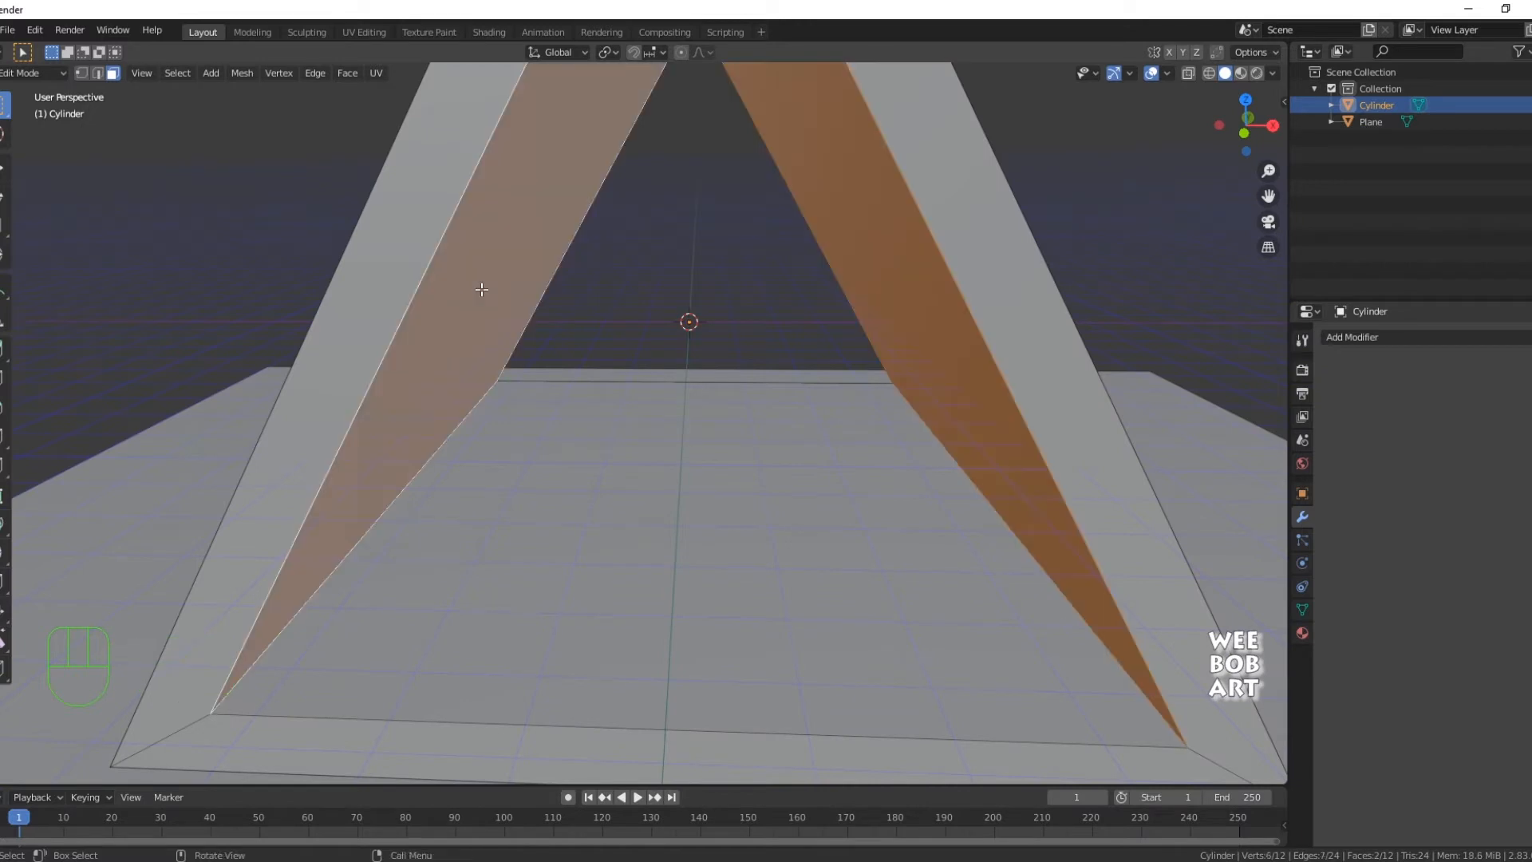
middle_drag(482, 289, 529, 382)
right_click(528, 384)
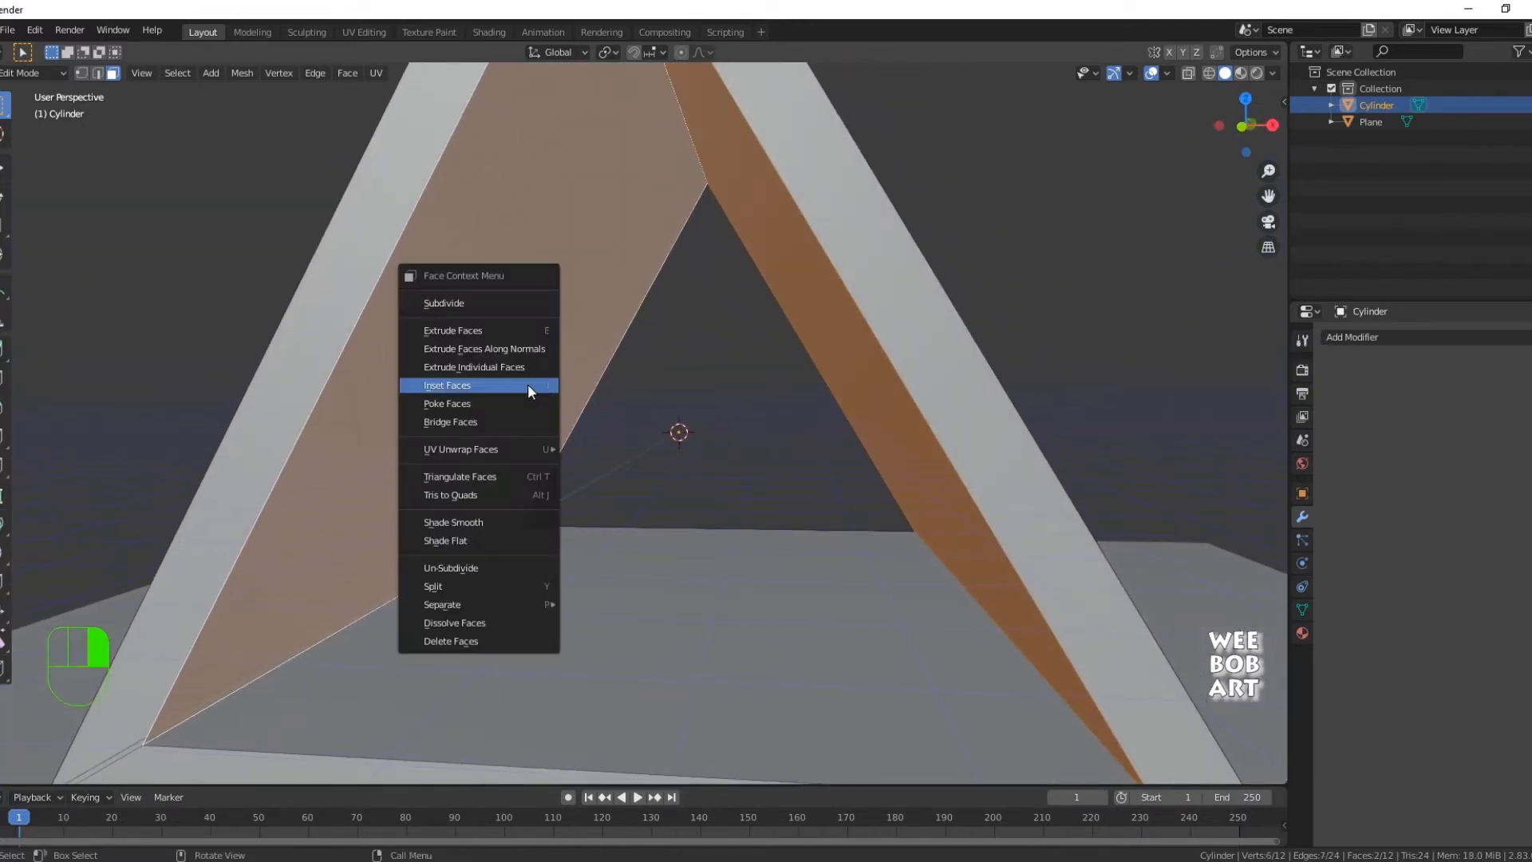
click(499, 304)
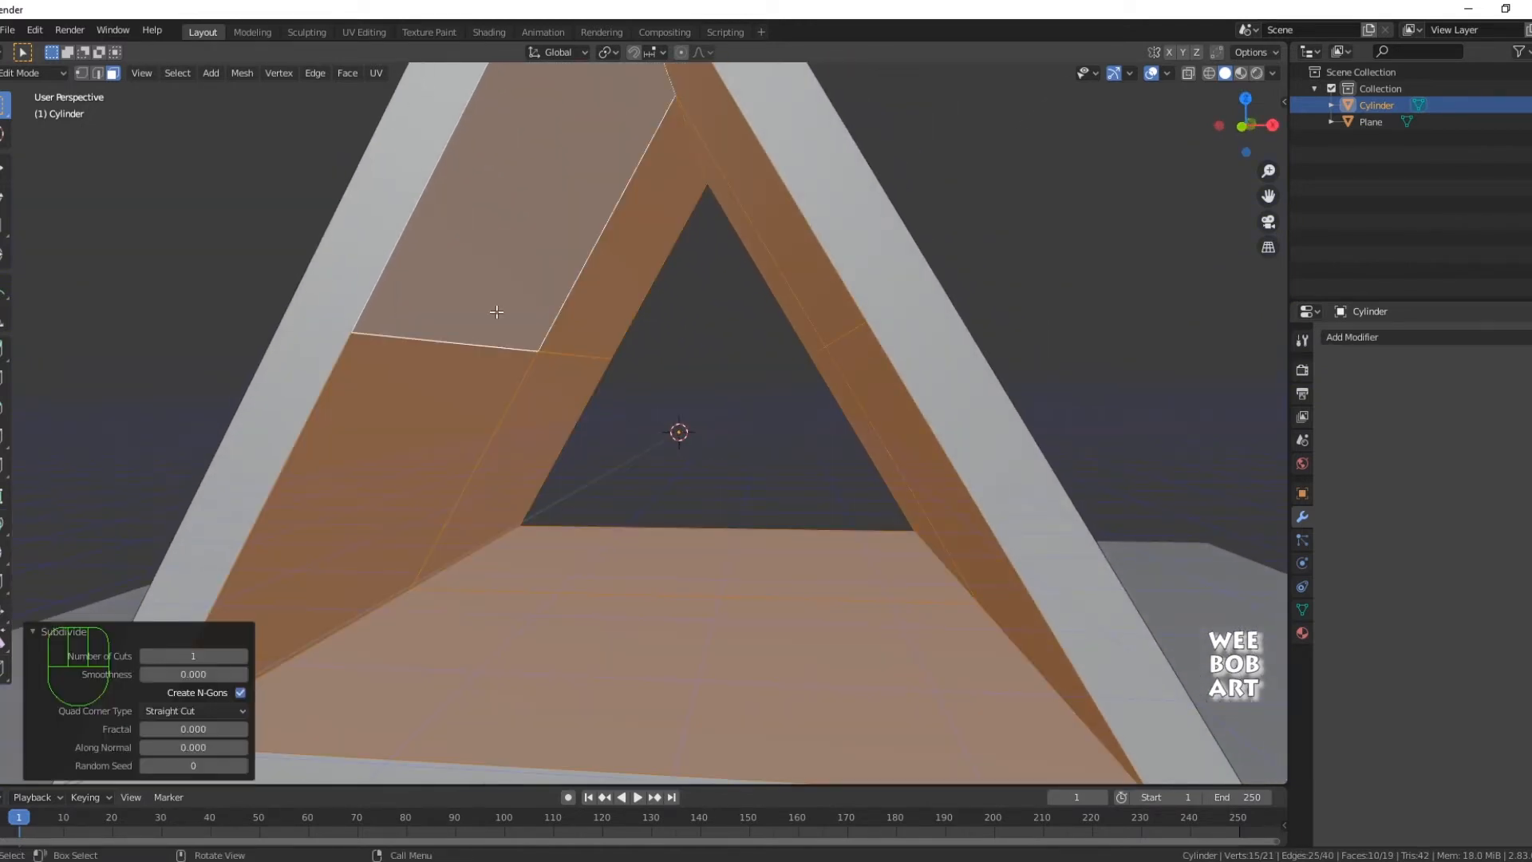
- Inset the eight subdivided faces of both sloped inner walls, leaving a border around each wall, and clear the selection
click(623, 263)
click(546, 227)
shift+click(627, 245)
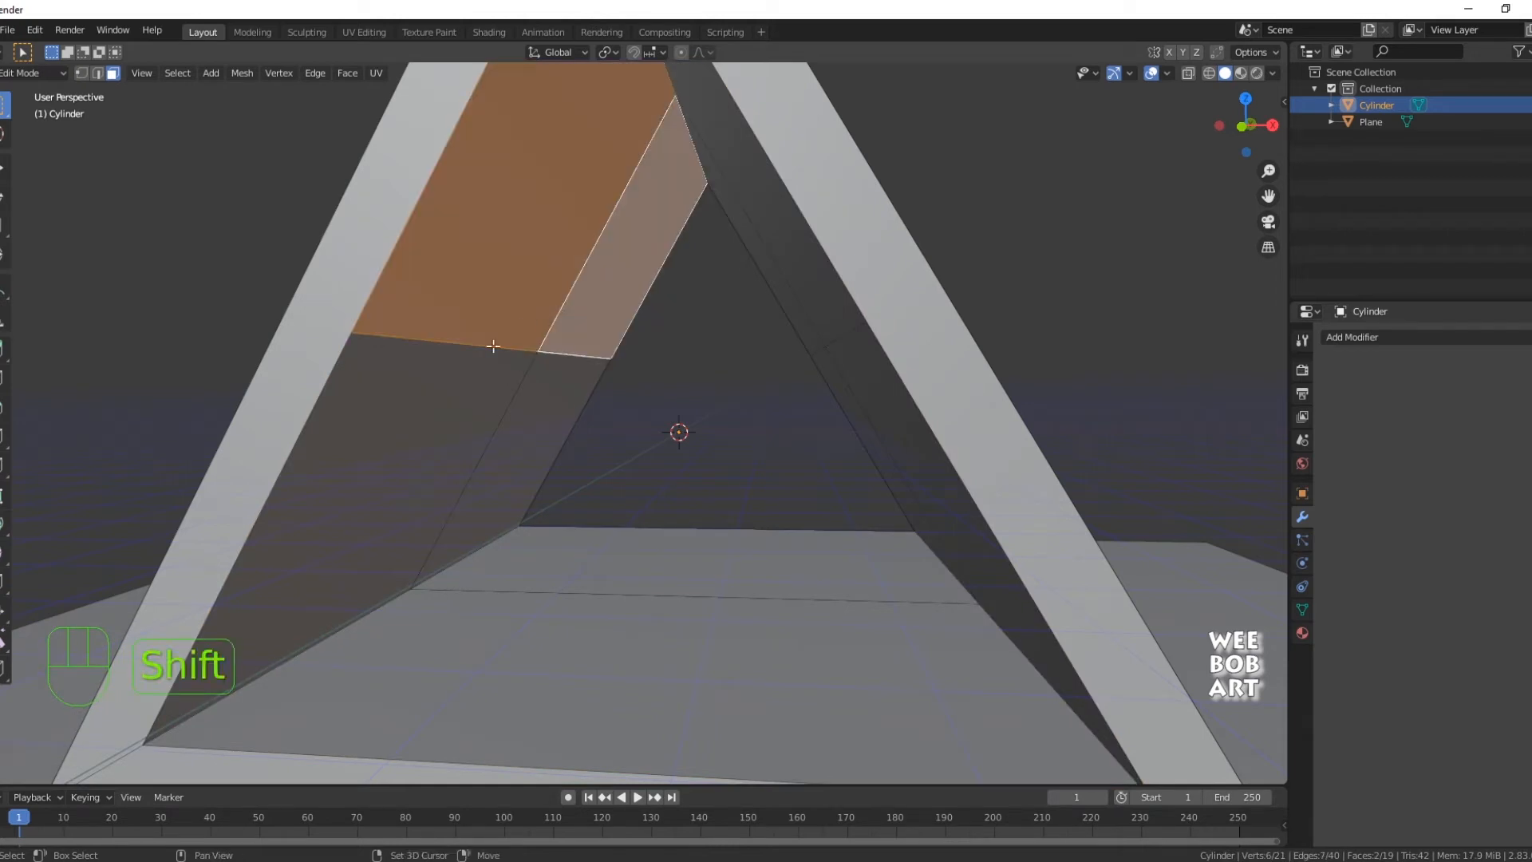
shift+click(494, 355)
shift+click(533, 418)
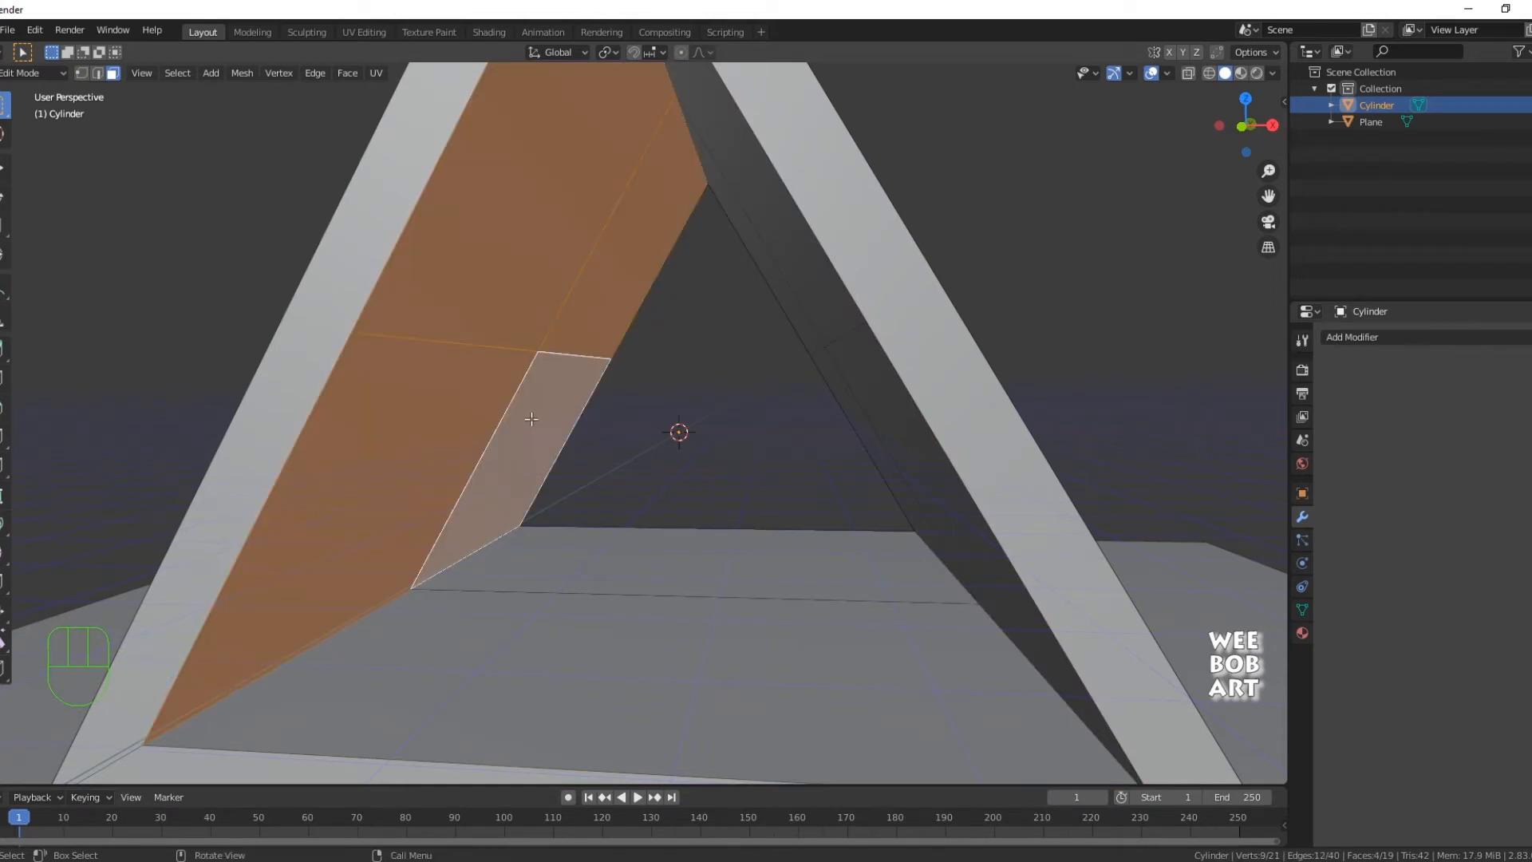
middle_drag(533, 418, 598, 428)
shift+click(702, 264)
shift+click(857, 331)
shift+click(926, 407)
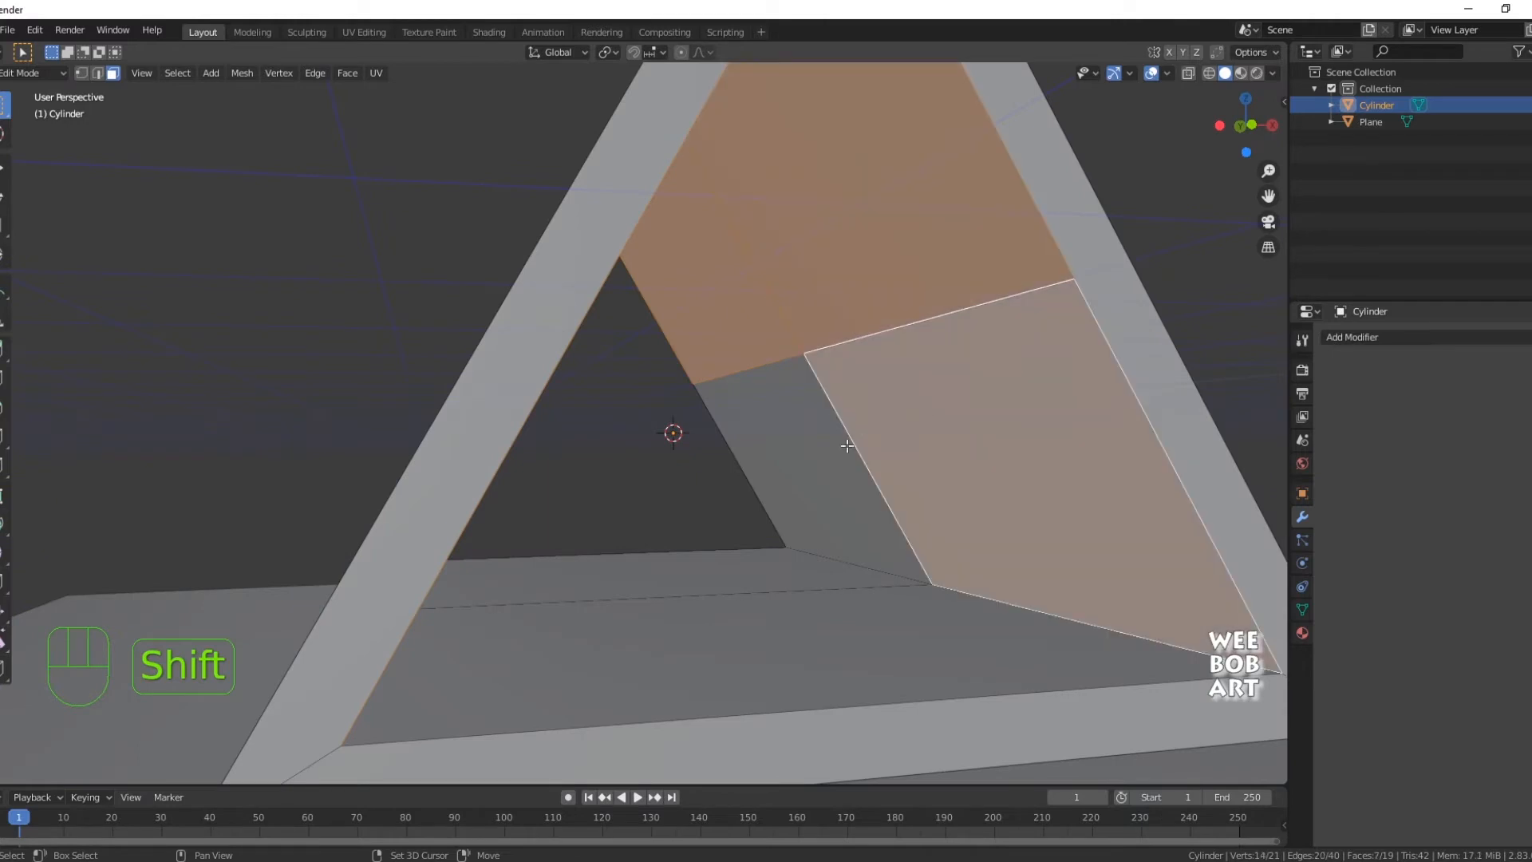
shift+click(830, 479)
right_click(814, 459)
click(804, 537)
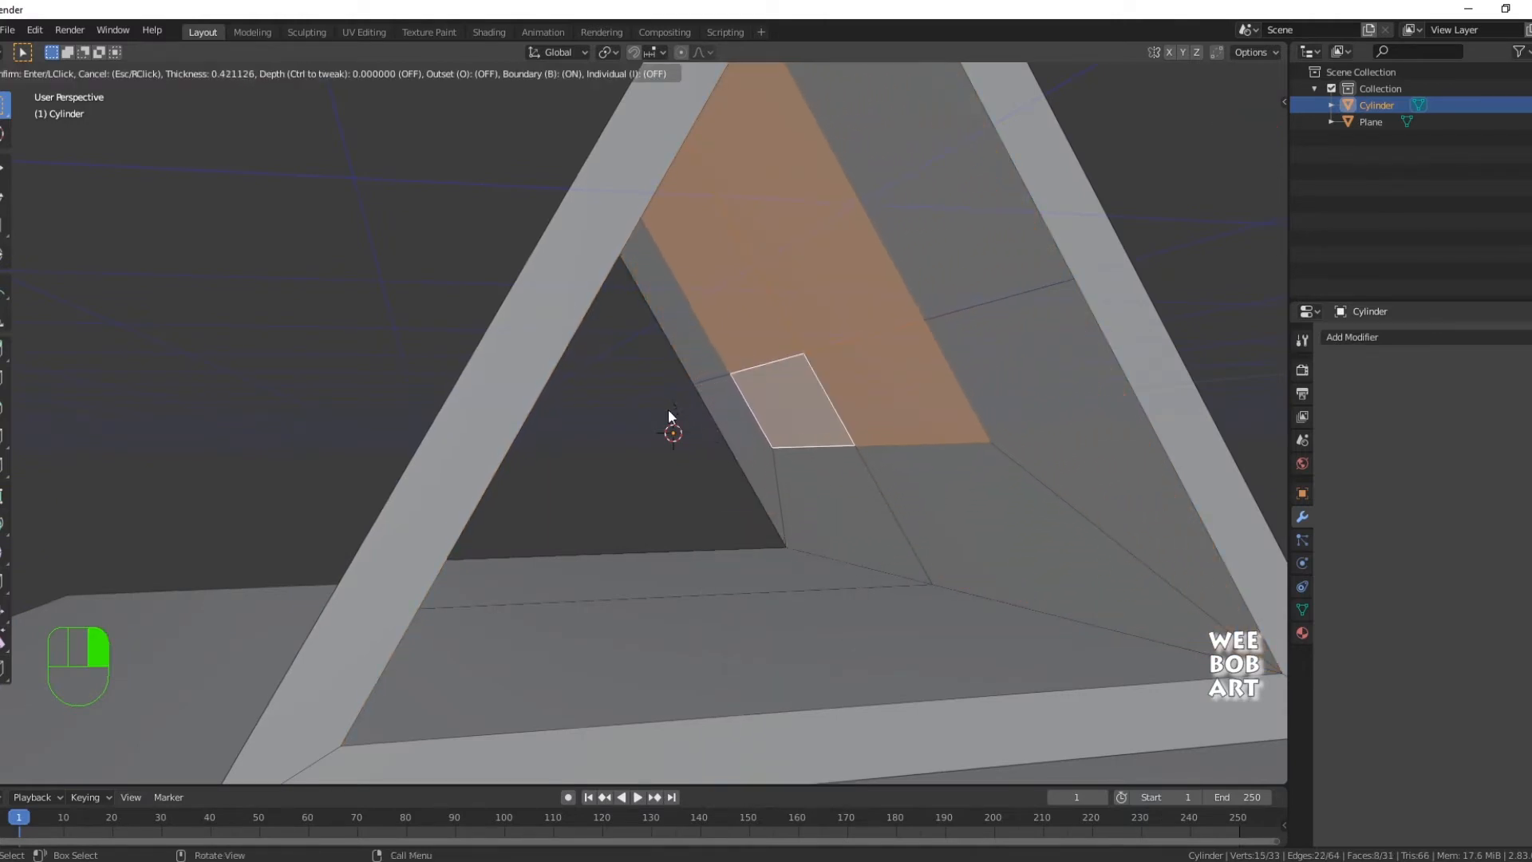
click(752, 421)
mouse_move(752, 420)
middle_down()
mouse_move(761, 445)
mouse_move(742, 447)
middle_up()
click(727, 525)
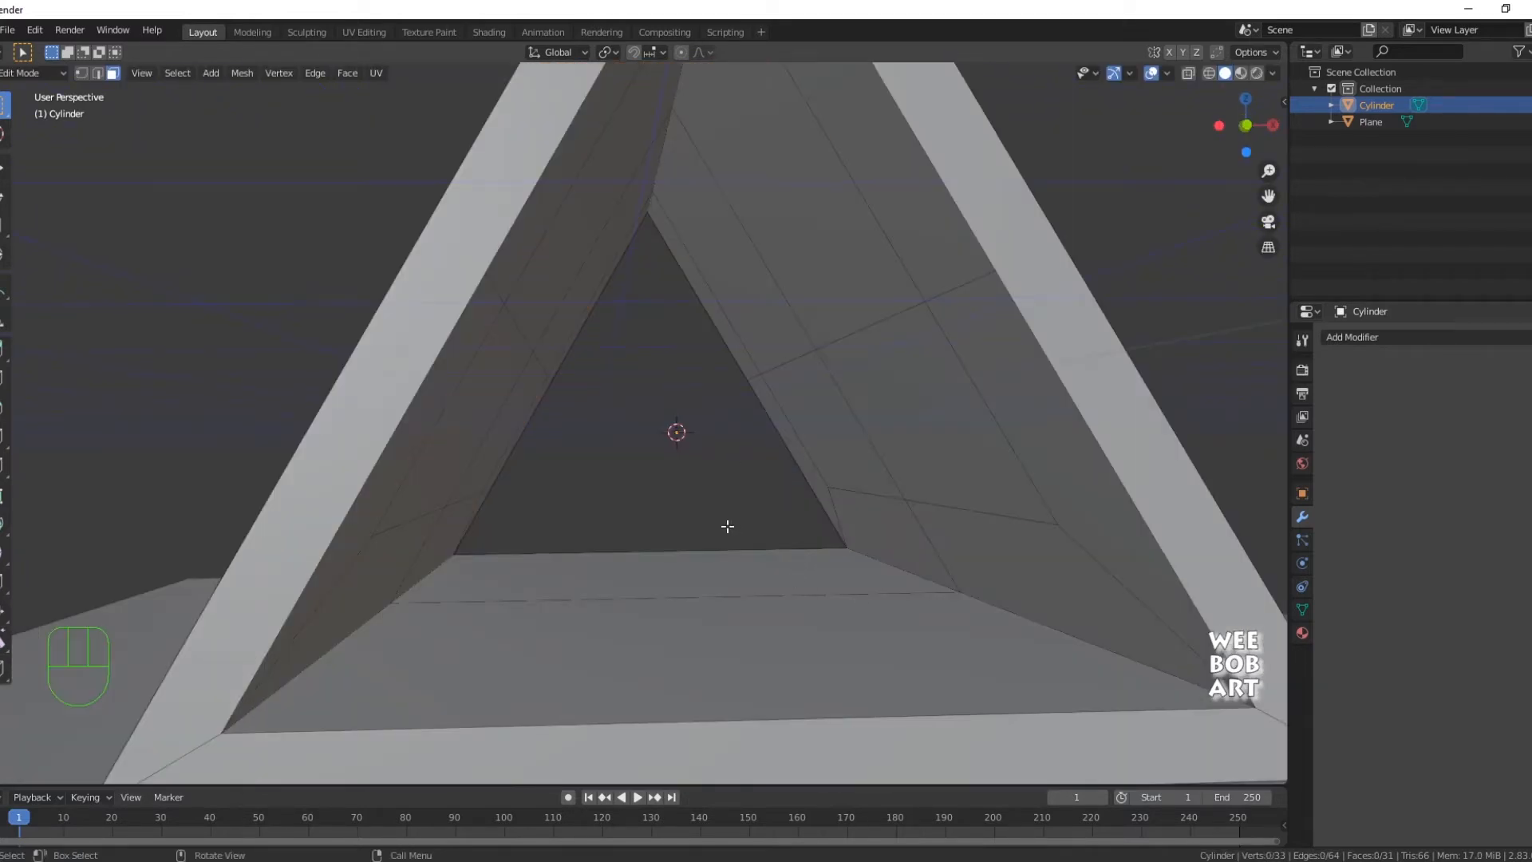
- Inset the two lower central faces on each sloped inner wall to form narrow horizontal strips
middle_drag(732, 348, 772, 434)
click(469, 433)
shift+click(556, 438)
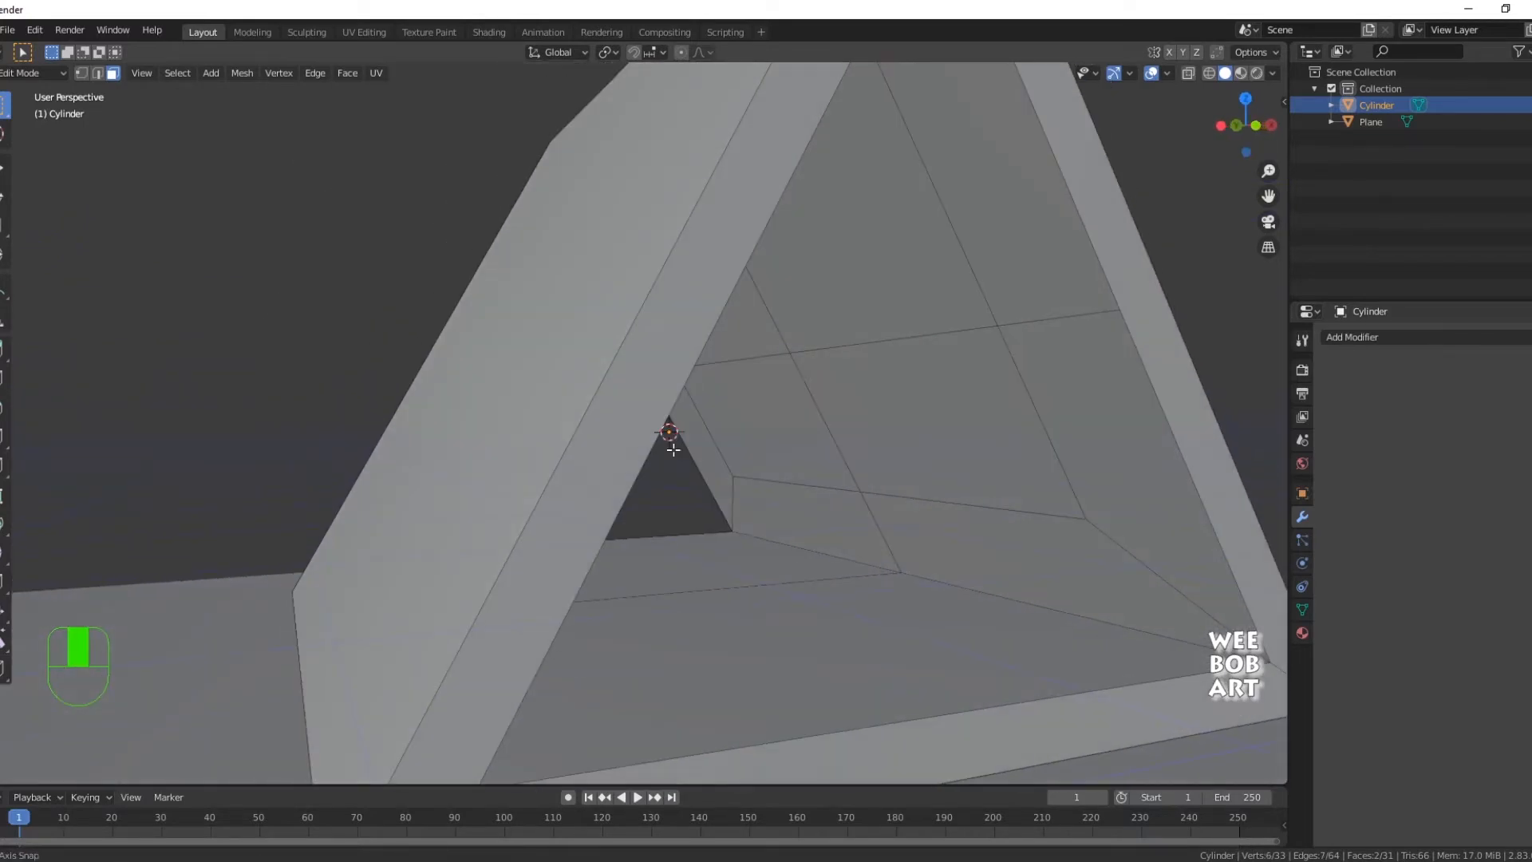
shift+click(773, 434)
shift+click(910, 419)
right_click(910, 419)
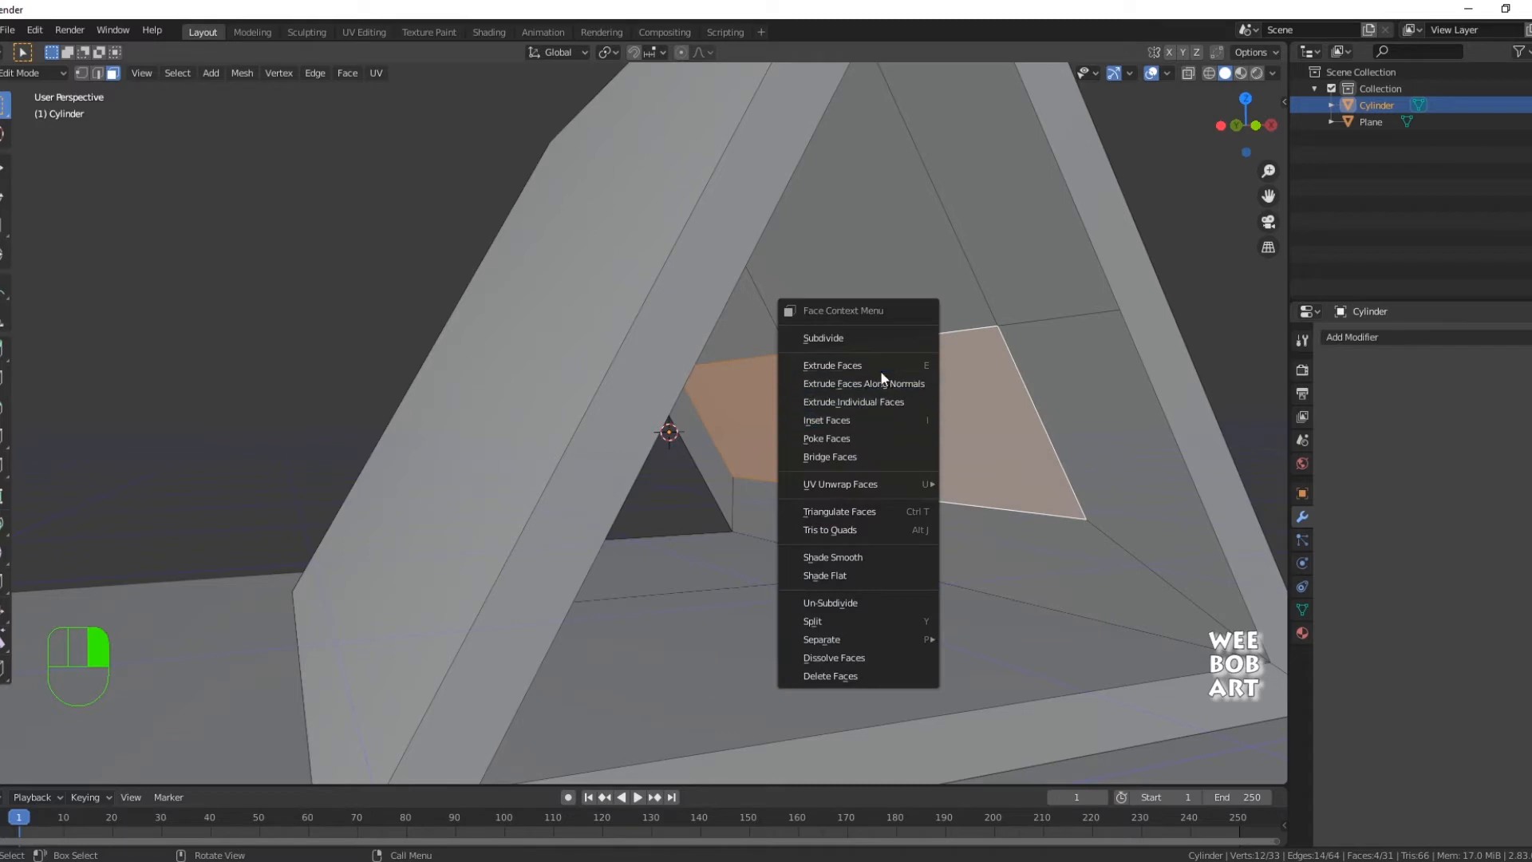
click(868, 418)
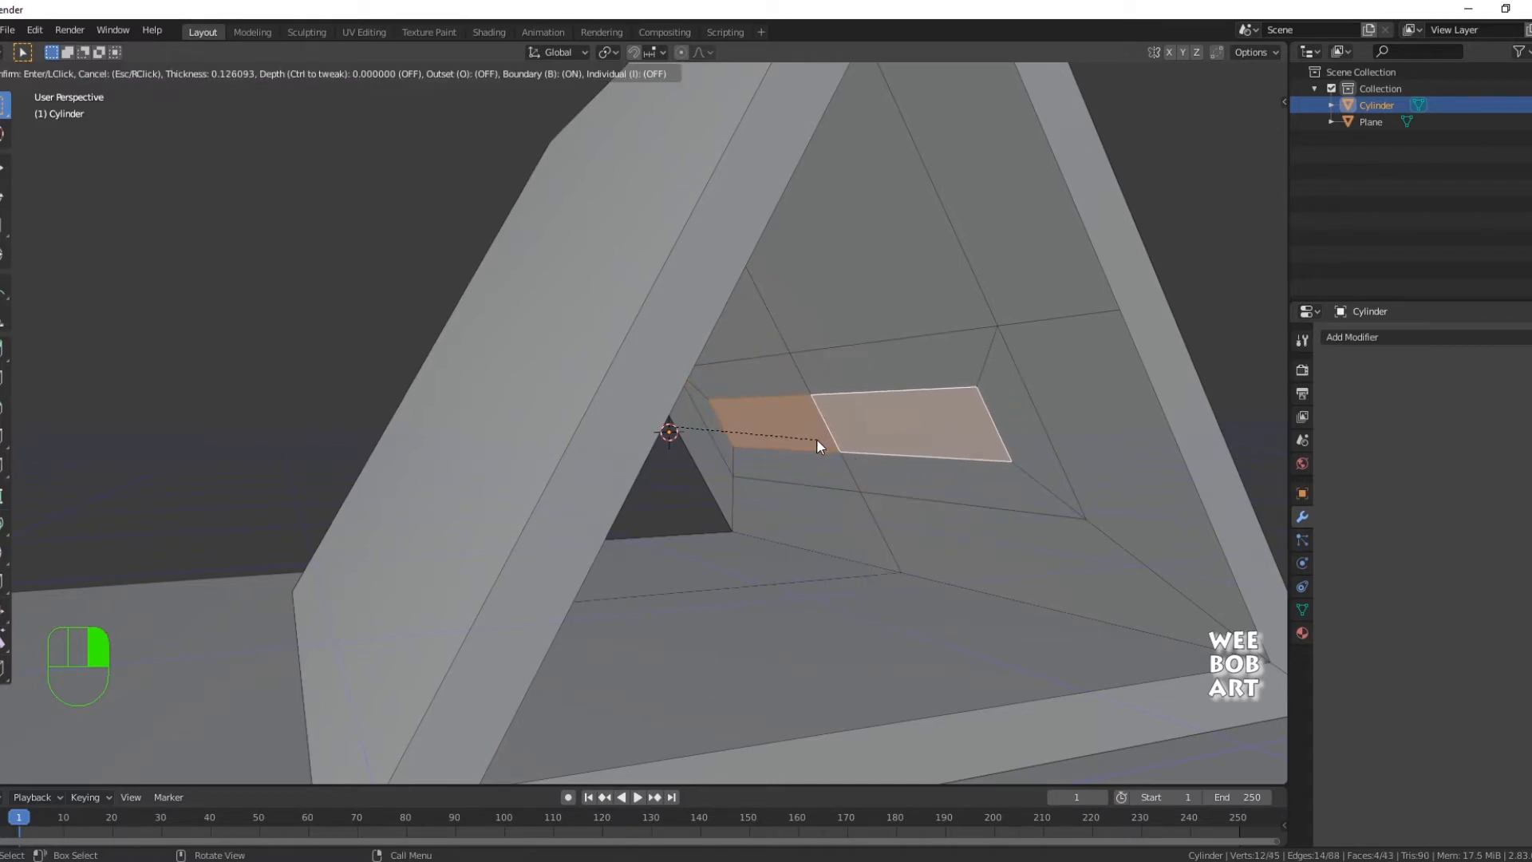
click(796, 437)
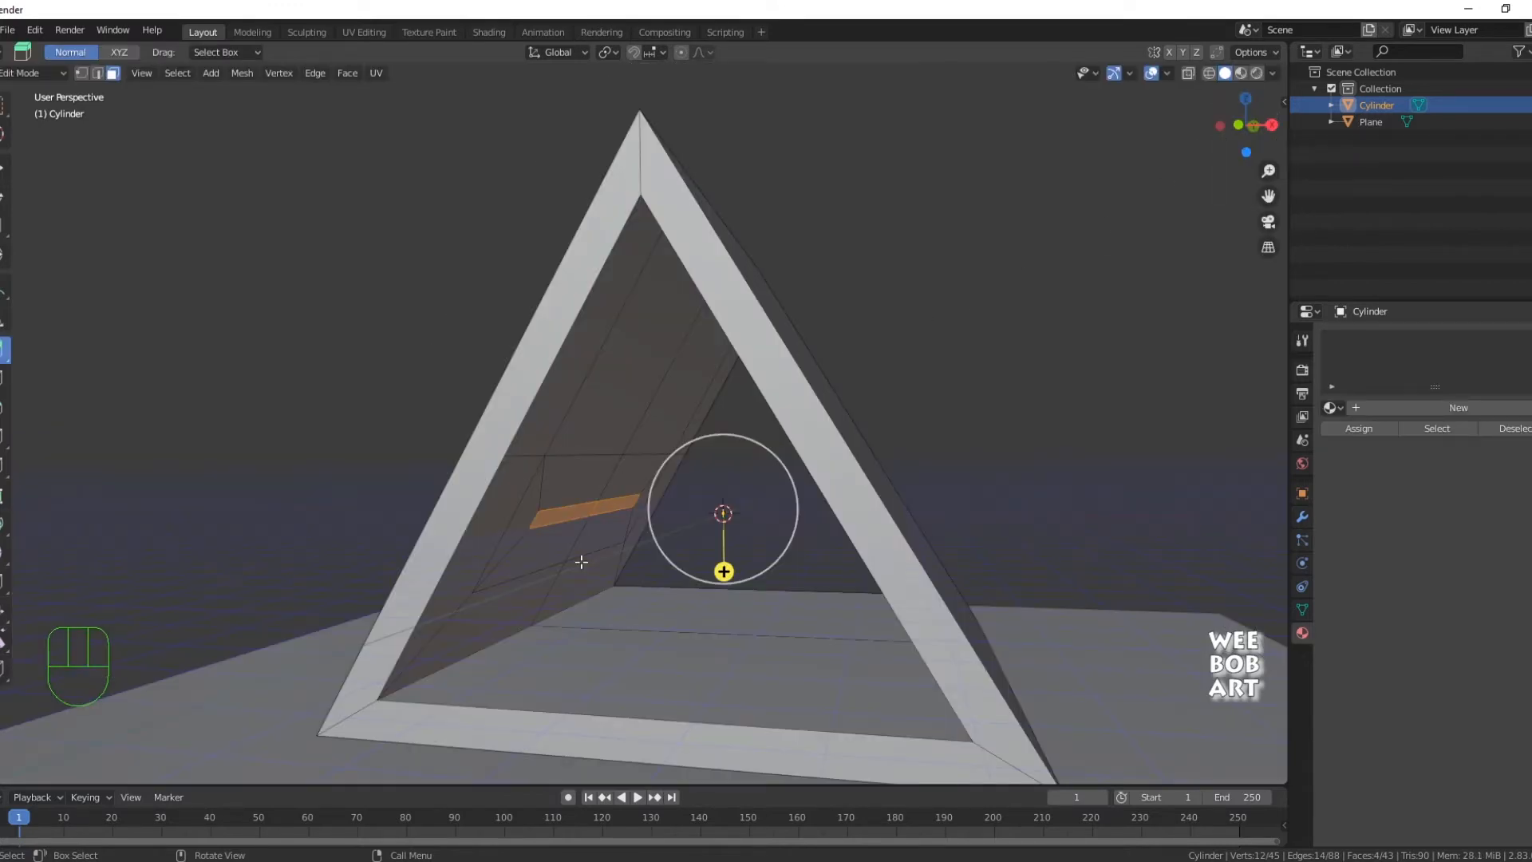
- Extrude the four narrow wall strip faces and scale them by about 1.2 to recess them into the walls
middle_drag(592, 524, 619, 513)
key(e)
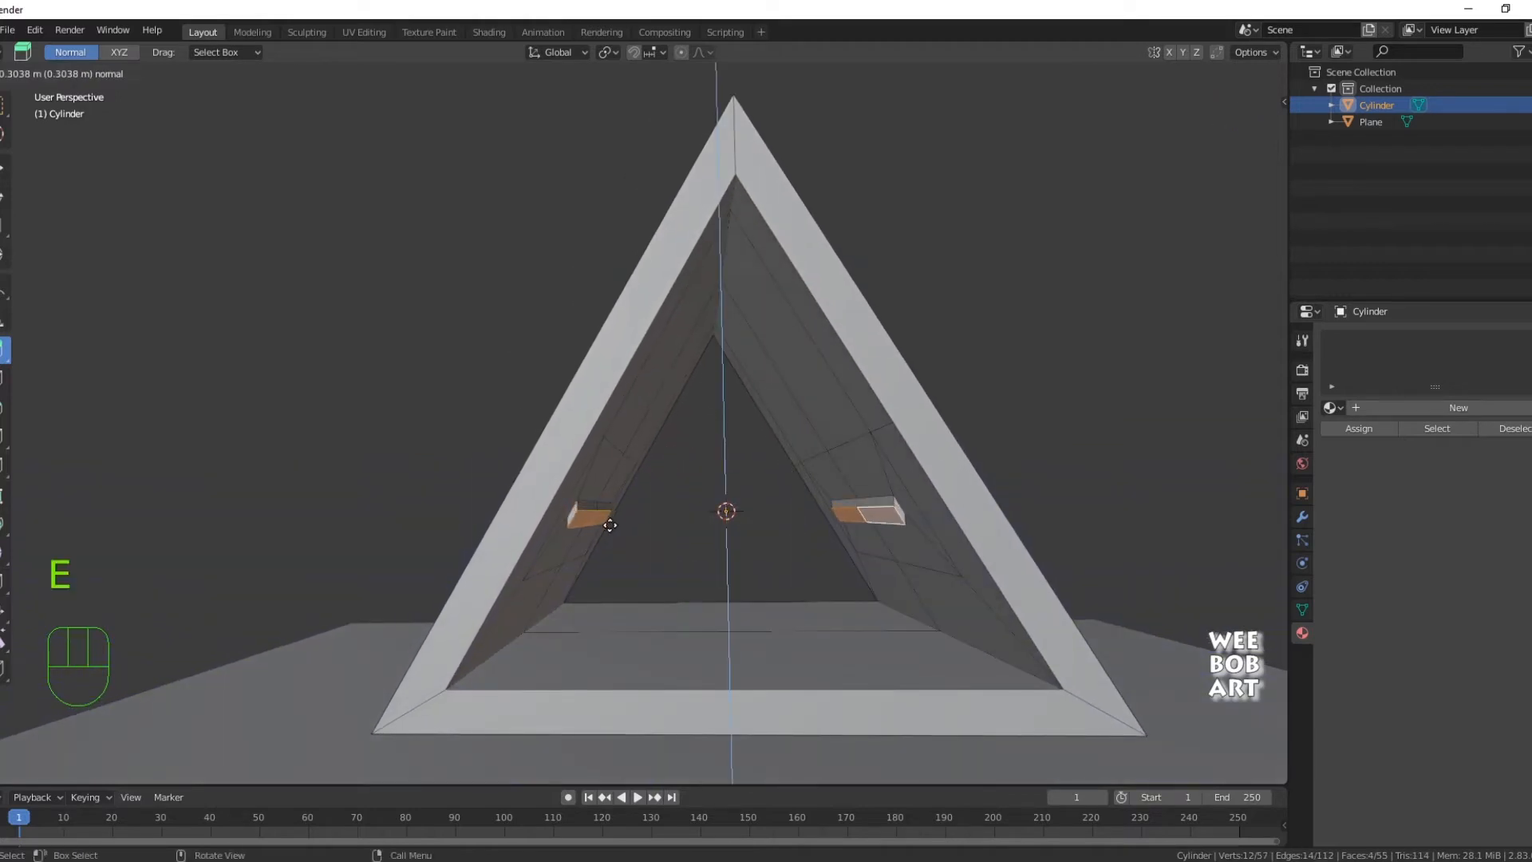
key(s)
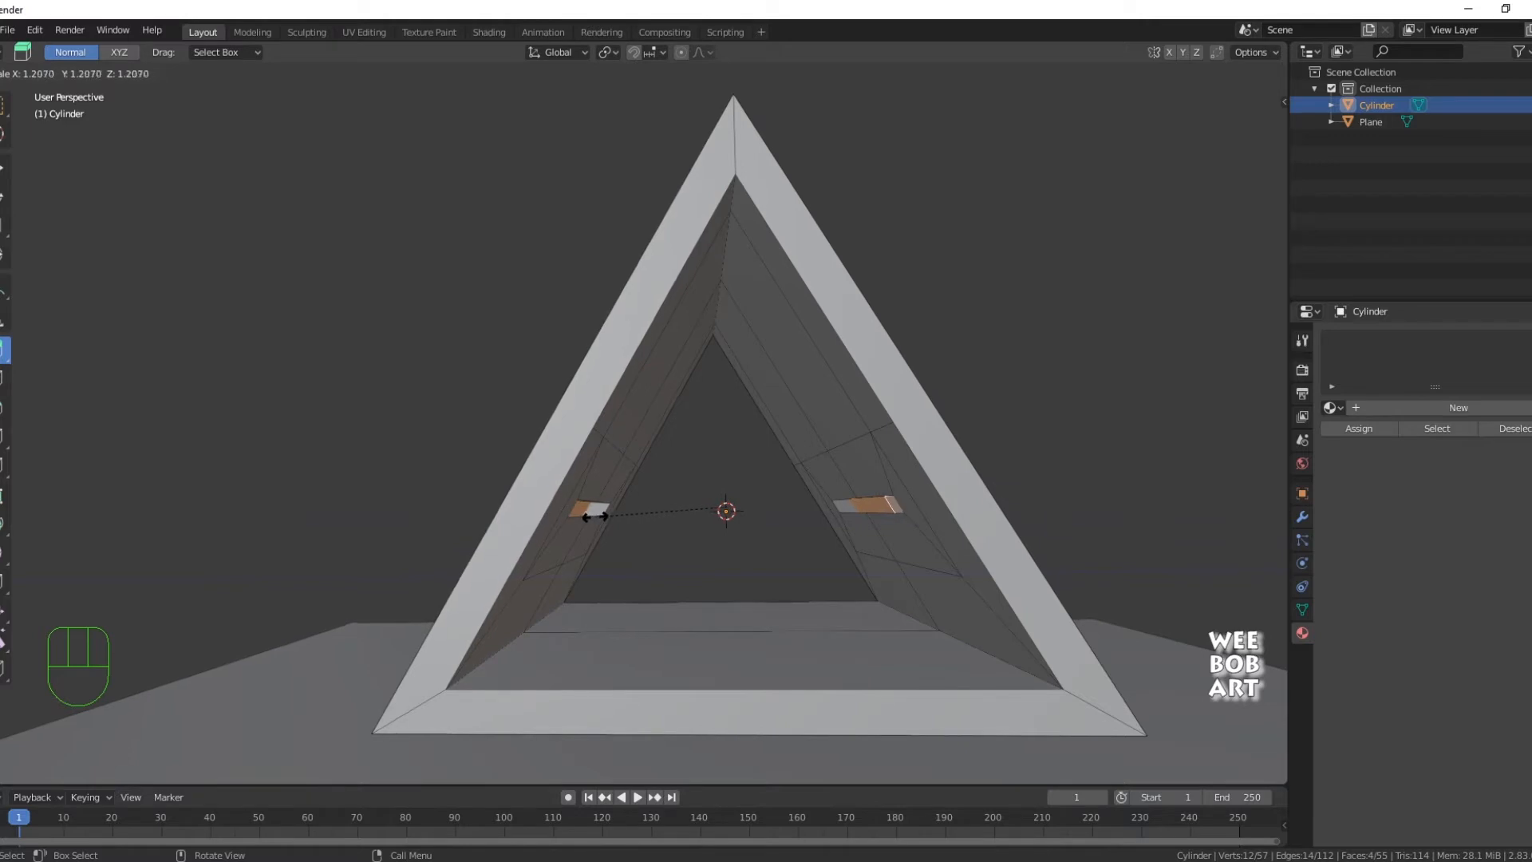
click(595, 517)
- Subdivide the two inner floor faces twice, using one cut each time, to form a grid
middle_drag(596, 518, 773, 588)
click(761, 572)
shift+click(786, 524)
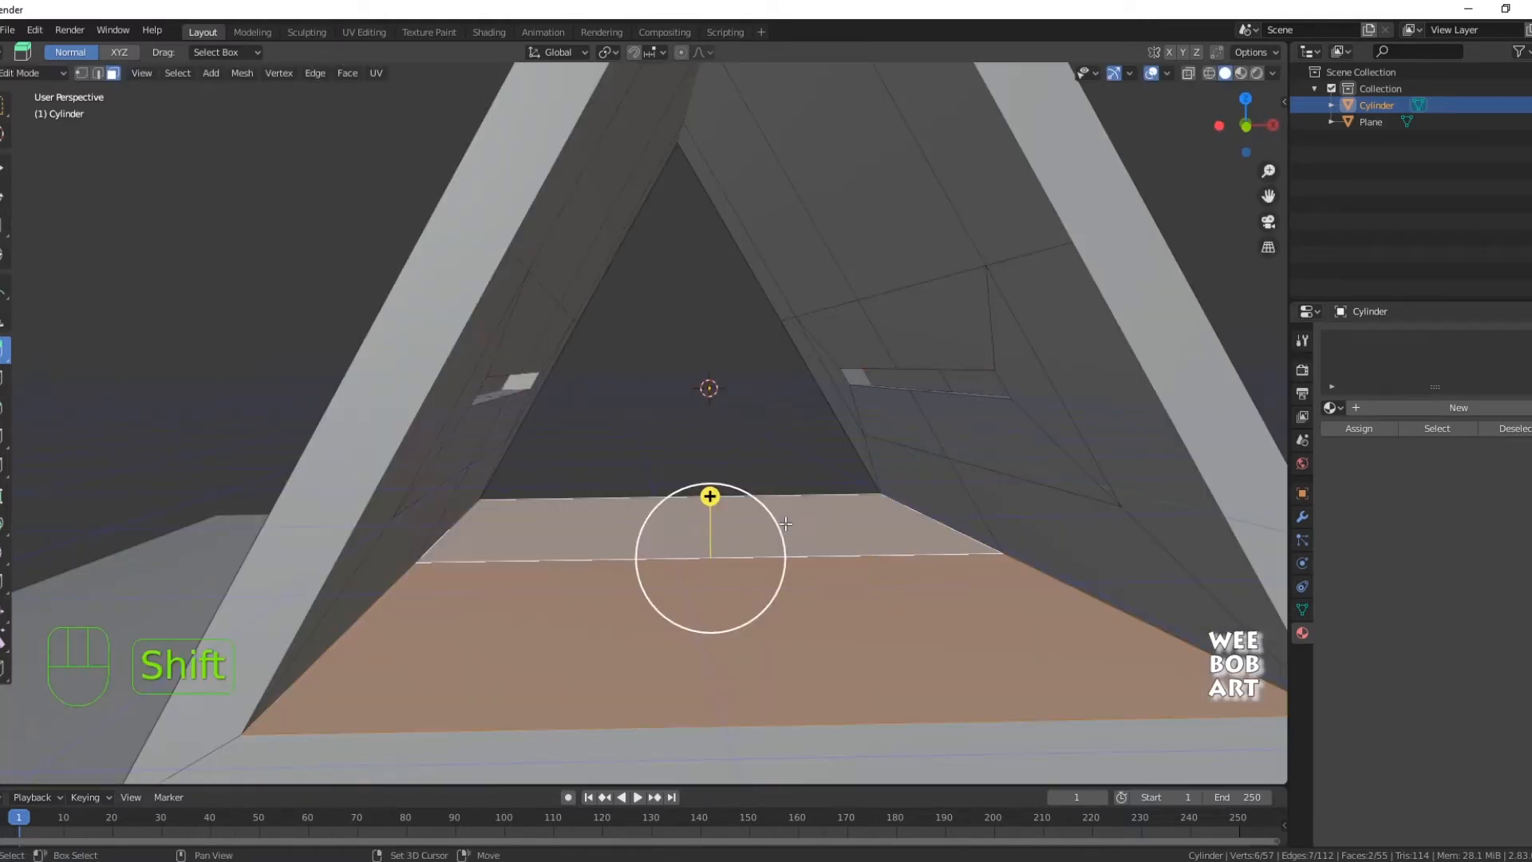
right_click(790, 528)
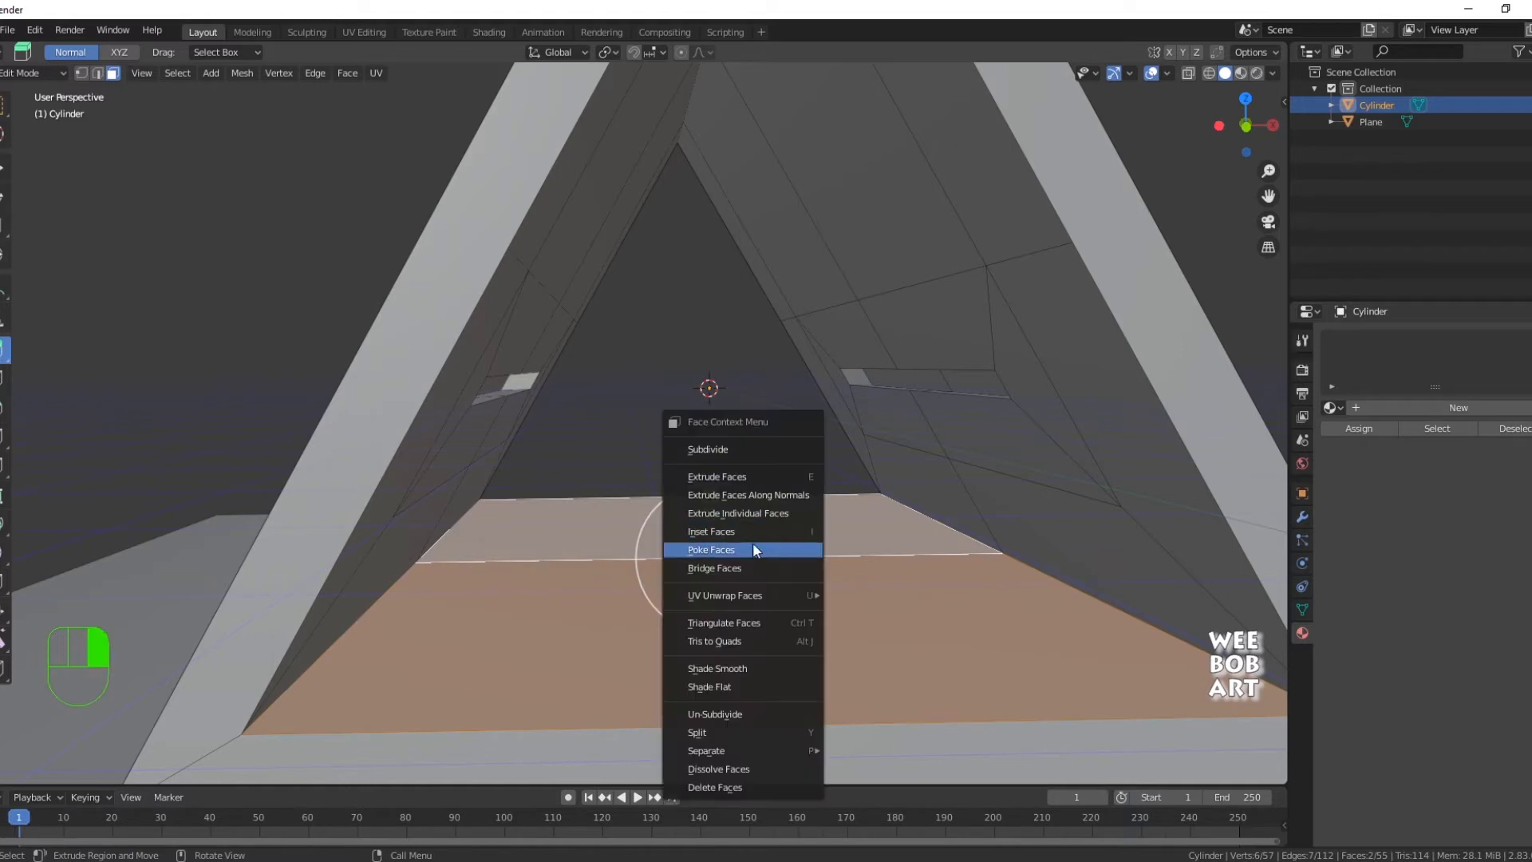
click(741, 450)
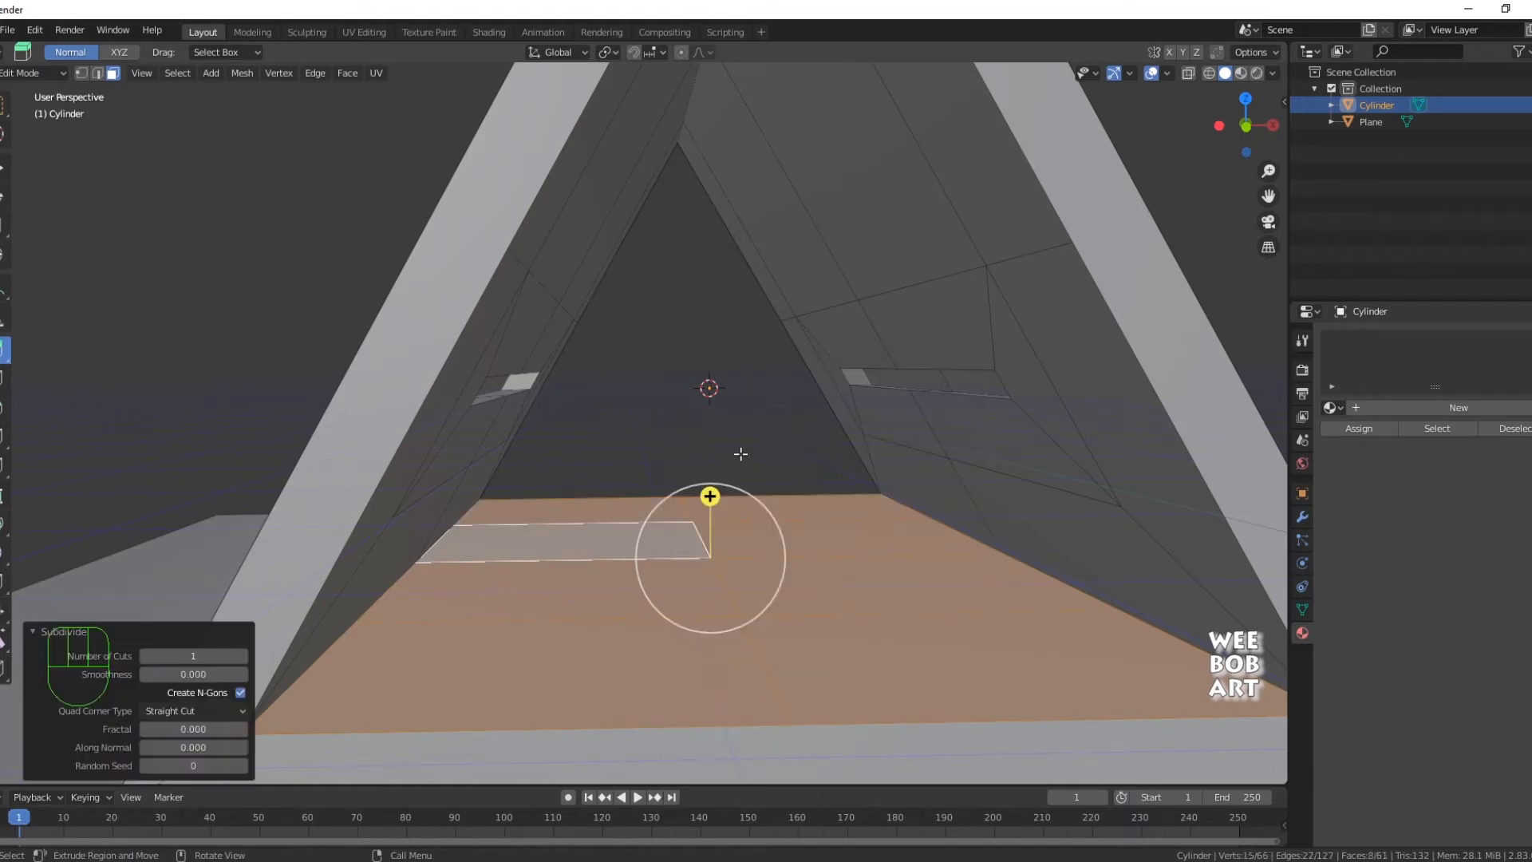
right_click(800, 592)
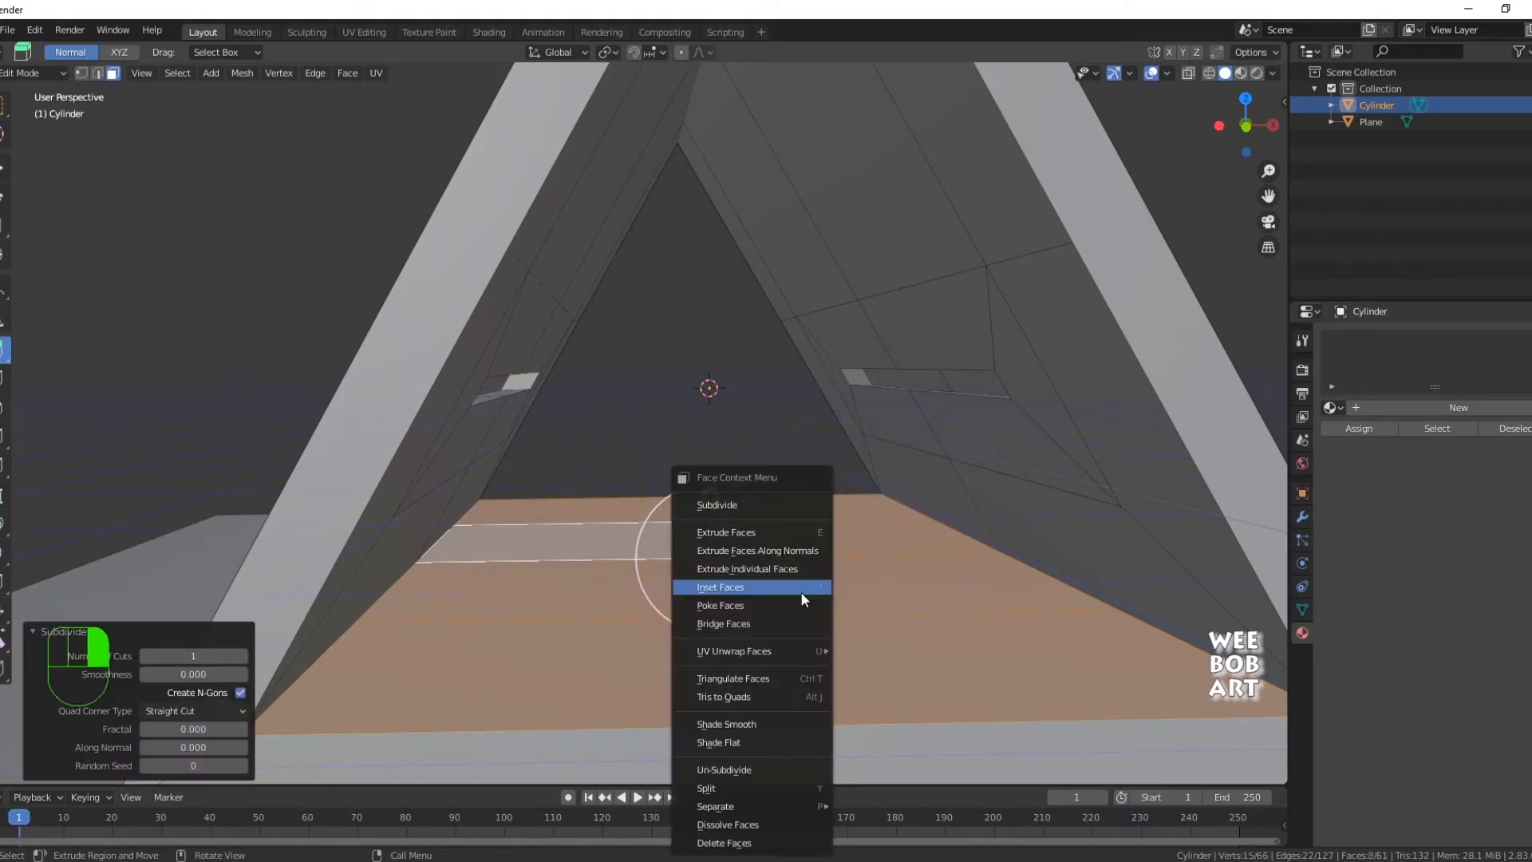
click(770, 505)
- Extrude three strips of two adjacent faces in the middle of the floor about 0.39 m downward
click(618, 541)
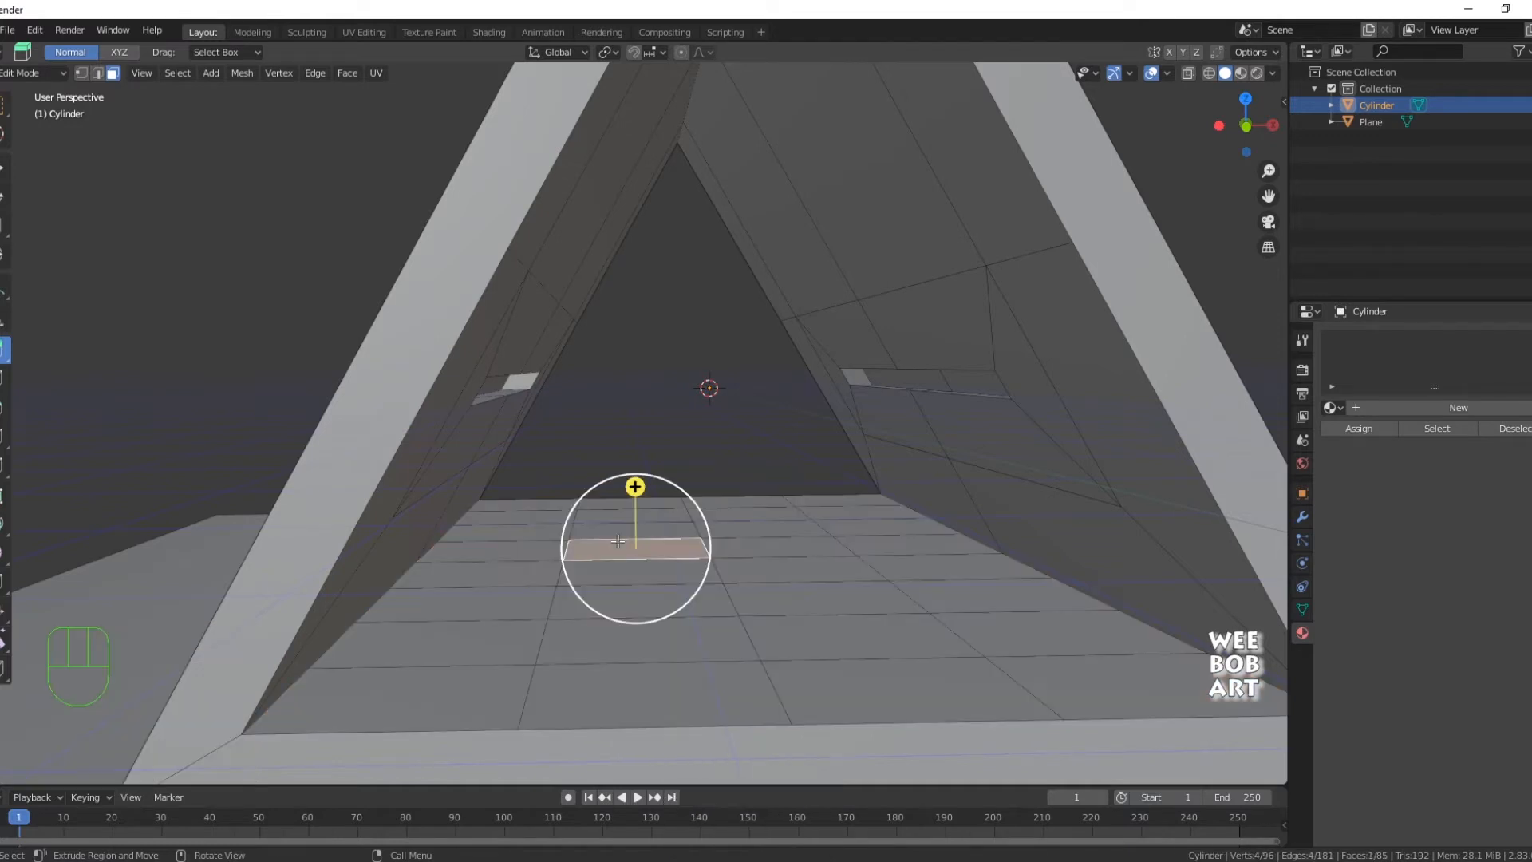
click(596, 526)
shift+click(766, 529)
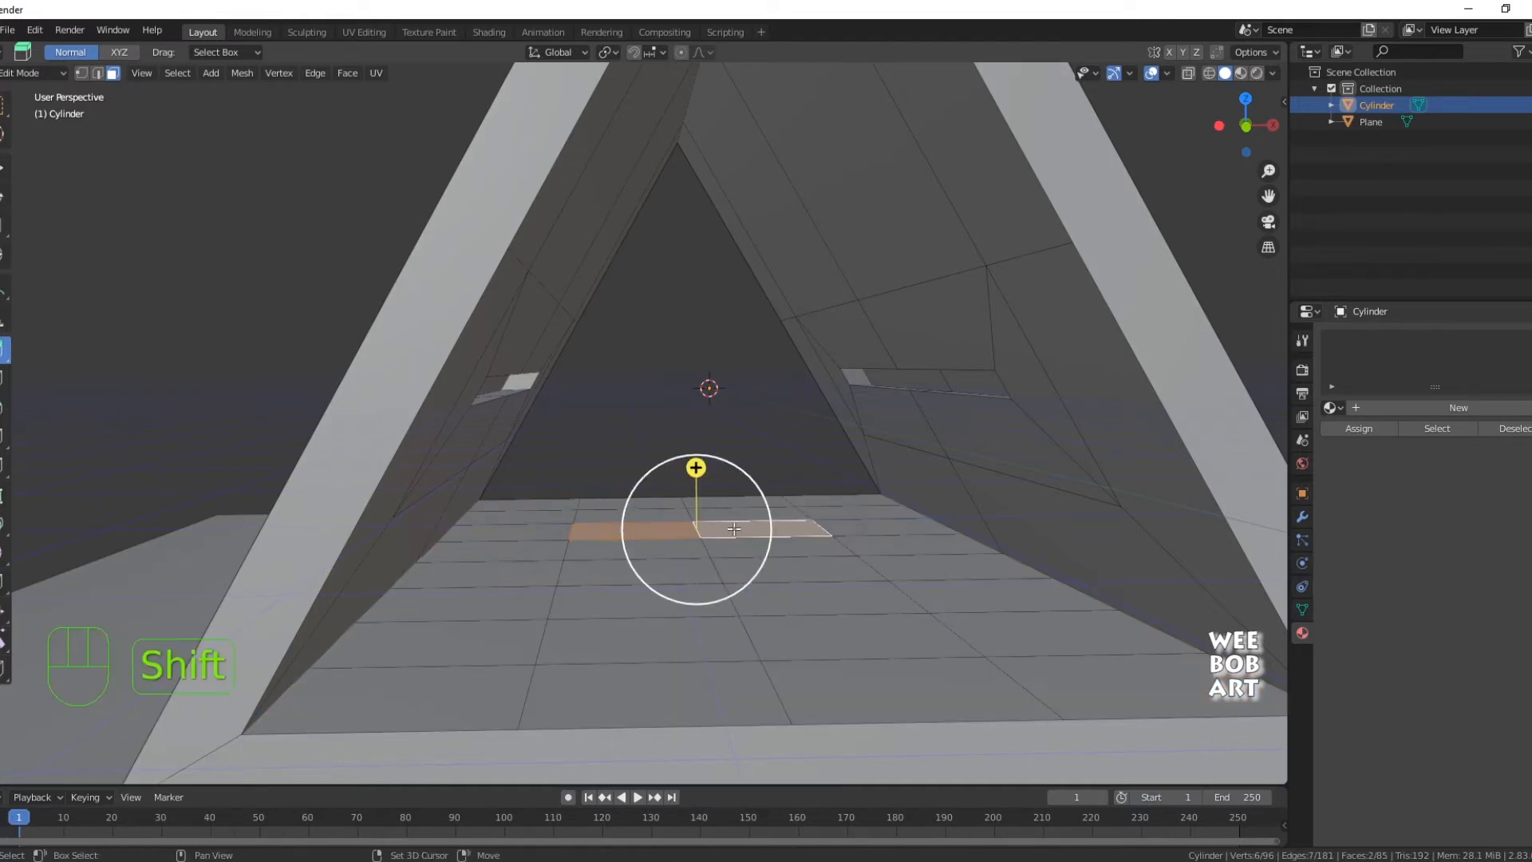
shift+click(638, 572)
shift+click(798, 568)
shift+click(631, 638)
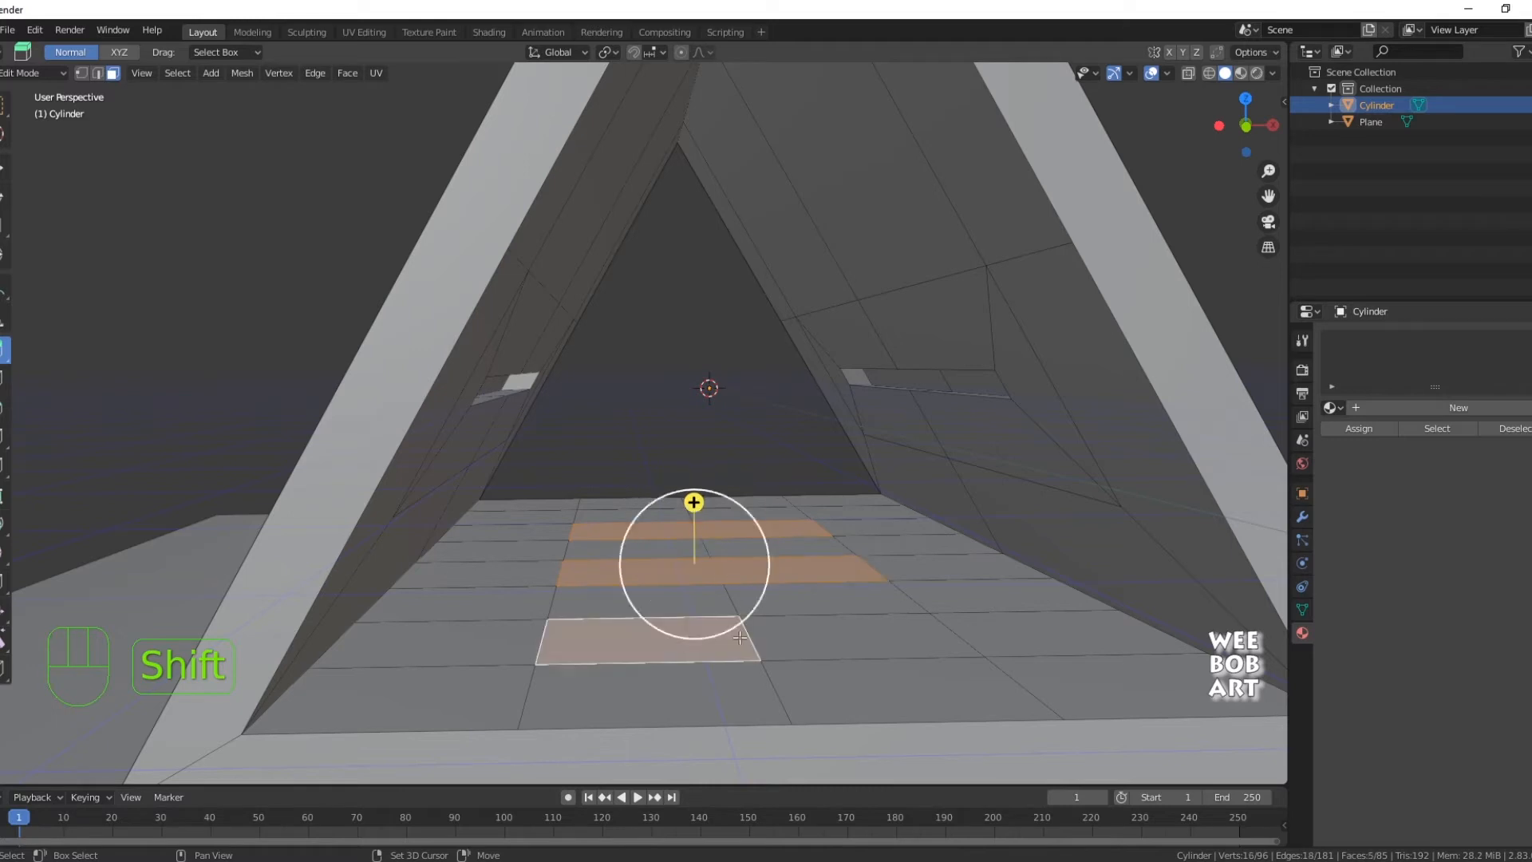
shift+click(862, 637)
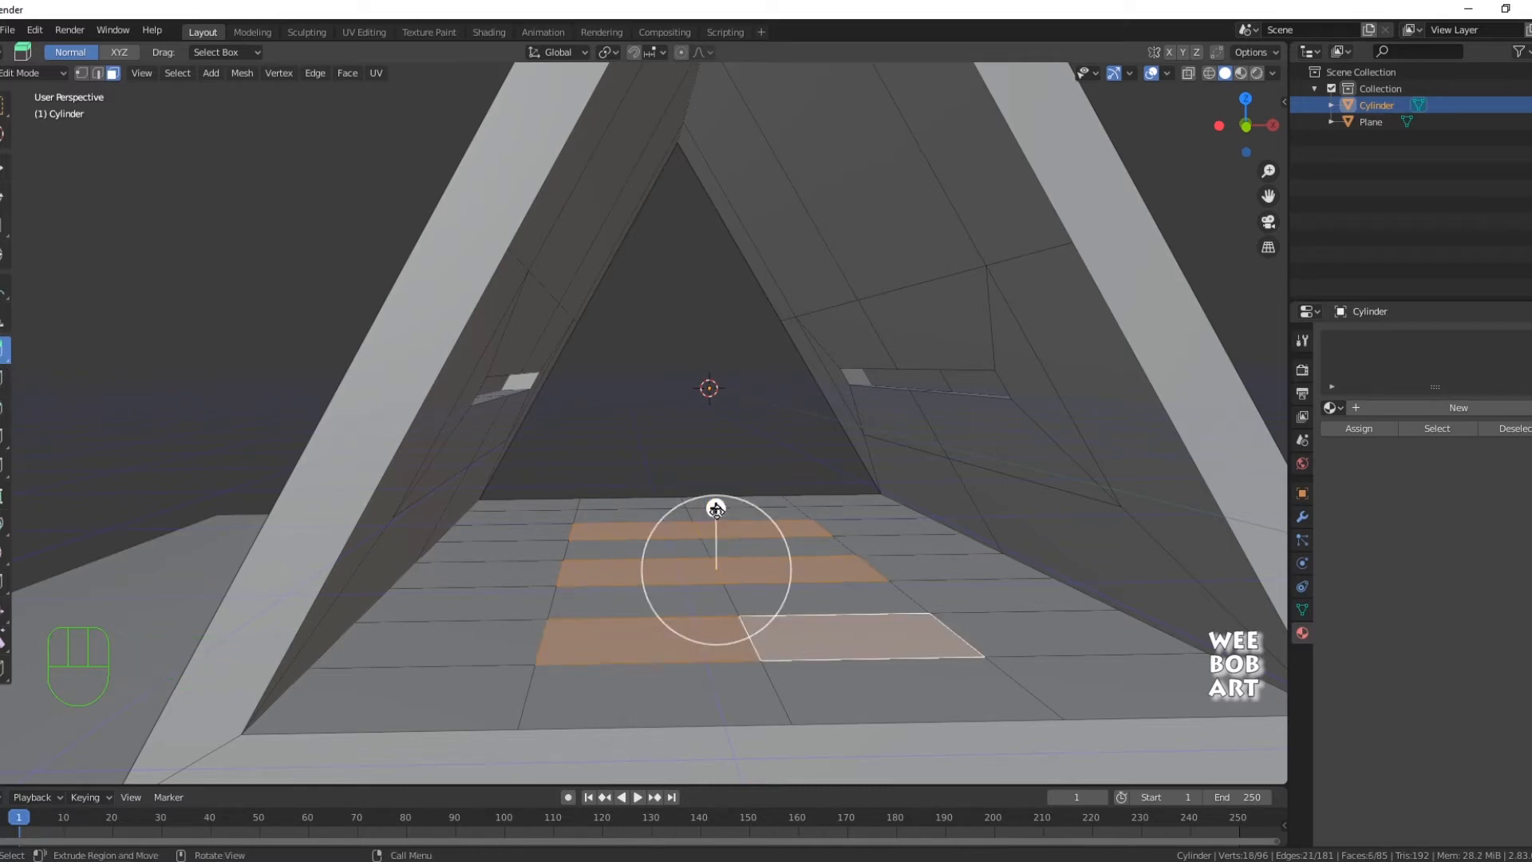
key(s)
right_click(717, 514)
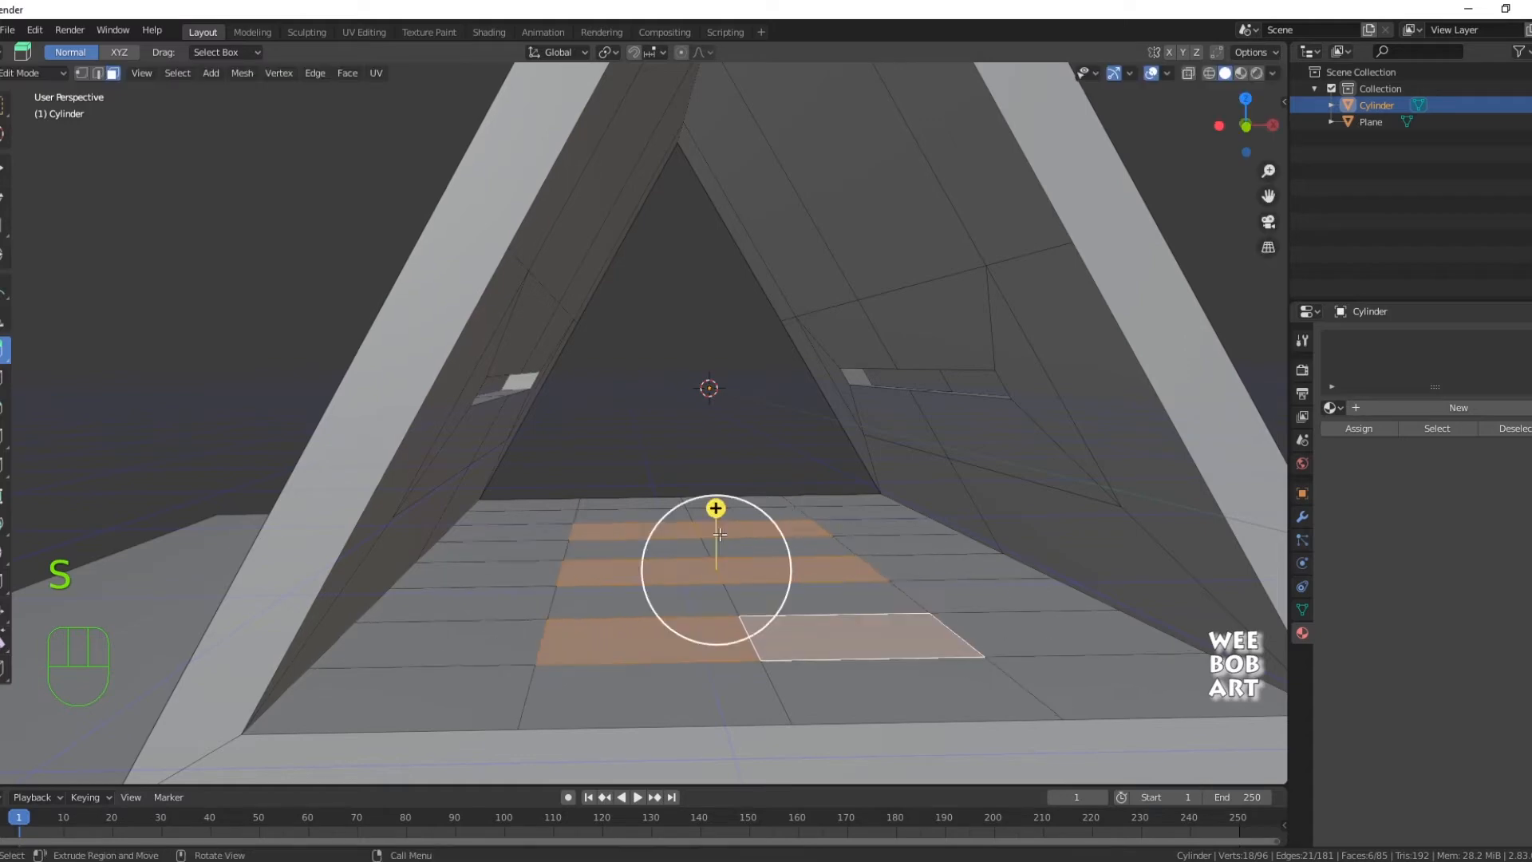
key(e)
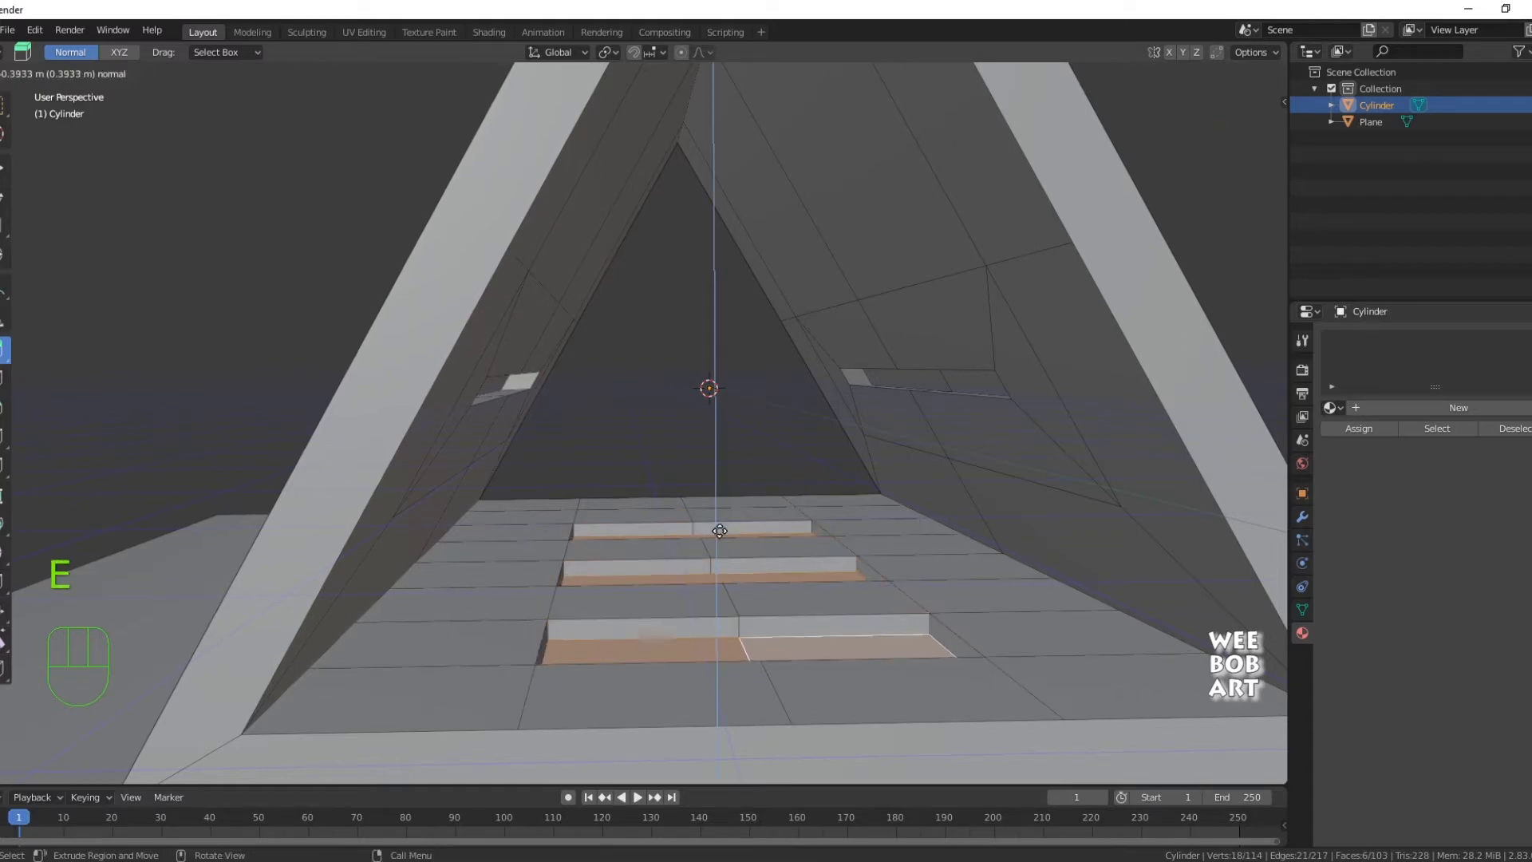
click(718, 529)
- Select the four recessed faces inside the horizontal slots of both sloped inner walls
middle_drag(719, 526, 754, 504)
click(846, 314)
shift+click(941, 298)
middle_drag(912, 315, 725, 377)
shift+click(467, 304)
shift+click(532, 307)
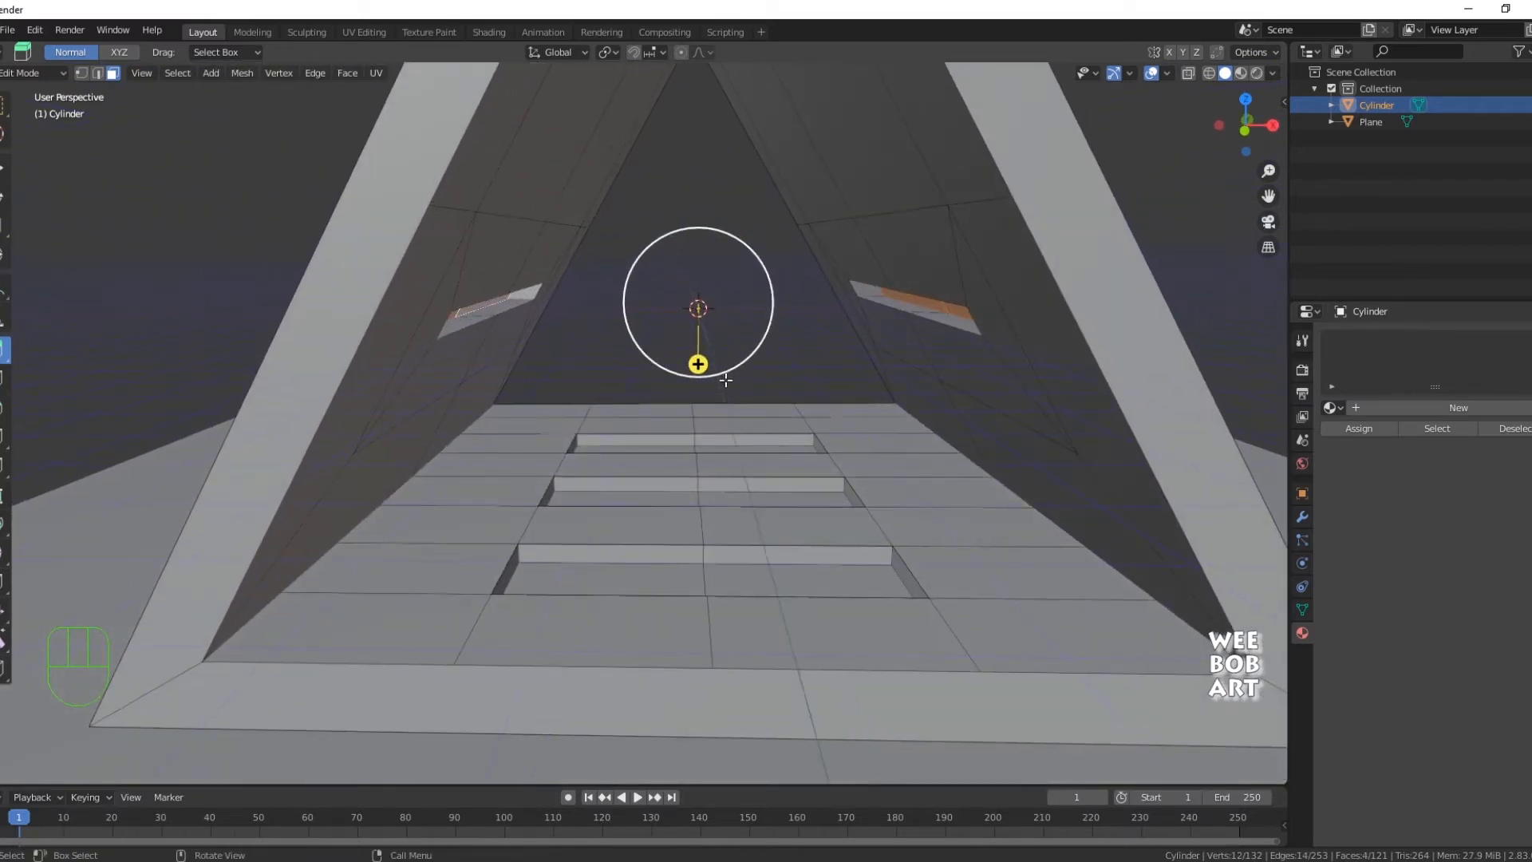
click(847, 313)
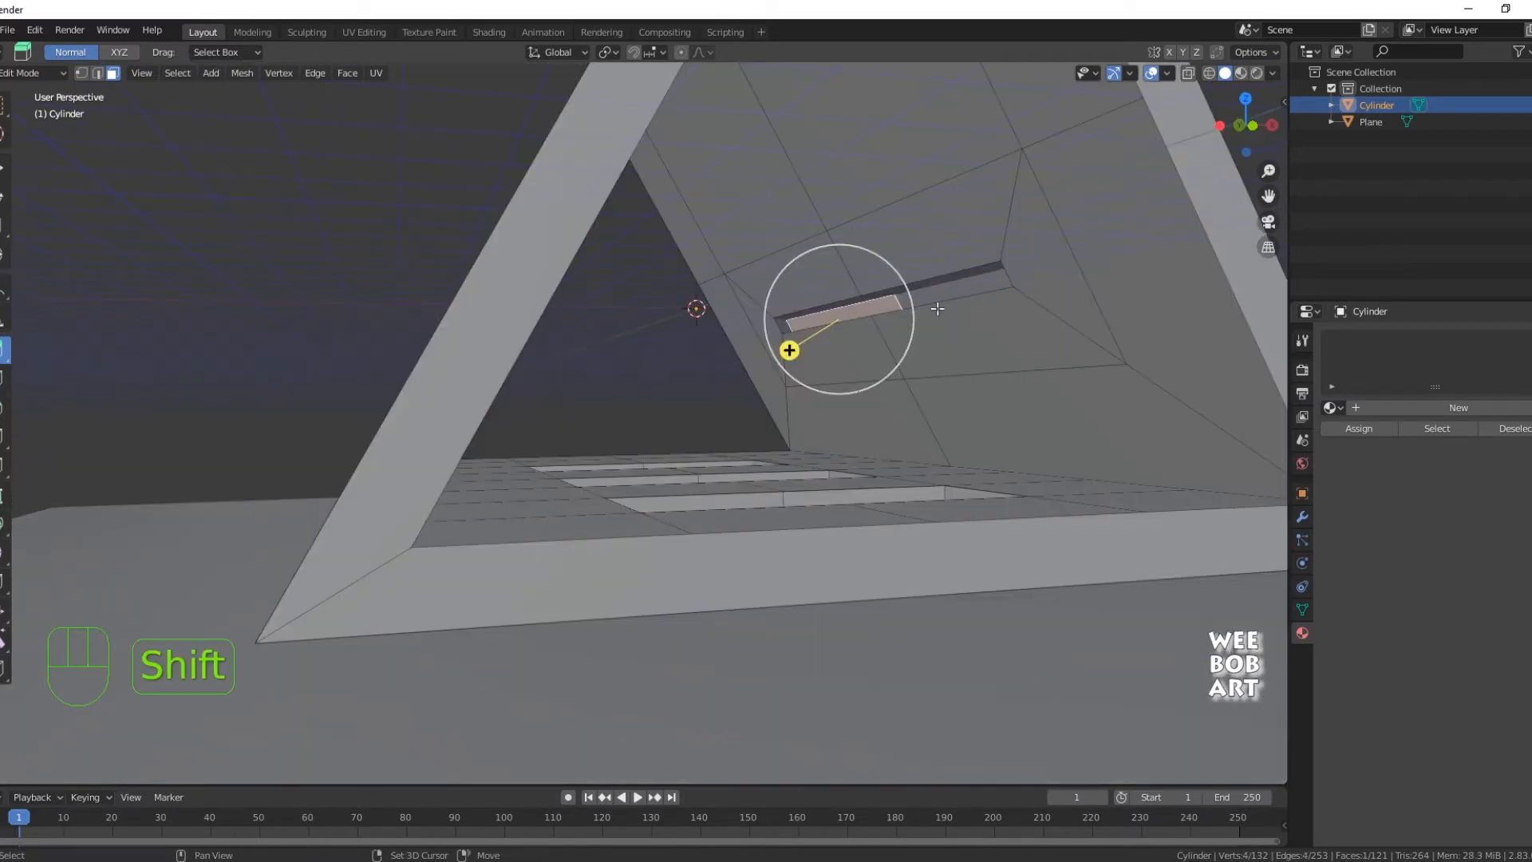
shift+click(940, 293)
middle_drag(943, 303, 830, 323)
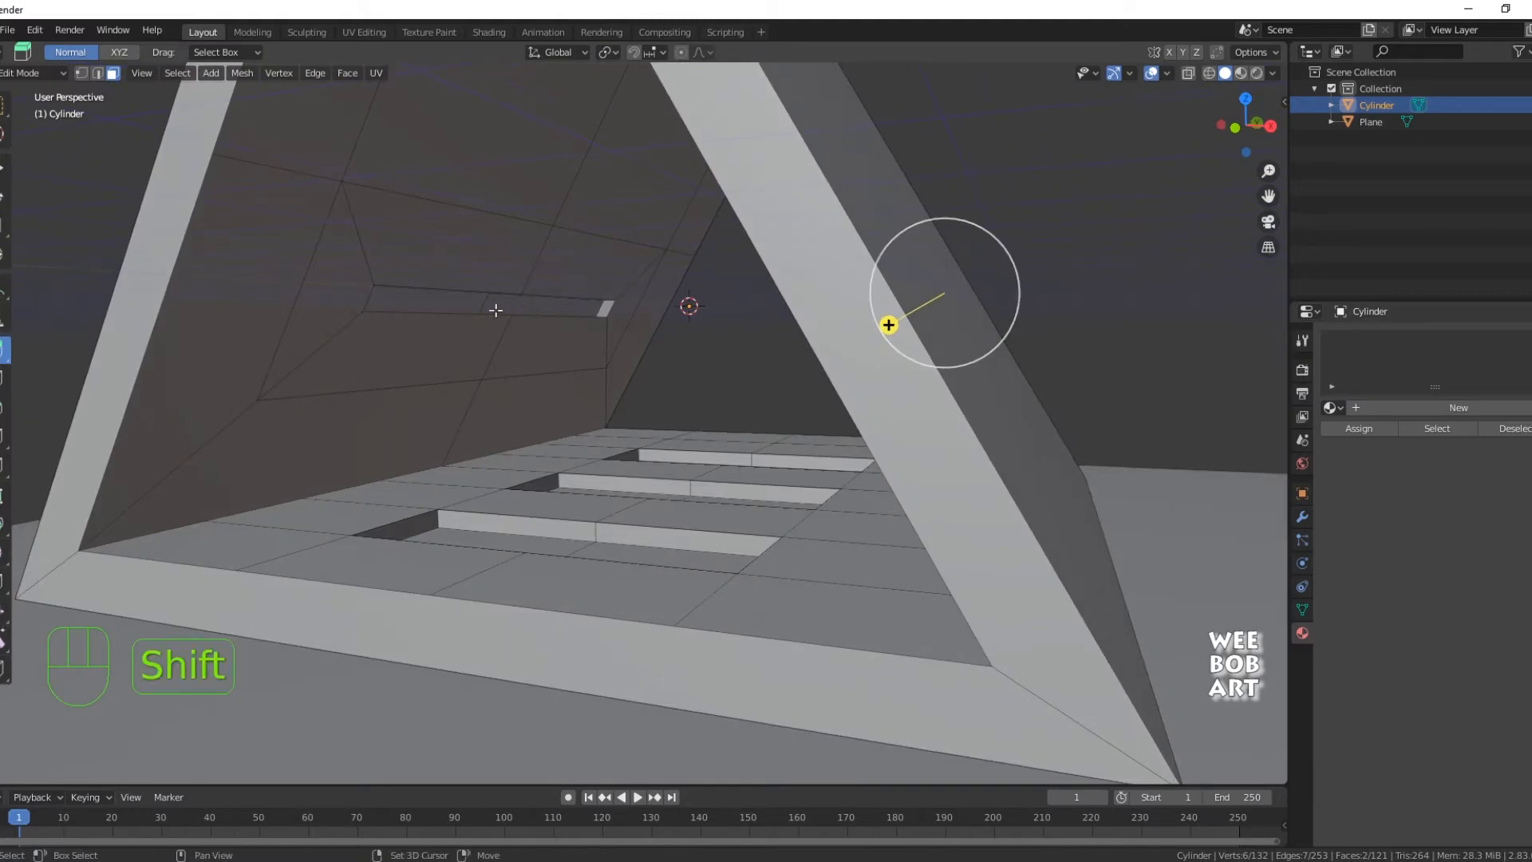
shift+click(459, 307)
shift+click(533, 306)
middle_drag(533, 309, 615, 365)
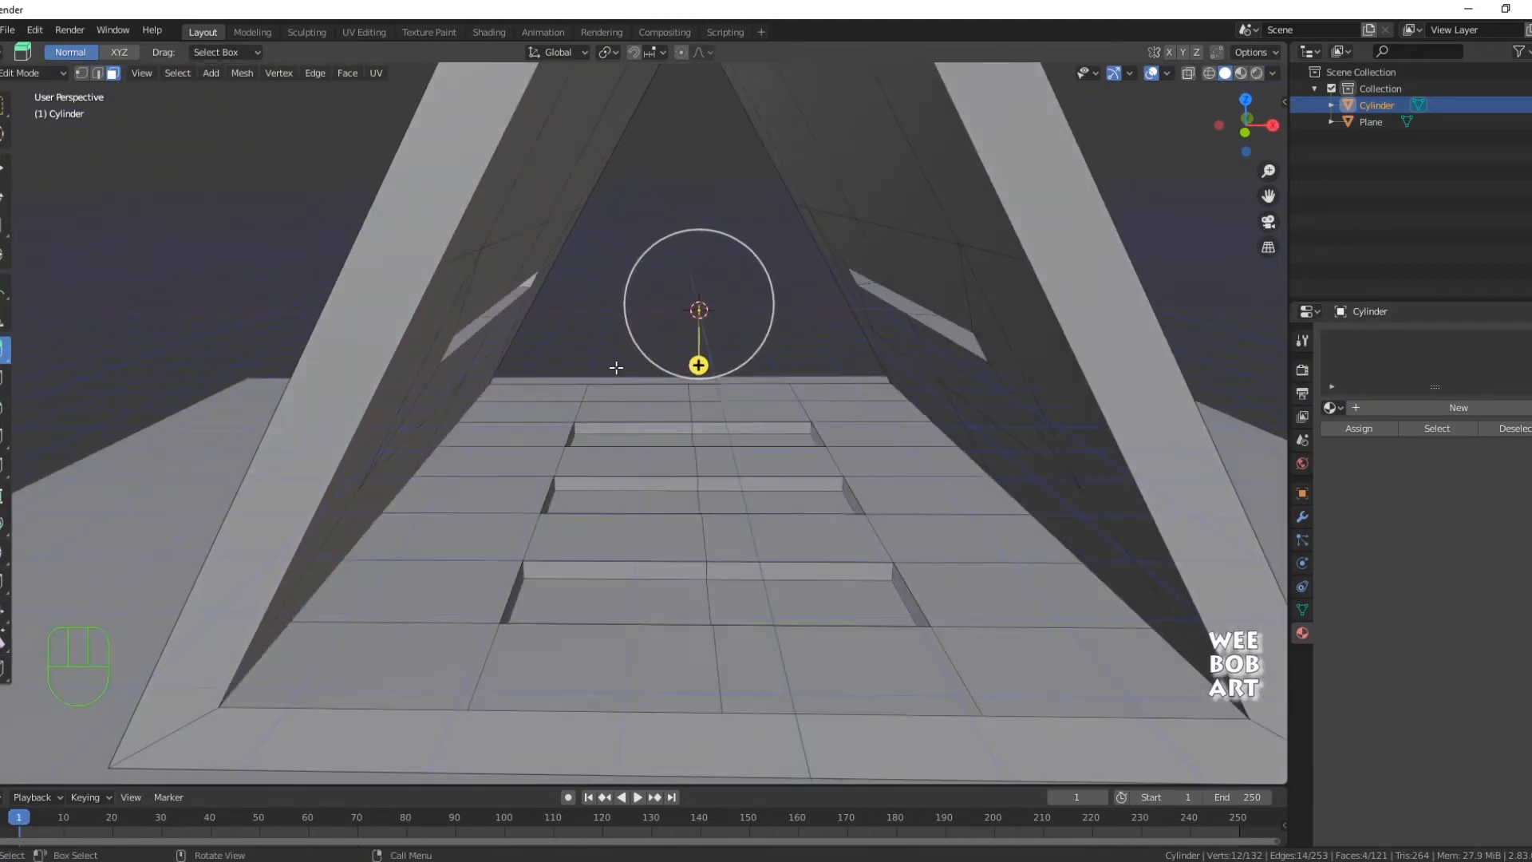
middle_drag(718, 383, 723, 380)
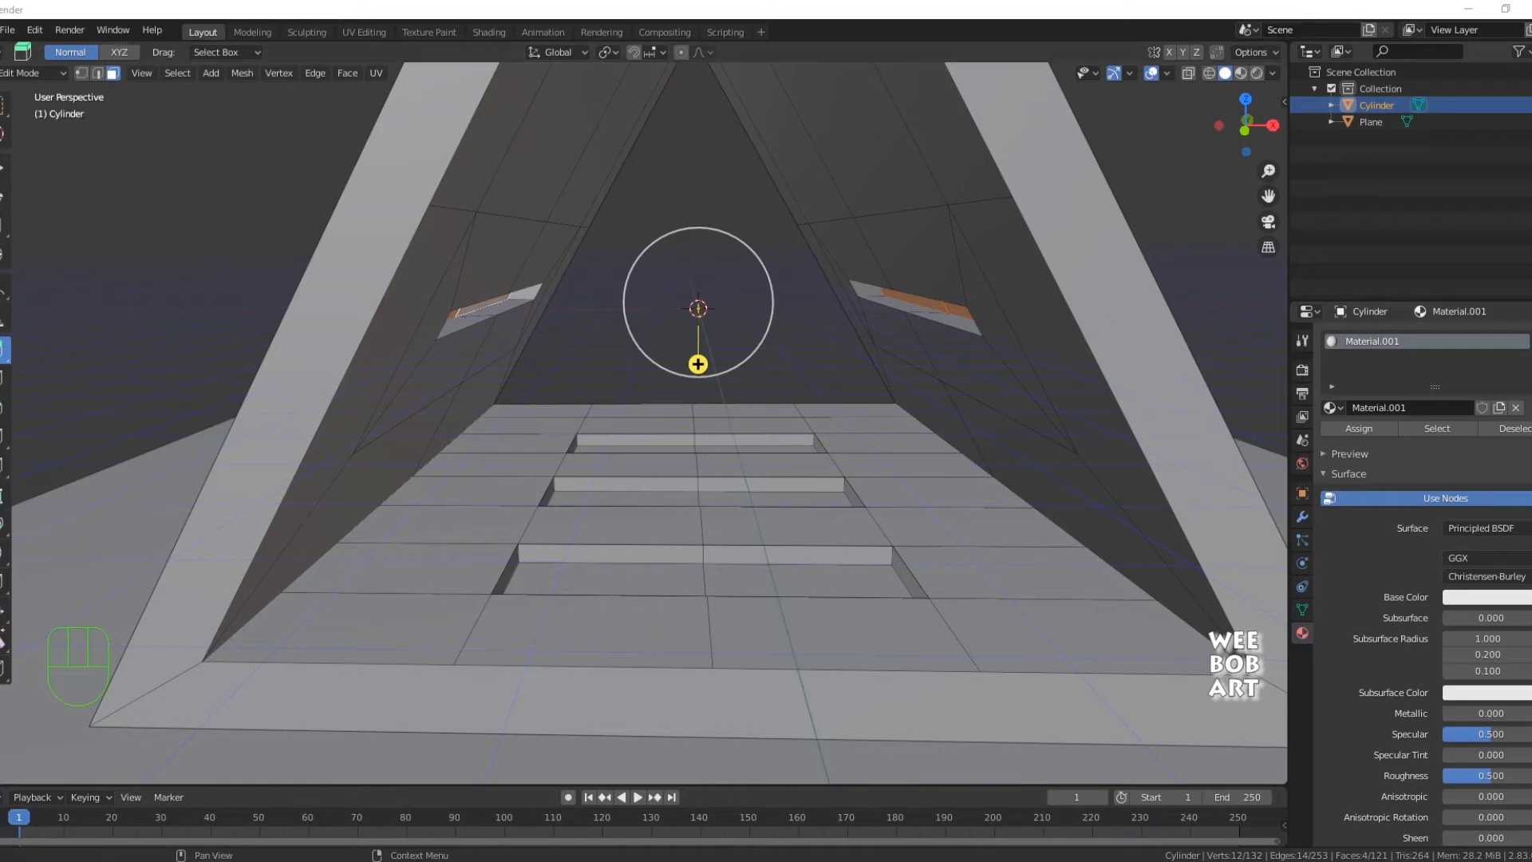
- Set the Metallic value of the cylinder's material to 1.000
click(1499, 716)
click(1499, 716)
drag(1490, 713, 1527, 713)
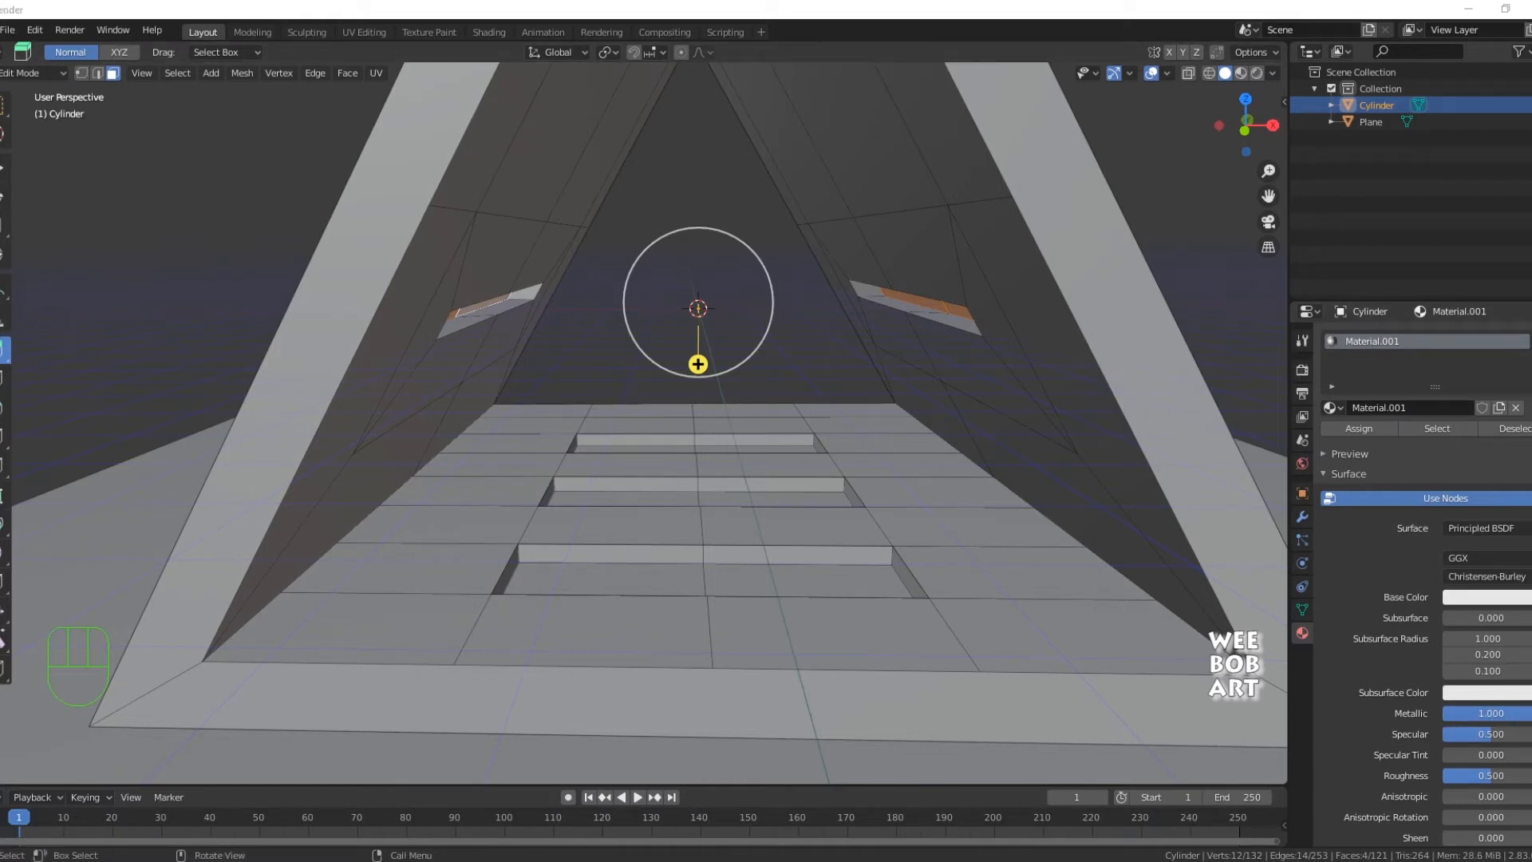
- Add a second material slot with a new material to the cylinder and set its surface shader to Emission
click(1530, 341)
click(1449, 440)
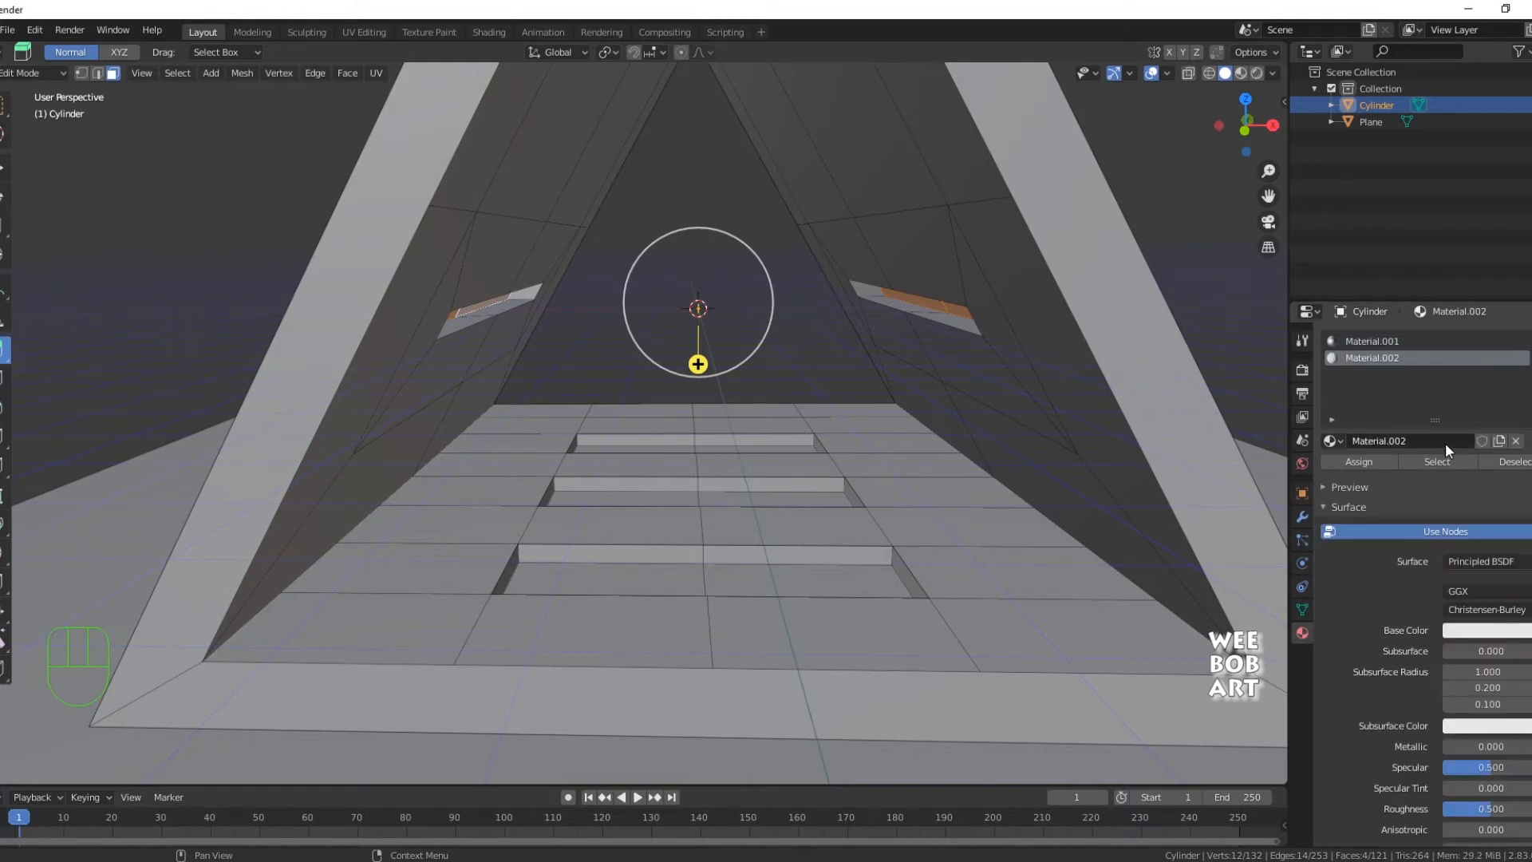
click(1472, 561)
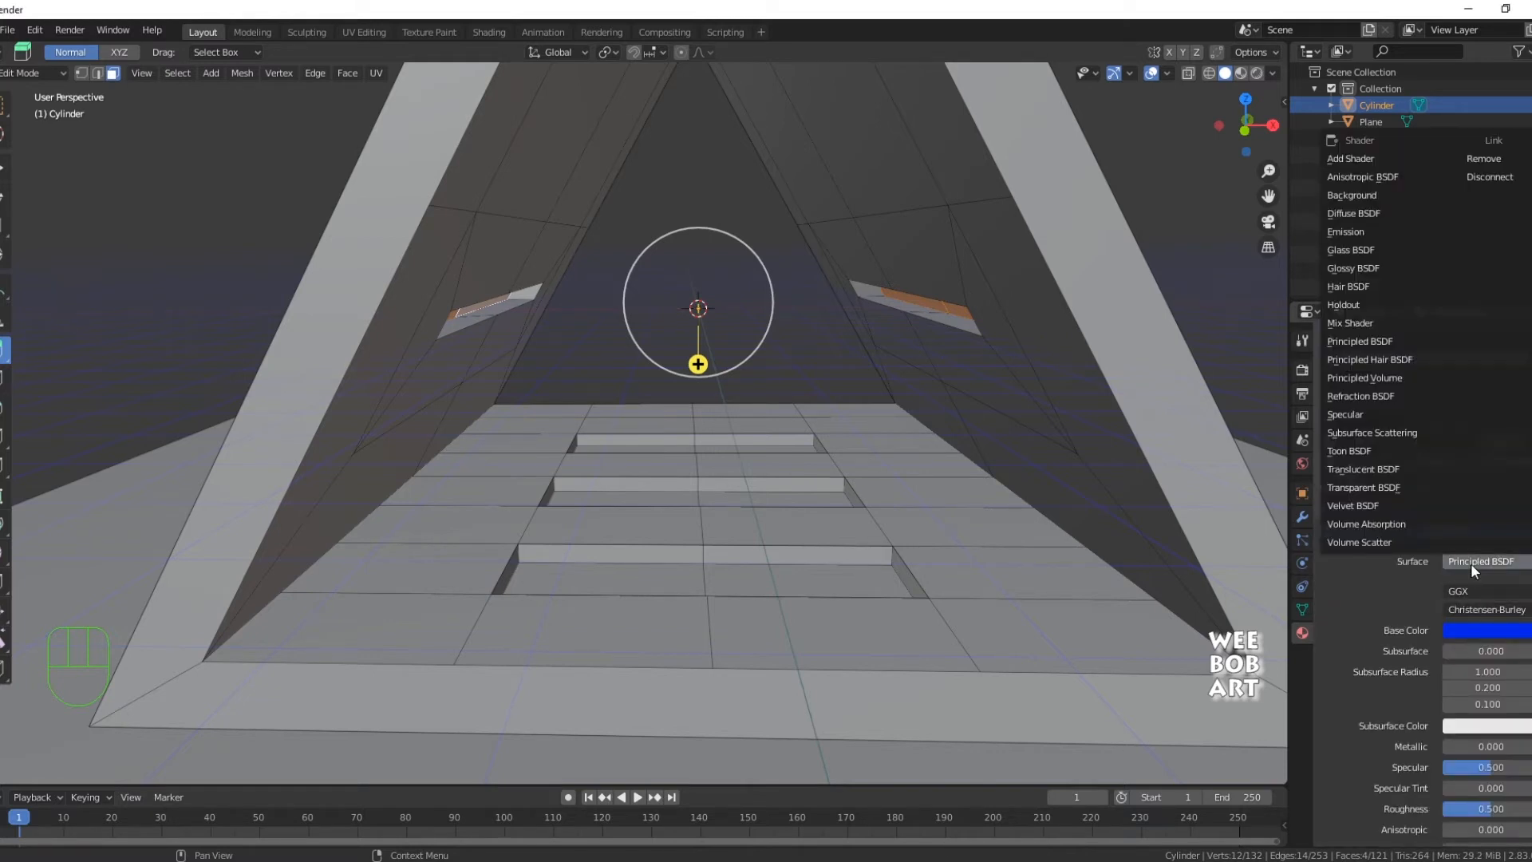
click(1388, 231)
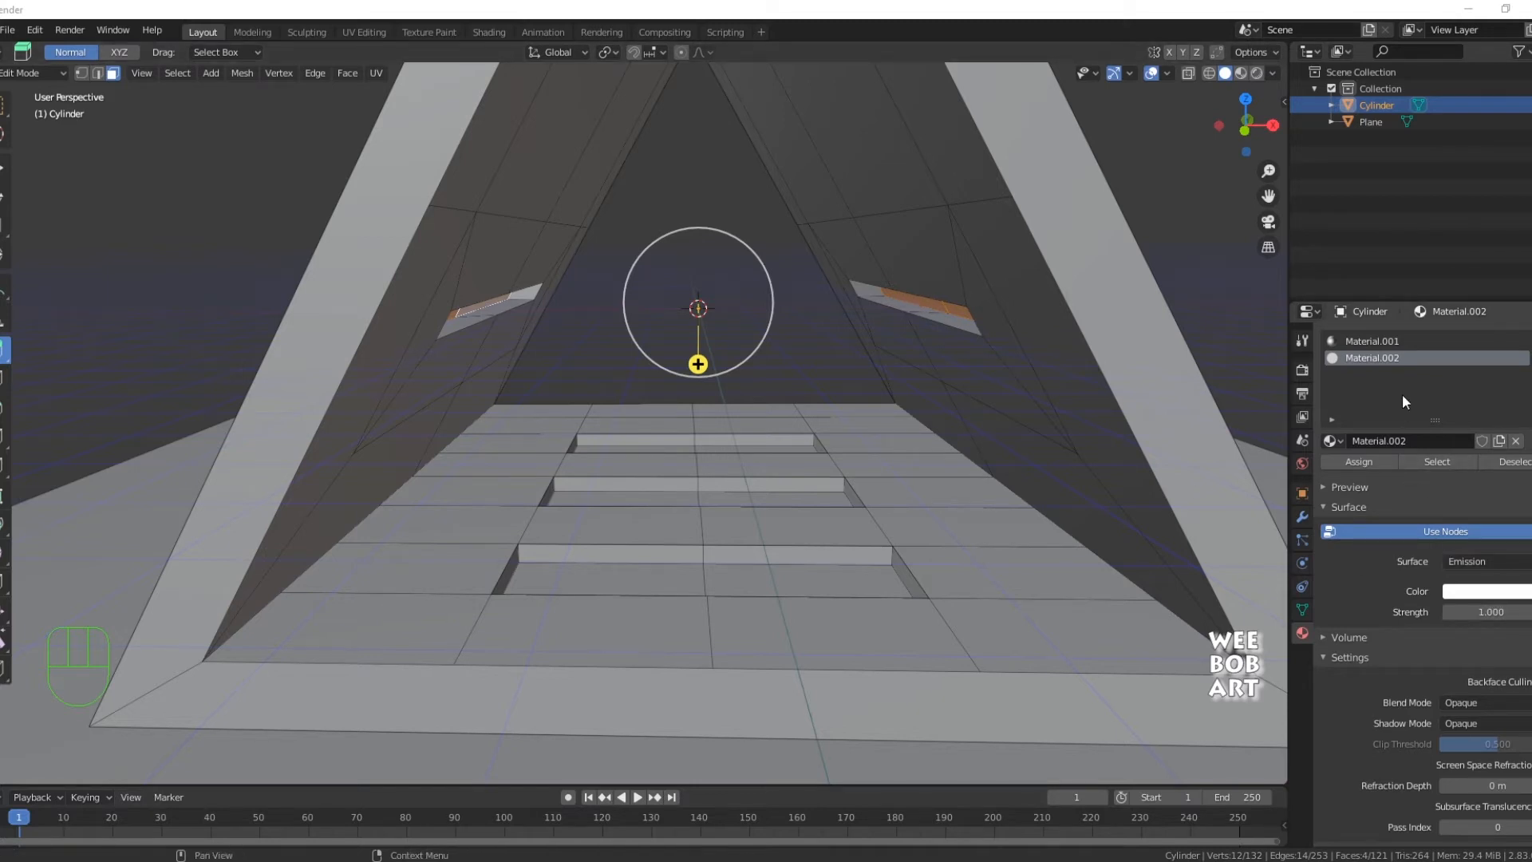
- Make the emission blue with a strength of 50 and assign it to the four selected wall-slot faces
click(1497, 593)
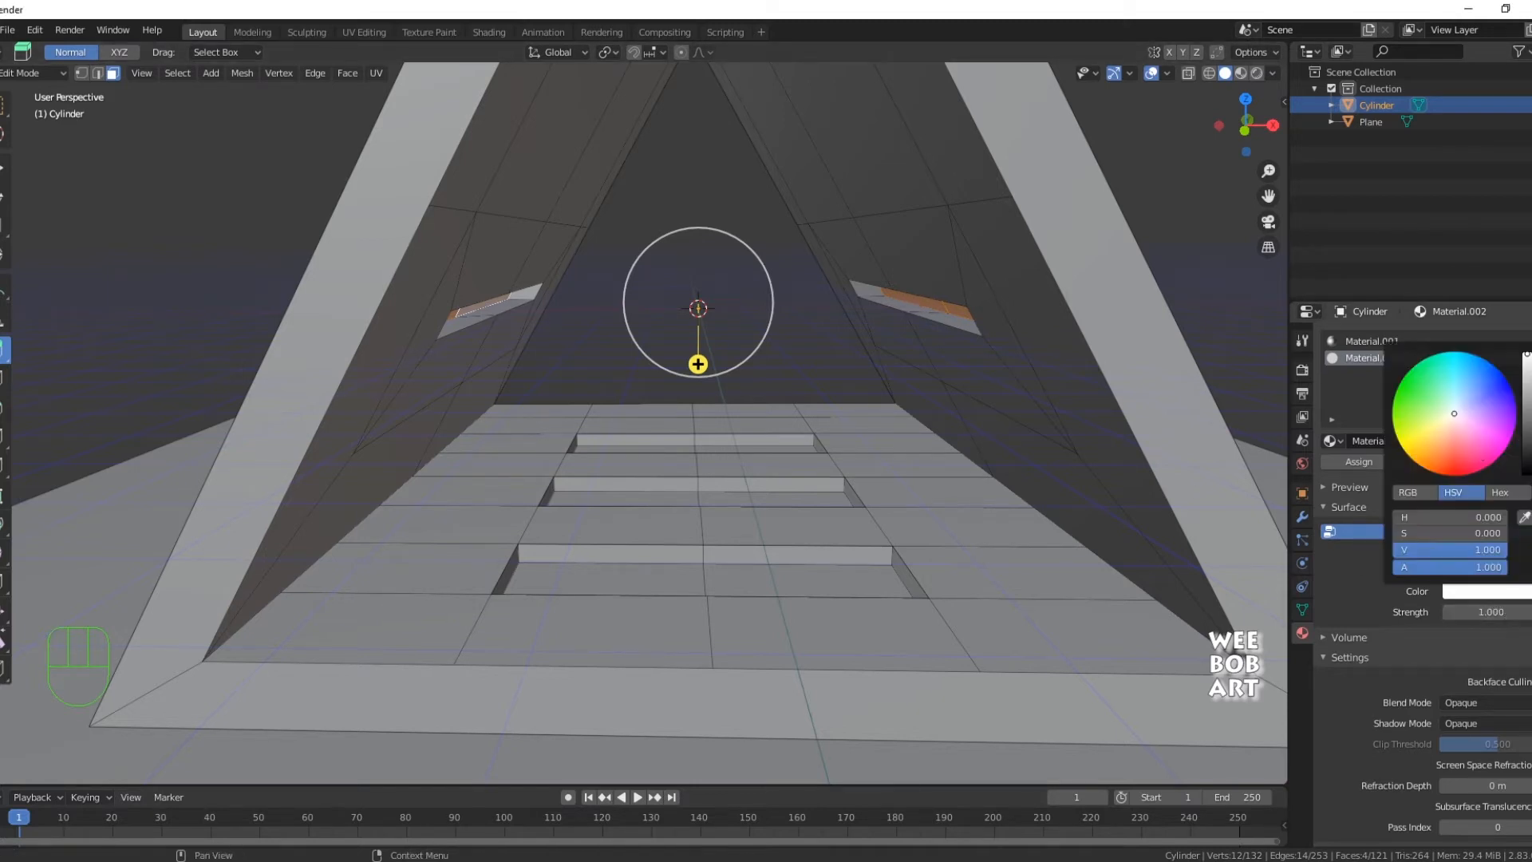
drag(1489, 410, 1506, 376)
click(1492, 611)
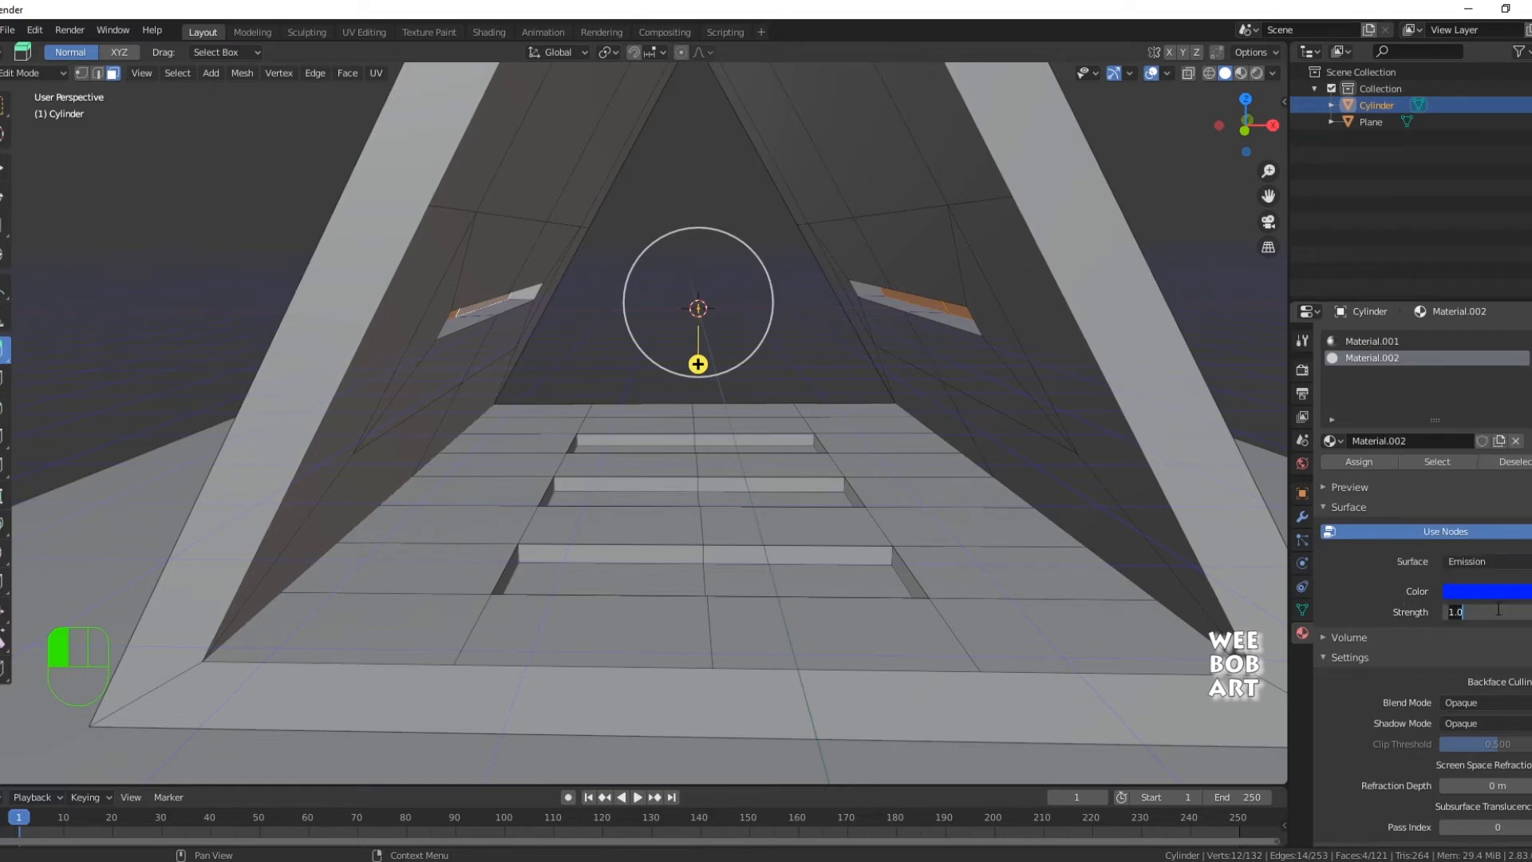
text(50)
key(Return)
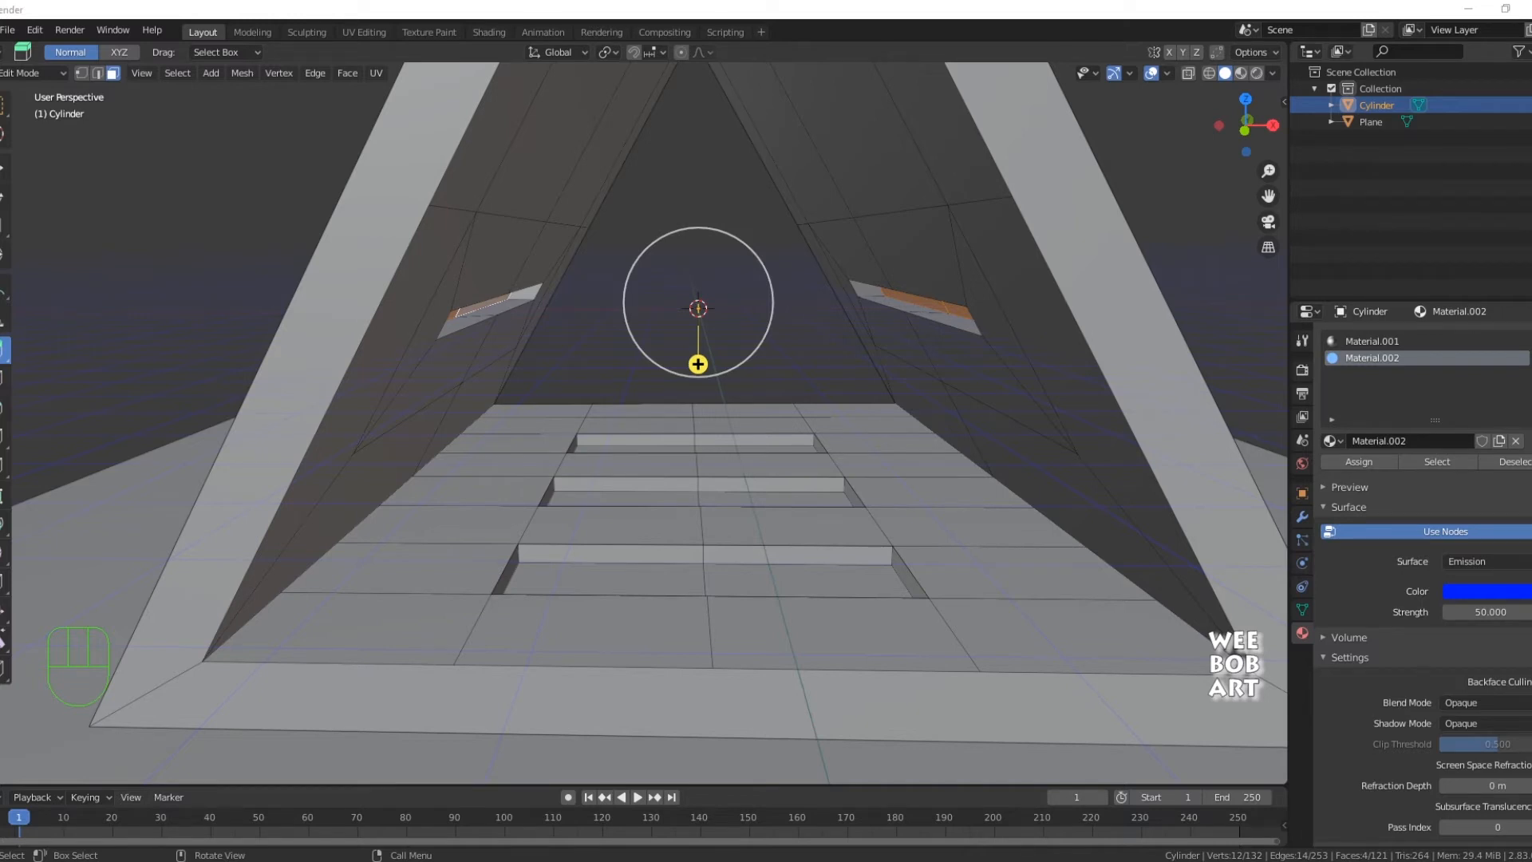
click(1359, 462)
- Switch the viewport to rendered shading, enable Ambient Occlusion, Bloom and Screen Space Reflections for Eevee, and expand the Bloom settings
click(1256, 73)
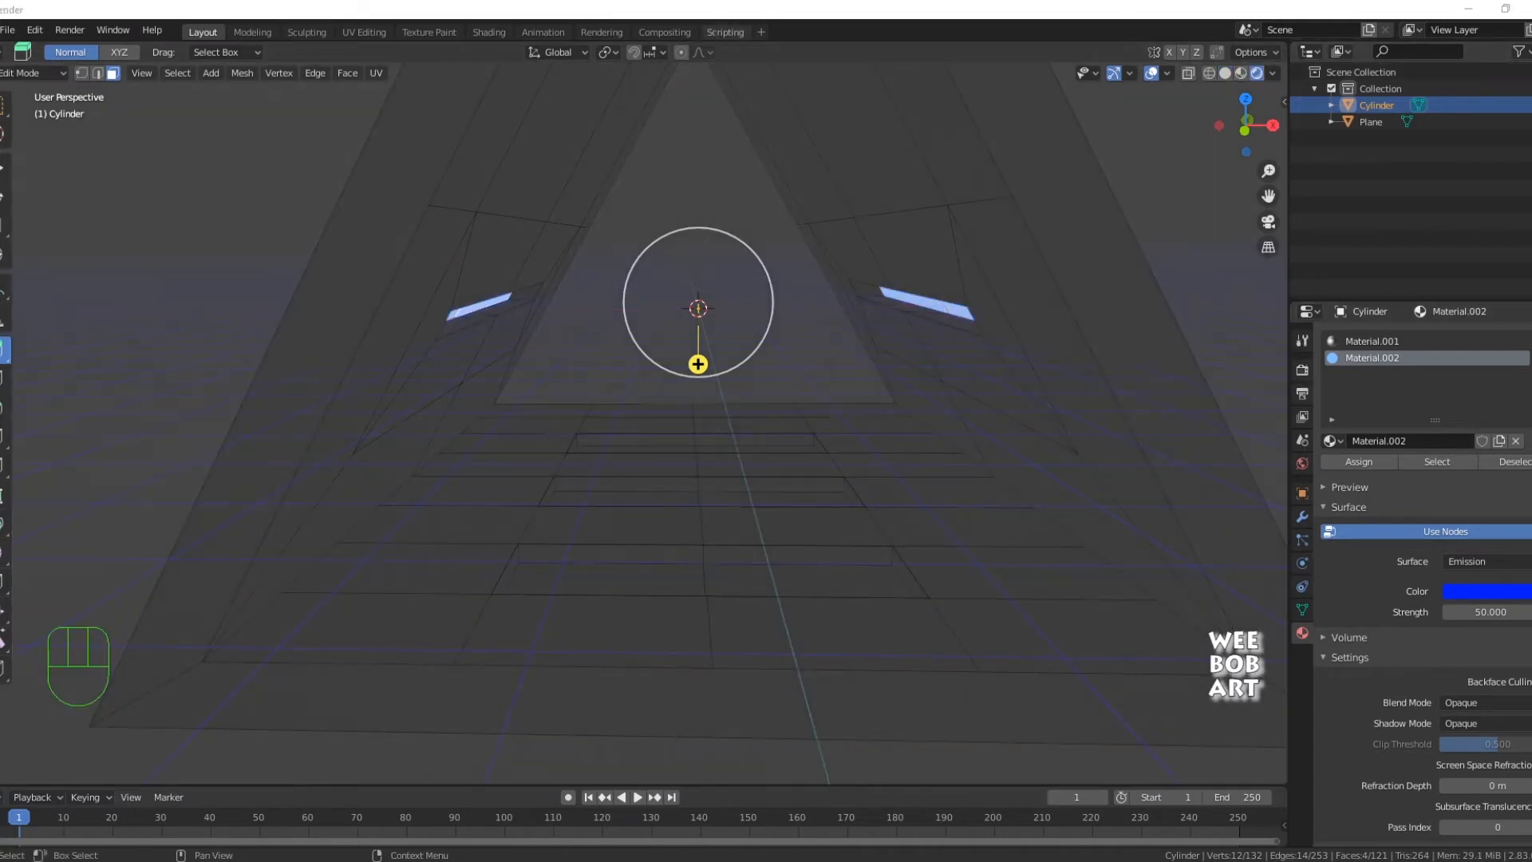
click(1301, 463)
click(1302, 369)
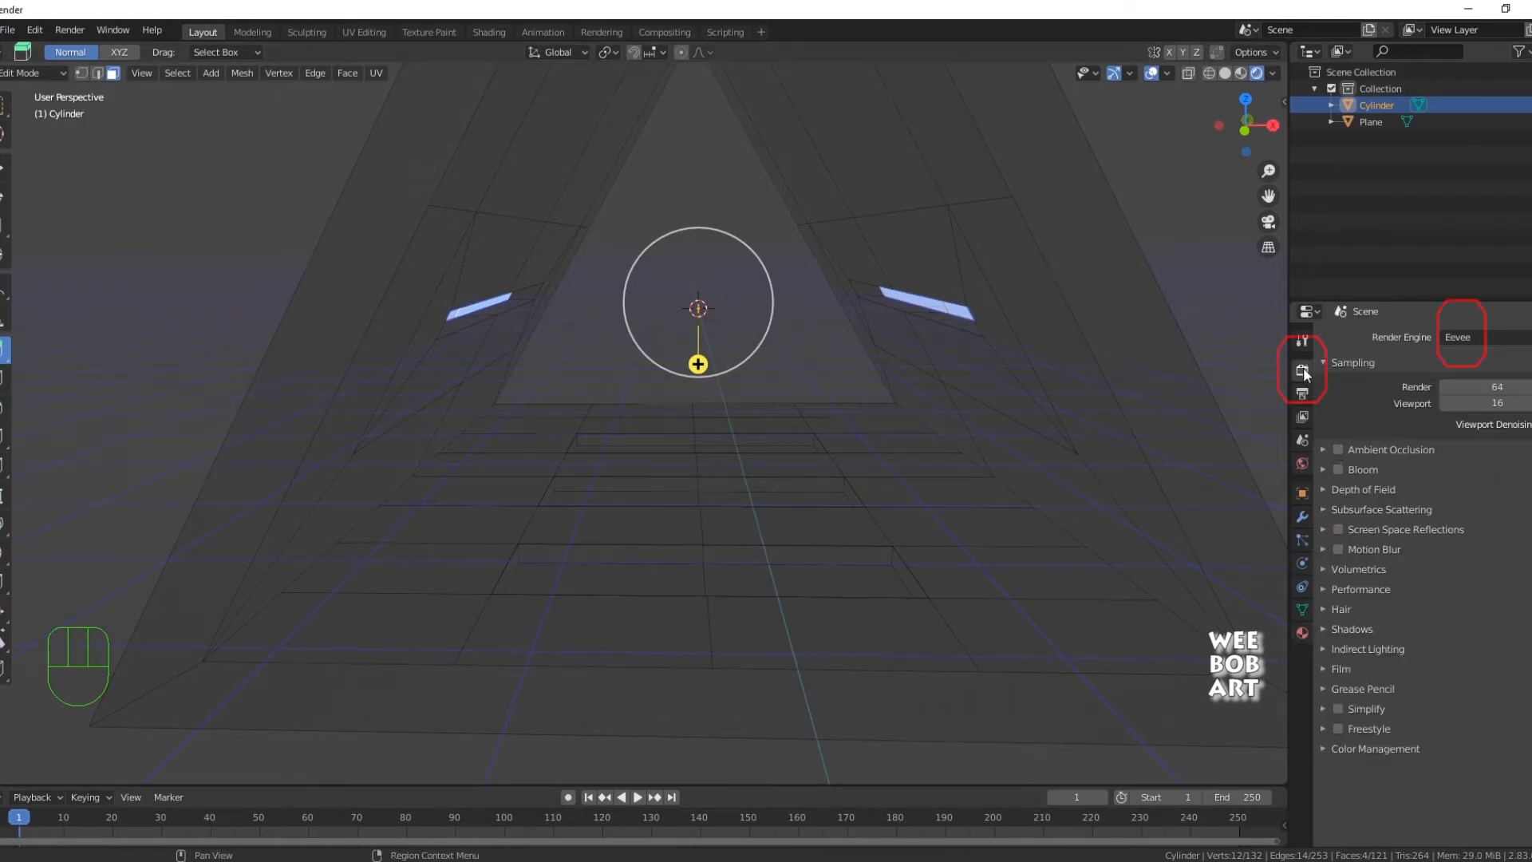
click(1338, 449)
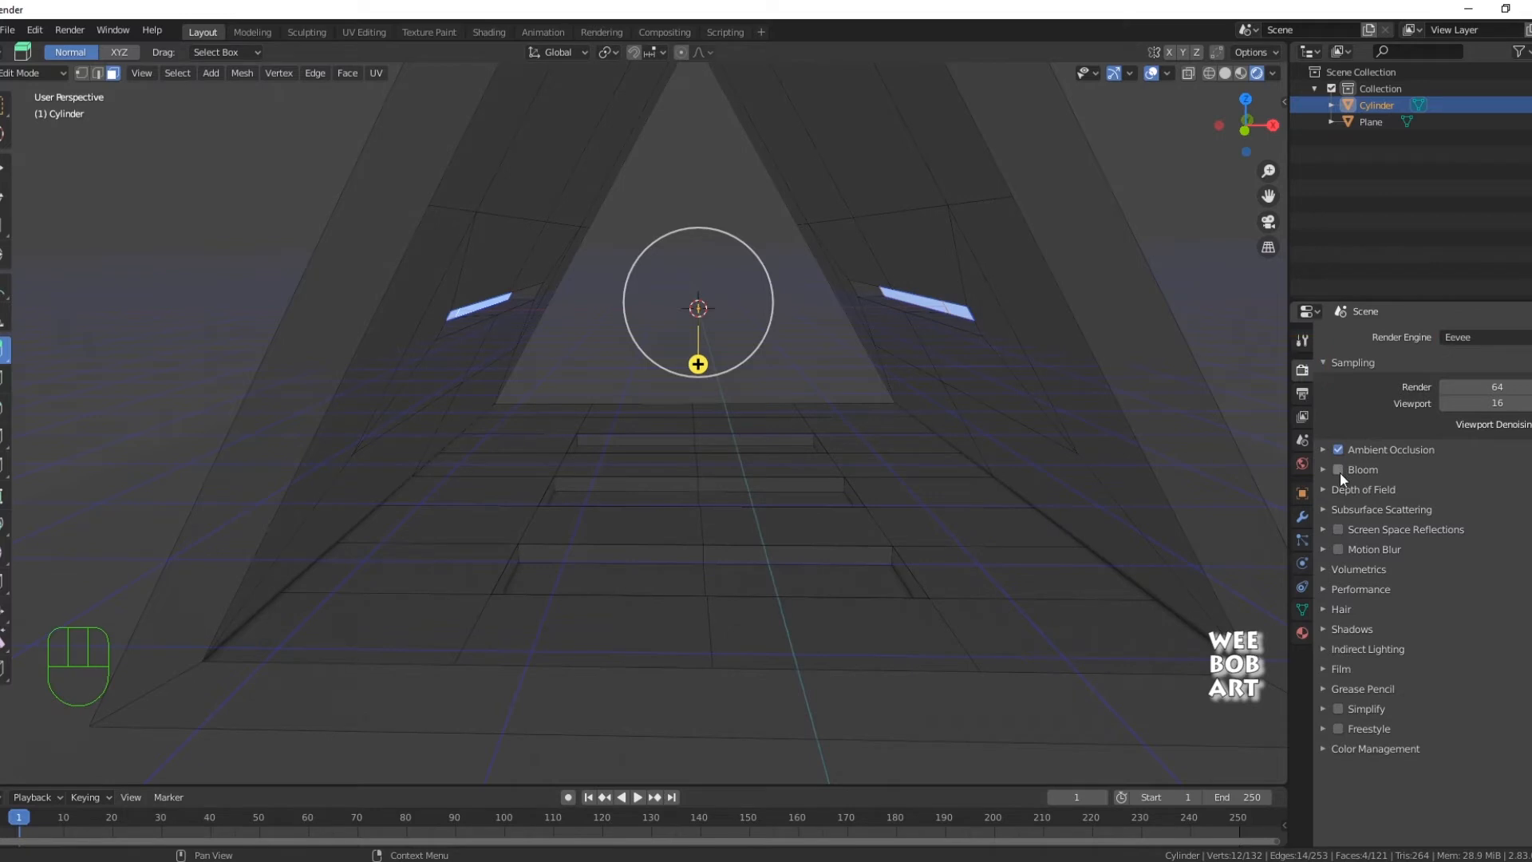
click(1338, 471)
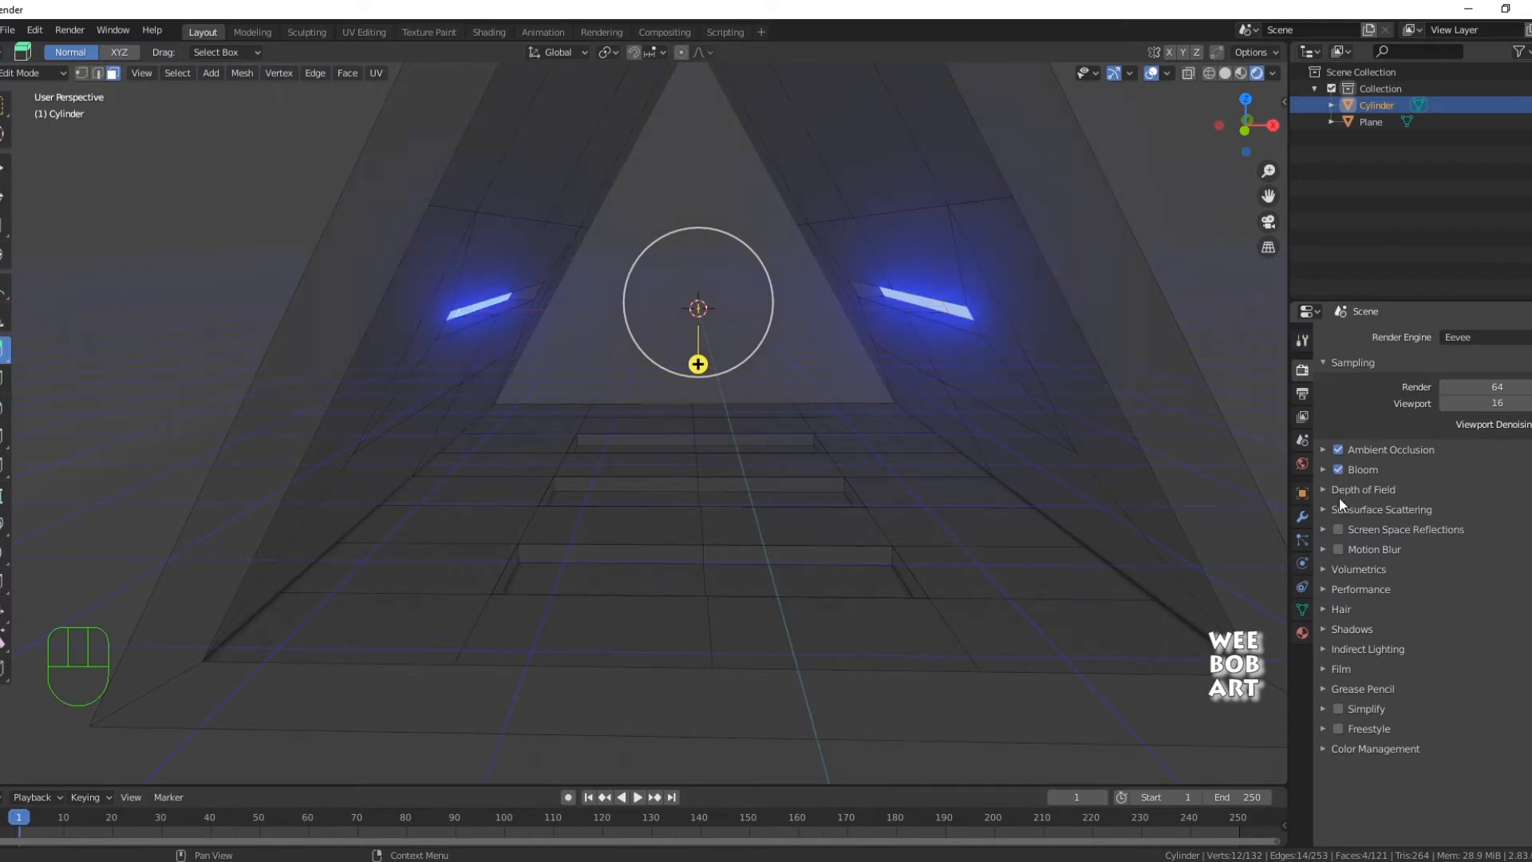
click(1337, 529)
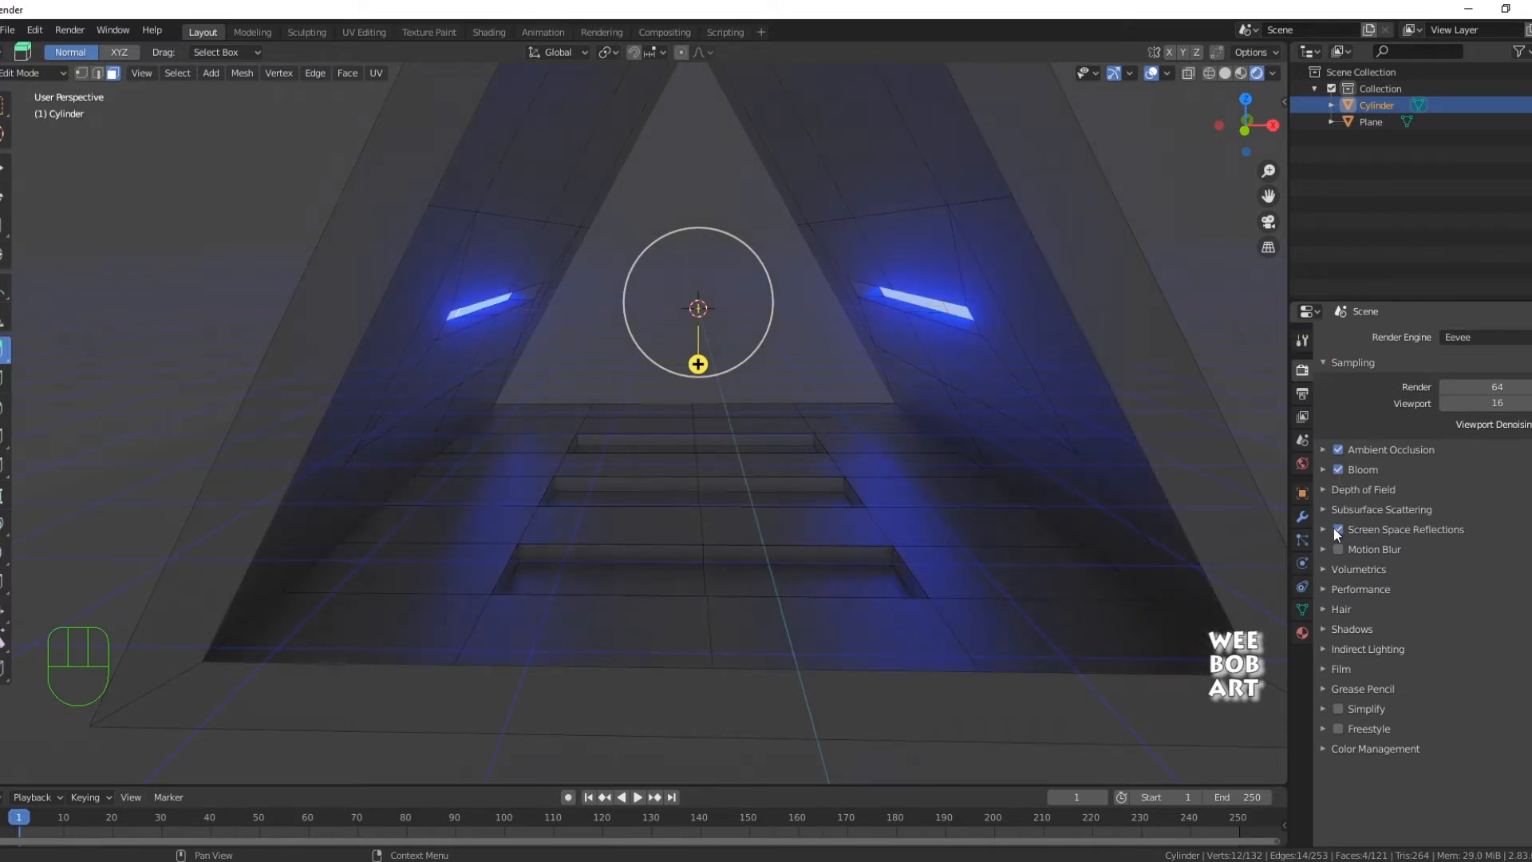
click(1323, 469)
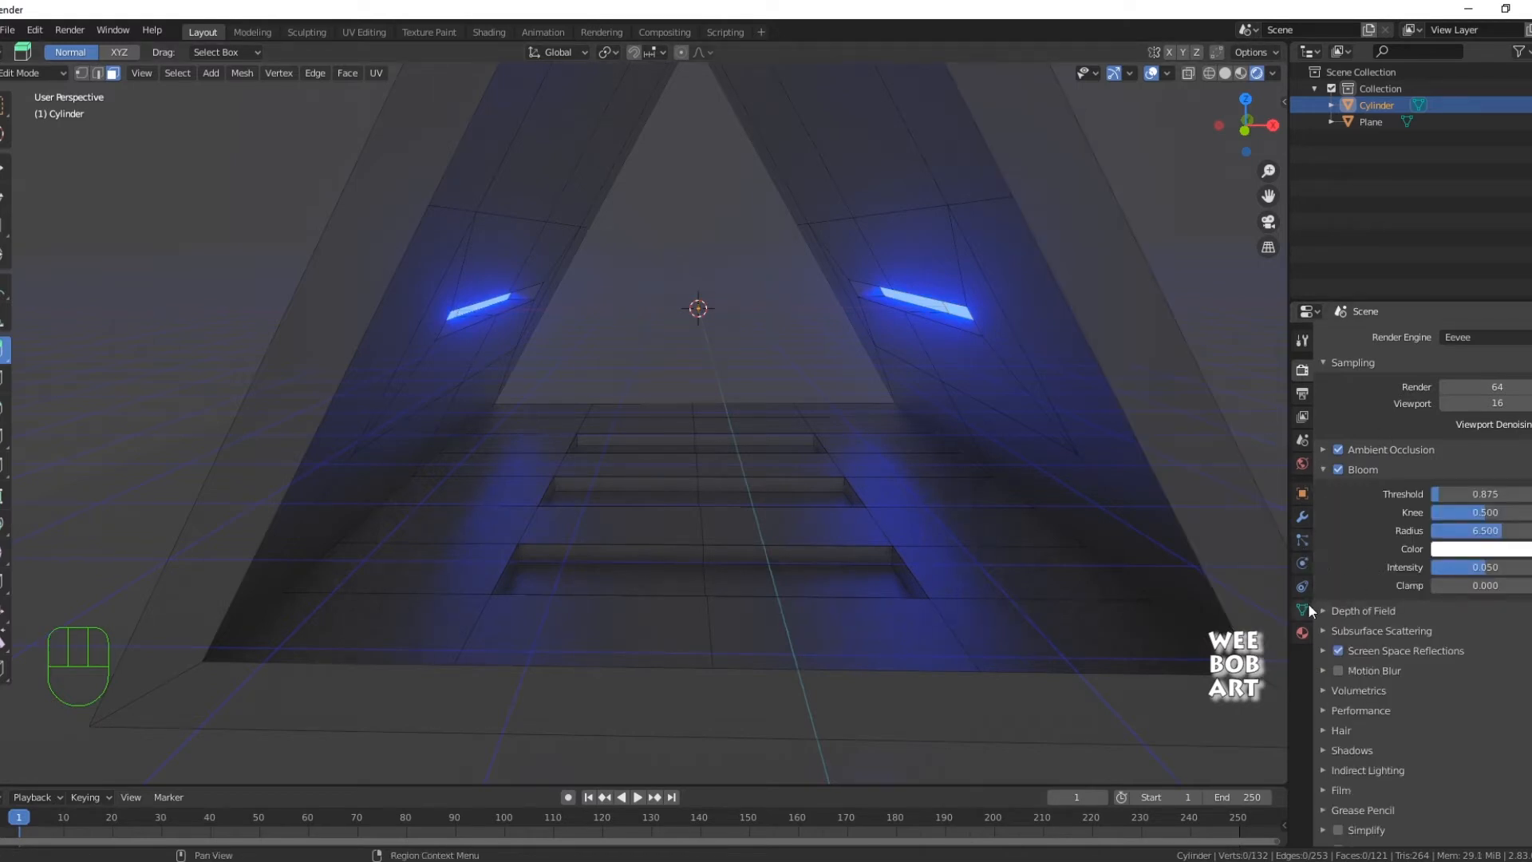
- Reselect the four glowing faces in the wall slots and lower the strength of their blue emission material
click(1302, 632)
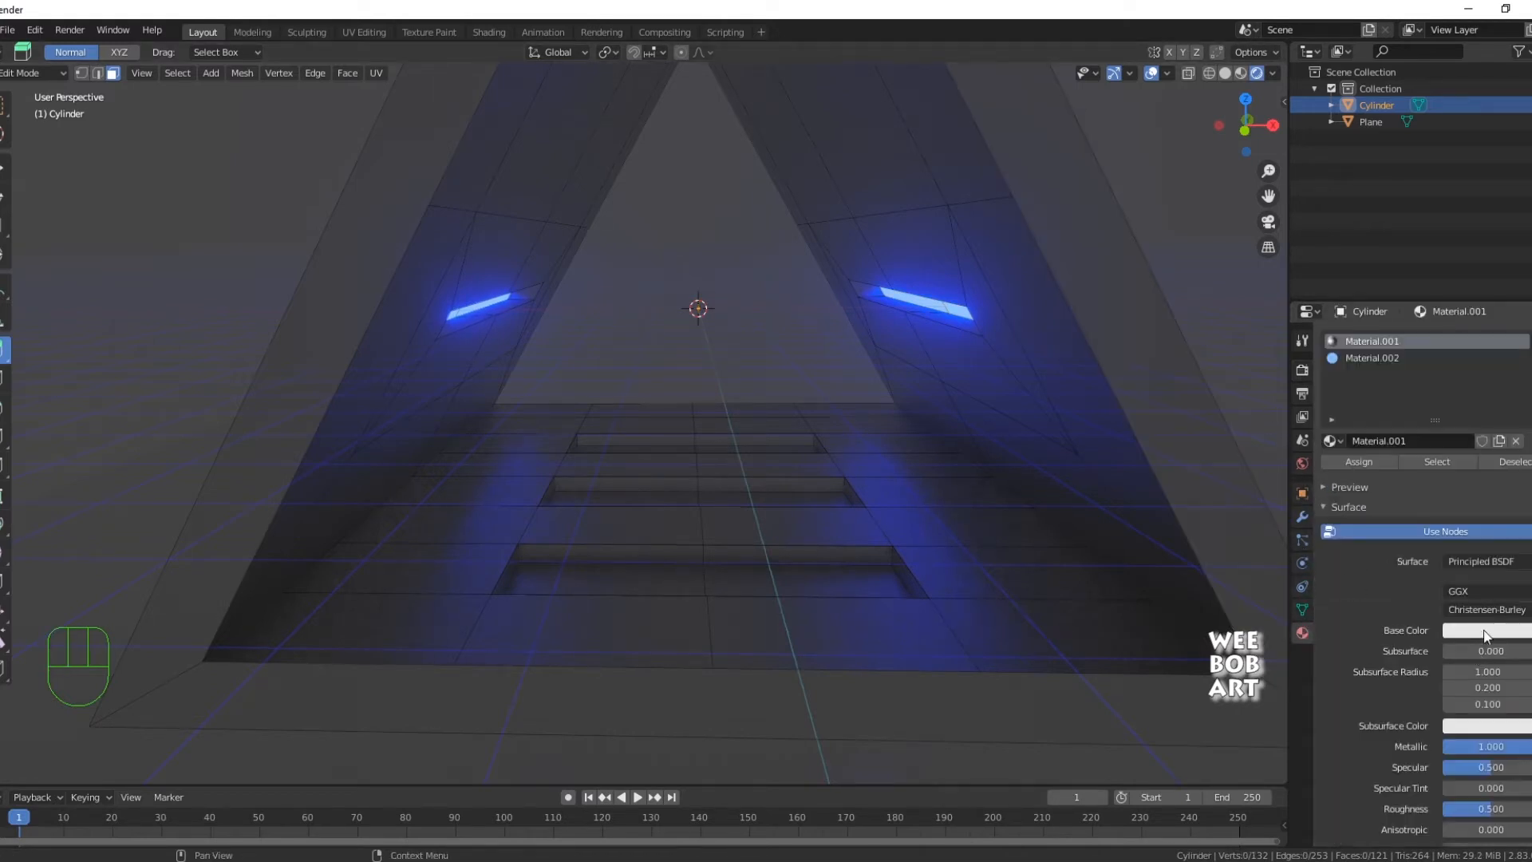
click(963, 310)
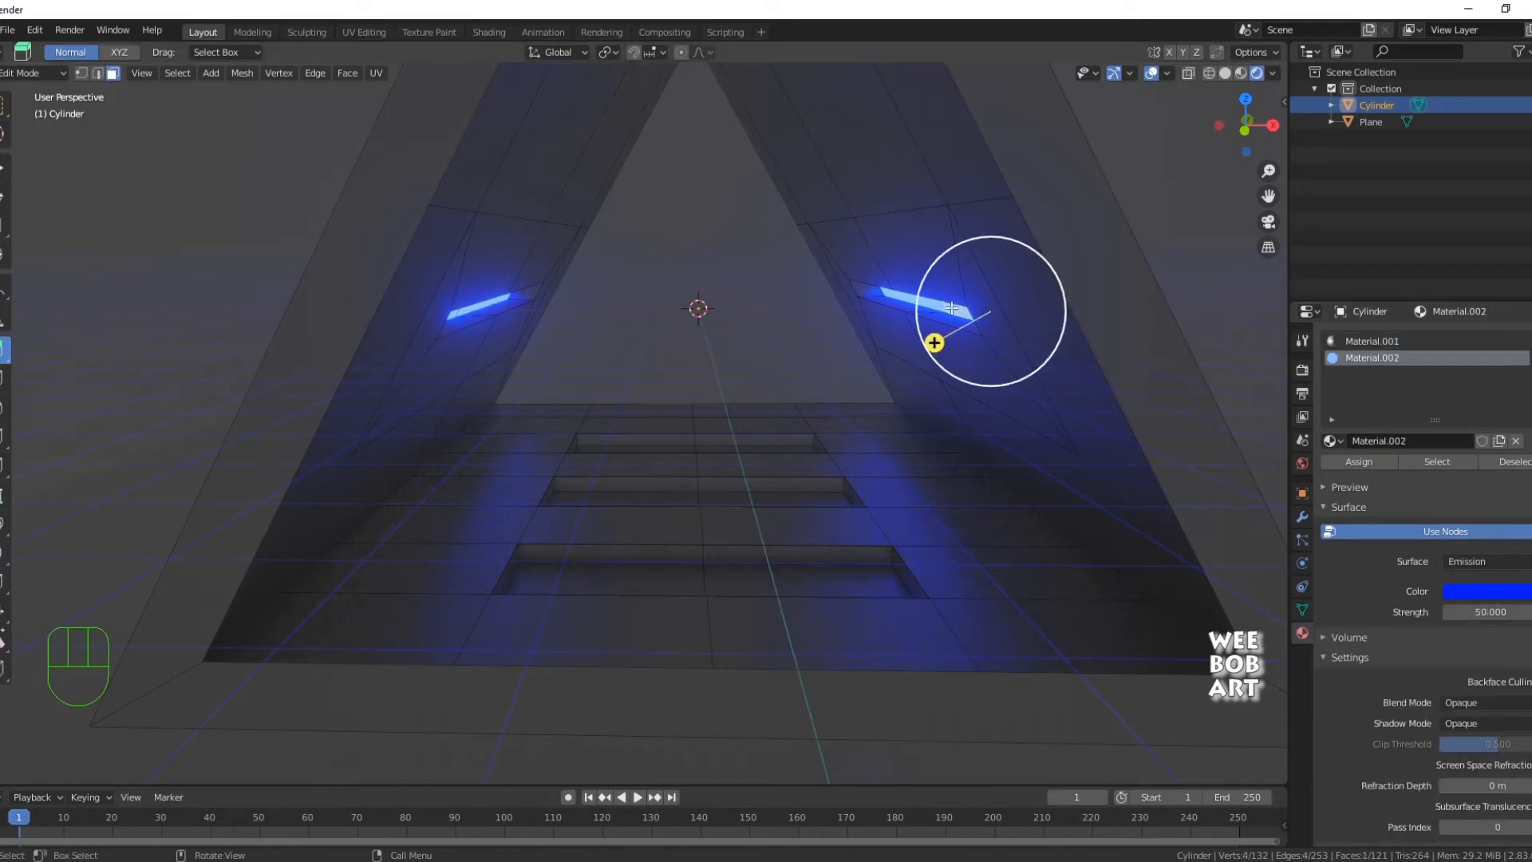
shift+click(931, 307)
shift+click(470, 306)
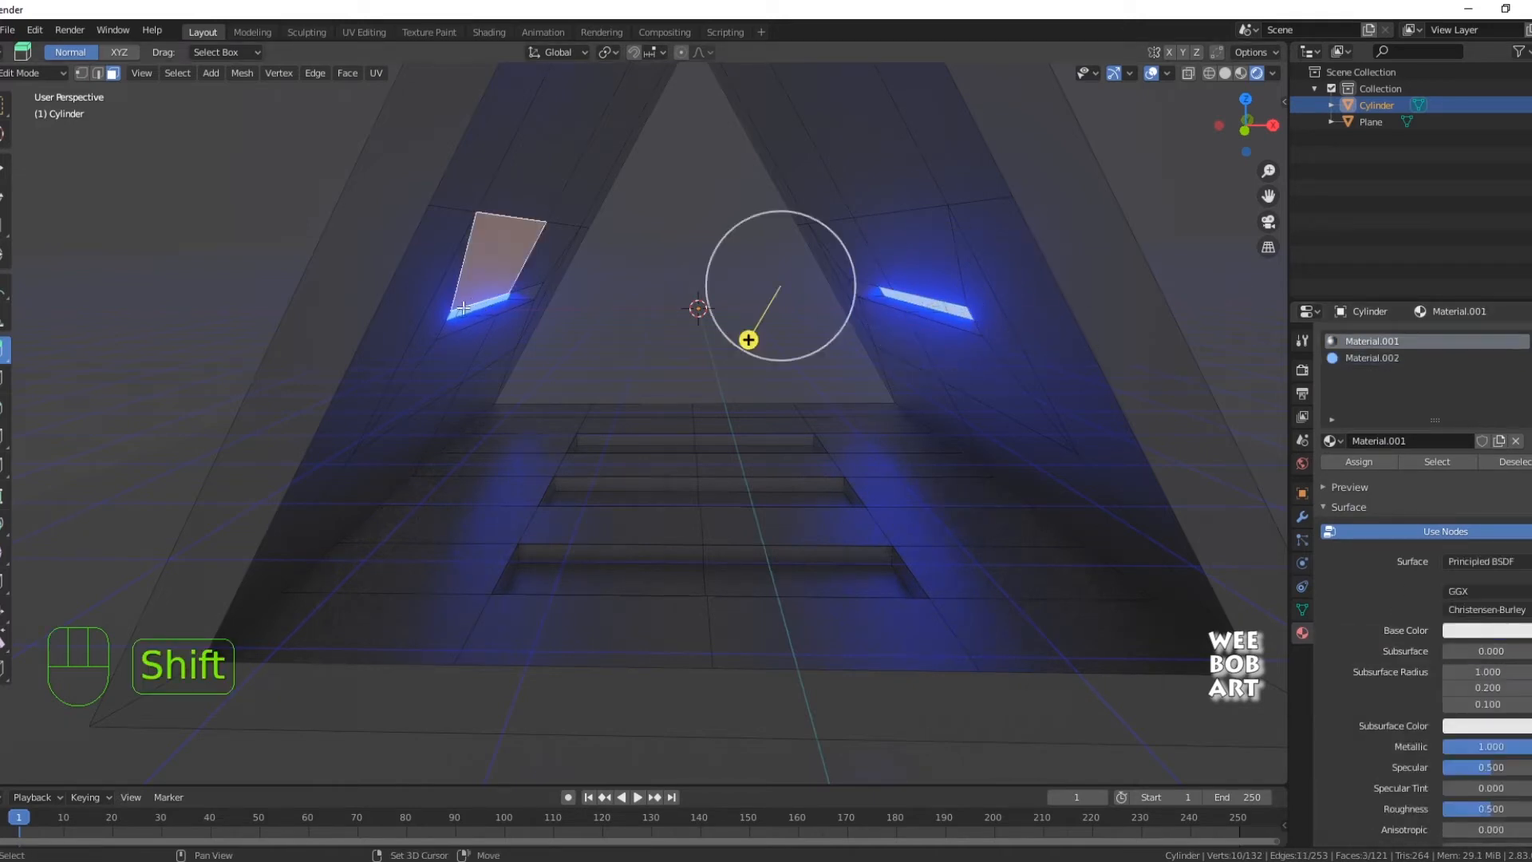
click(464, 309)
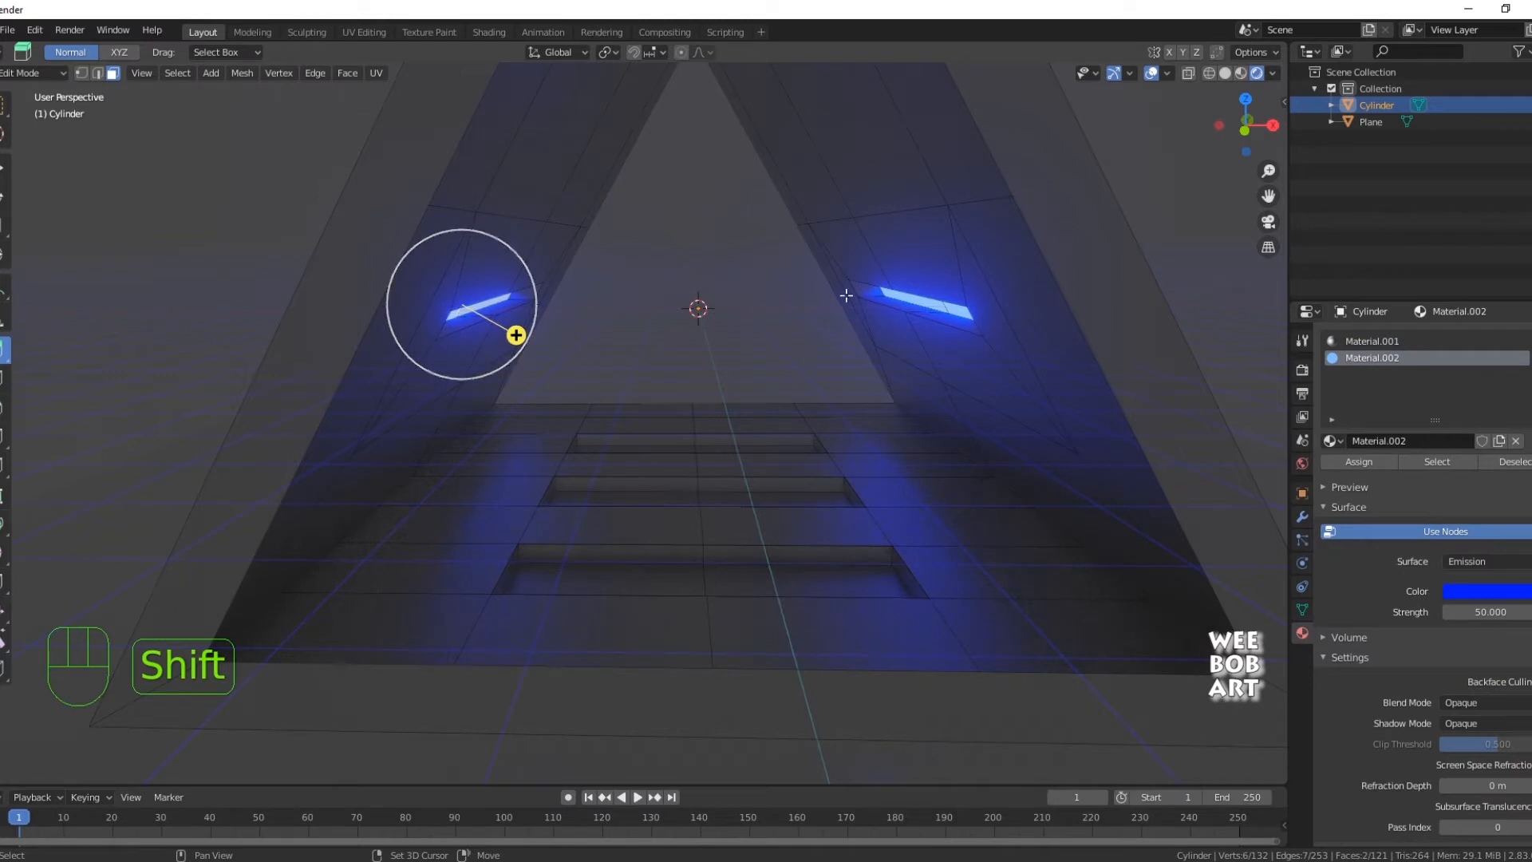
shift+click(894, 294)
shift+click(966, 308)
shift+click(961, 313)
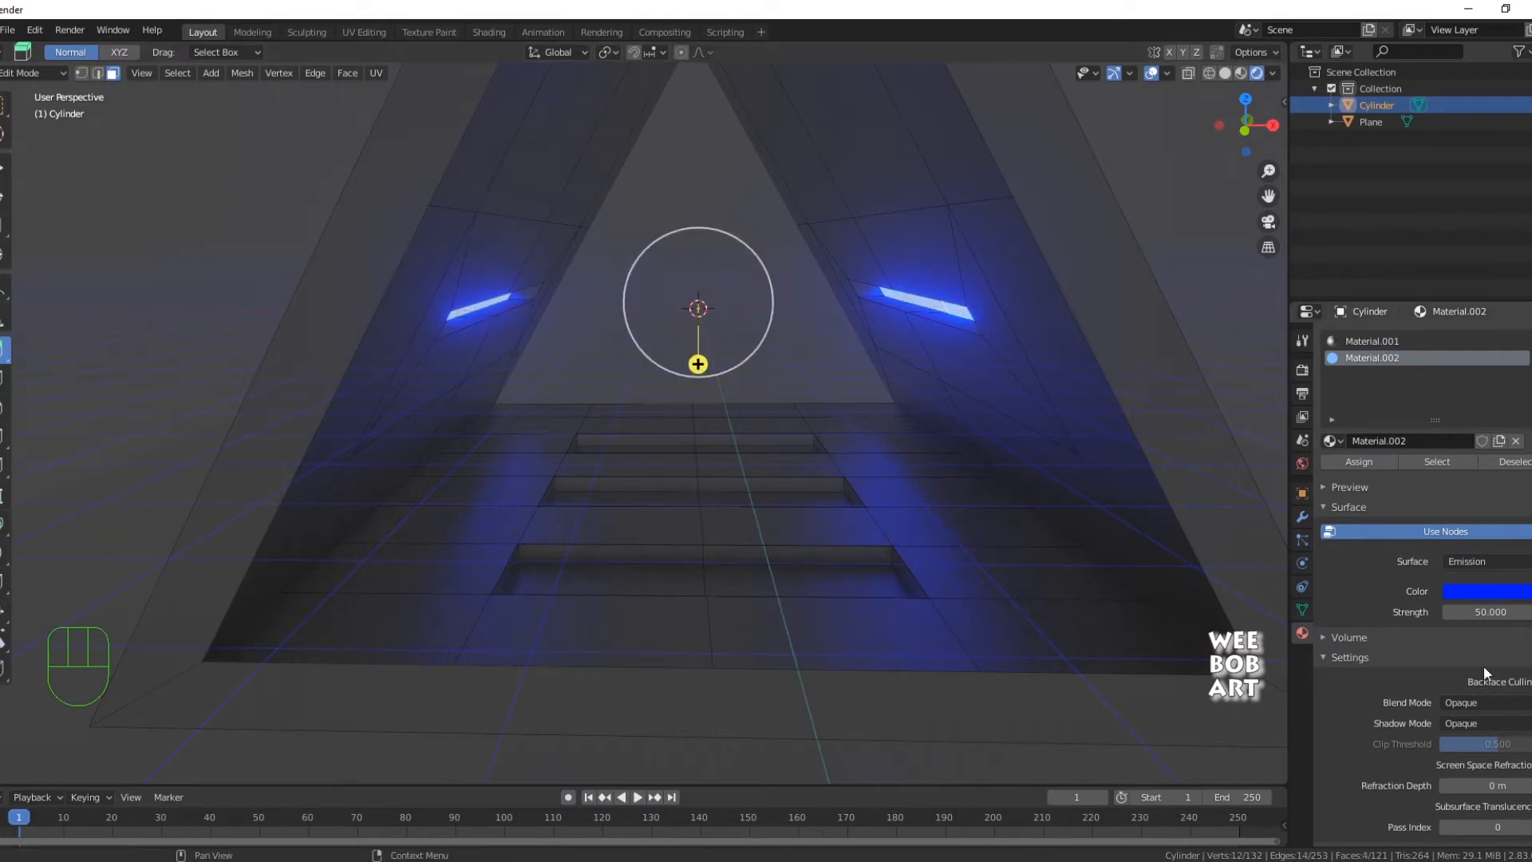
drag(1498, 611, 1448, 611)
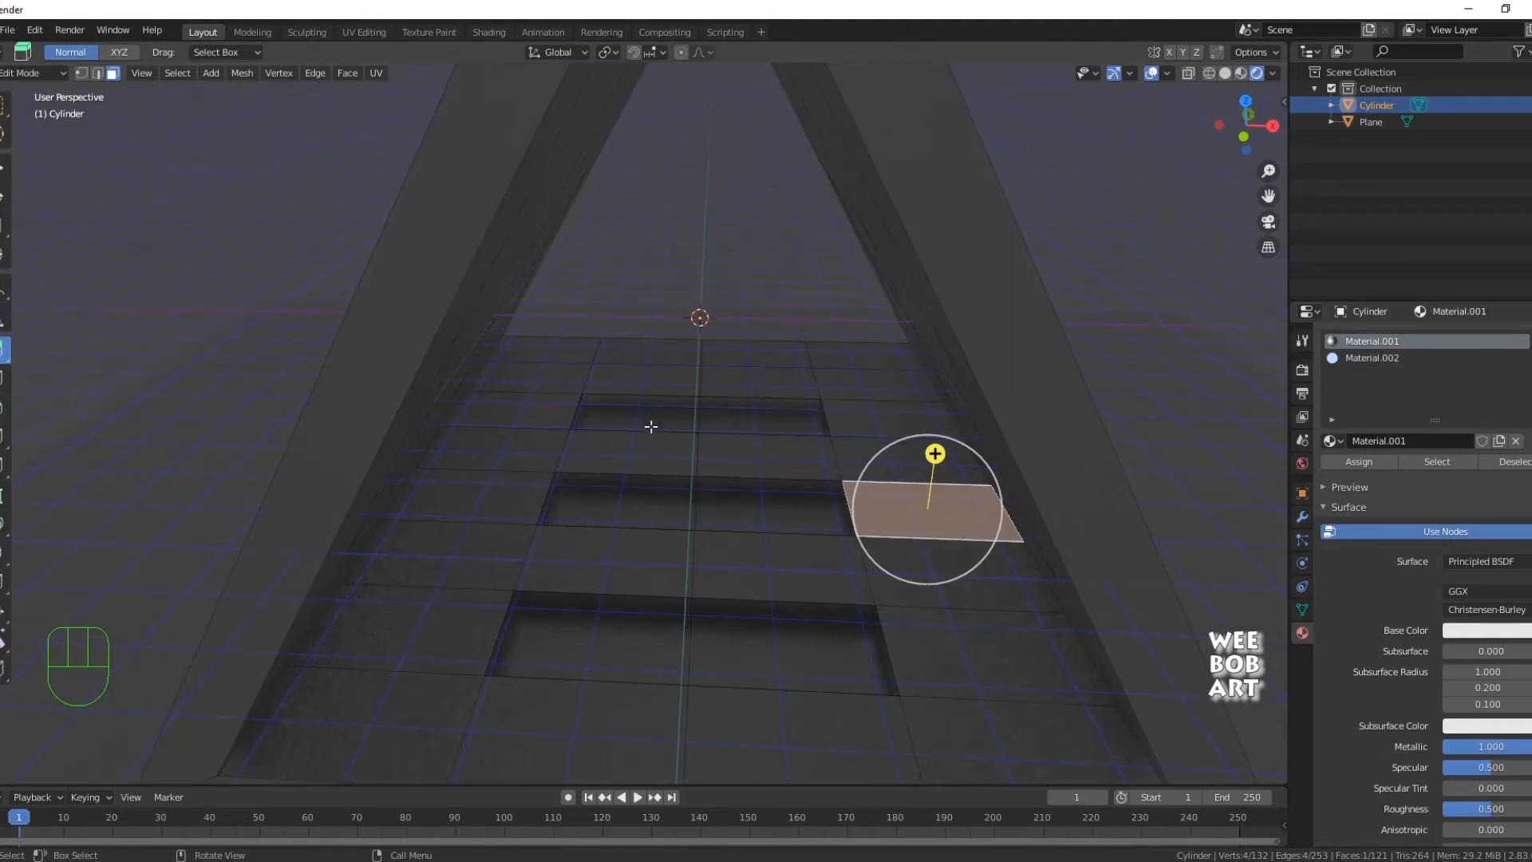
- Select the six bottom faces of the three recessed floor slots
click(651, 426)
shift+click(752, 426)
shift+click(639, 488)
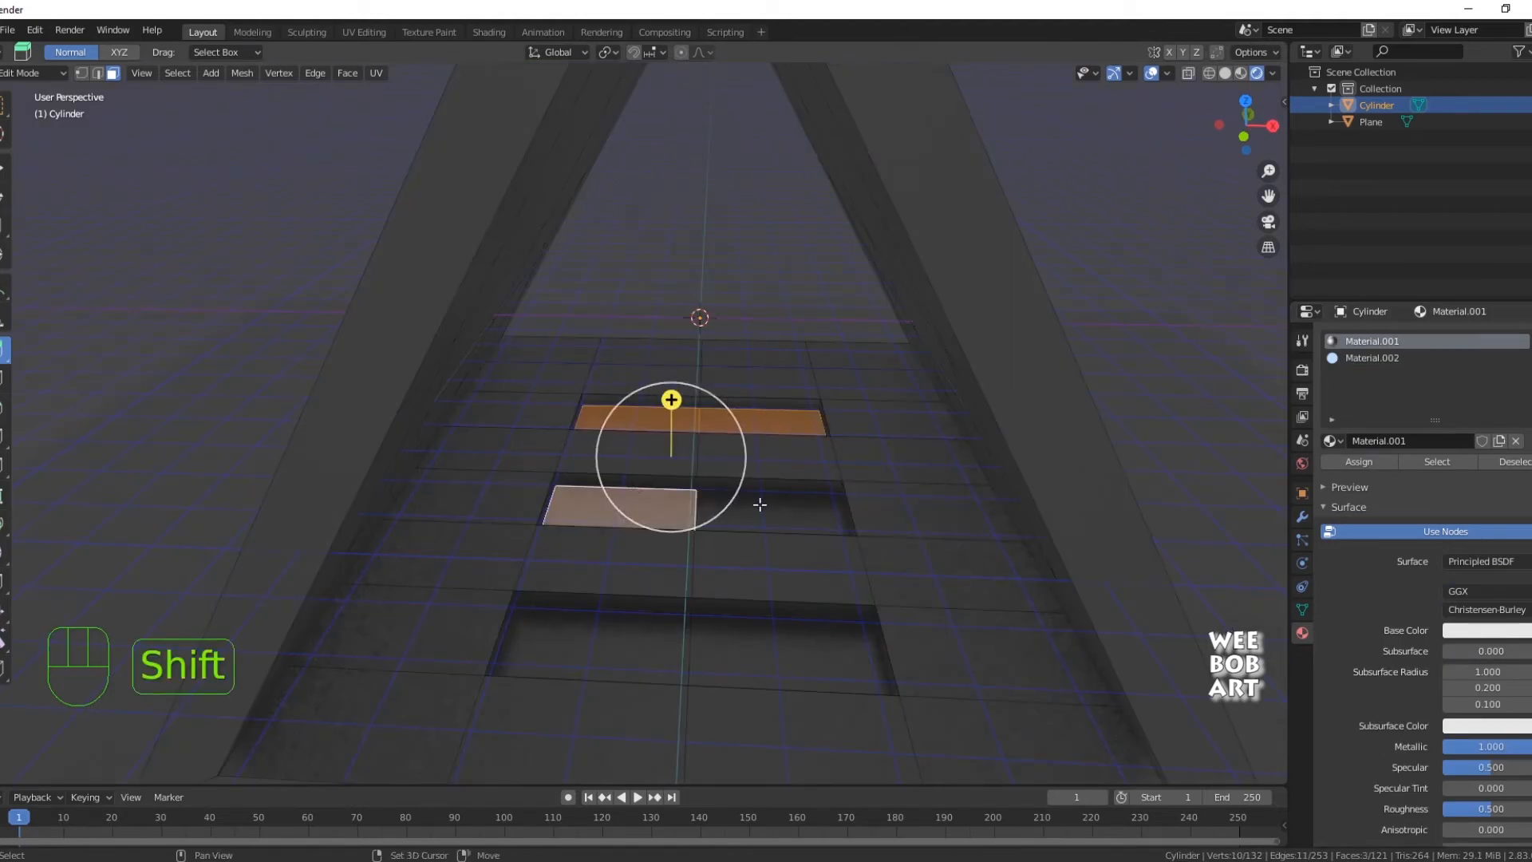
shift+click(752, 503)
shift+click(752, 619)
shift+click(630, 636)
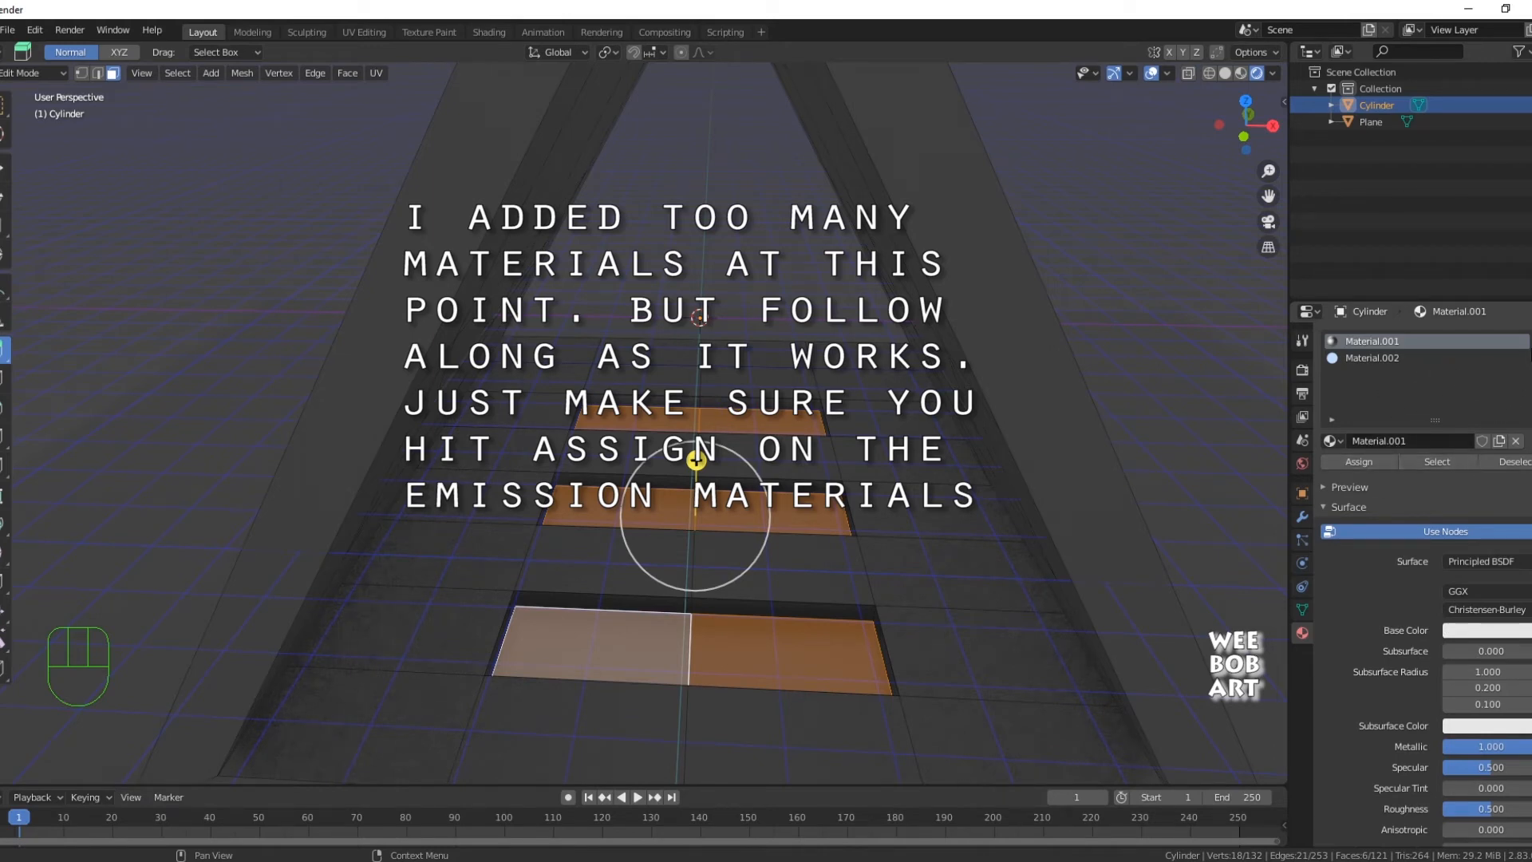
- Add a third material with Metallic at 1.000 and assign it to the selected floor-slot faces
click(1531, 342)
click(1417, 443)
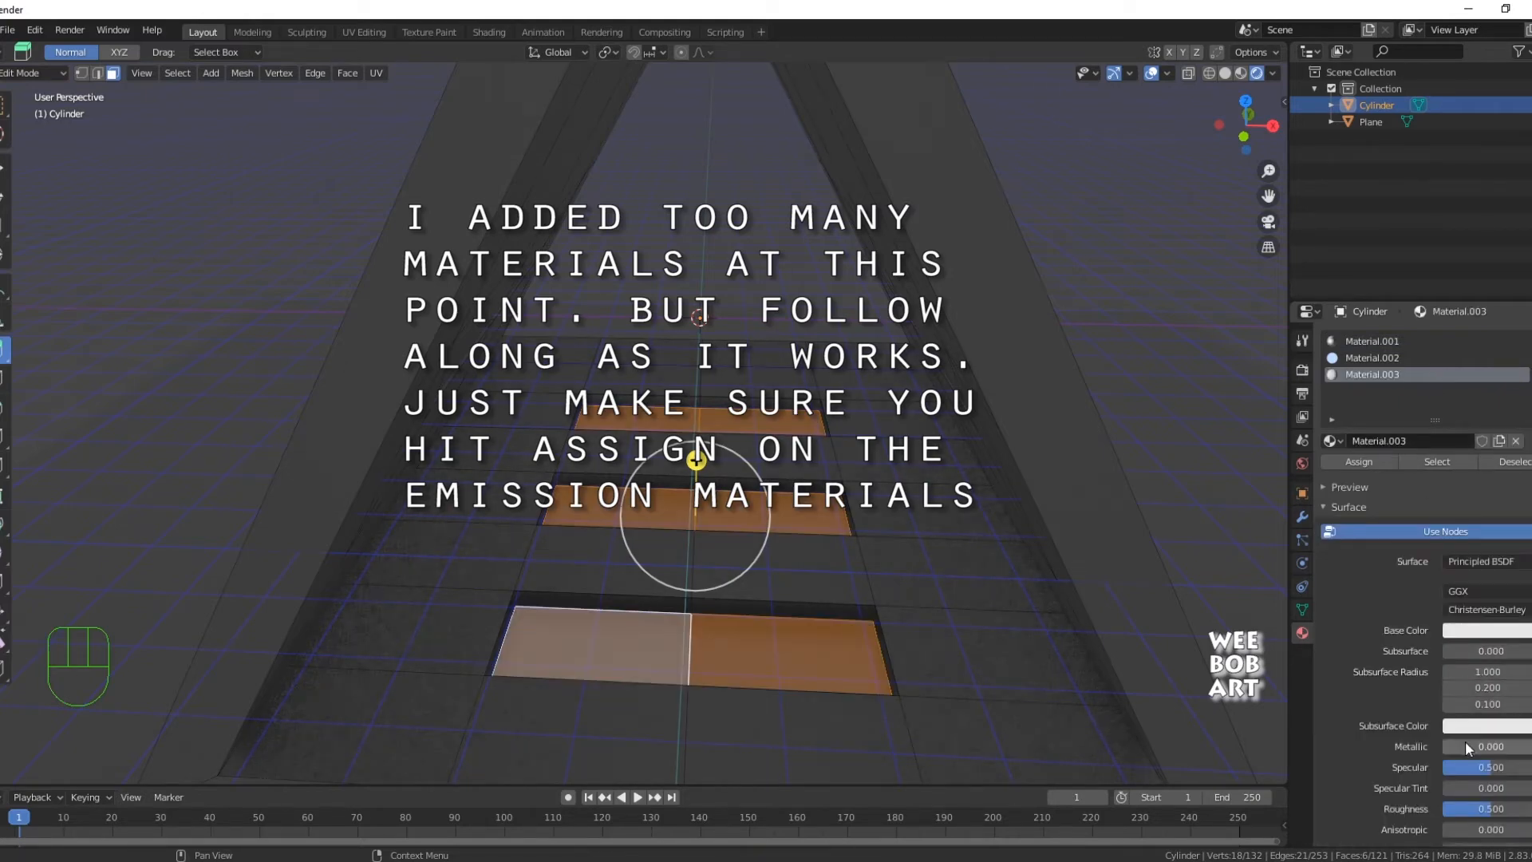
drag(1470, 746, 1510, 725)
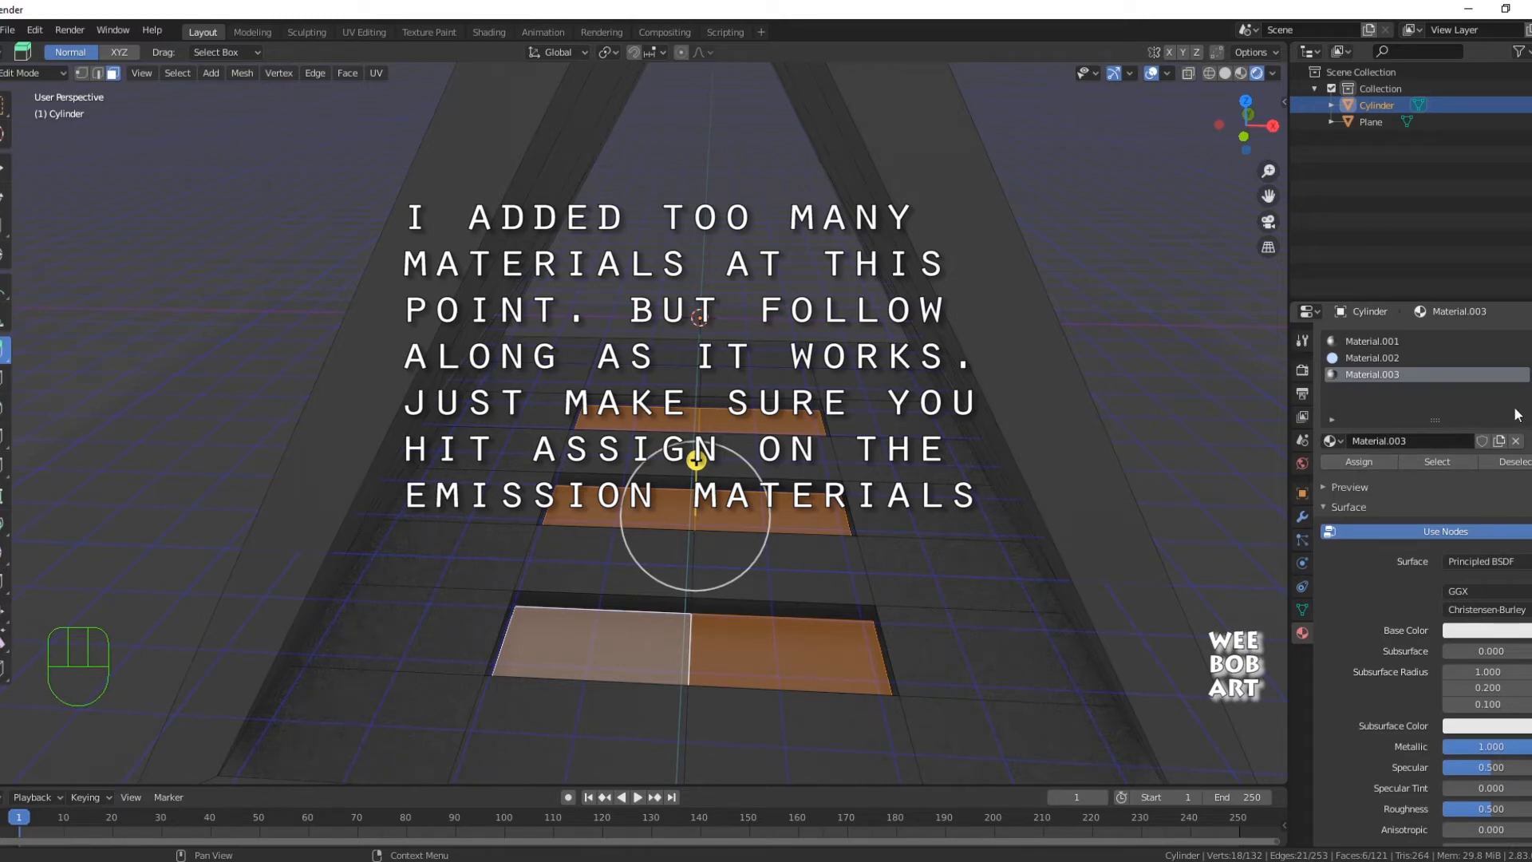
click(1360, 463)
- Add a fourth material to the cylinder and set its surface shader to Emission
click(1531, 342)
click(1423, 442)
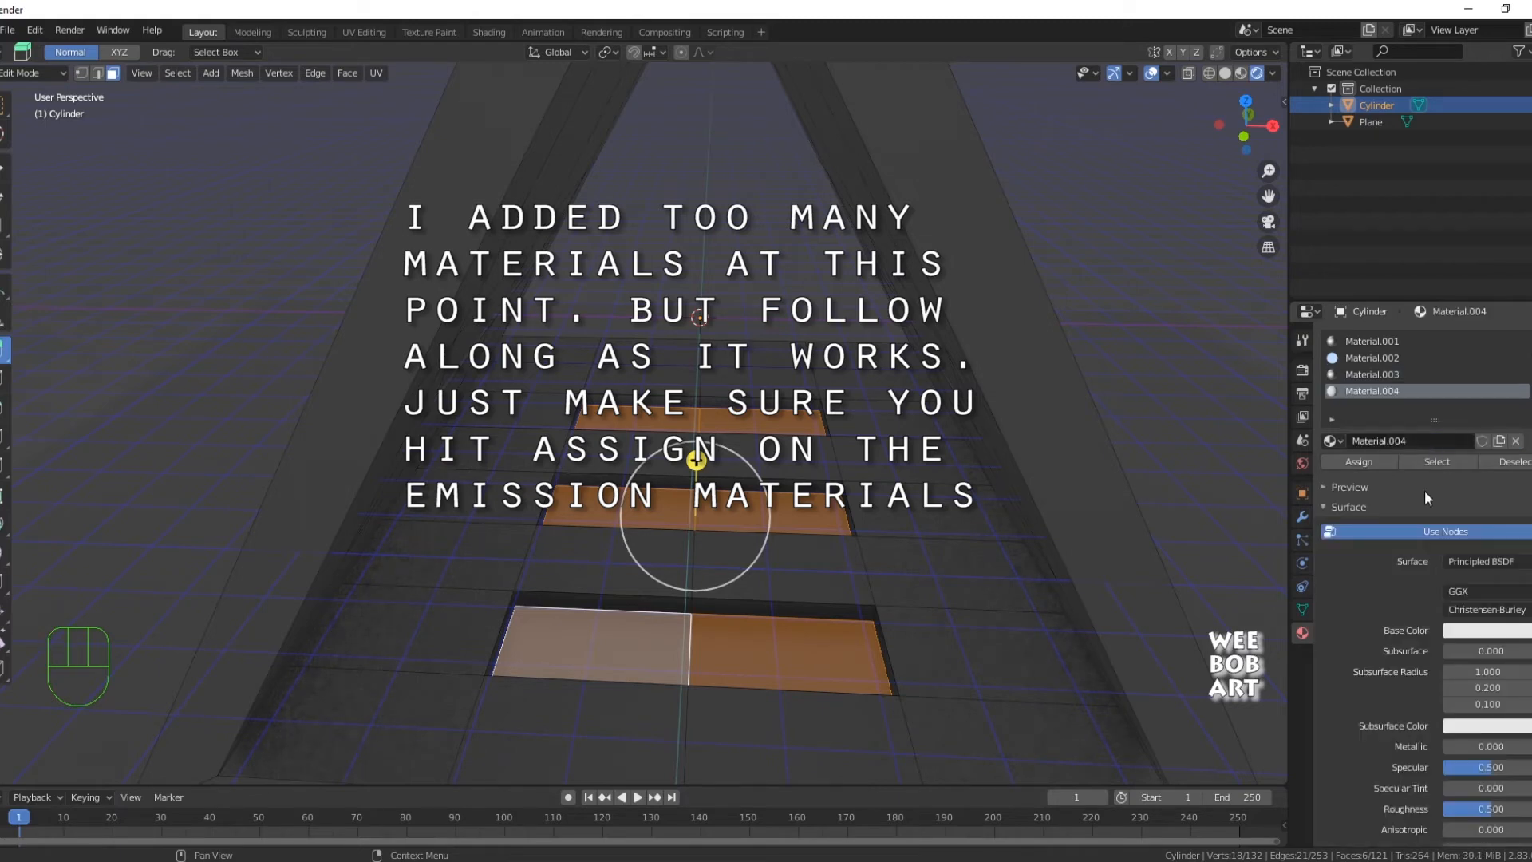
click(1487, 558)
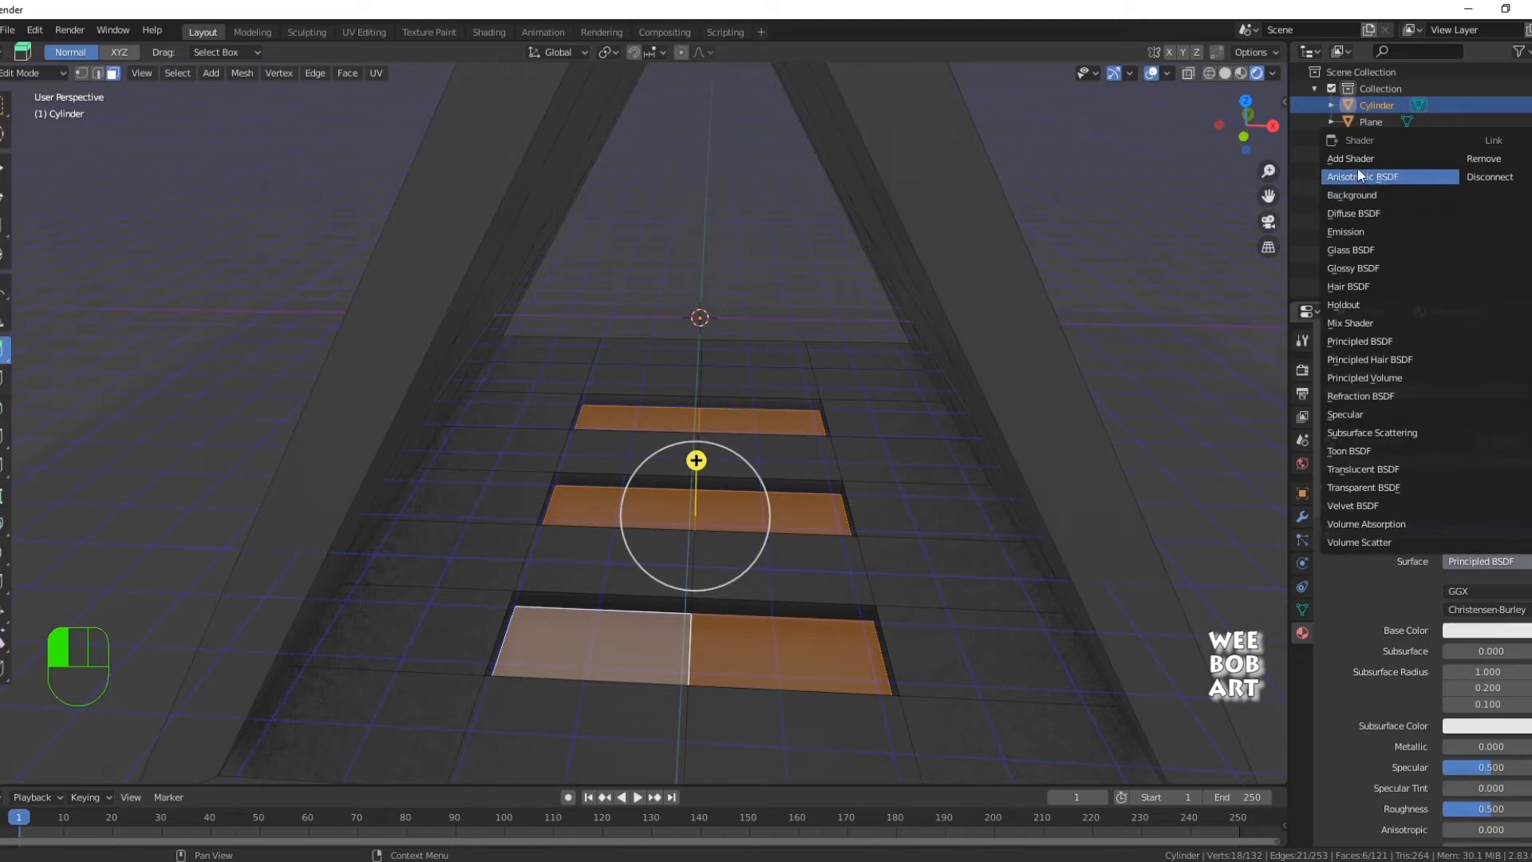
click(1348, 230)
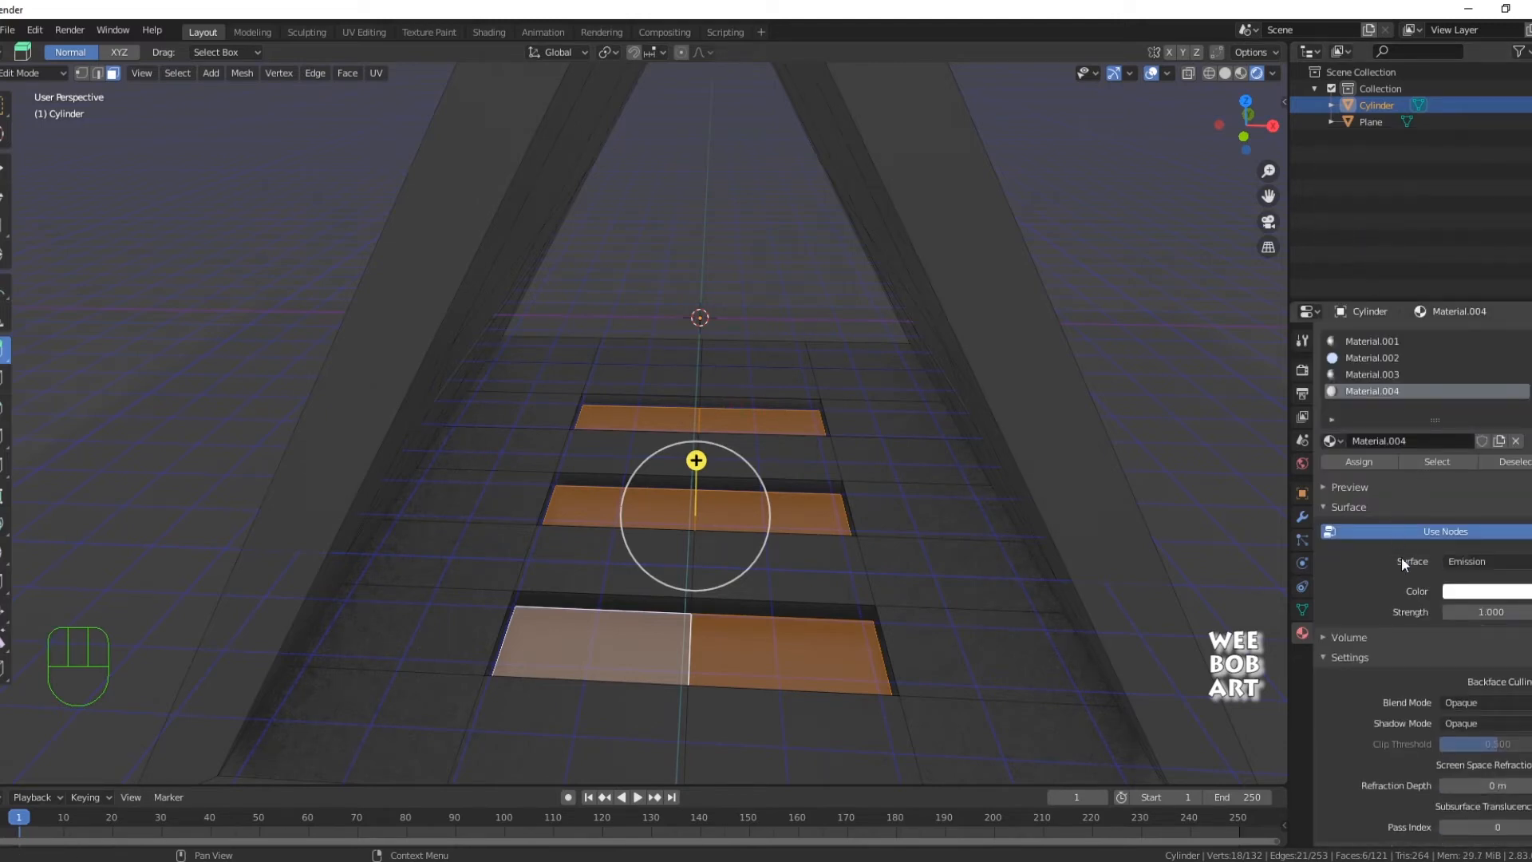
- Make the new emission magenta pink with a strength of 20.600 and assign it to the selected floor-slot faces
click(1475, 591)
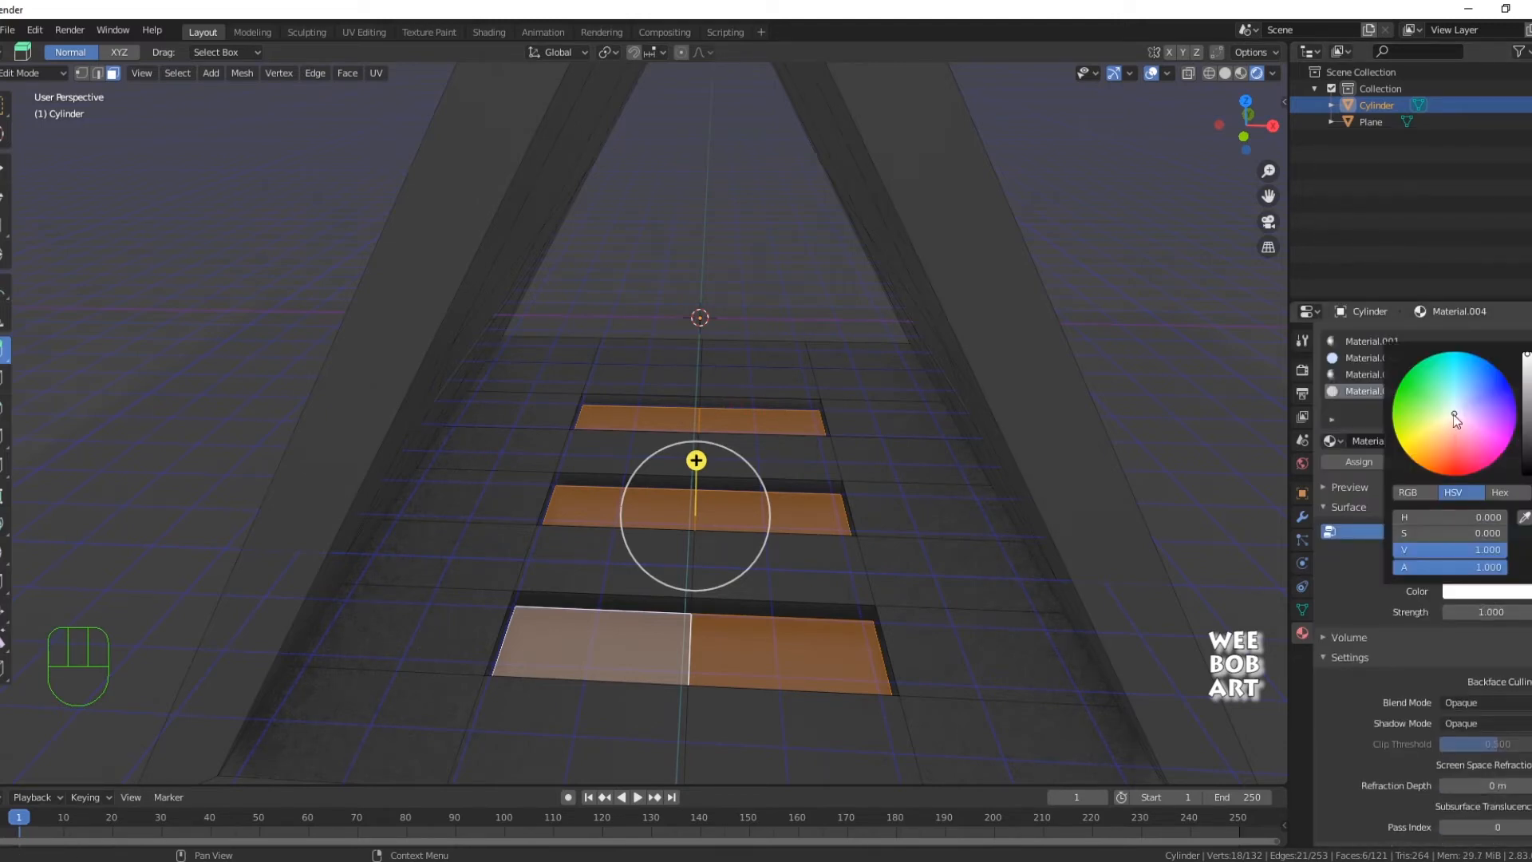
click(1502, 459)
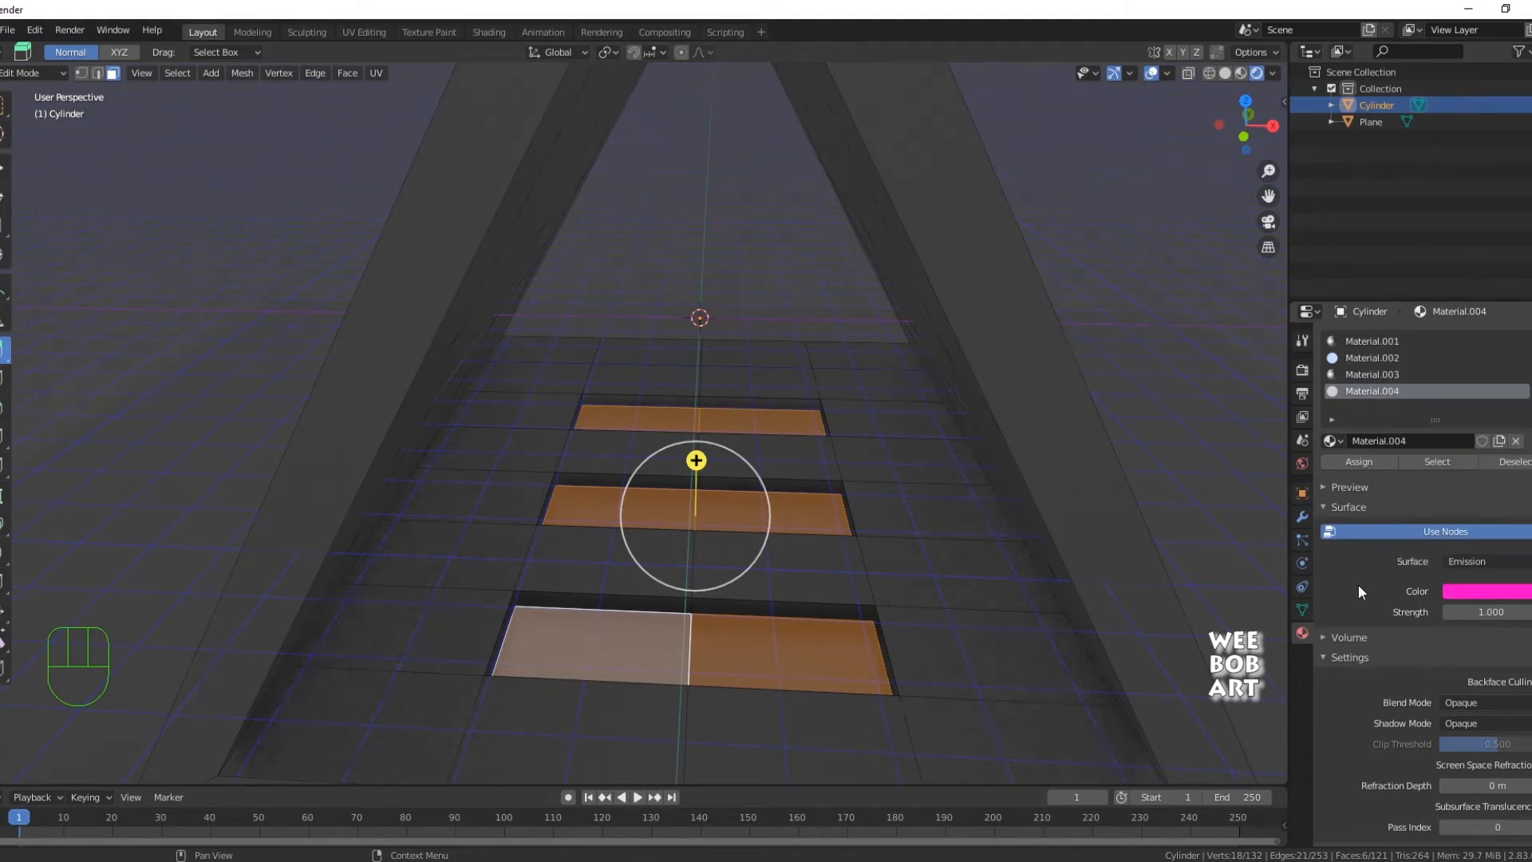
drag(1487, 598, 1512, 598)
click(1349, 467)
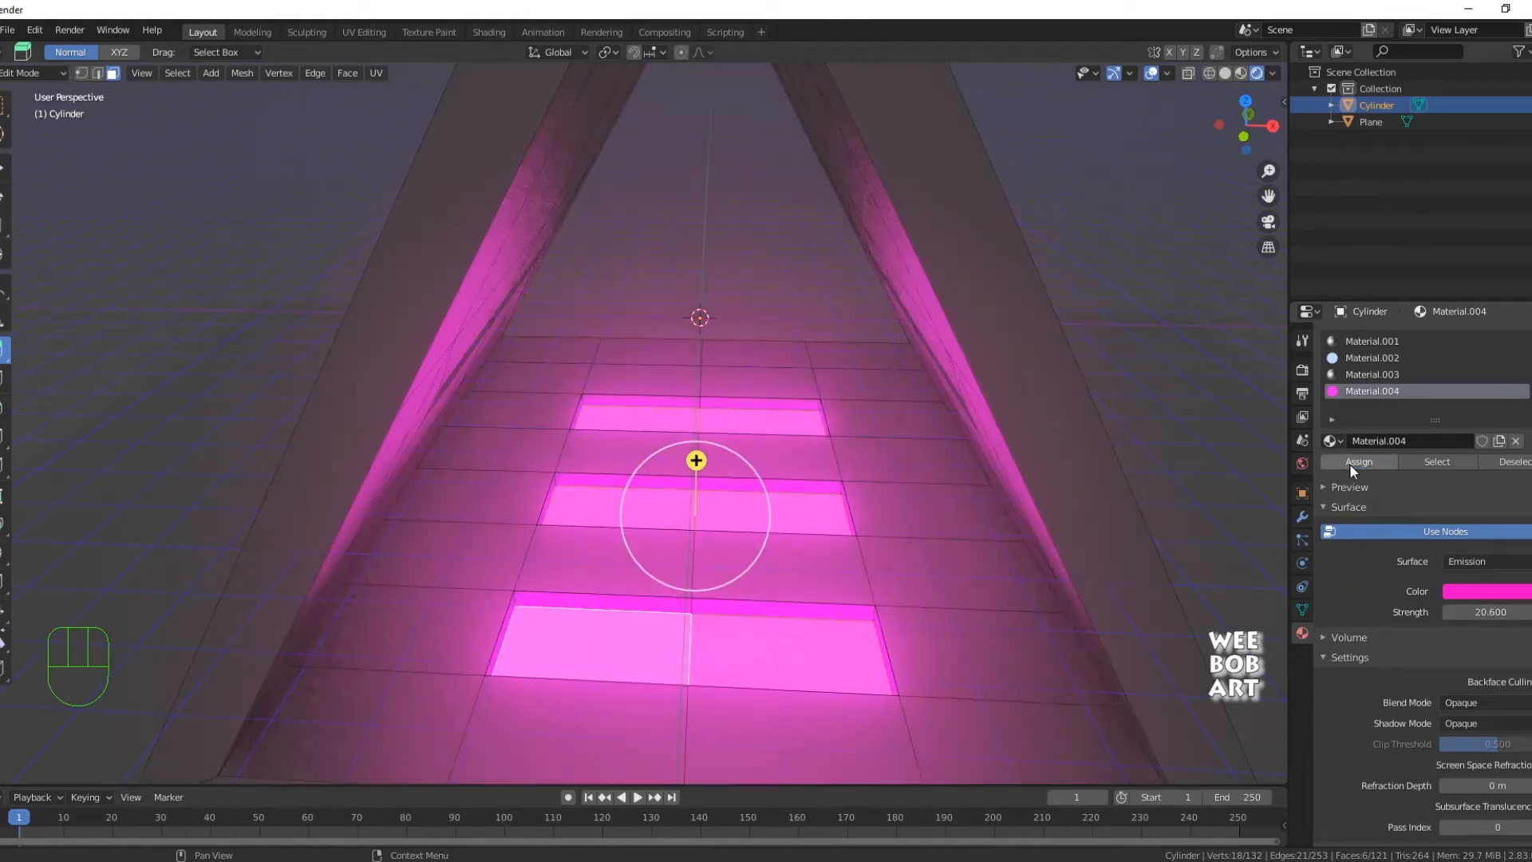
- Reduce the pink floor emission's strength to 1.600
middle_drag(837, 557, 830, 522)
drag(1488, 611, 1348, 611)
shift+middle_drag(866, 444, 848, 534)
scroll(878, 515, down, 4)
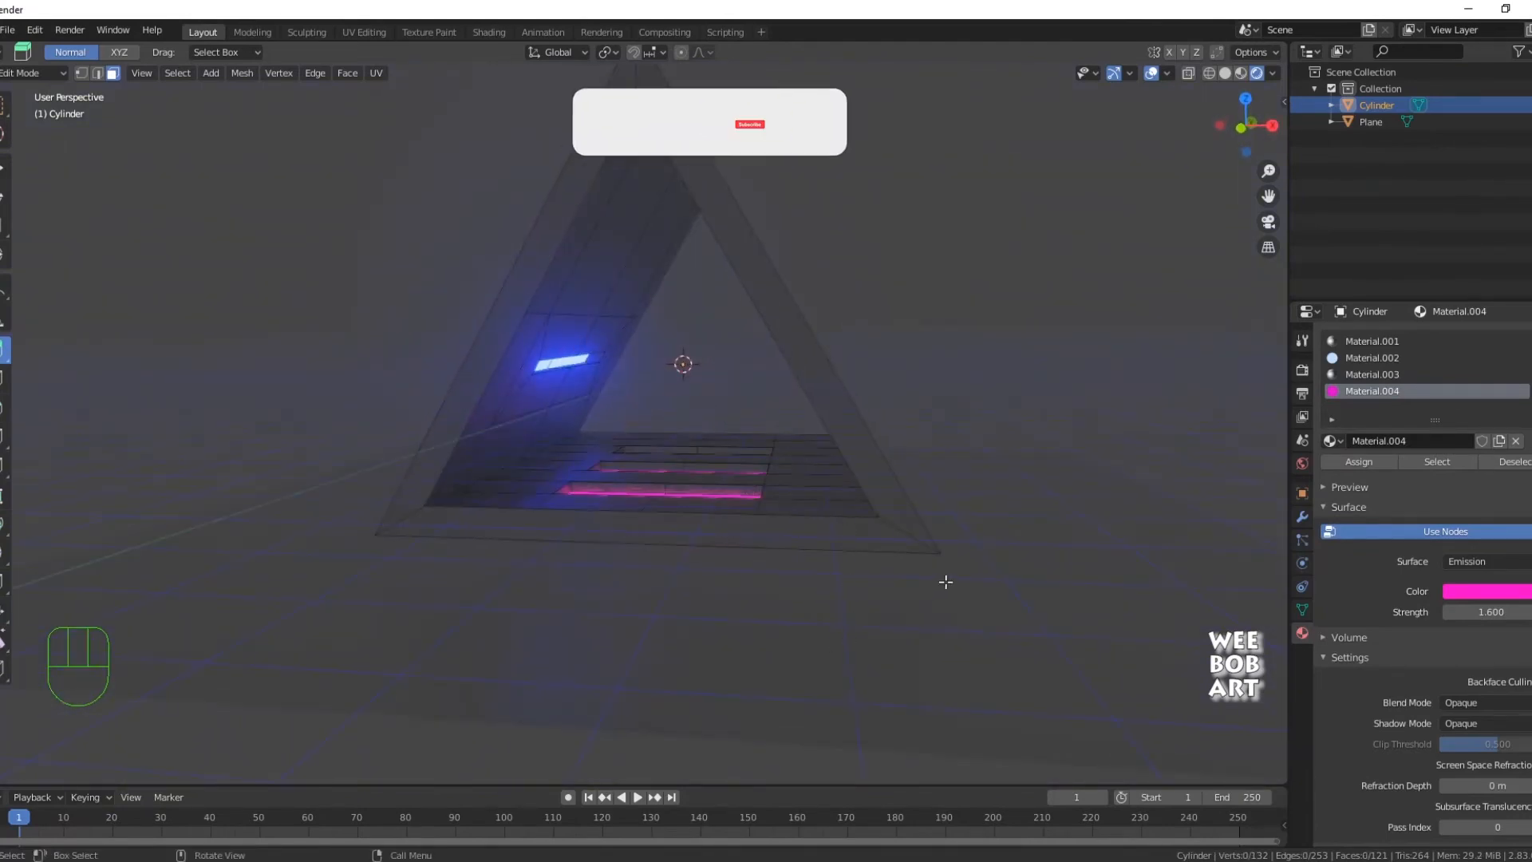
- Return to Object Mode and give the ground plane a new material with a black base color
key(Tab)
click(1018, 590)
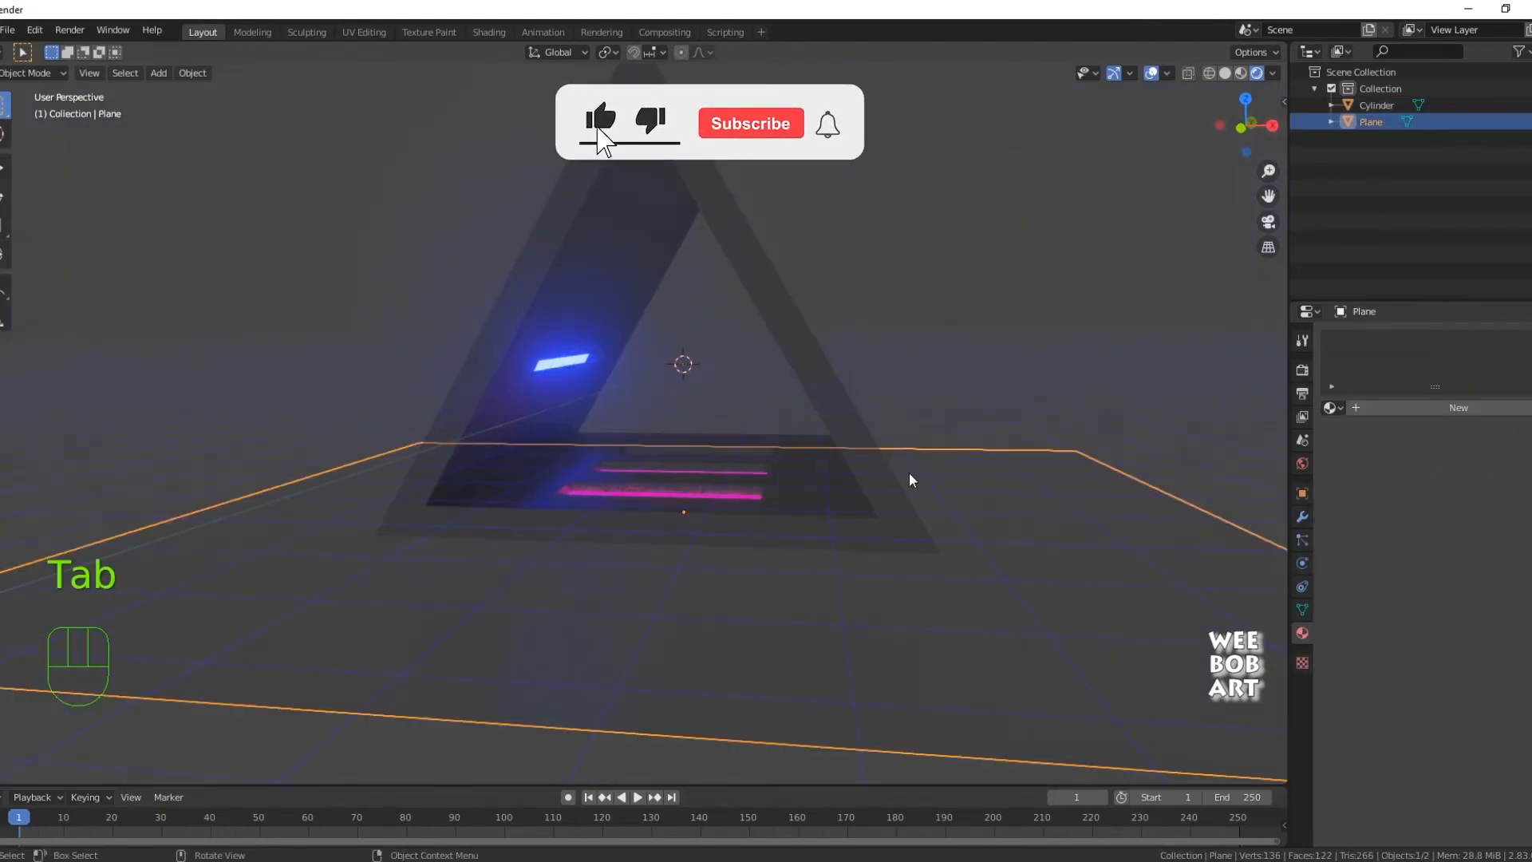
middle_drag(908, 472, 869, 527)
click(1411, 408)
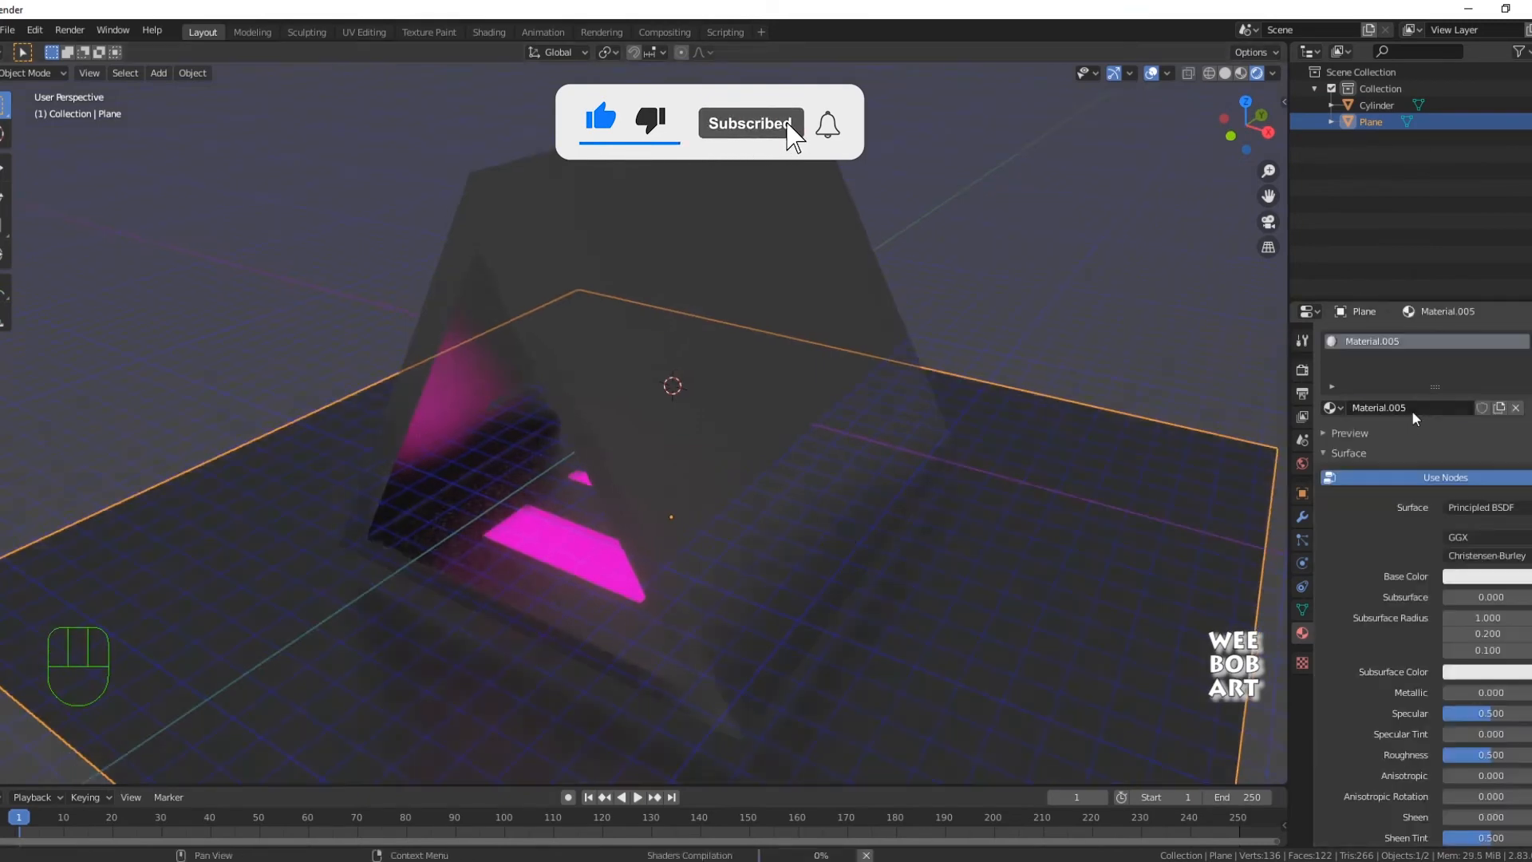
click(1471, 576)
drag(1523, 430, 1524, 460)
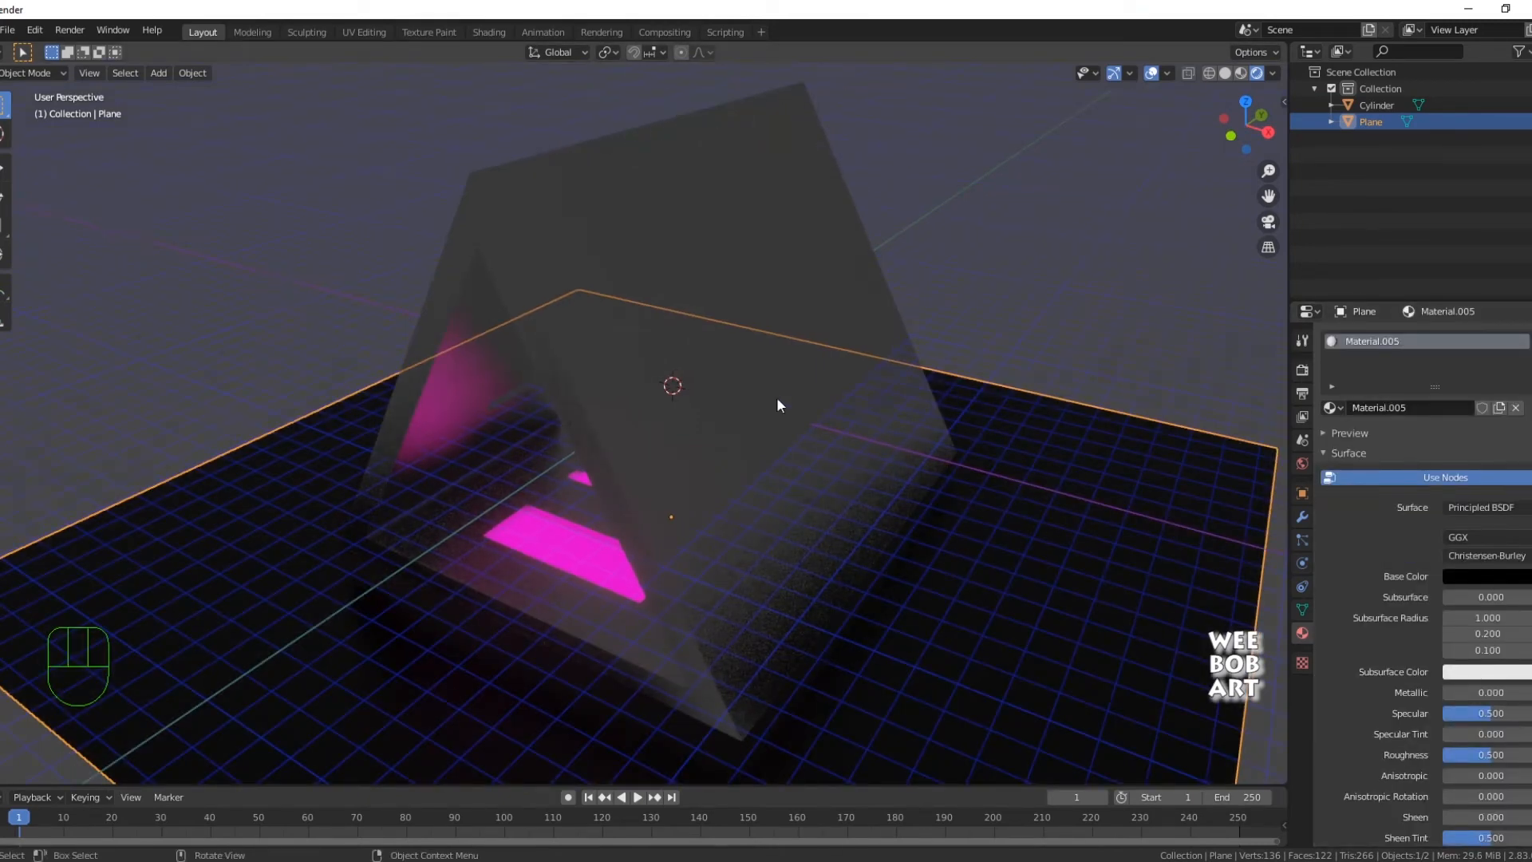
- Darken the base color of the cylinder's Material.001 to a value of 0.247
click(721, 398)
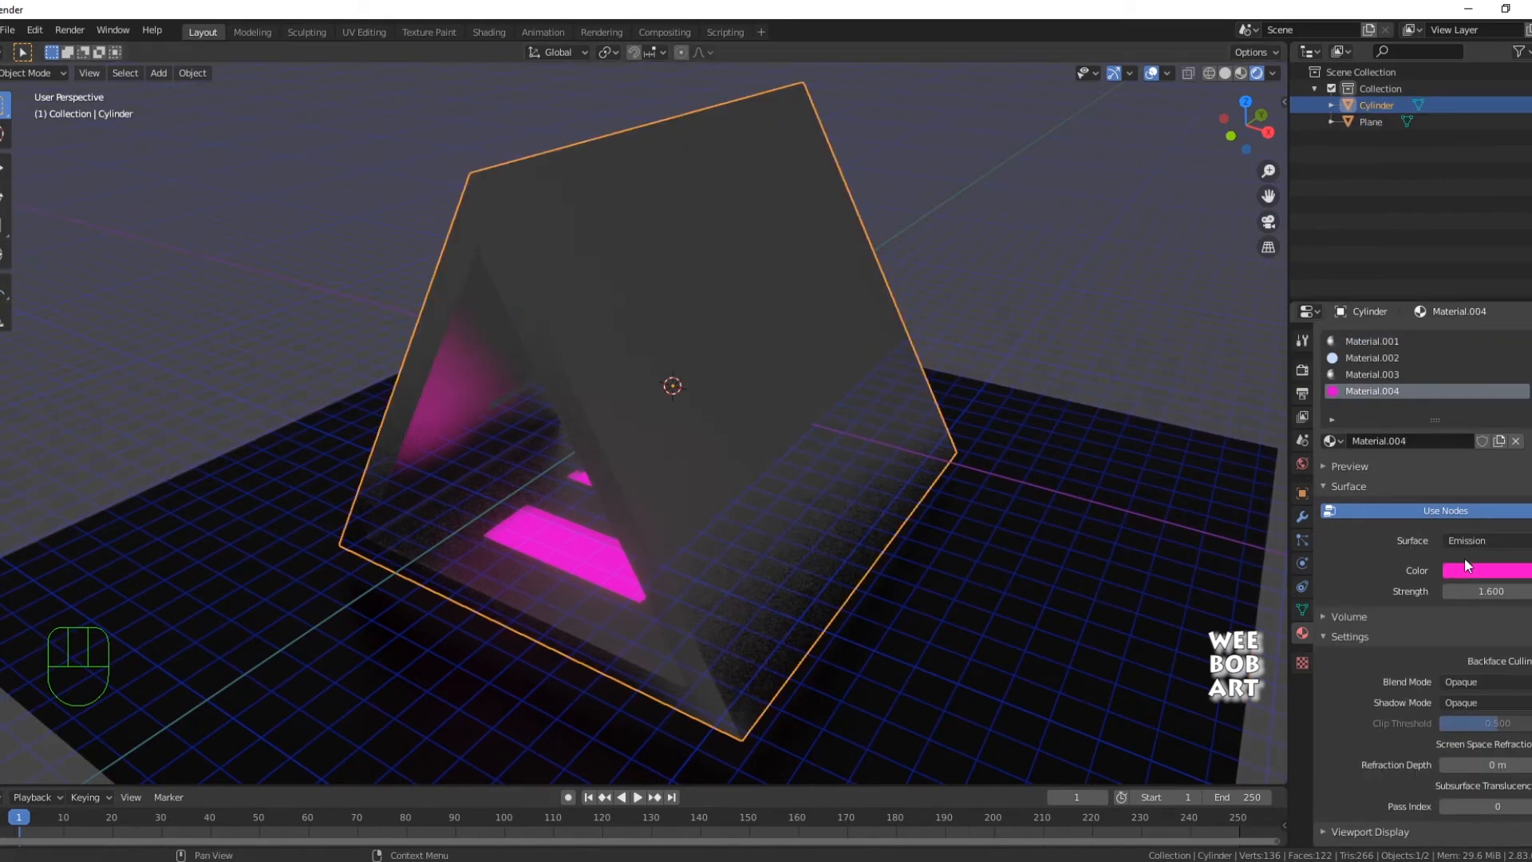
click(1389, 341)
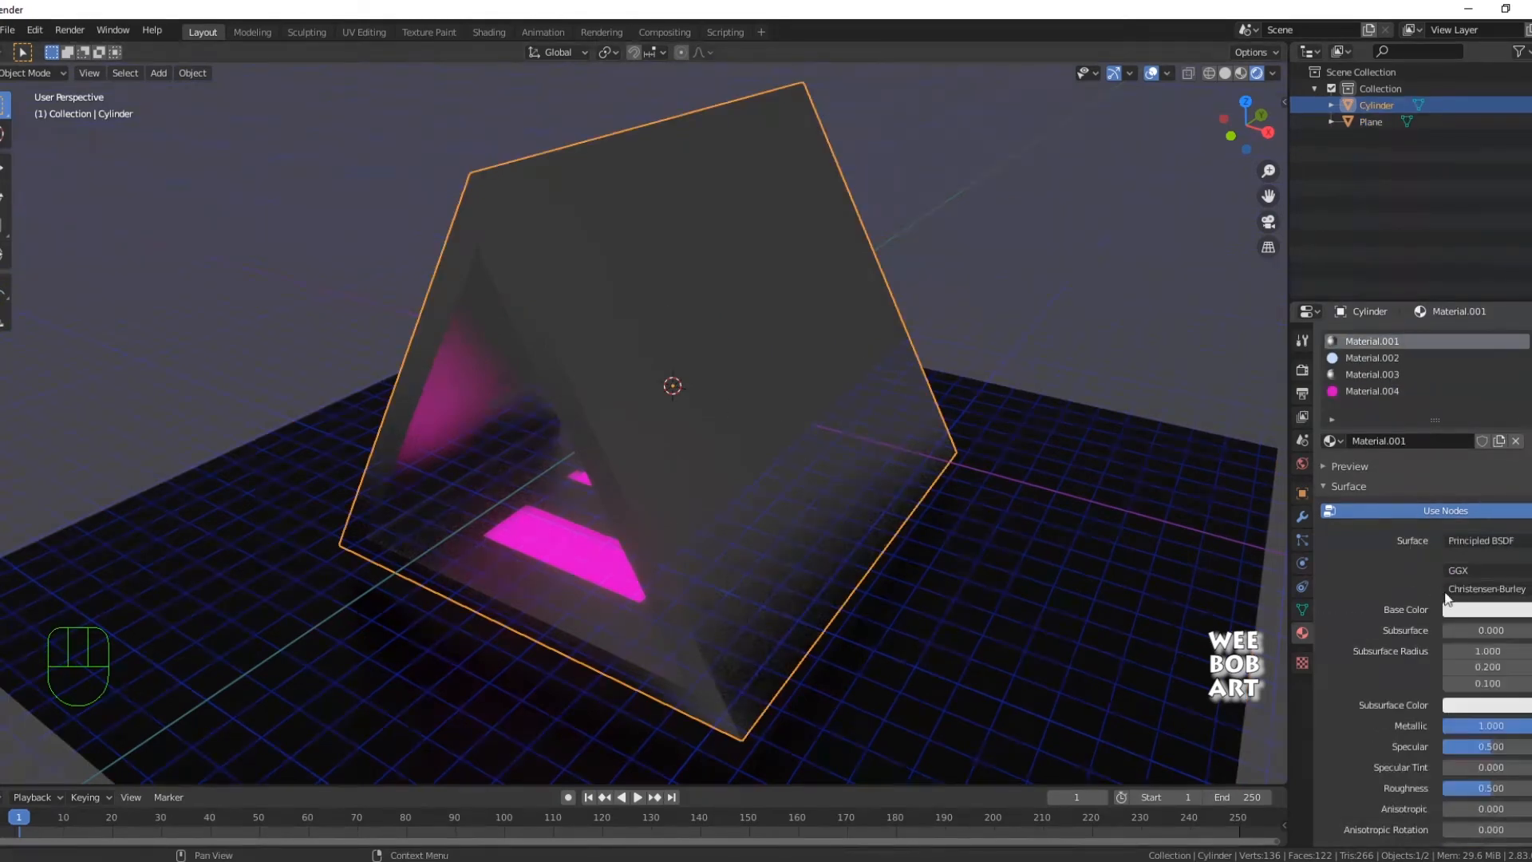
click(1468, 609)
click(1526, 463)
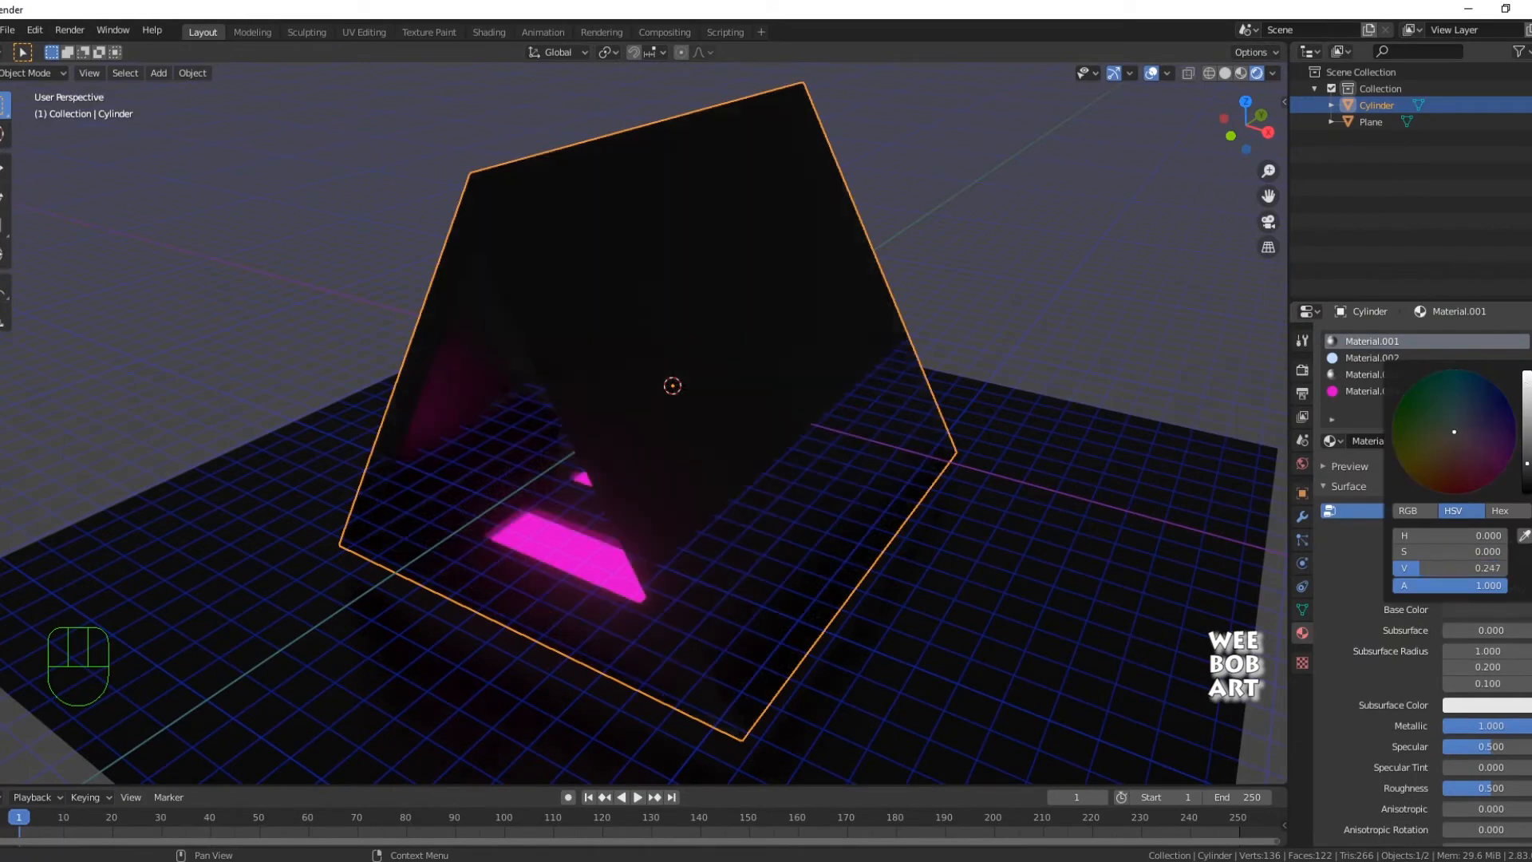
- Darken the base color of the cylinder's Material.001 further
drag(1526, 463, 1526, 491)
drag(1529, 438, 1529, 474)
middle_drag(987, 565, 1046, 530)
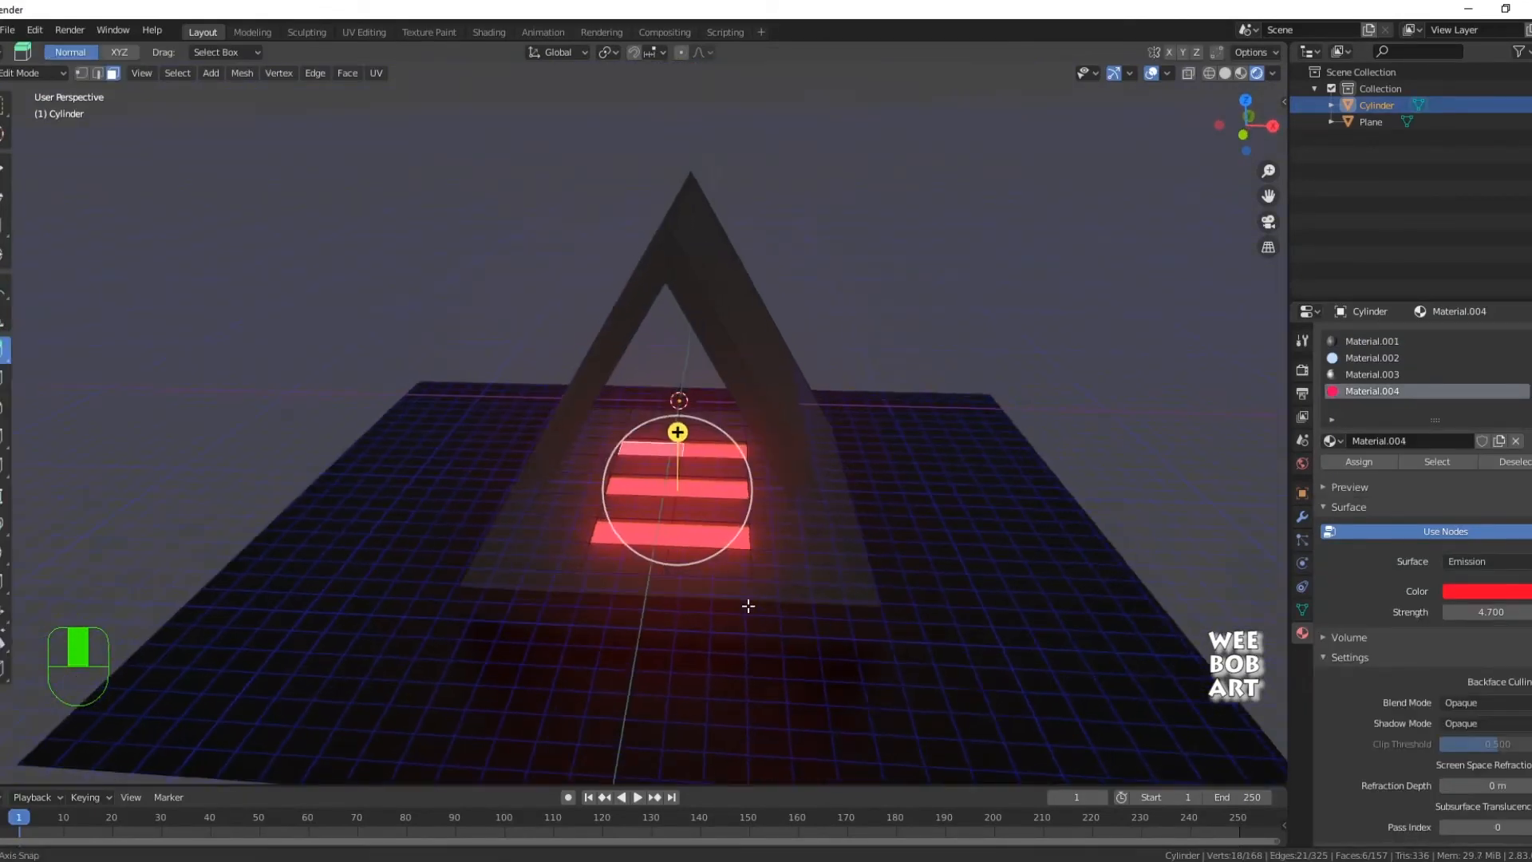
- Scale the ground plane by 100 in Object Mode, and raise it together with the prism by 7.4315 m along Z
click(766, 710)
key(s)
key(q)
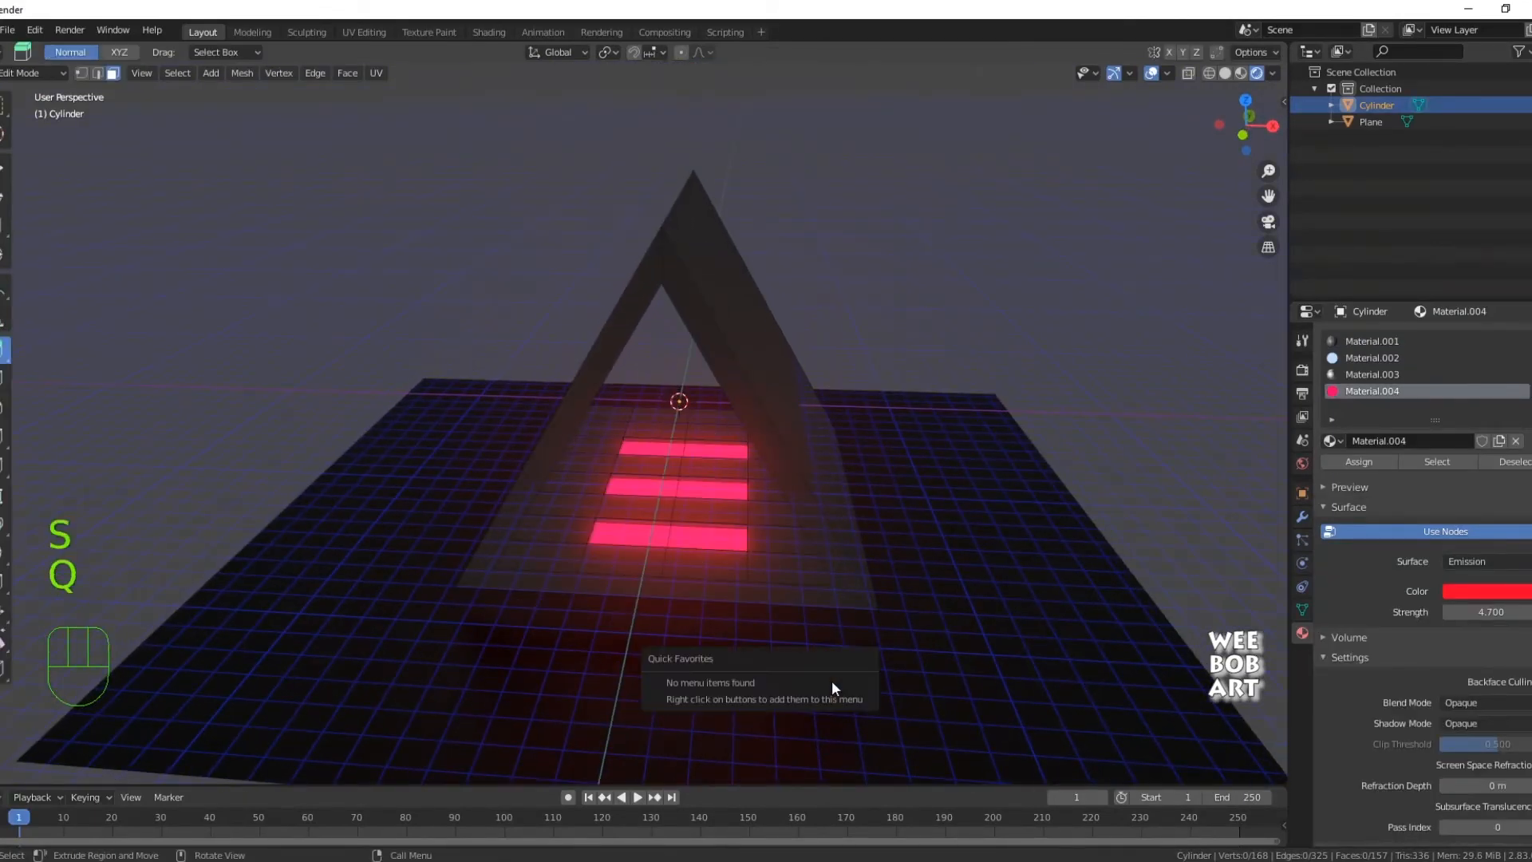
key(Escape)
key(Tab)
click(827, 677)
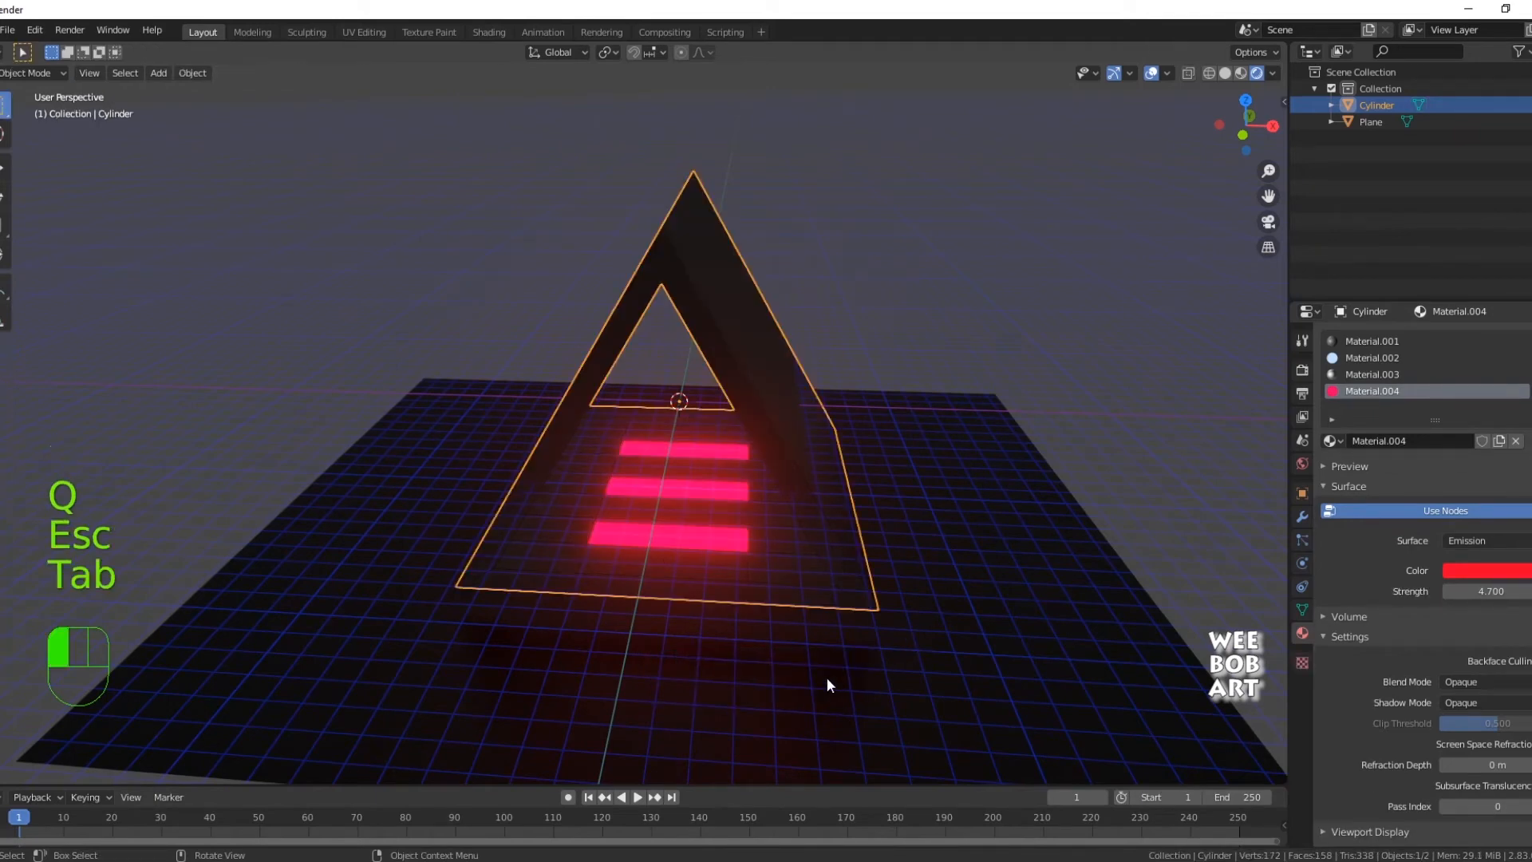
key(s)
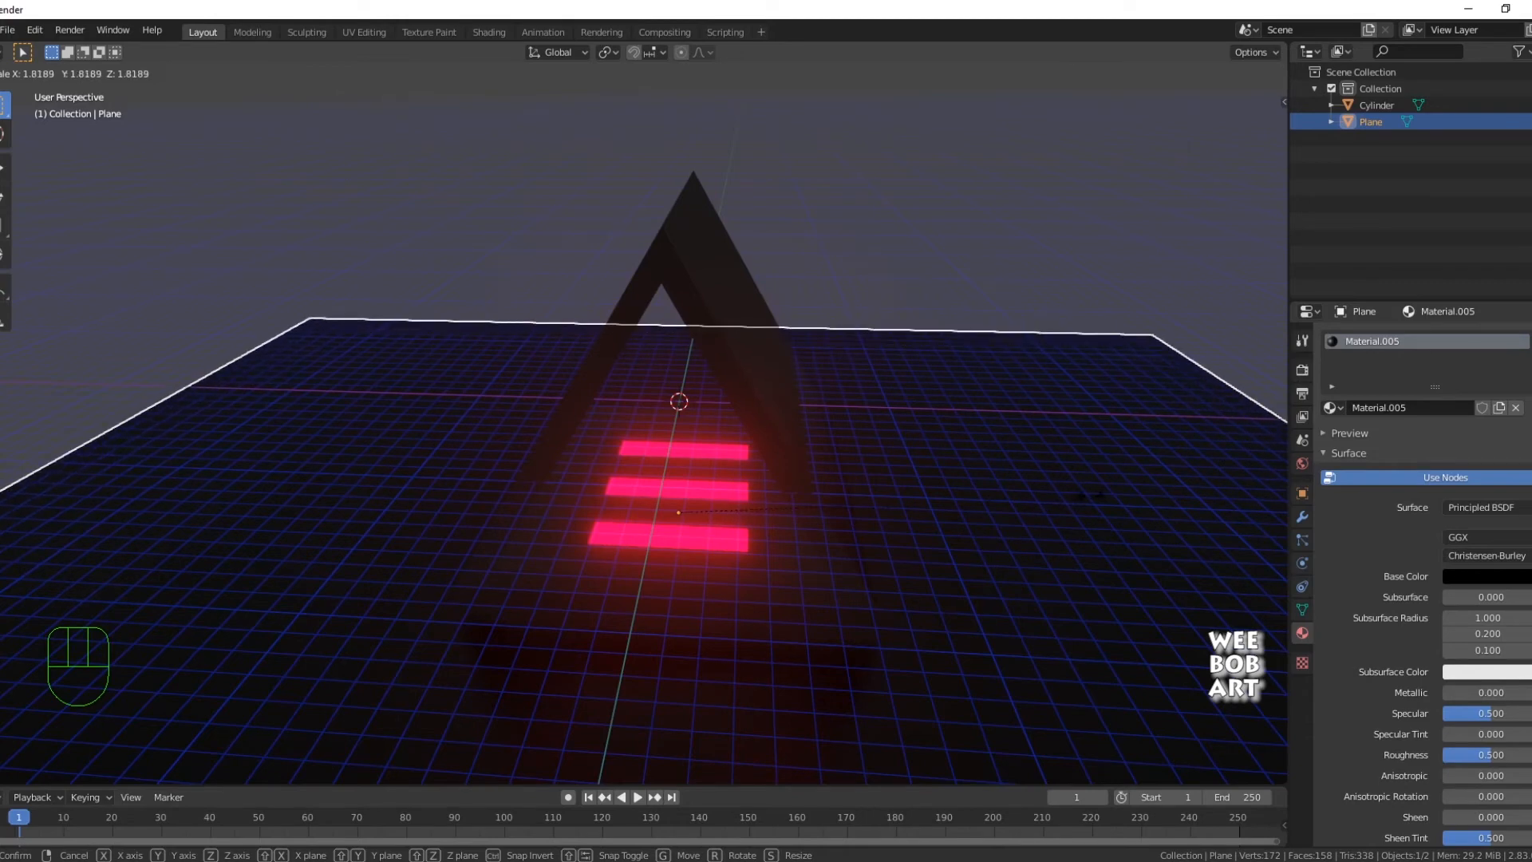
text(100)
key(Return)
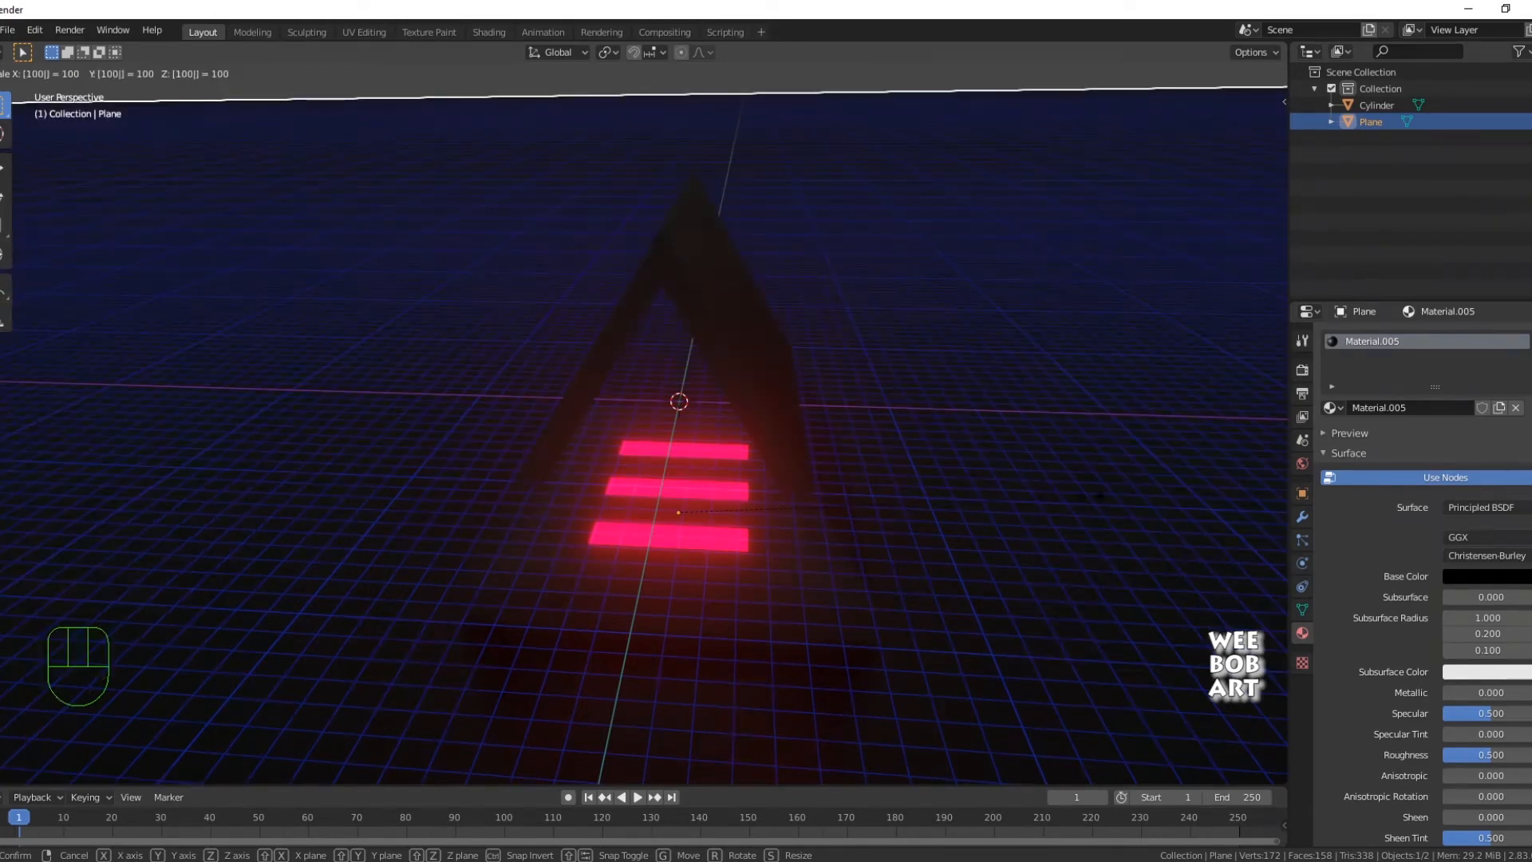
middle_drag(729, 560, 787, 505)
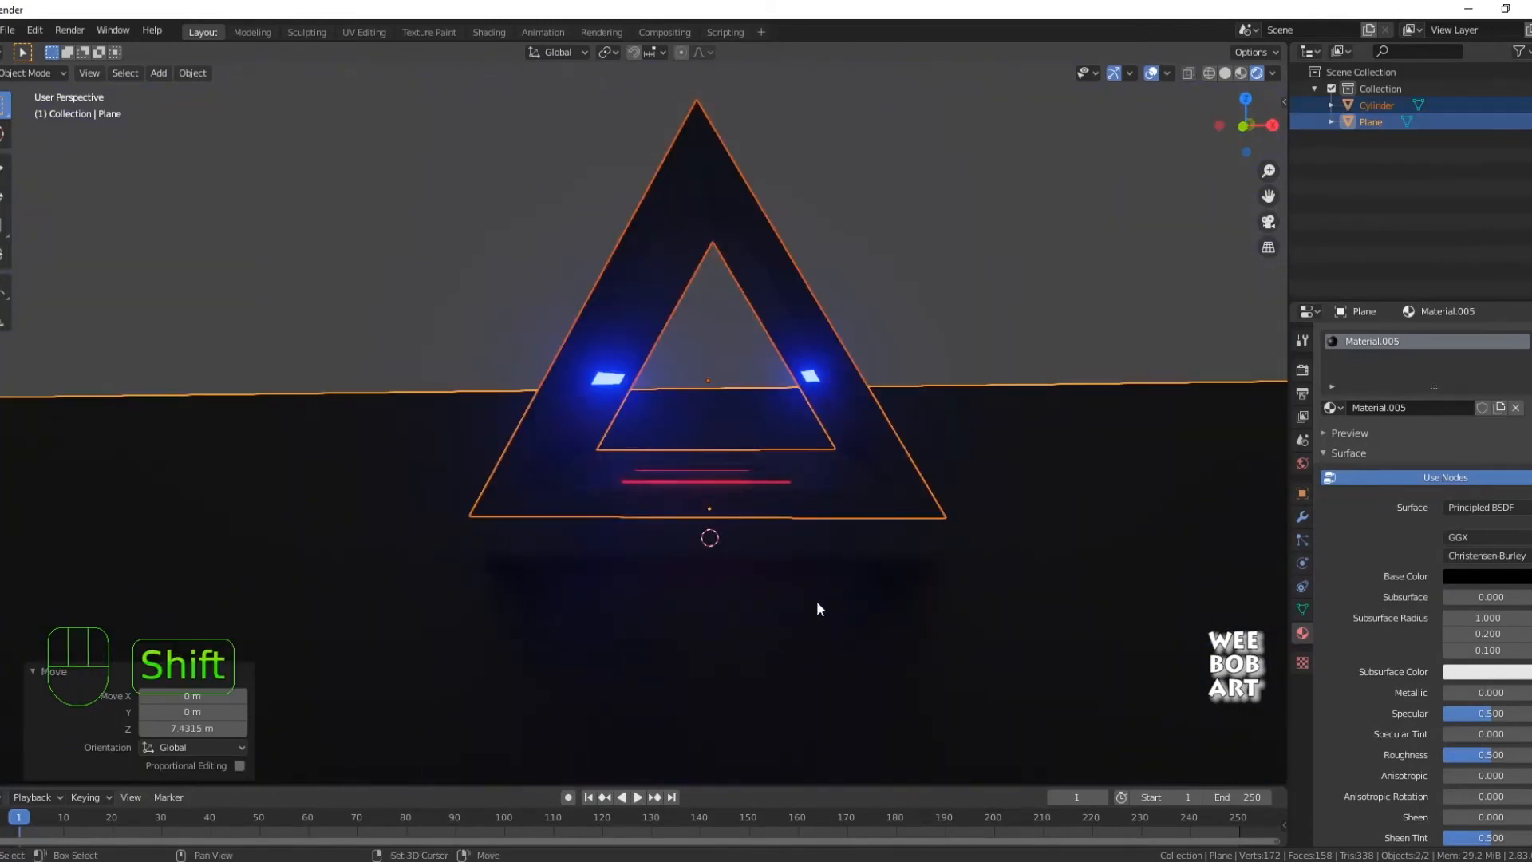
- Duplicate the triangular prism along the Y axis into a row of four, offsetting the second pair by 50 m
shift+middle_drag(817, 603, 844, 630)
middle_drag(773, 549, 759, 581)
click(732, 534)
scroll(760, 560, down, 2)
scroll(758, 556, down, 3)
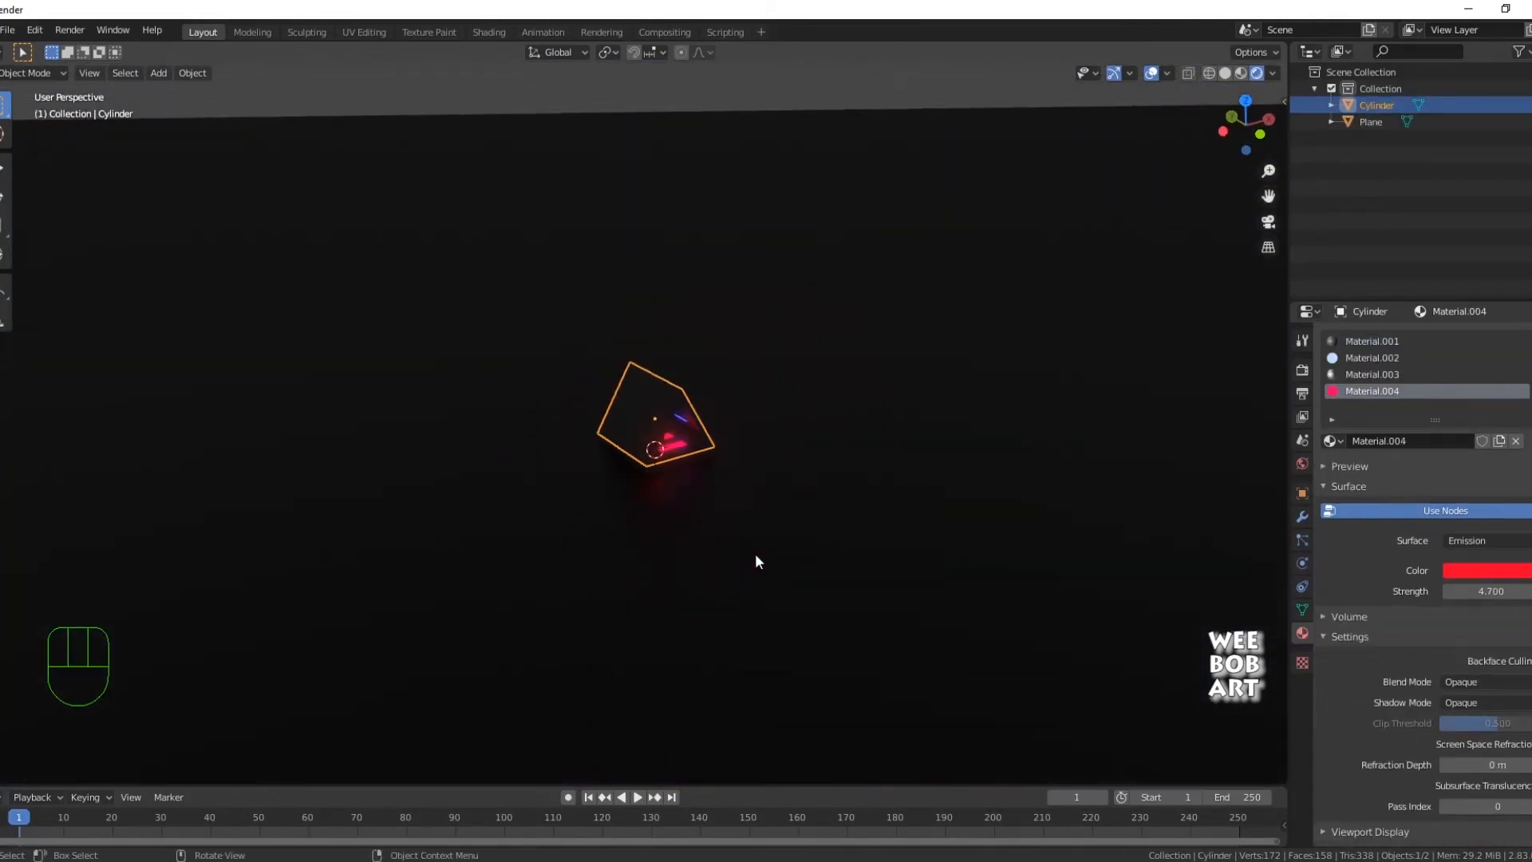
key(shift)
key(shift+d)
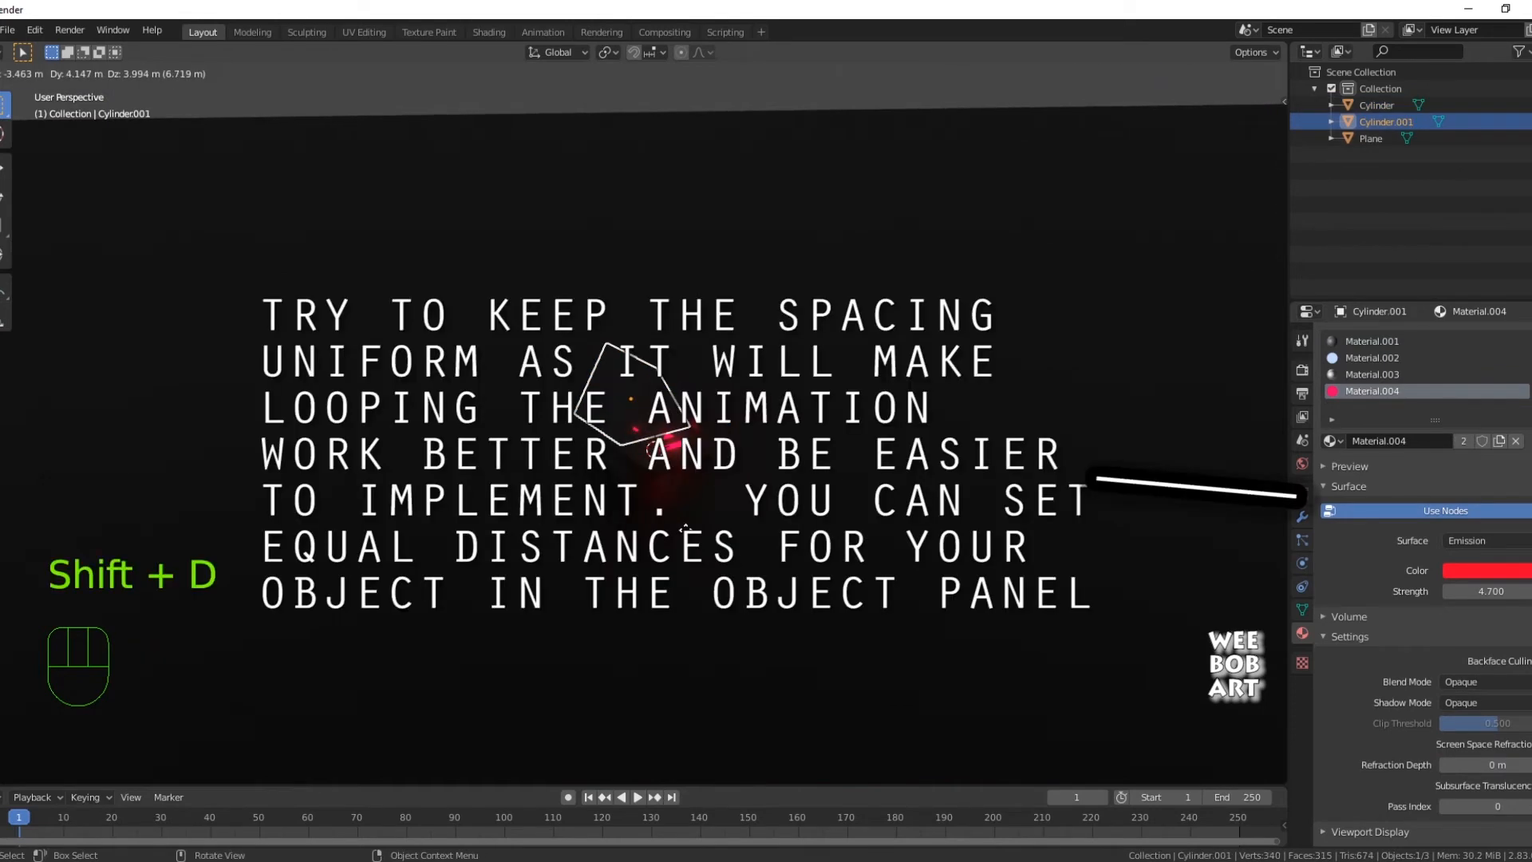
key(x)
key(z)
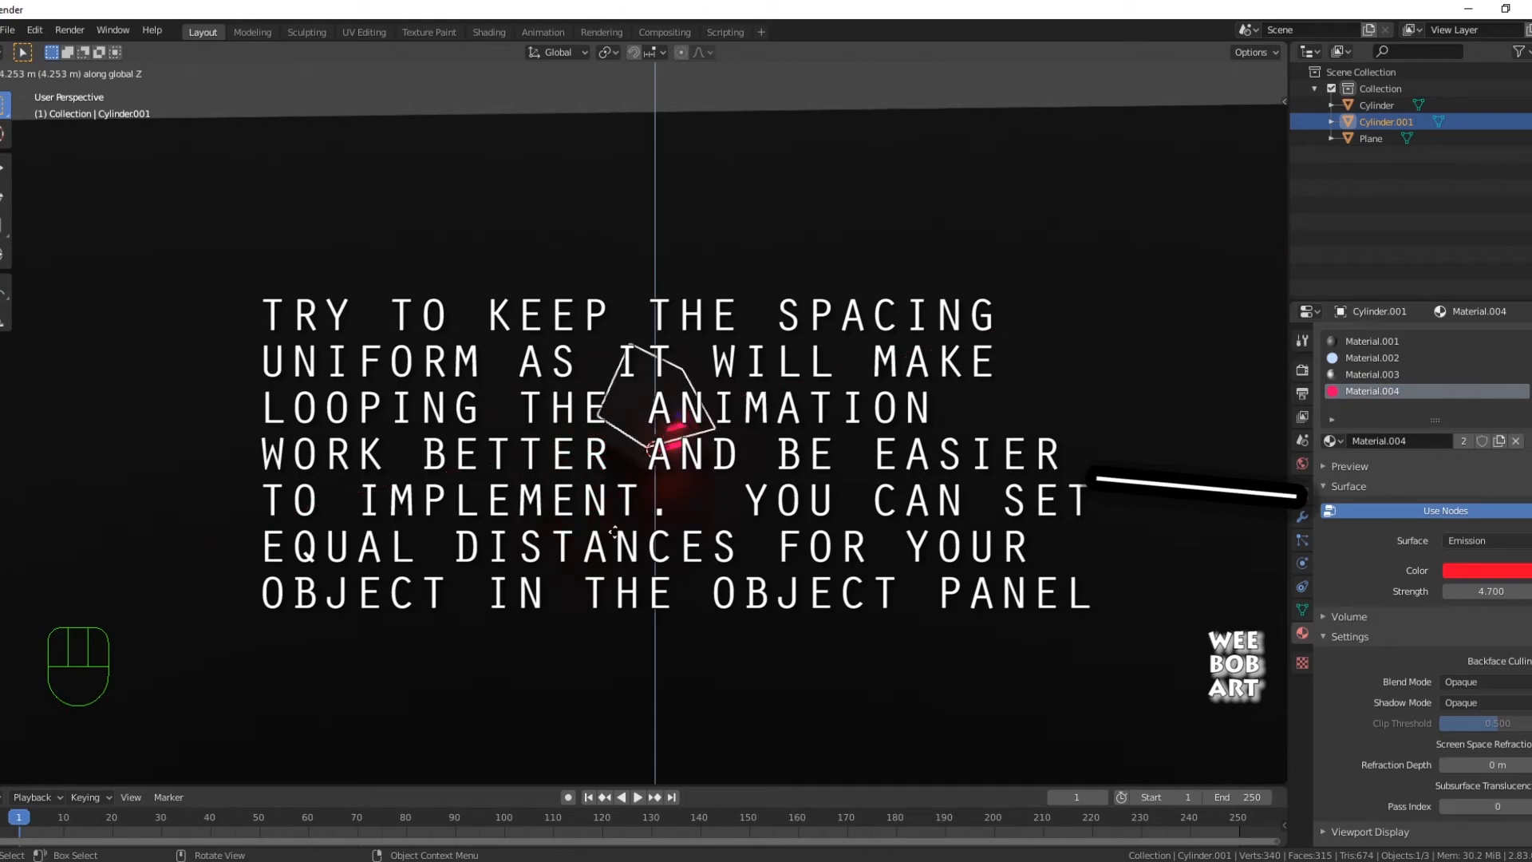
key(y)
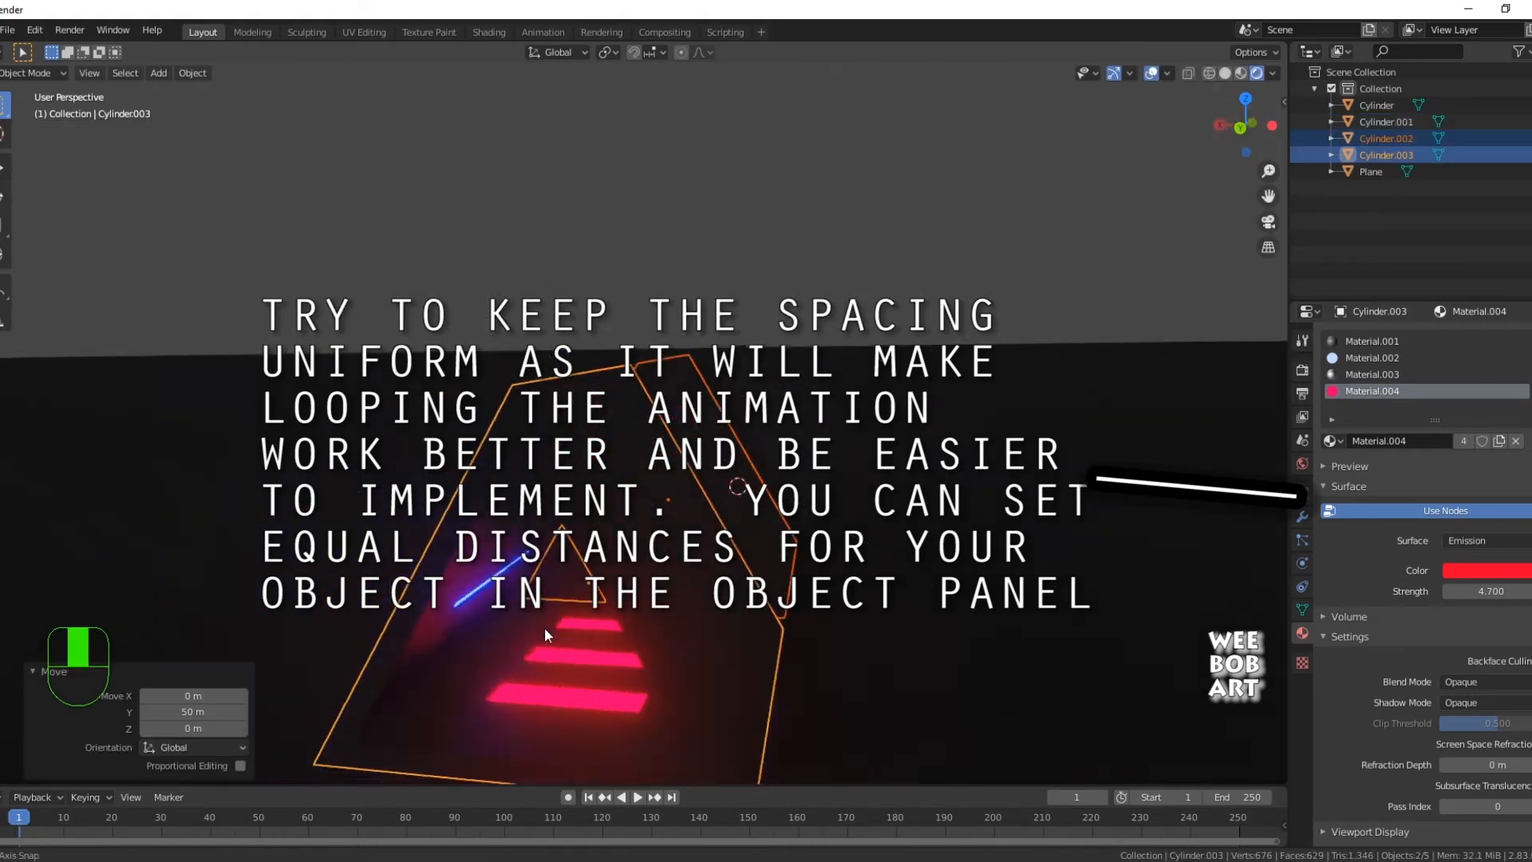
mouse_move(544, 627)
middle_down()
mouse_move(562, 614)
mouse_move(187, 614)
mouse_move(221, 647)
mouse_move(572, 637)
middle_up()
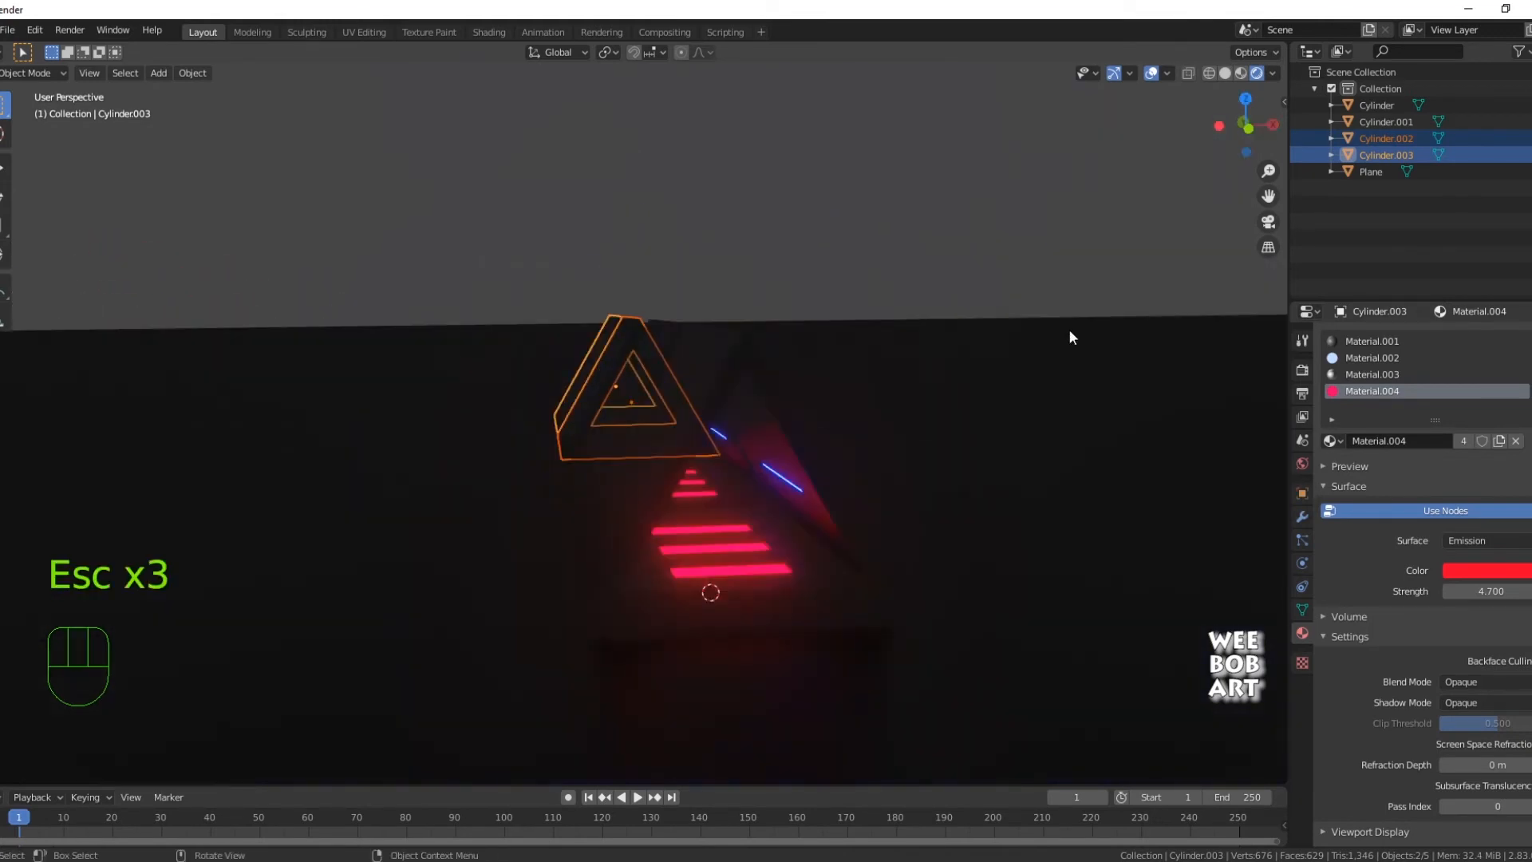
- Collapse the object collection and add a camera directly in the Scene Collection
click(1314, 88)
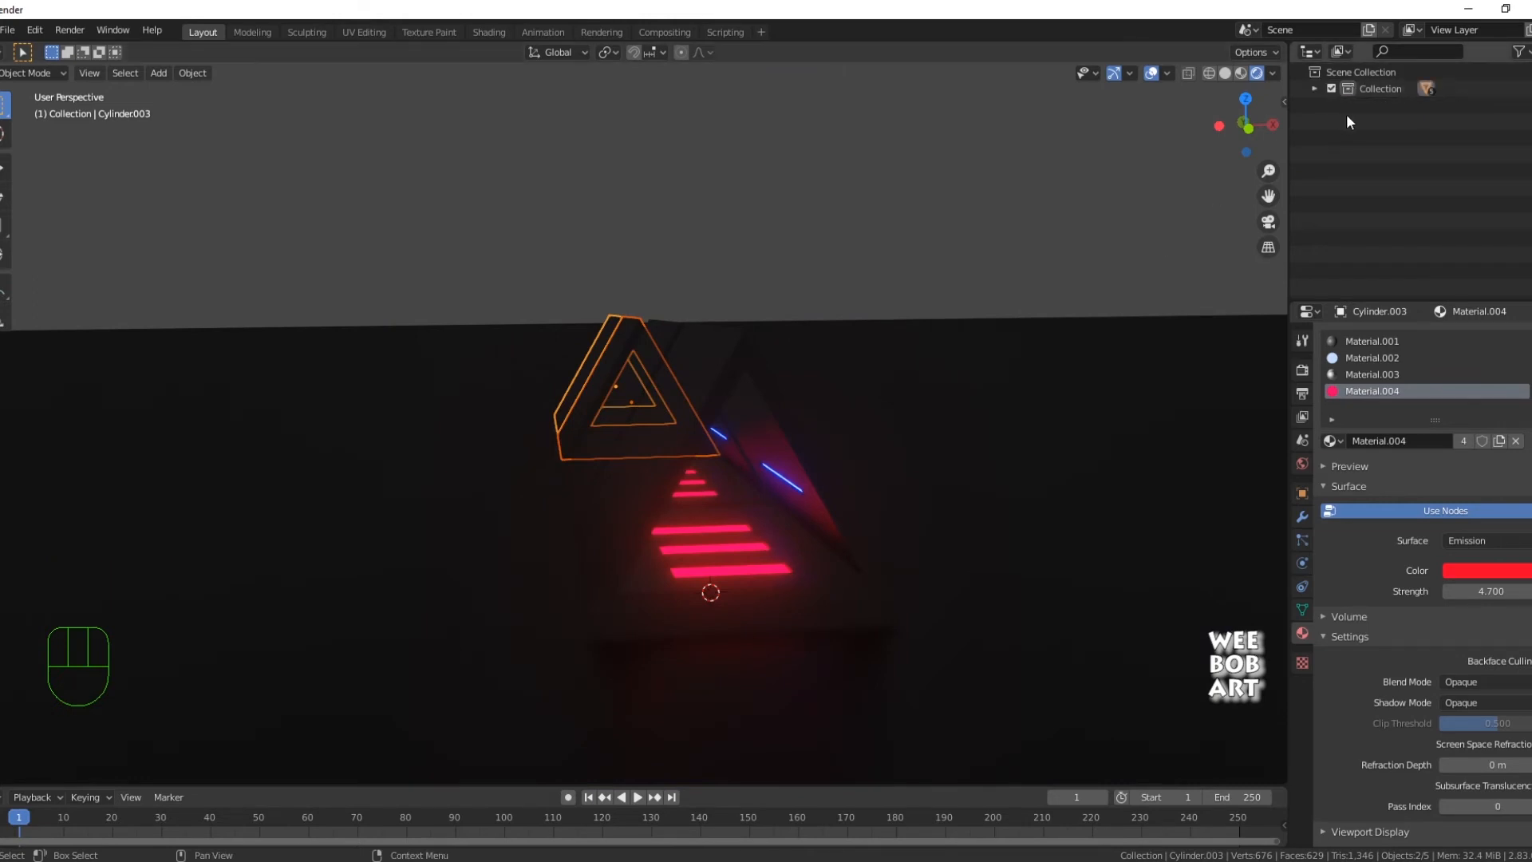
click(1320, 73)
middle_drag(1037, 478, 989, 539)
shift+middle_drag(907, 573, 940, 611)
key(shift+a)
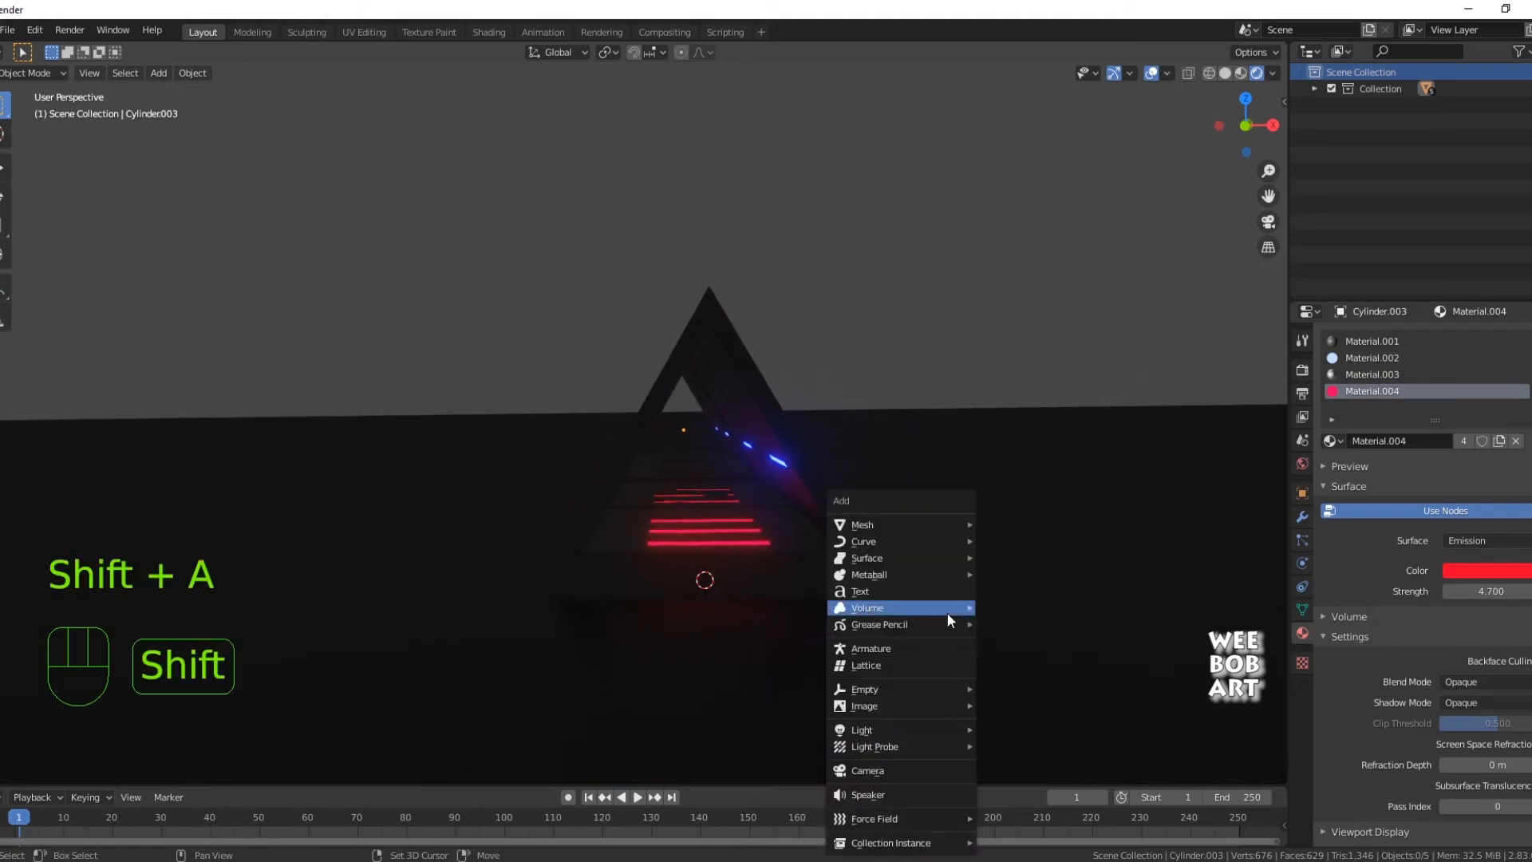
click(892, 770)
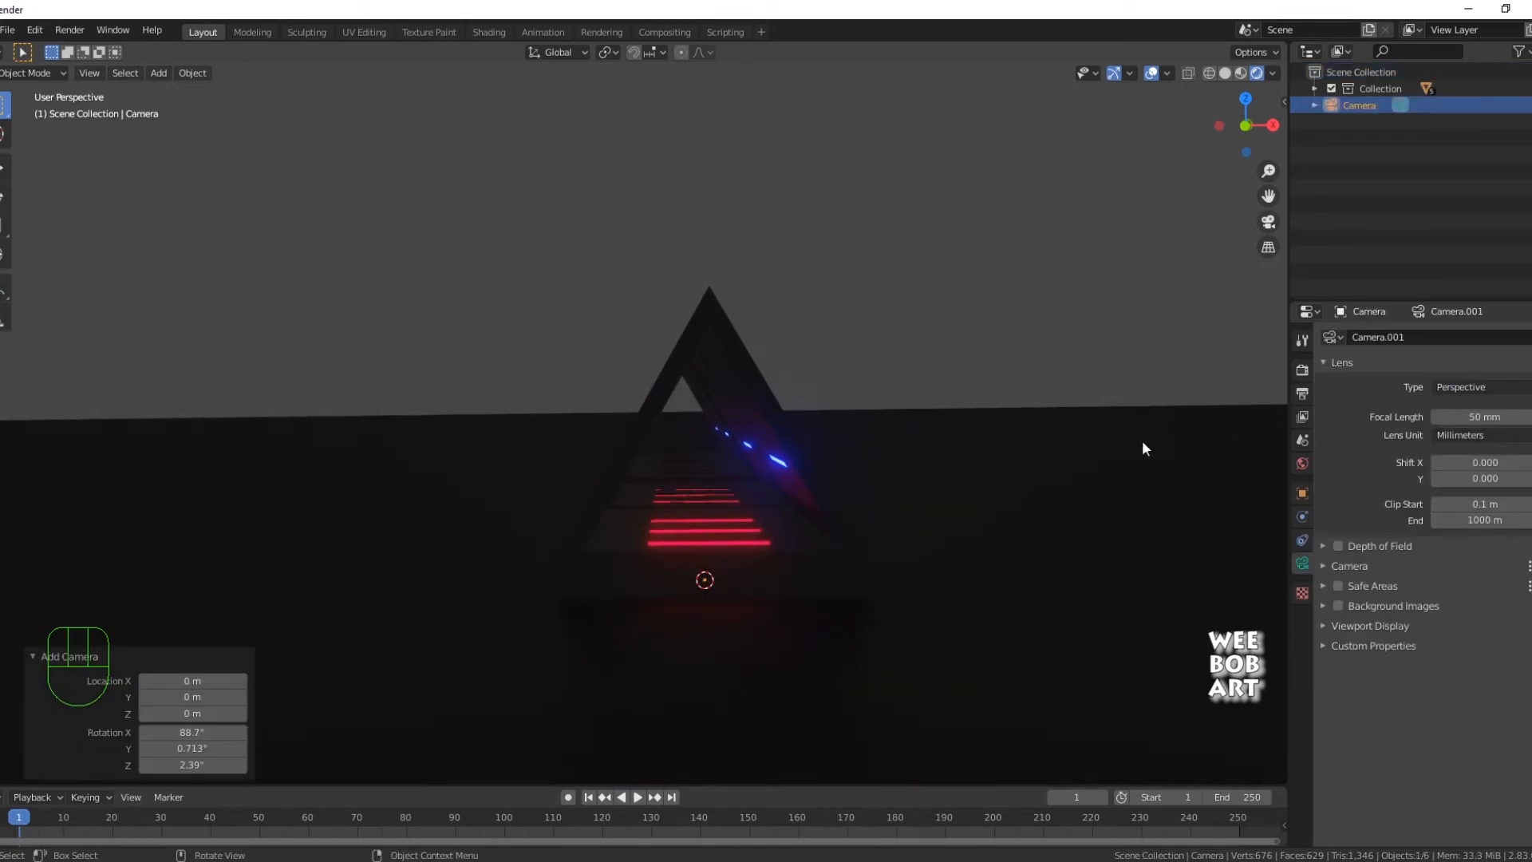
- Make the new camera the active scene camera and look through it
middle_drag(801, 552, 841, 611)
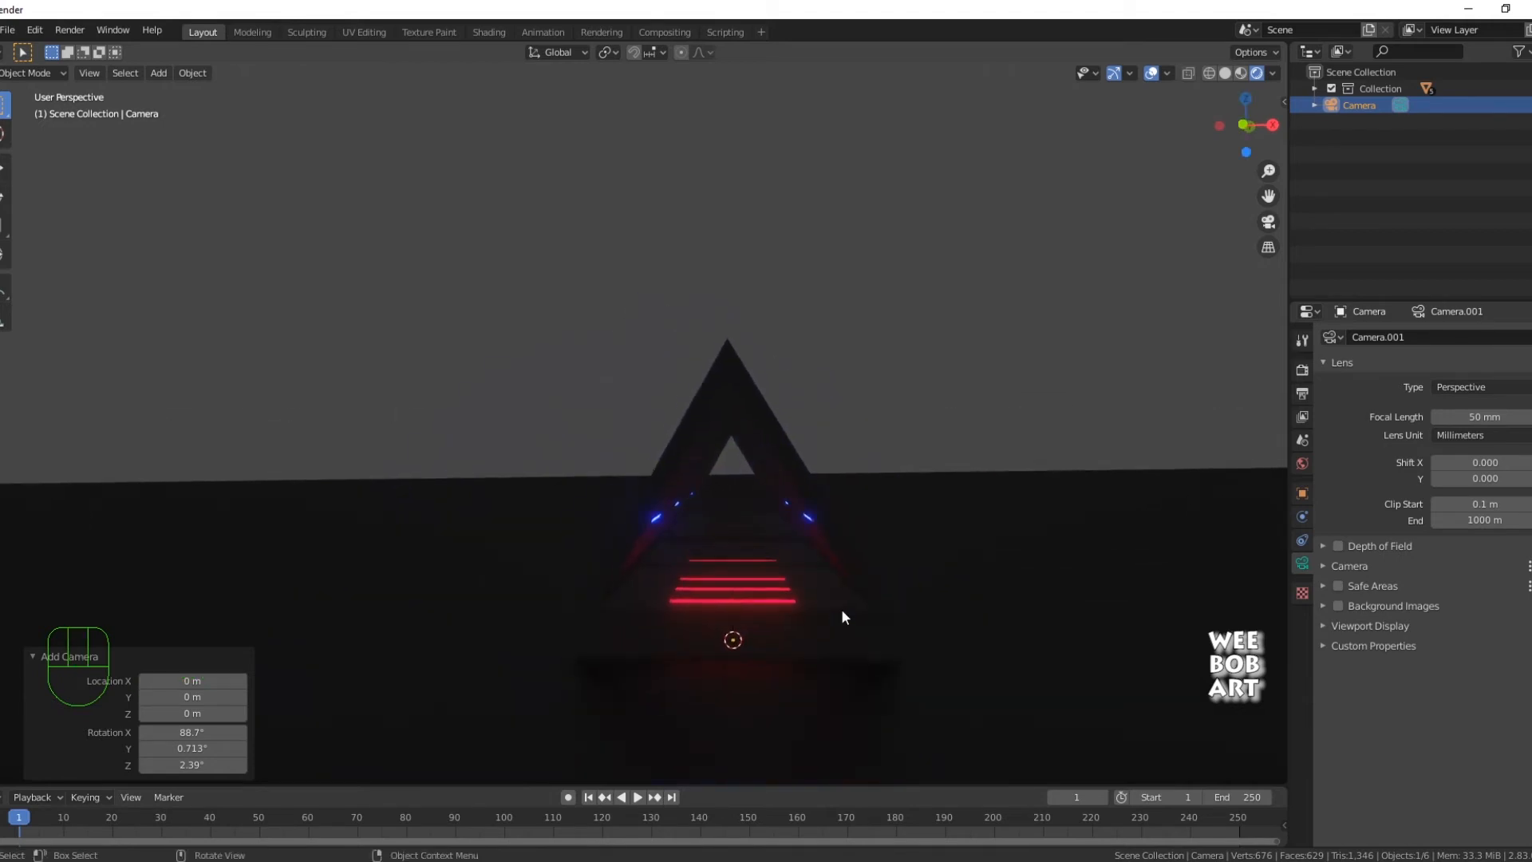
key(ctrl+x)
key(ctrl+x)
key(ctrl+x)
key(ctrl+x)
key(ctrl+x)
key(ctrl+KP_0)
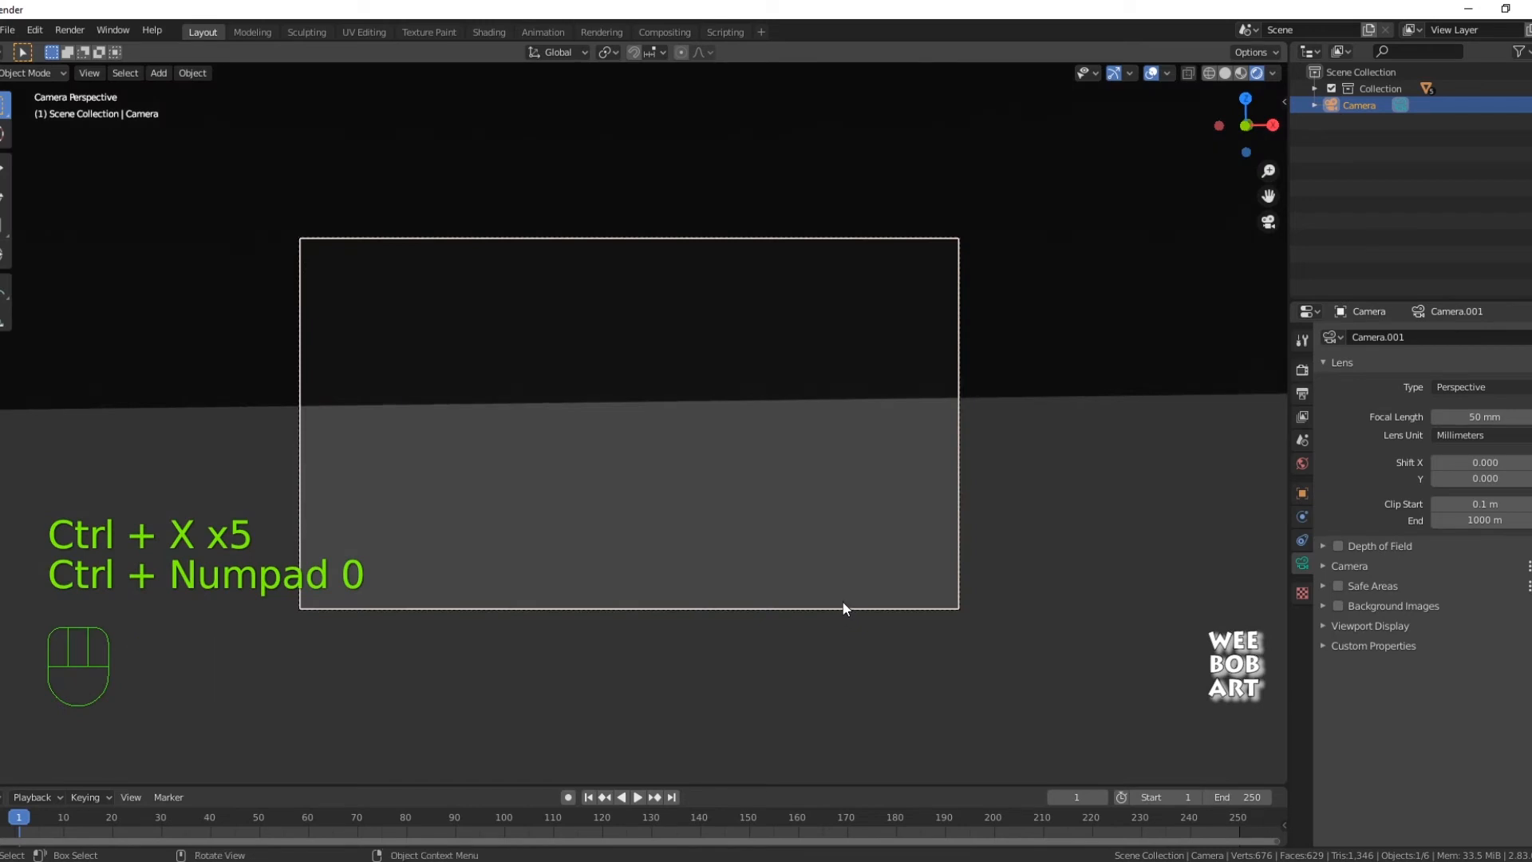
click(844, 607)
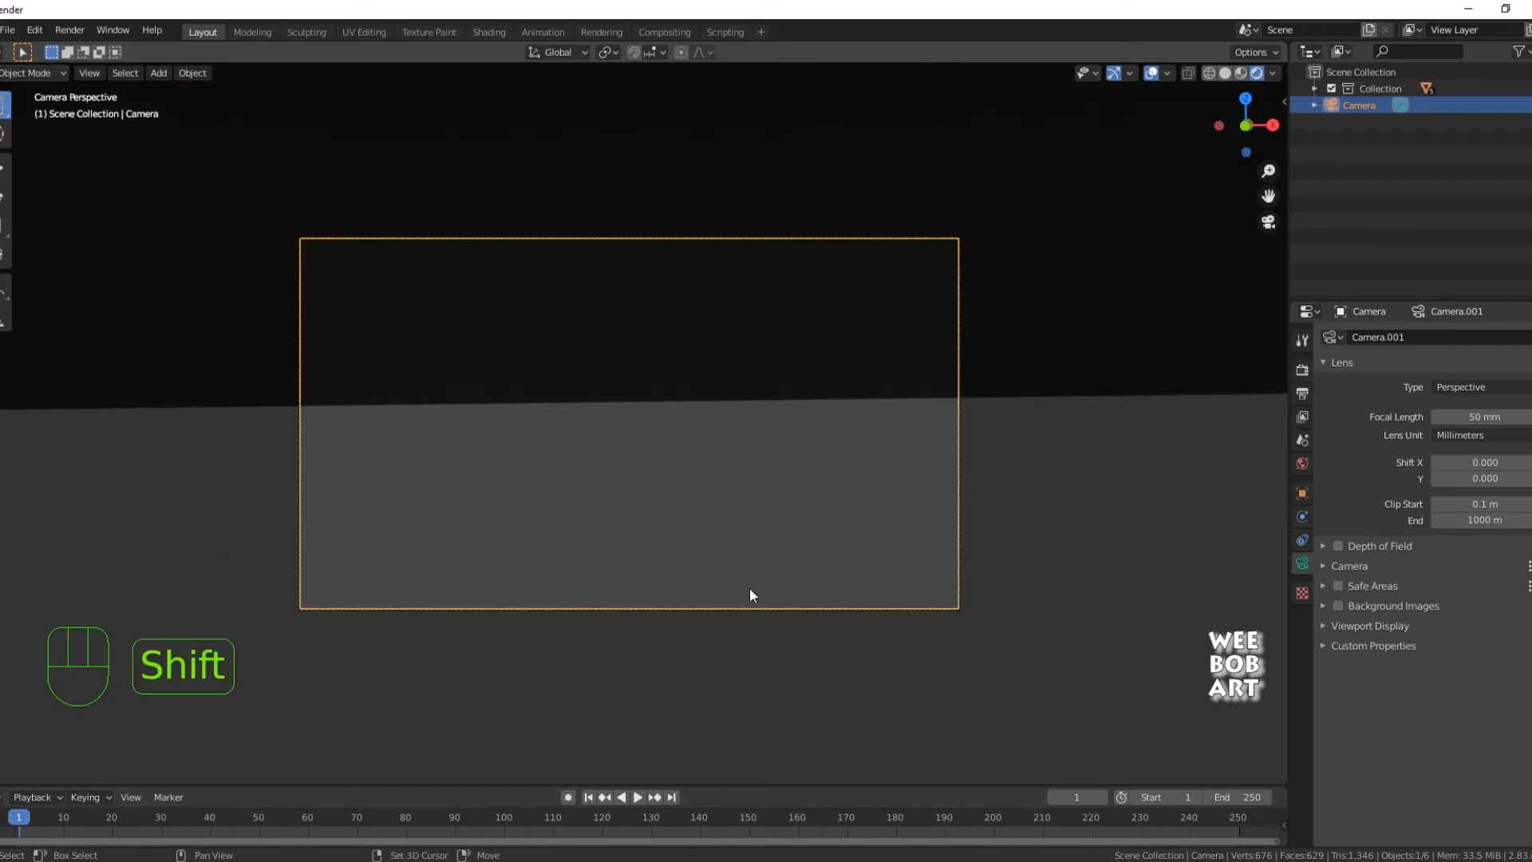
shift+middle_drag(768, 600, 816, 500)
scroll(798, 595, down, 5)
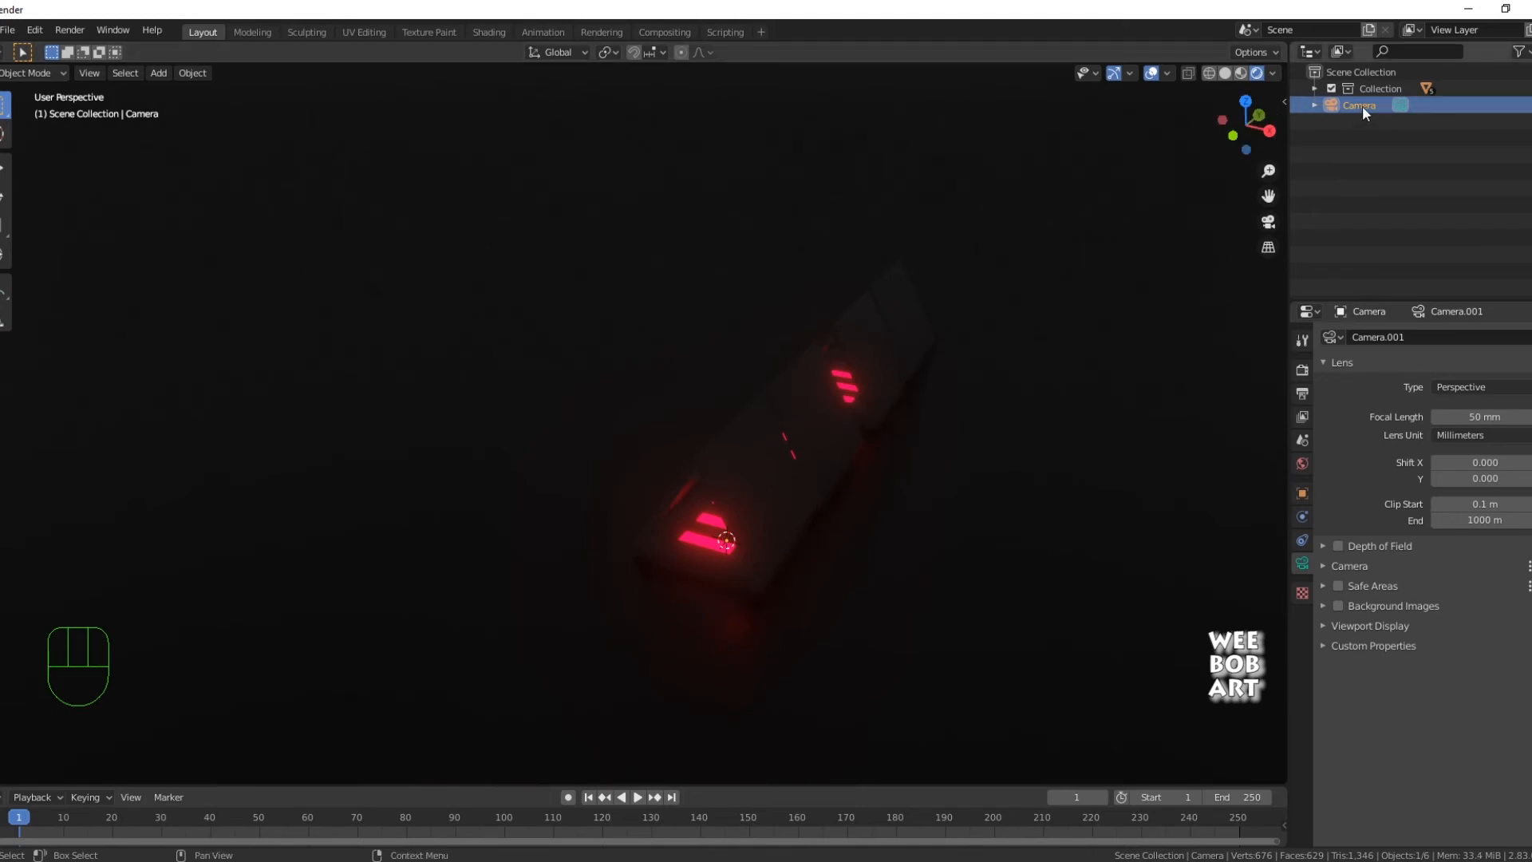
- Set the camera's X, Y and Z rotation to 0° and switch the viewport to solid shading
click(1301, 494)
click(1468, 386)
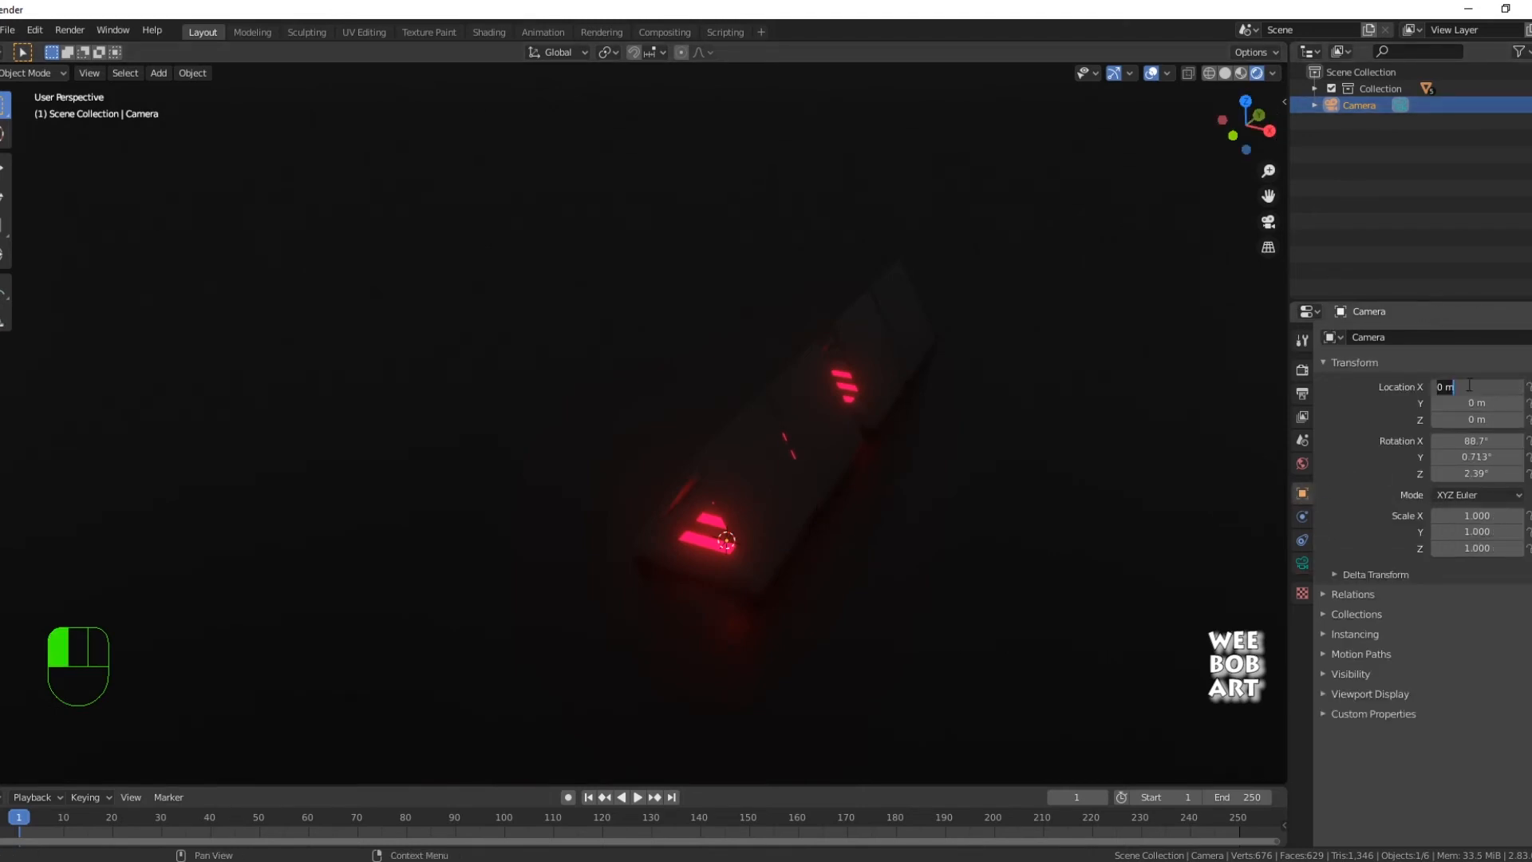
key(Tab)
key(Tab)
key(Tab)
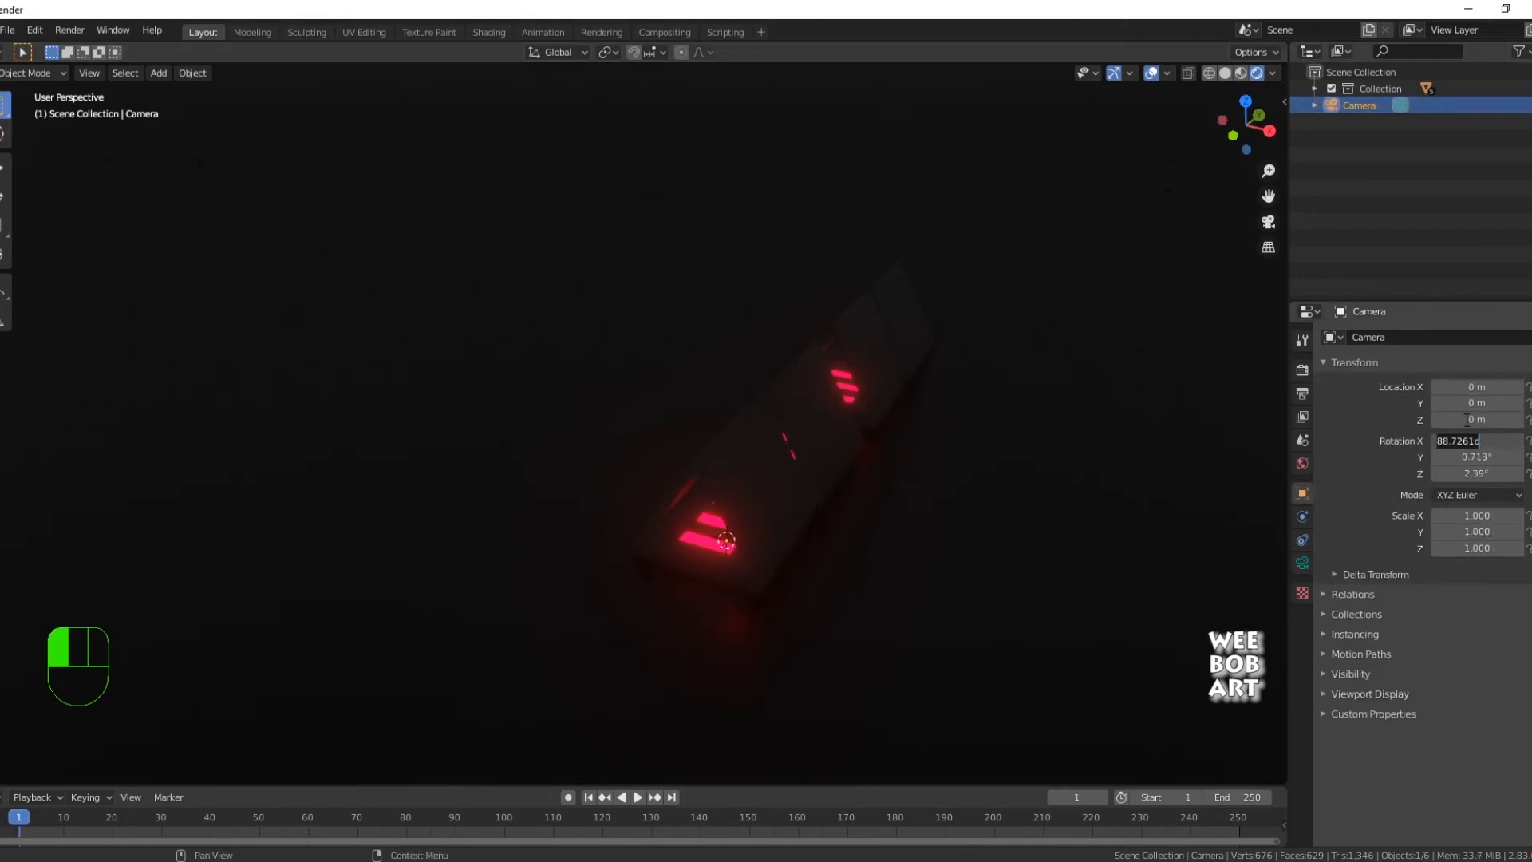
text(0)
key(Tab)
text(0)
key(Tab)
text(0)
click(1466, 420)
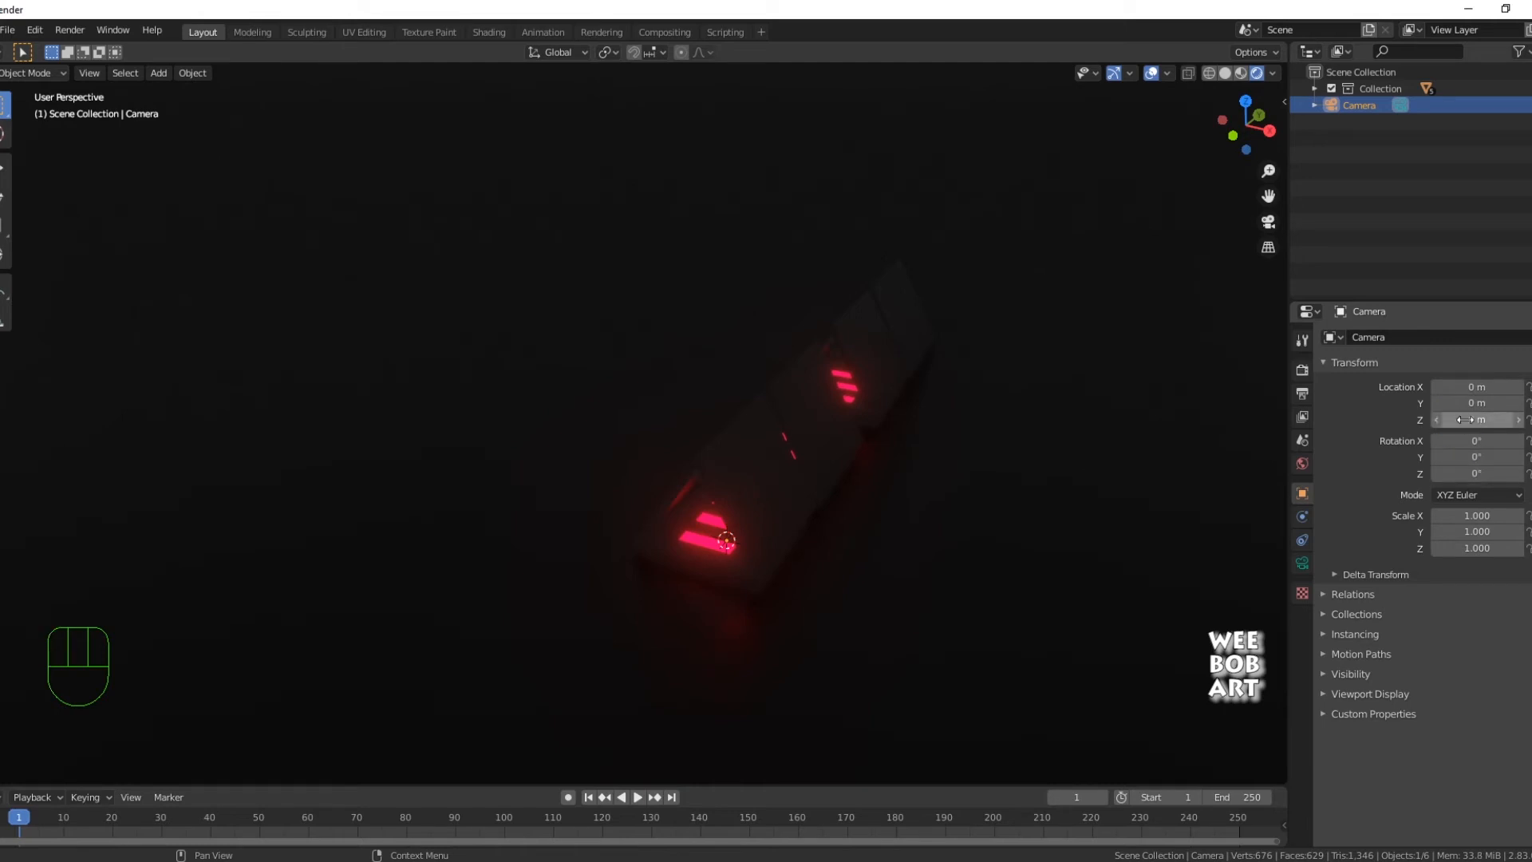
click(1225, 72)
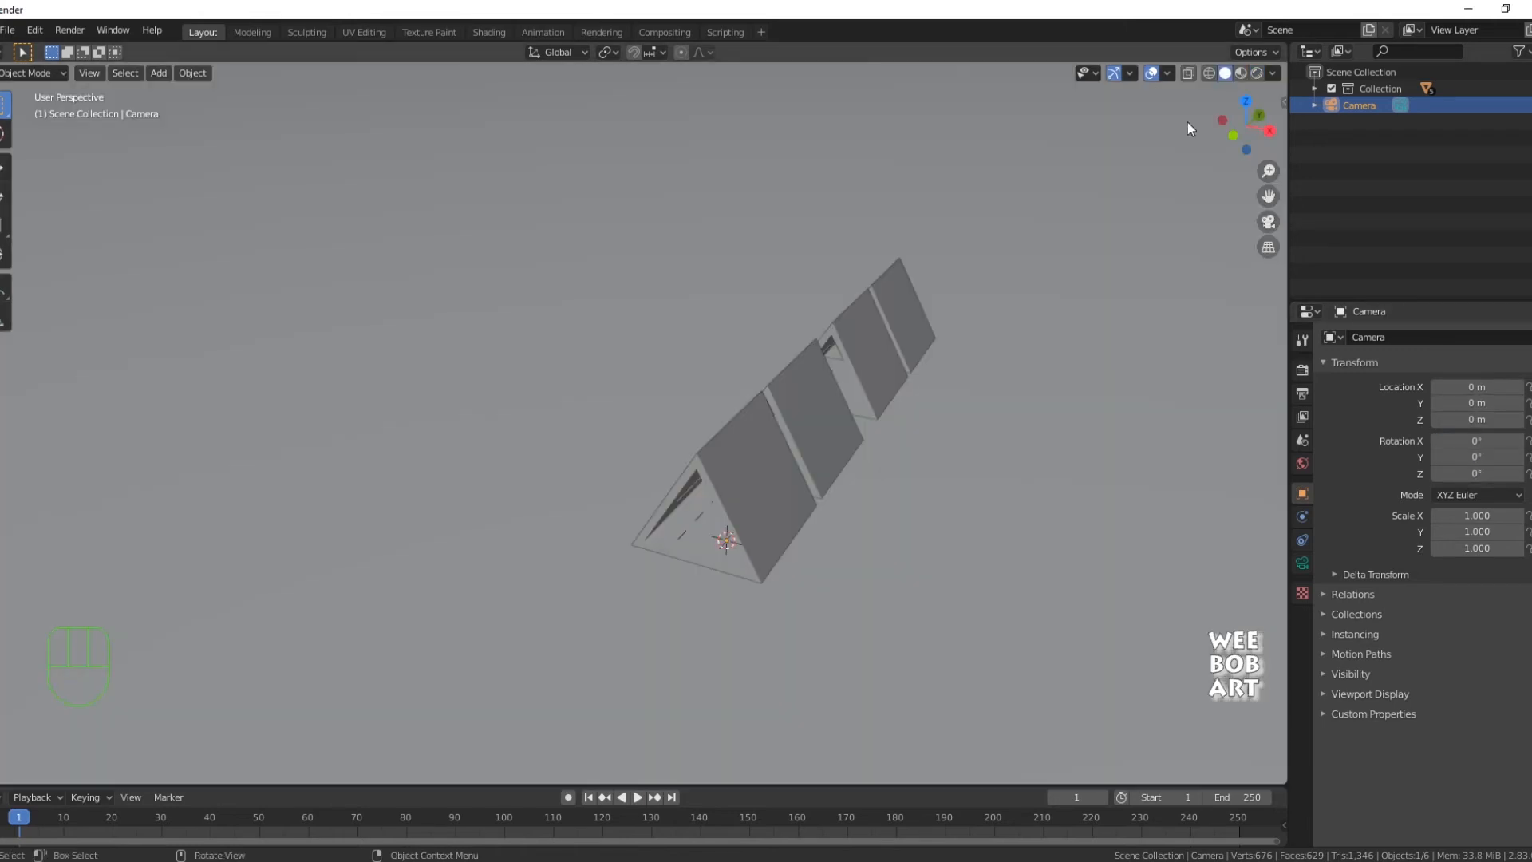
shift+middle_drag(931, 581, 893, 582)
key(g)
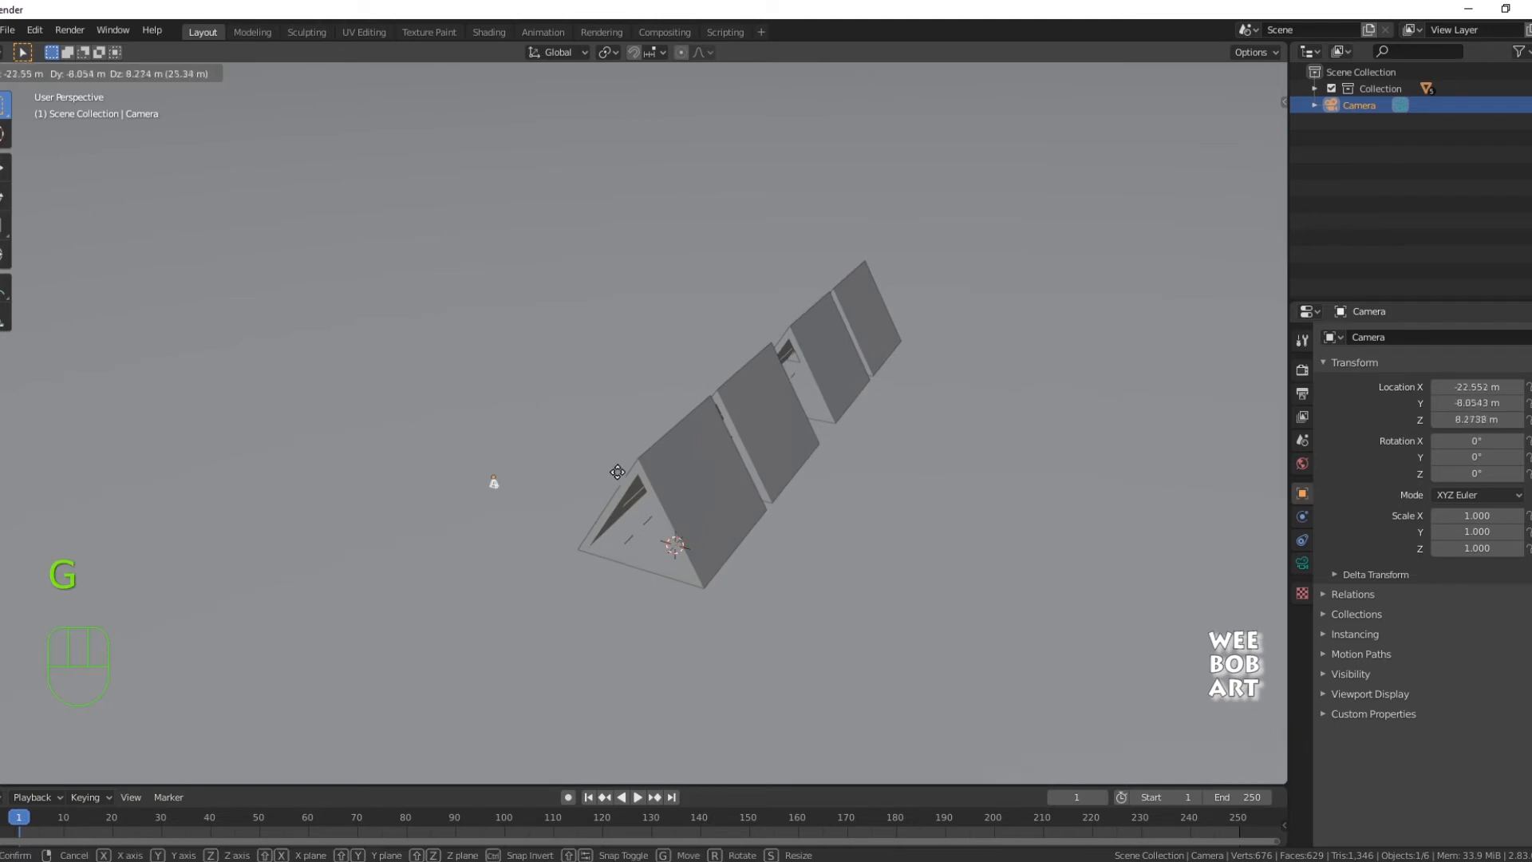
right_click(648, 497)
key(g)
right_click(507, 493)
- Set the camera's X rotation to 90°
click(1452, 441)
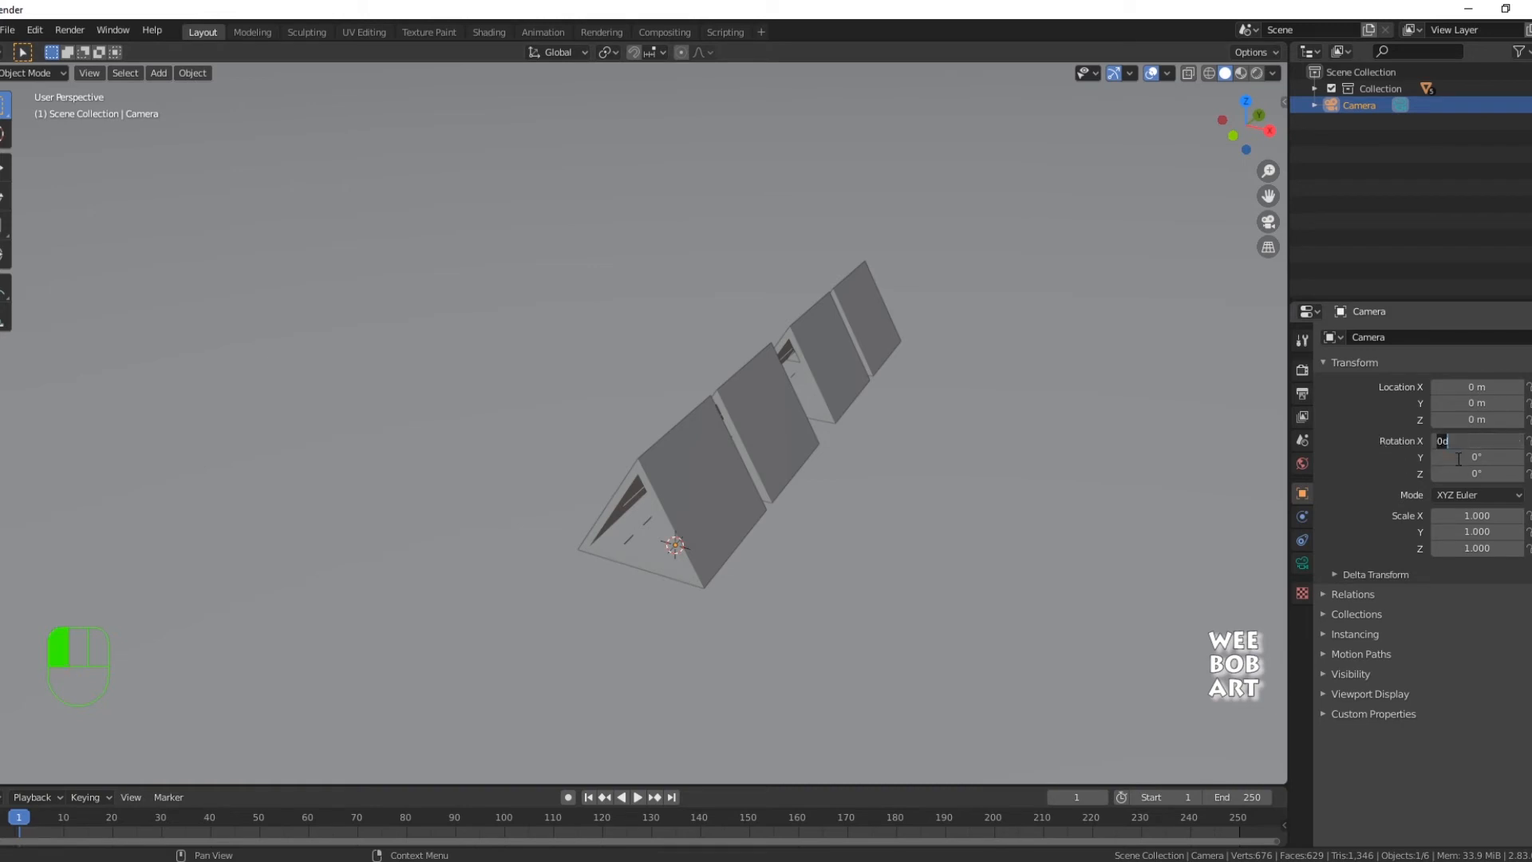
text(90)
key(Return)
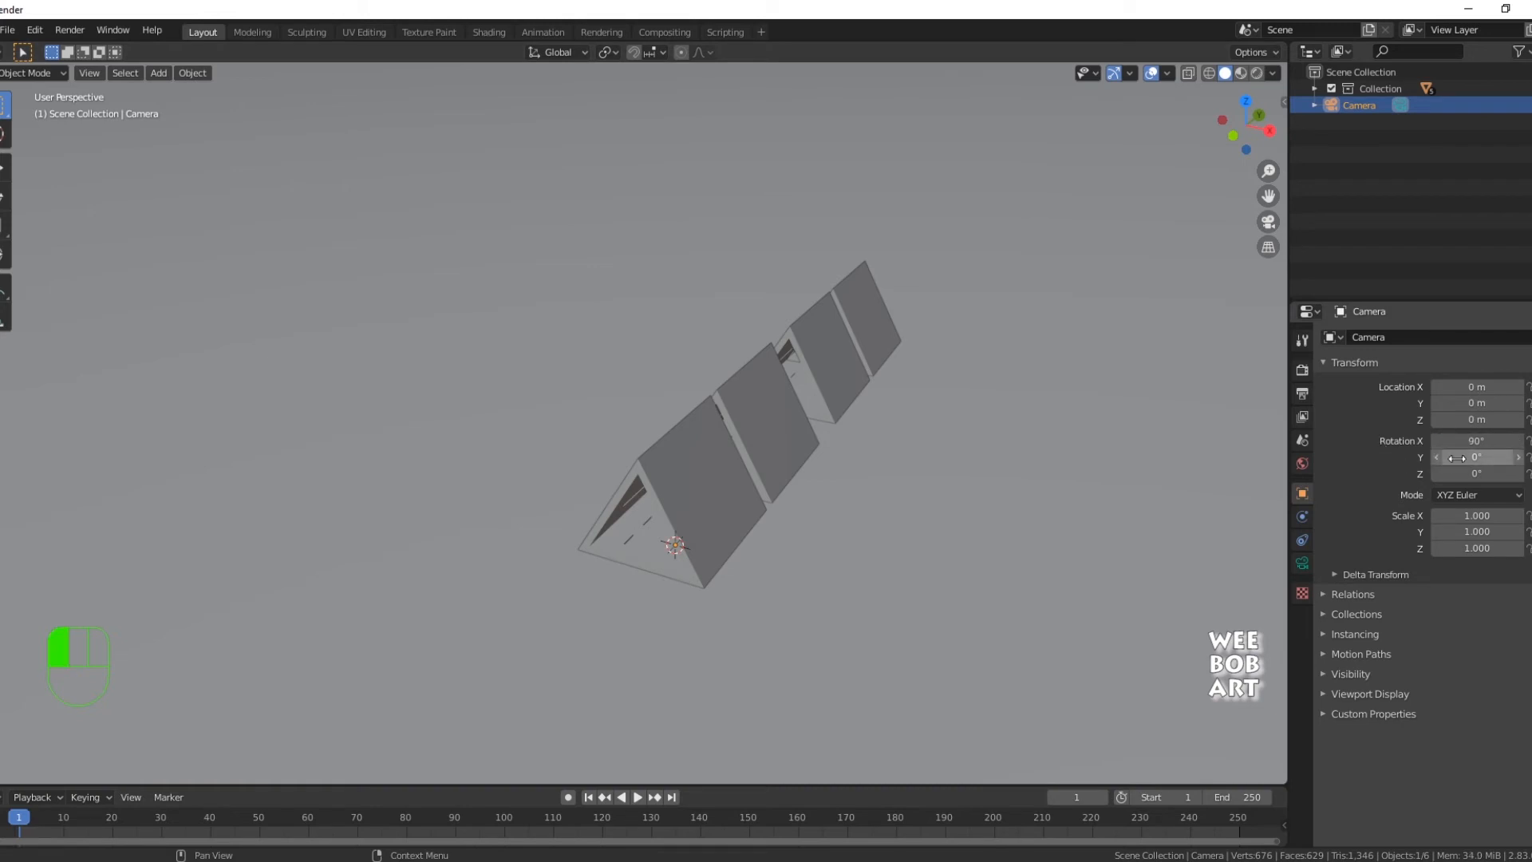
- Move the camera up and in front of the first prism, to Y -41.37 m and Z 9.3174 m
key(g)
key(z)
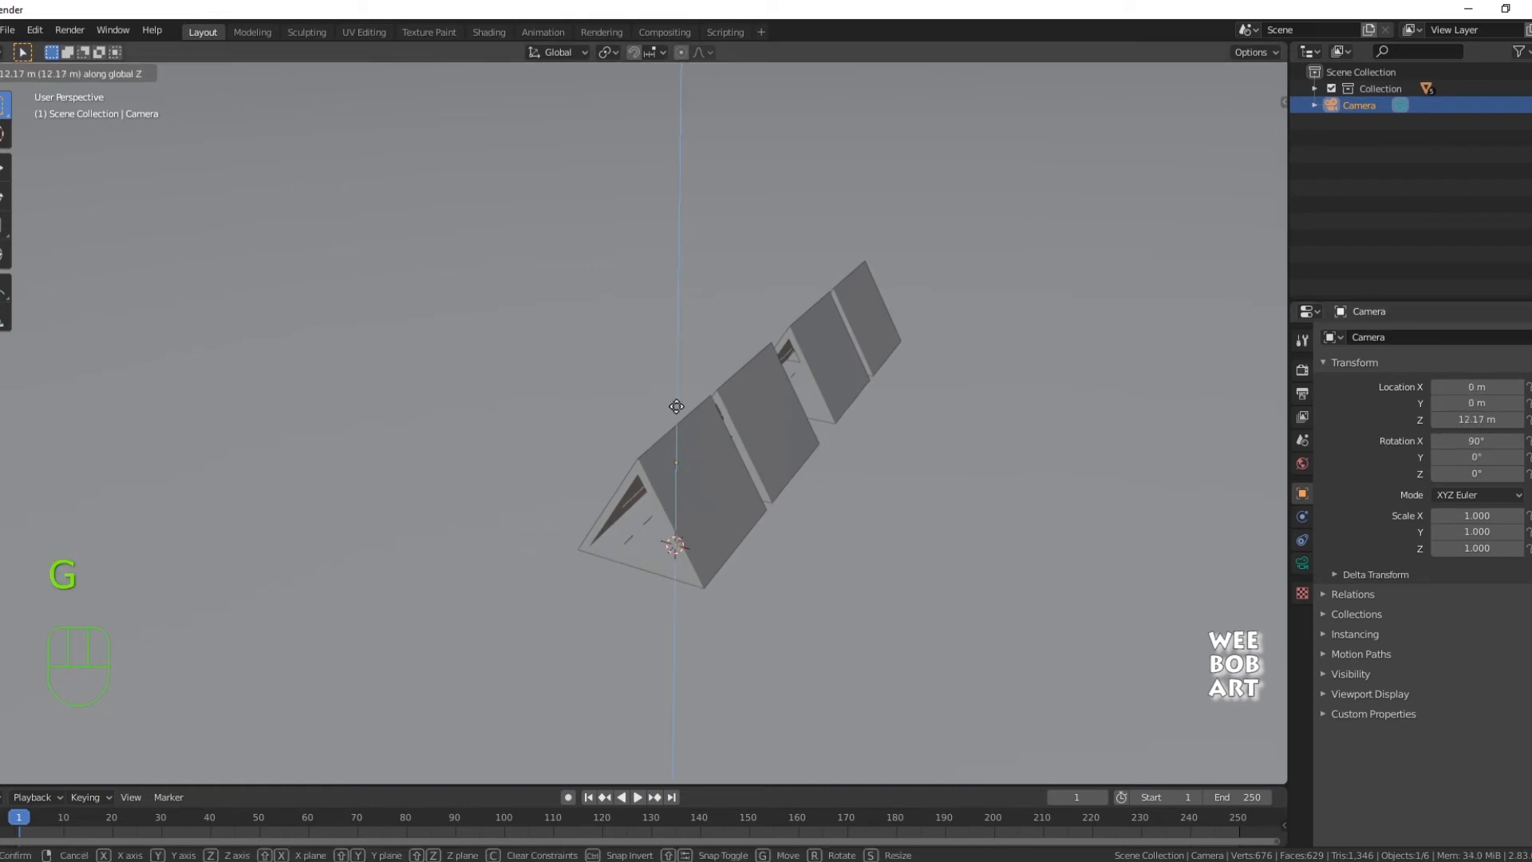
click(693, 340)
middle_drag(665, 511, 762, 430)
scroll(941, 449, up, 4)
middle_drag(762, 431, 809, 433)
scroll(702, 468, down, 1)
scroll(778, 444, down, 4)
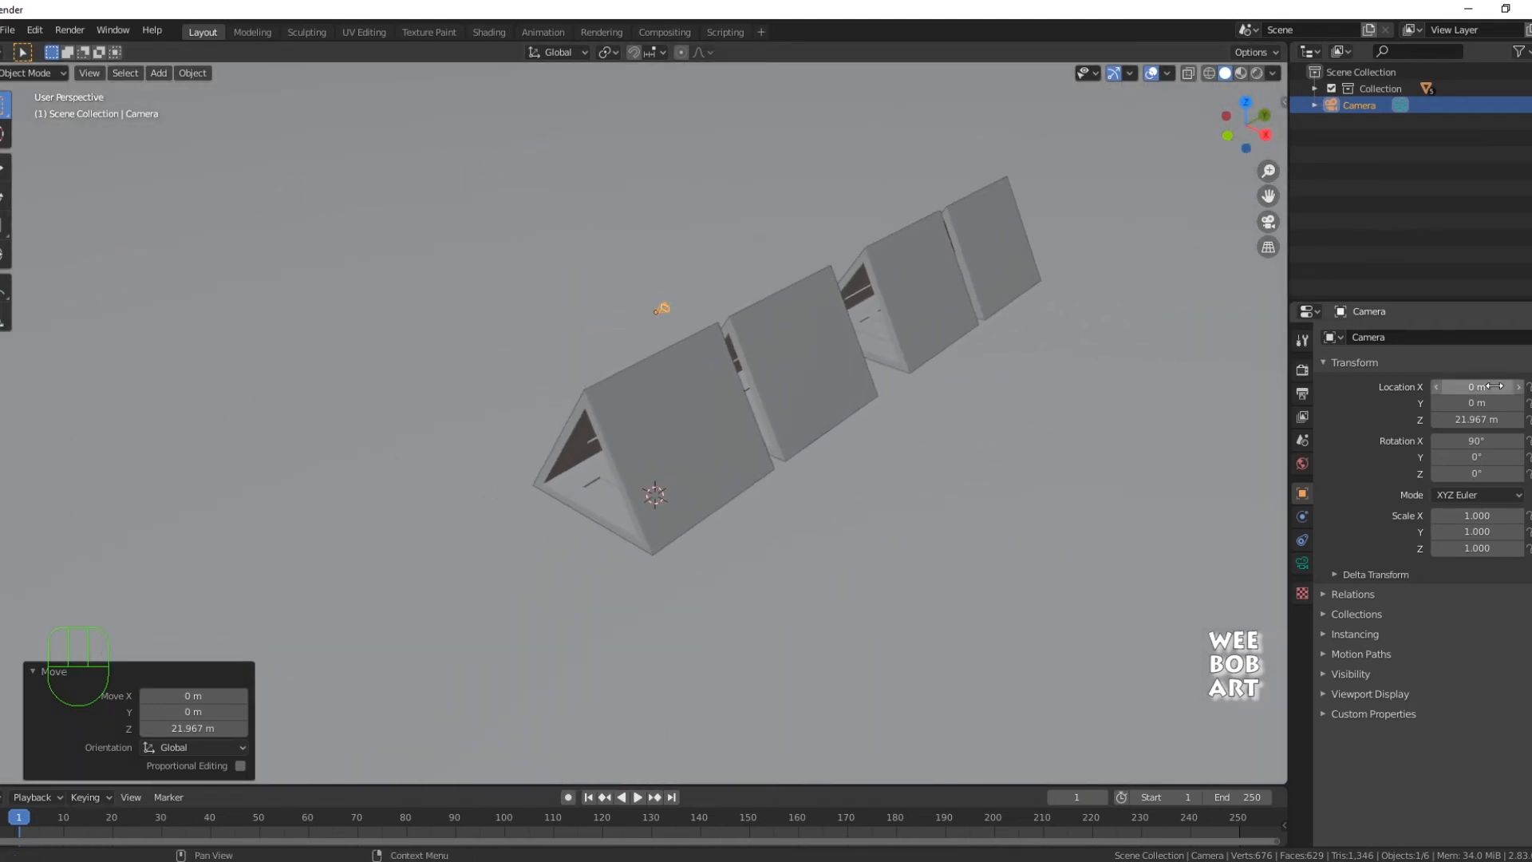
drag(1494, 386, 1472, 419)
key(ctrl+z)
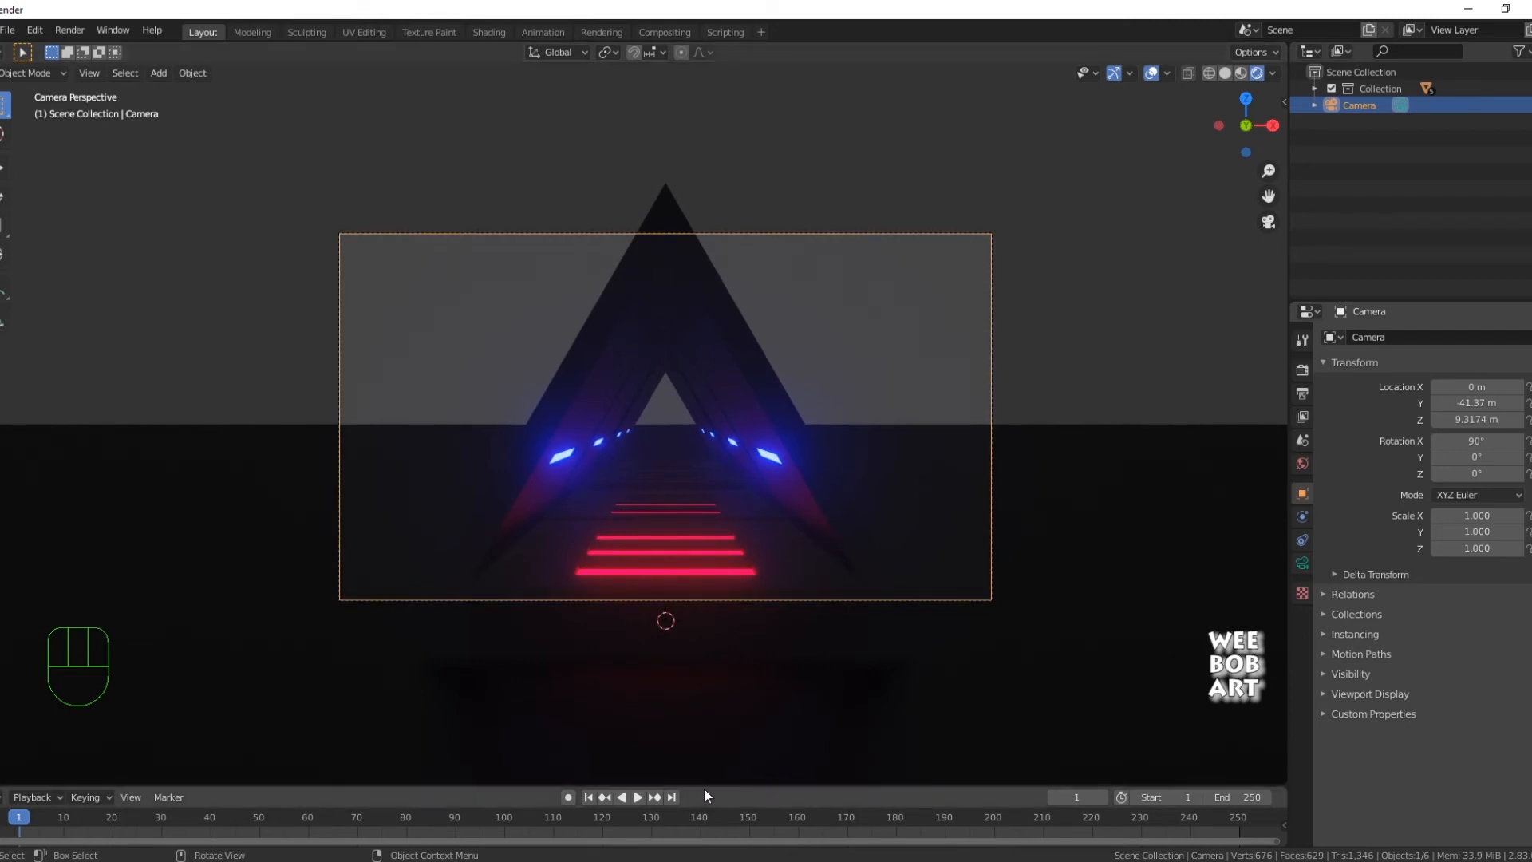
- Enlarge the timeline and keyframe the camera's location and rotation on all axes at frame 1
drag(703, 788, 718, 712)
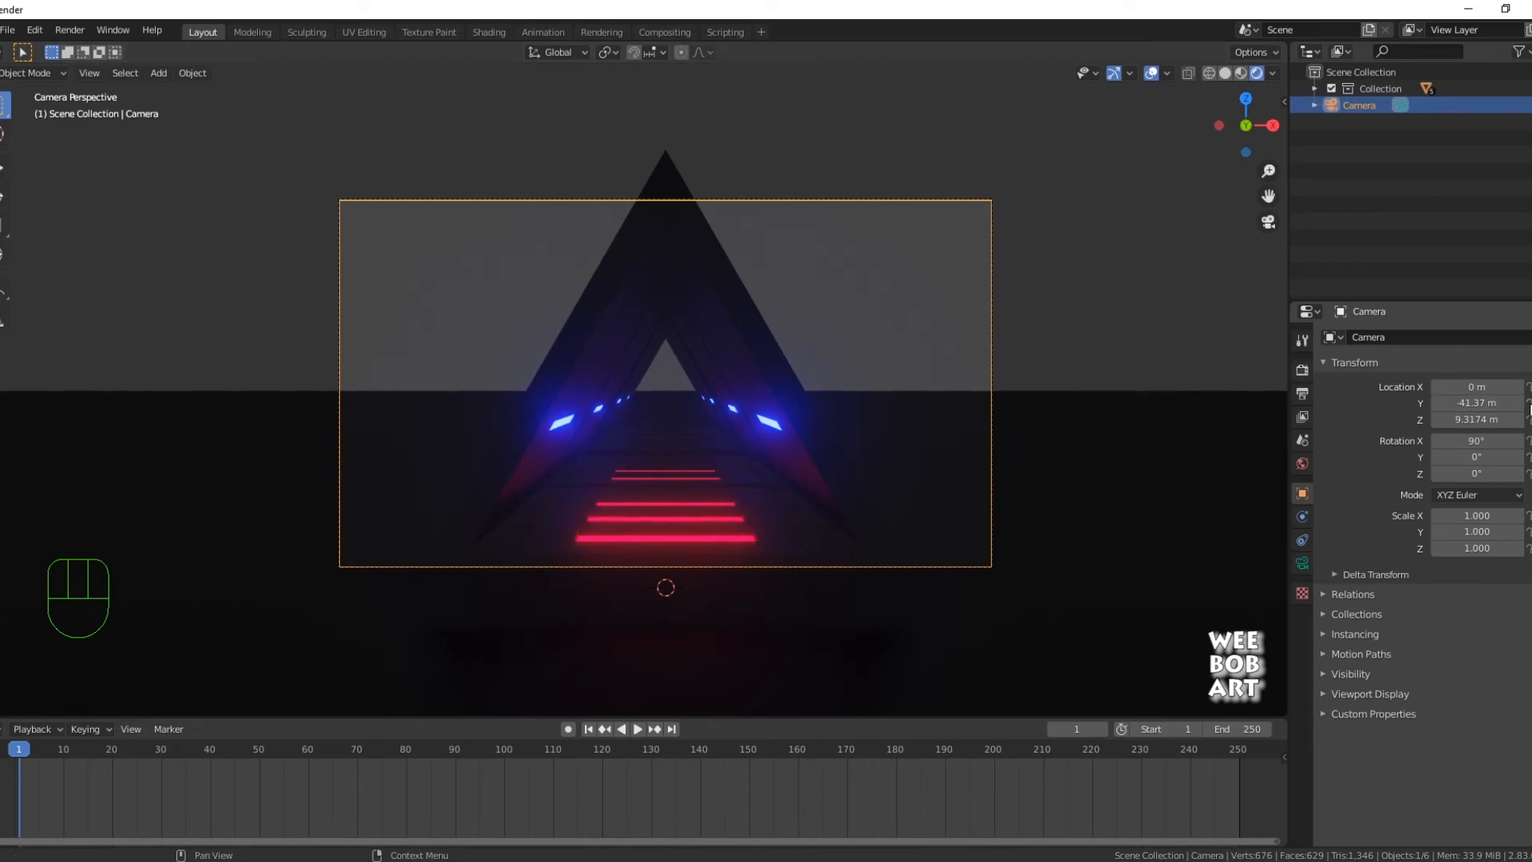
click(1531, 387)
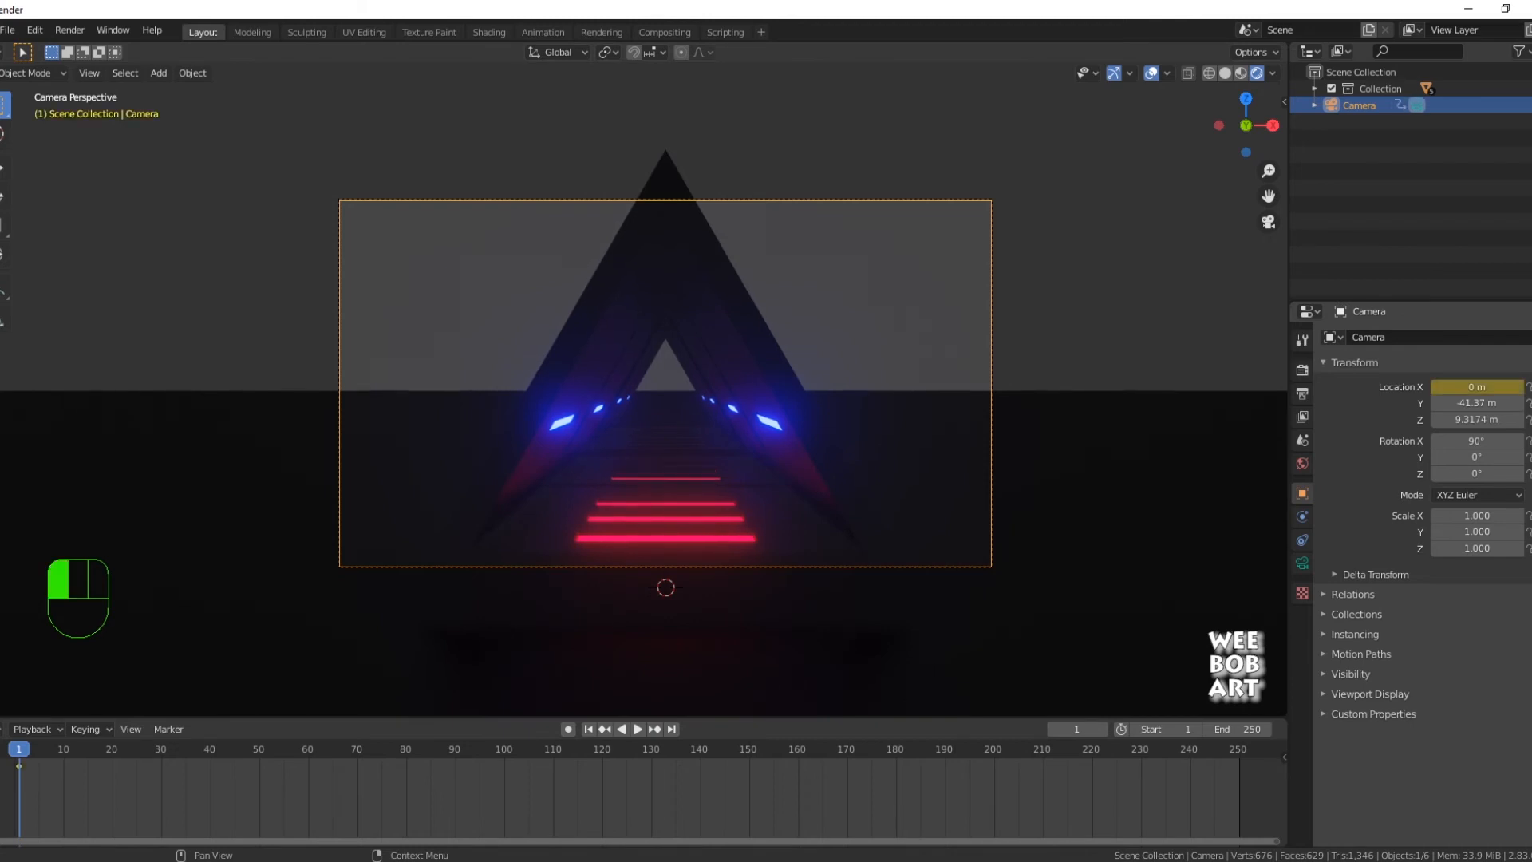
click(1531, 403)
click(1531, 419)
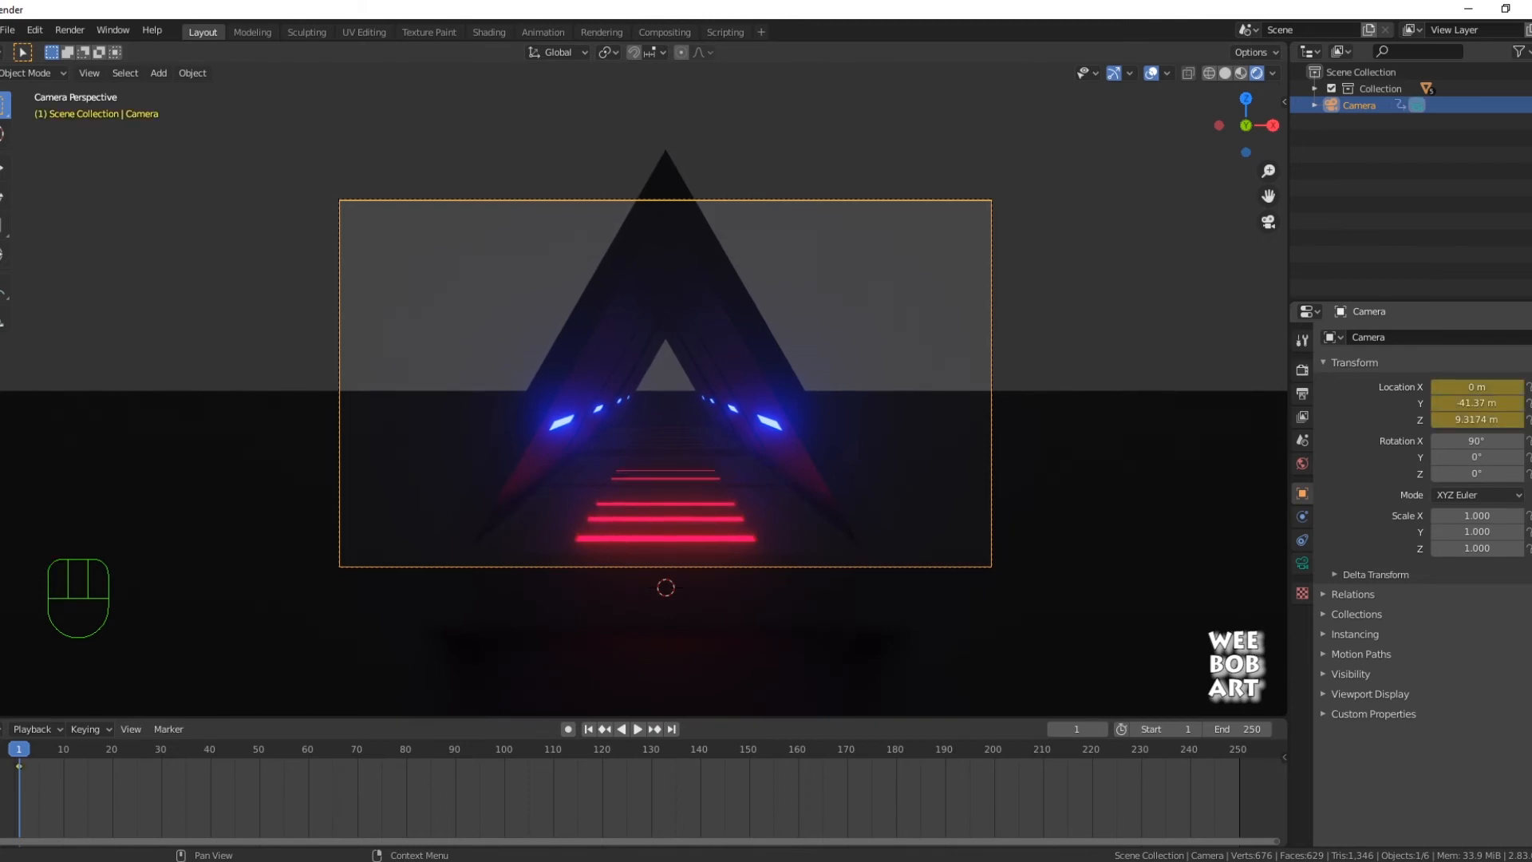
click(1528, 440)
click(1527, 456)
click(1528, 473)
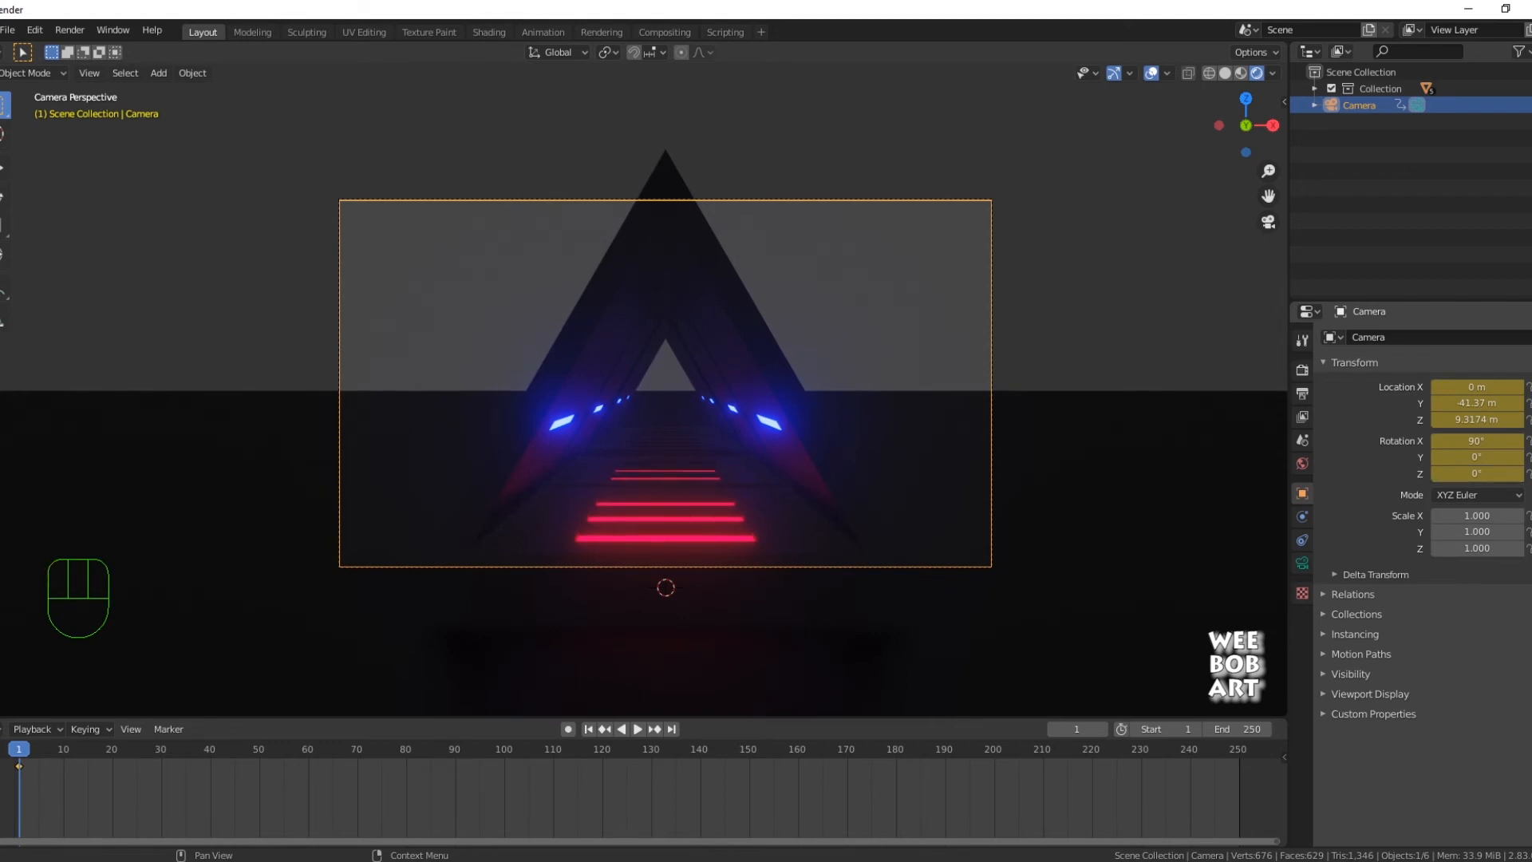
- Go to frame 120 and set the camera's Y location to 75 m
drag(21, 755, 601, 769)
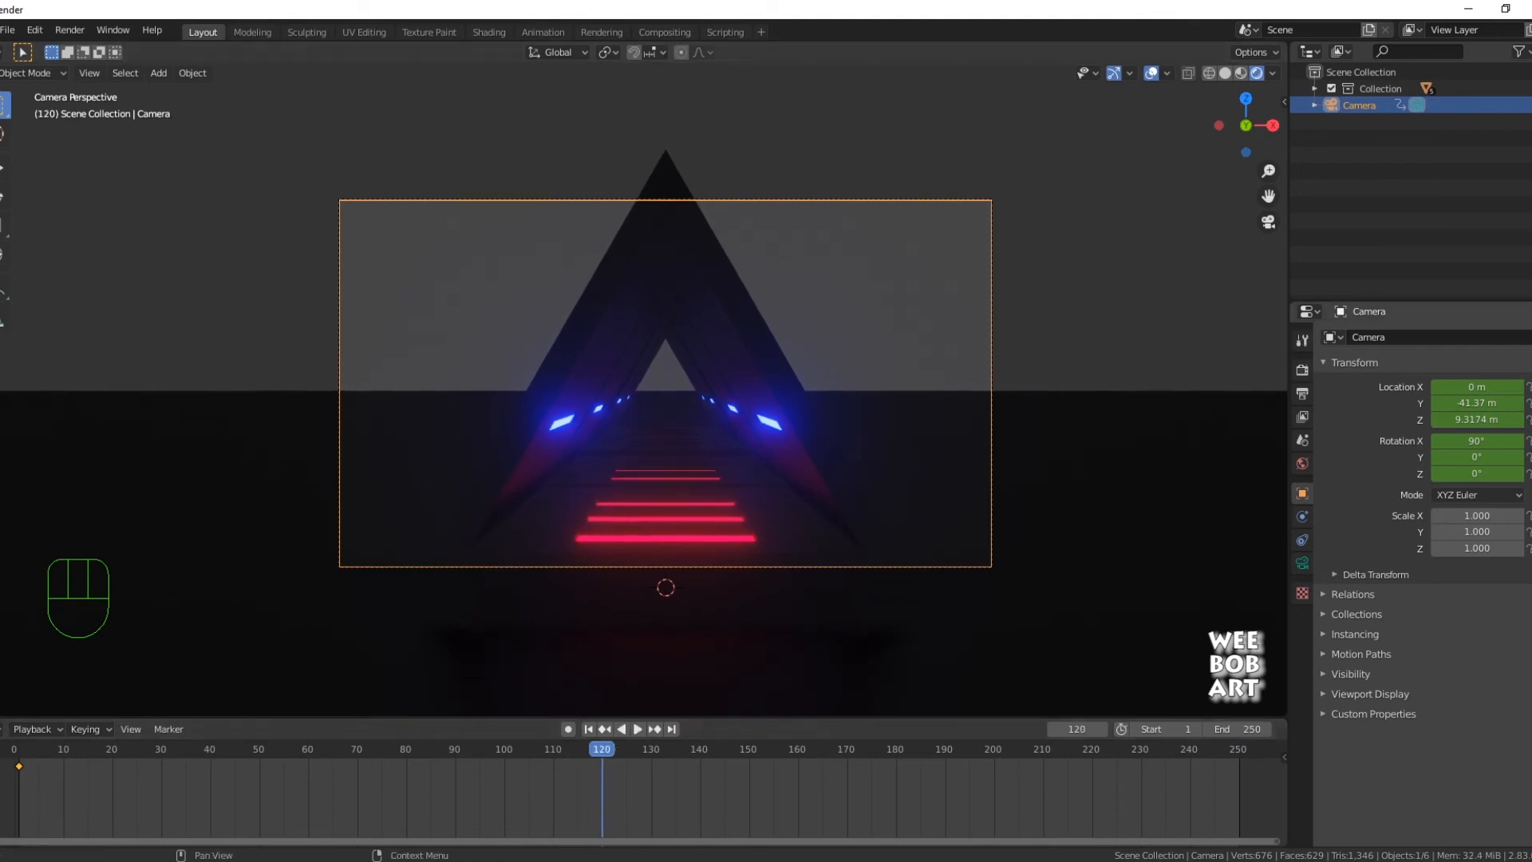
drag(1473, 386, 1529, 402)
key(ctrl+z)
click(1470, 403)
click(1428, 407)
click(1476, 402)
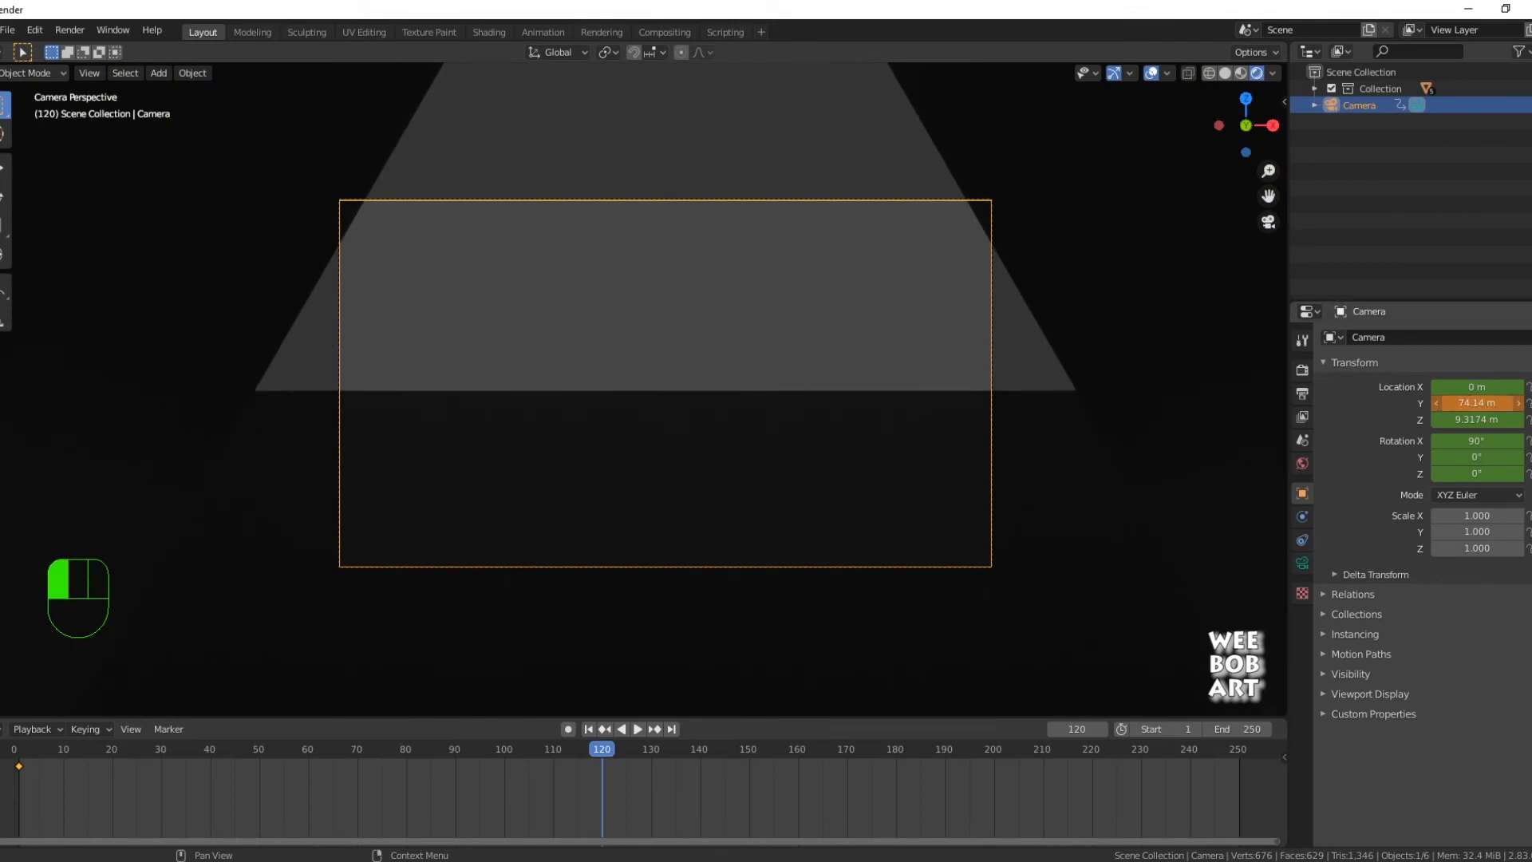
text(75)
key(Return)
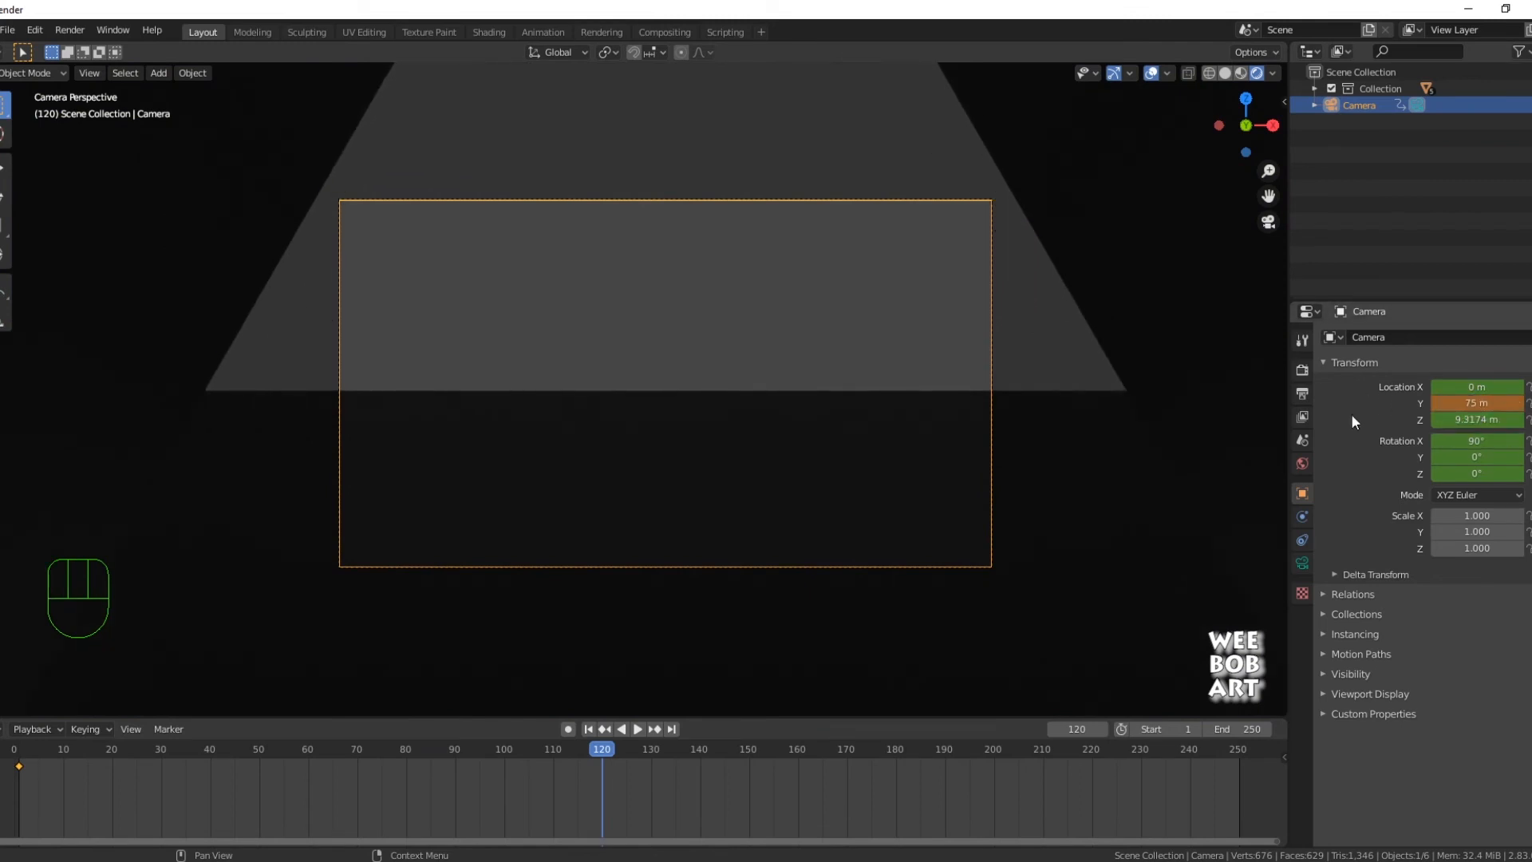
- Keyframe the camera's location and rotation on all axes at frame 120
key(i)
click(1527, 387)
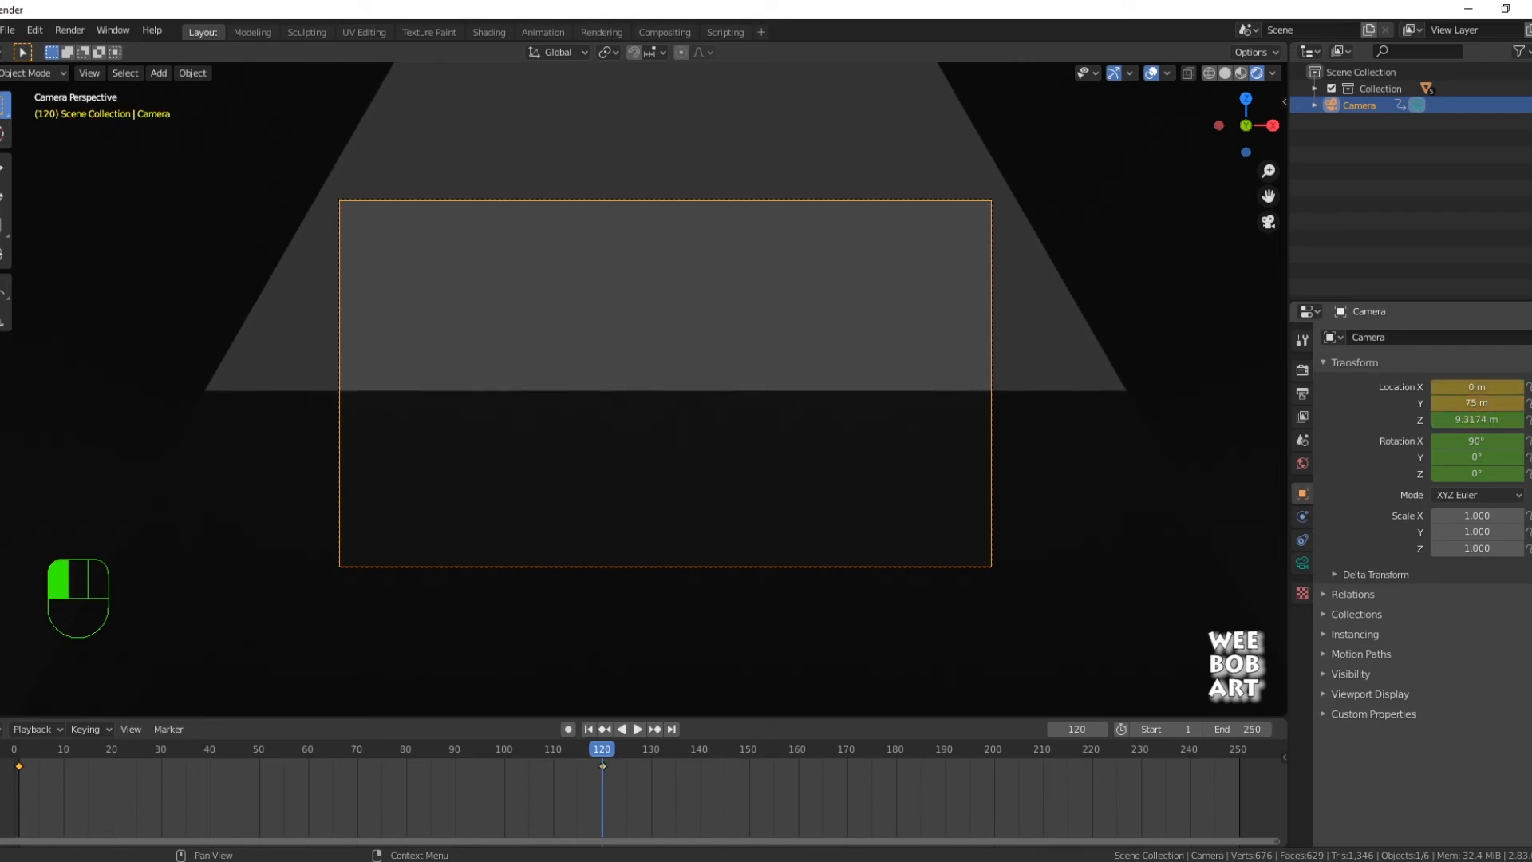
click(1527, 419)
click(1527, 440)
click(1527, 456)
click(1527, 473)
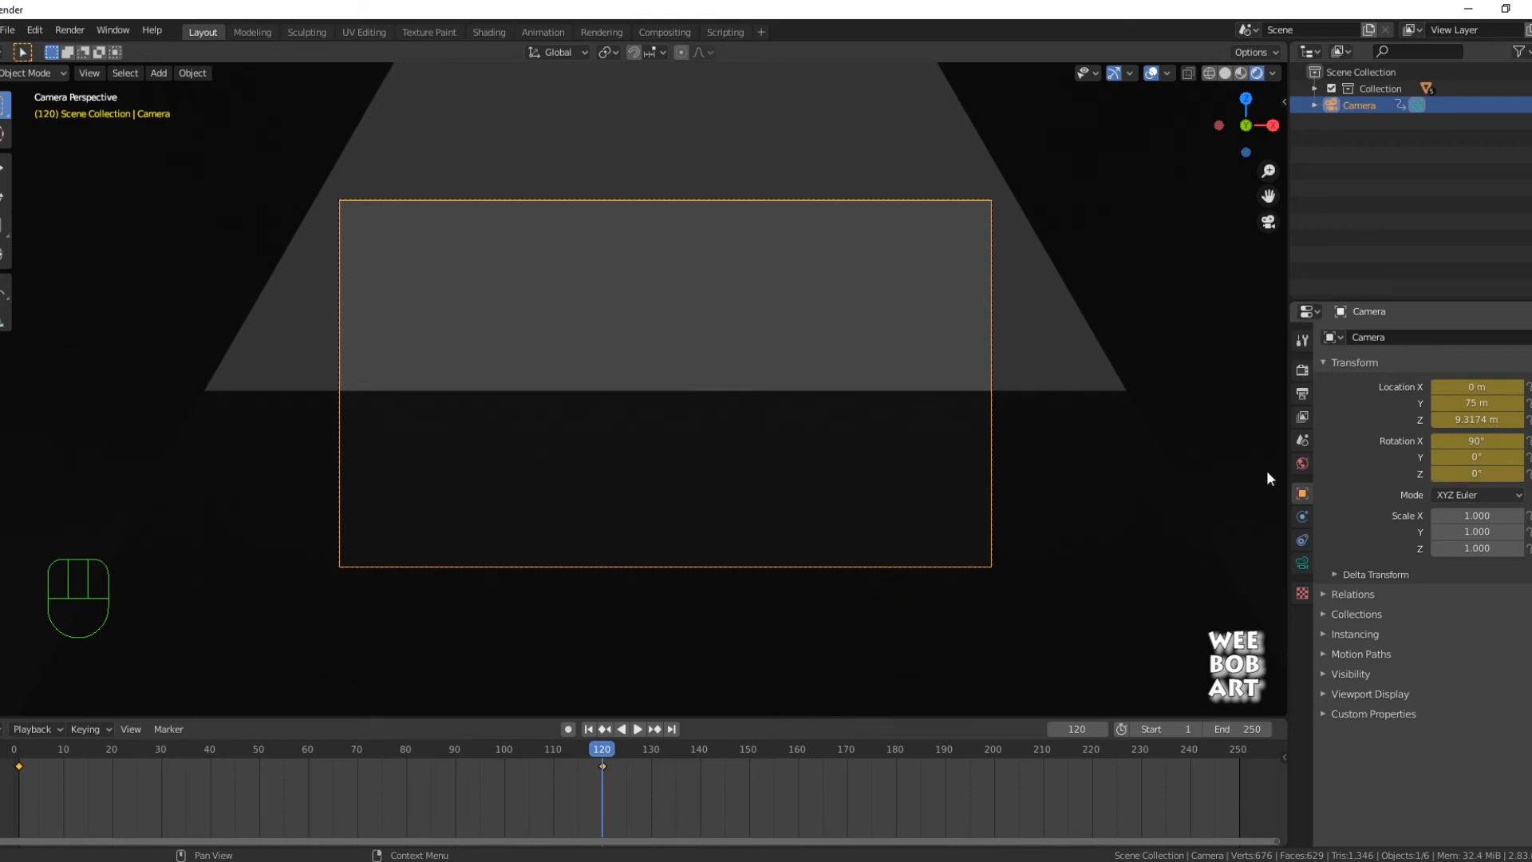
- Play the animation to check the camera's flight through the prisms, stopping just past the last keyframe
drag(648, 750, 49, 785)
click(638, 729)
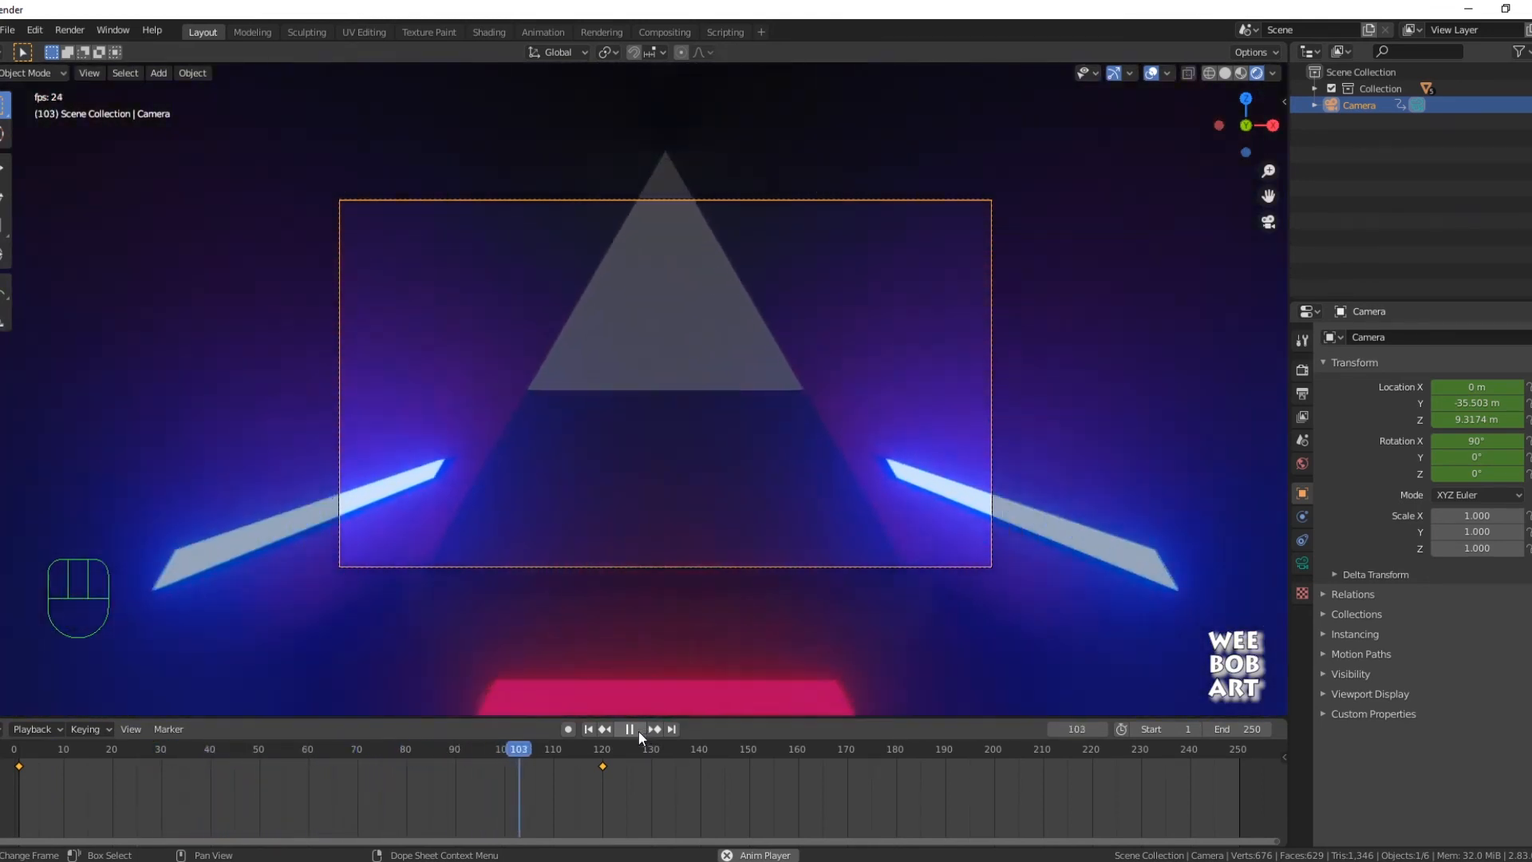
click(639, 731)
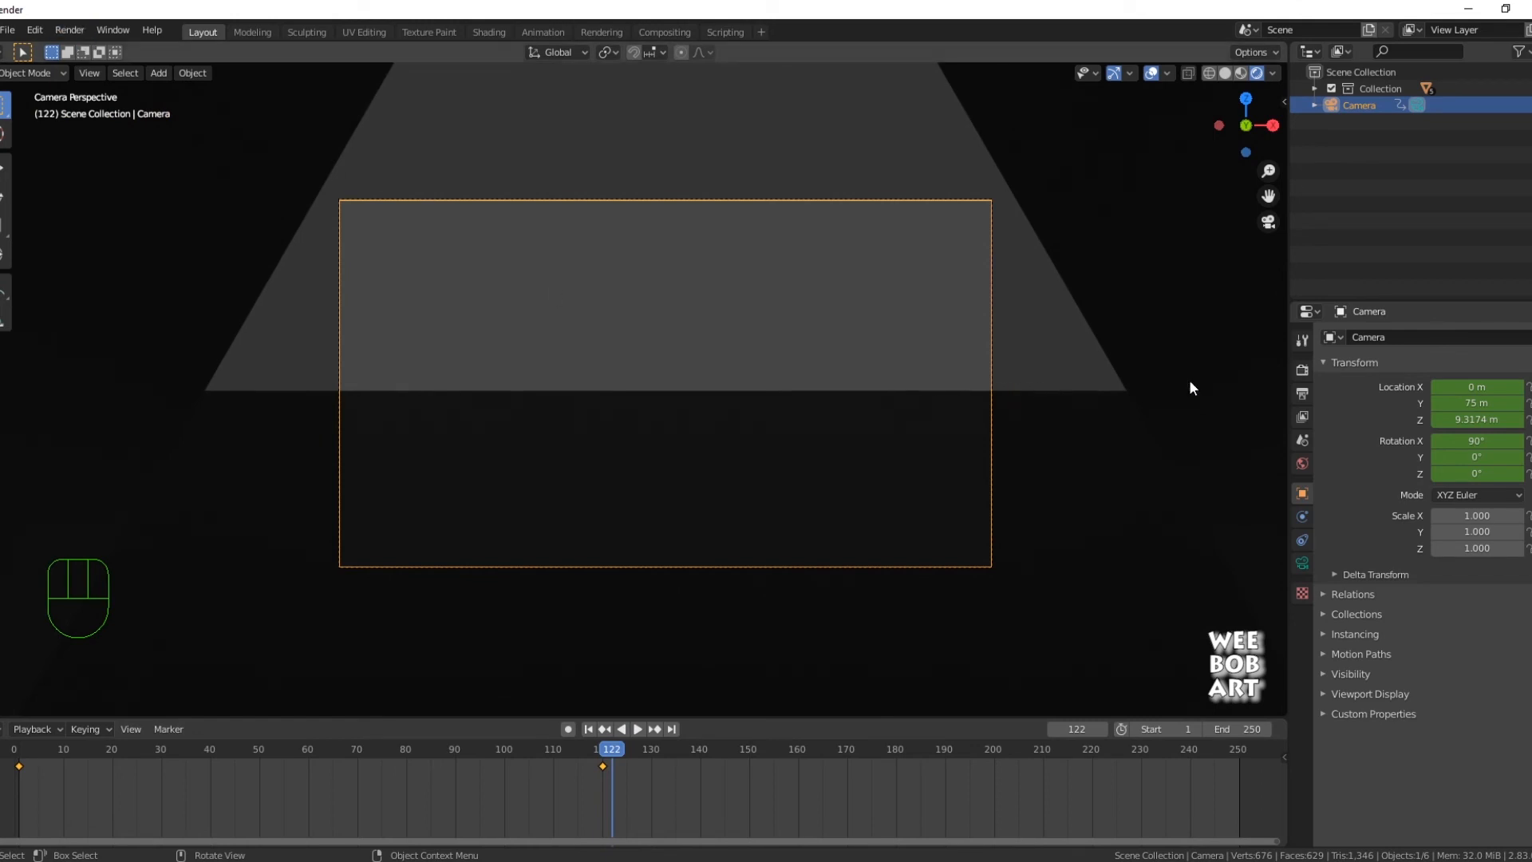
- Set the animation's end frame to 130, ten frames past the camera's last keyframe
click(1301, 371)
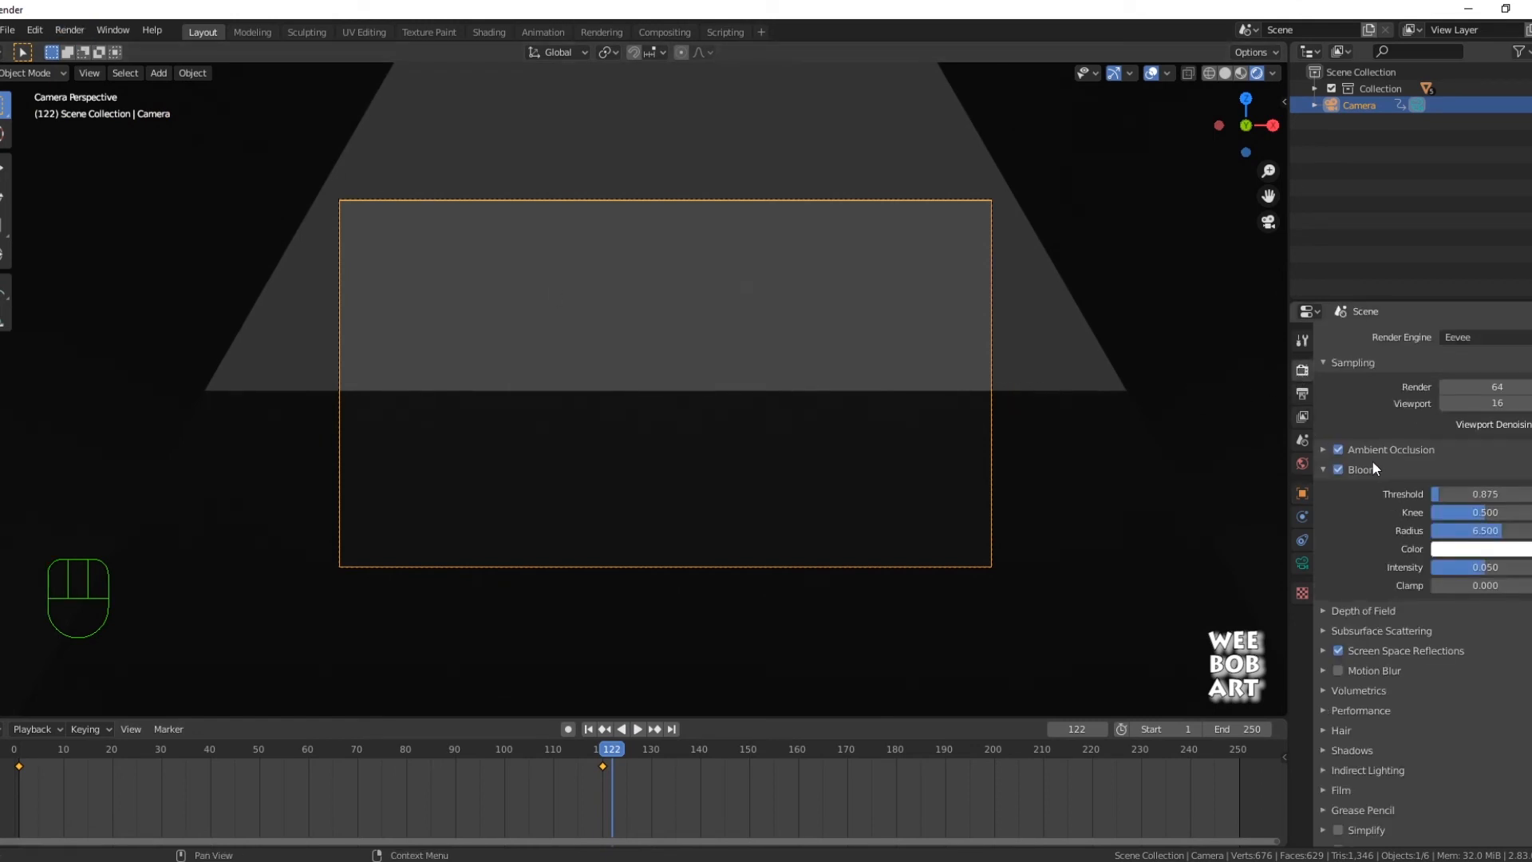
click(1304, 393)
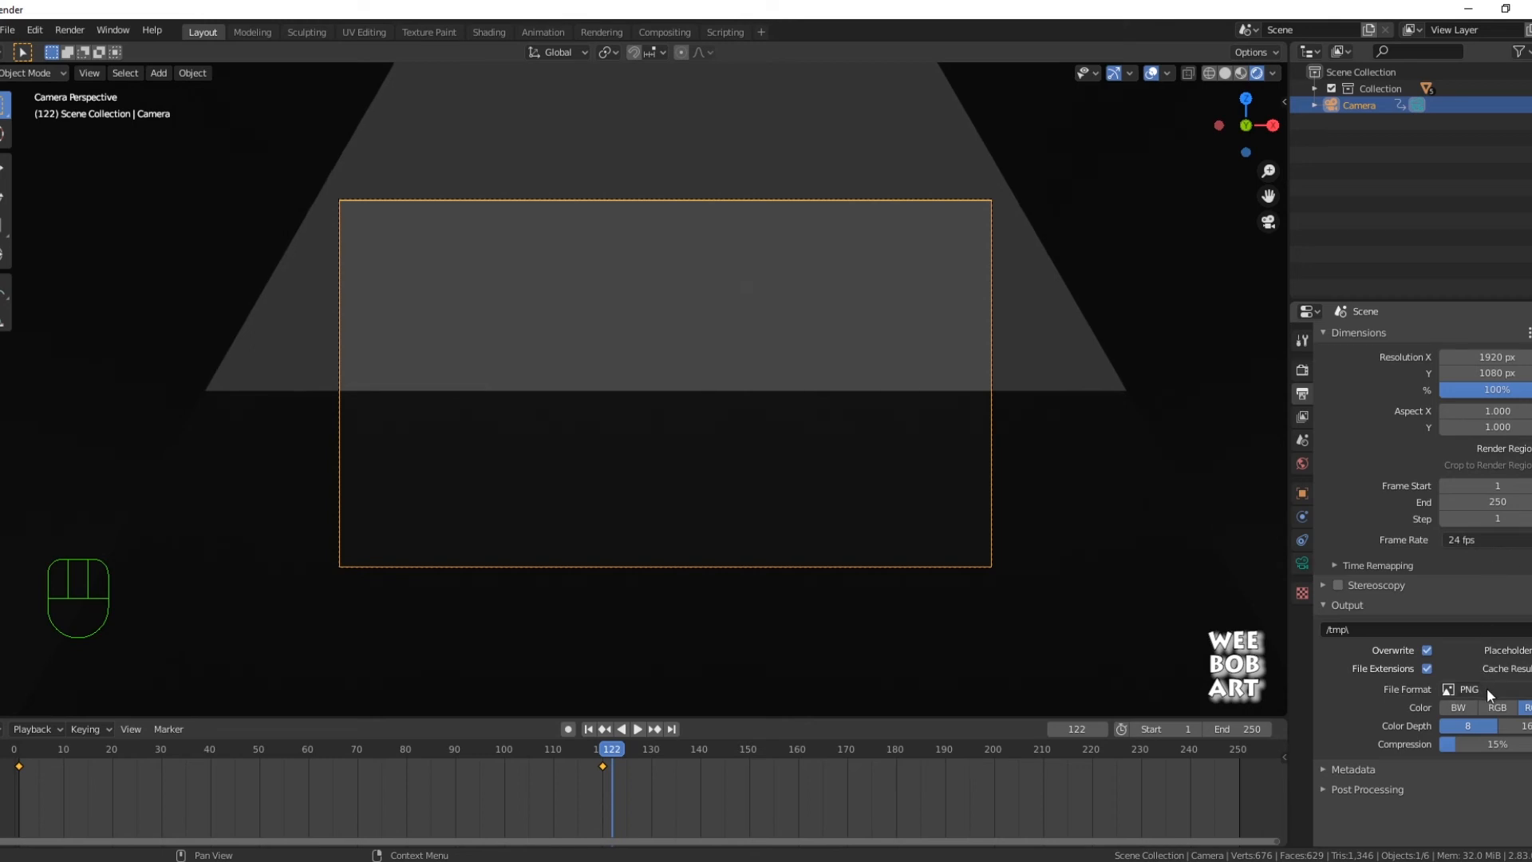
click(1244, 728)
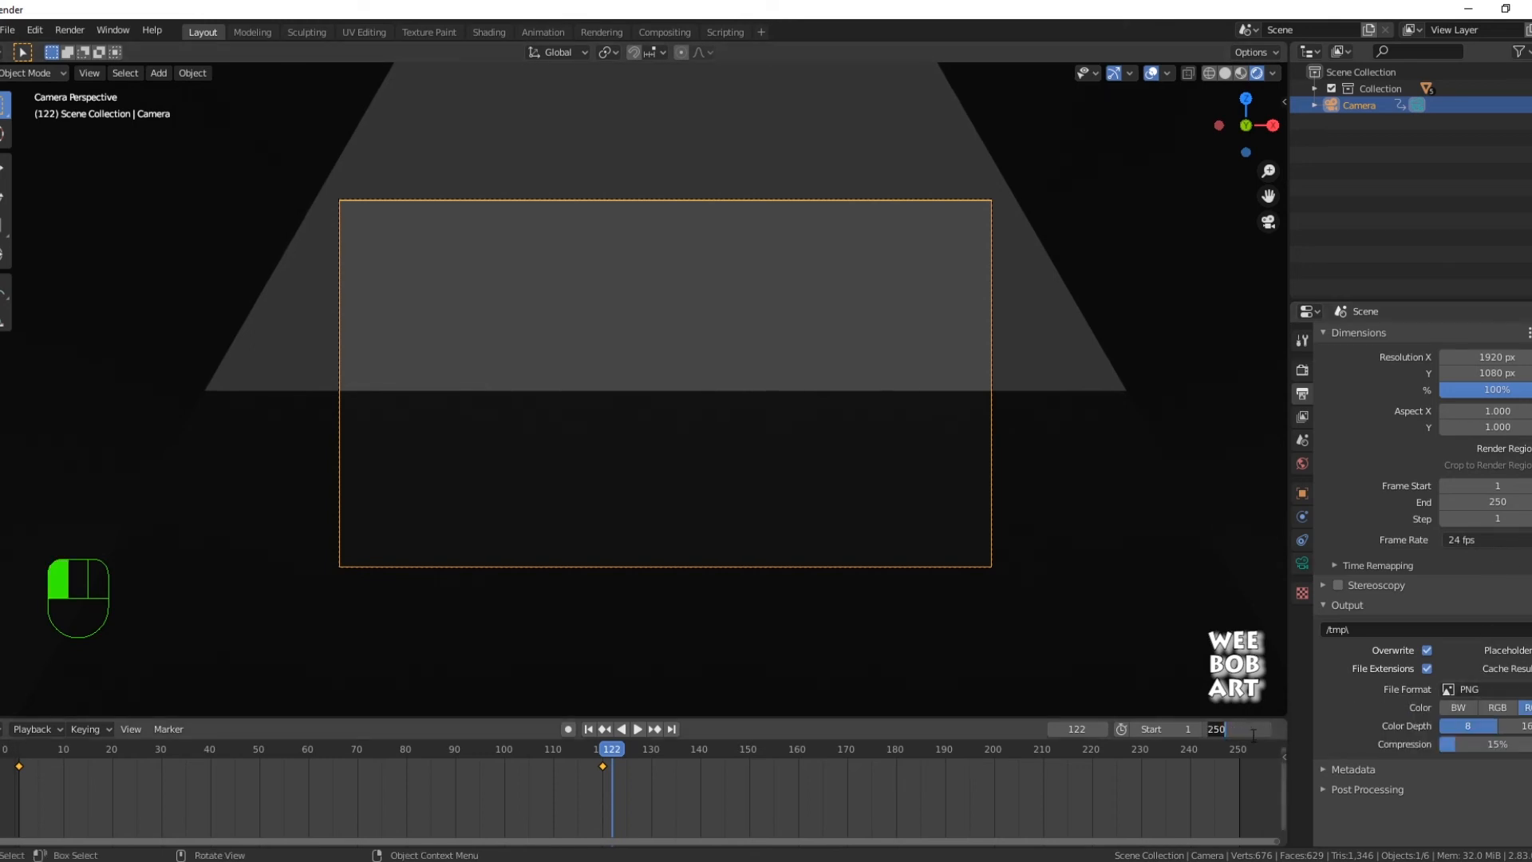
key(Return)
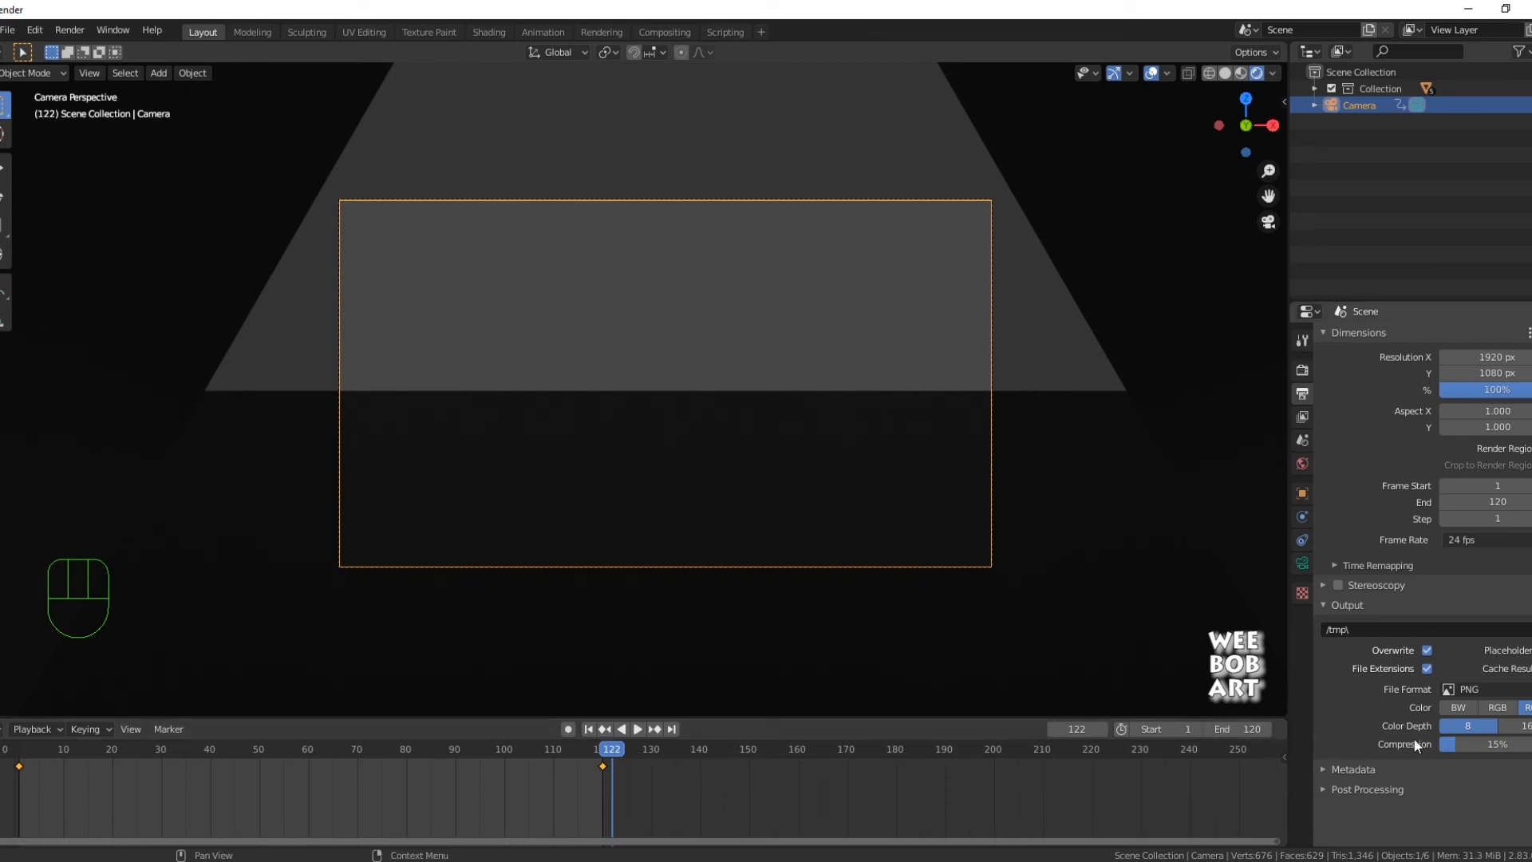
click(1258, 724)
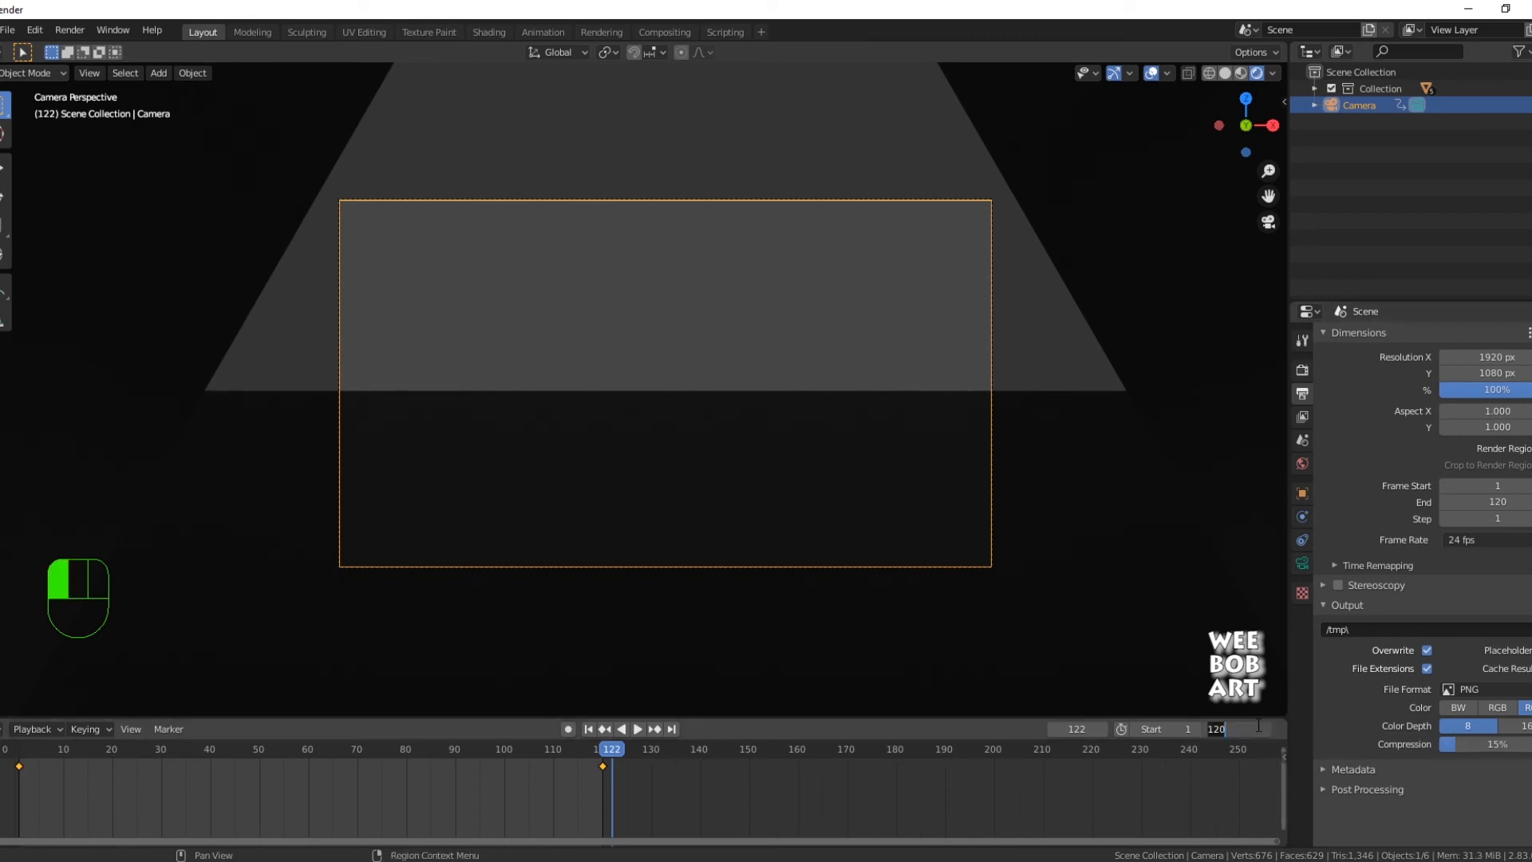
text(130)
key(Return)
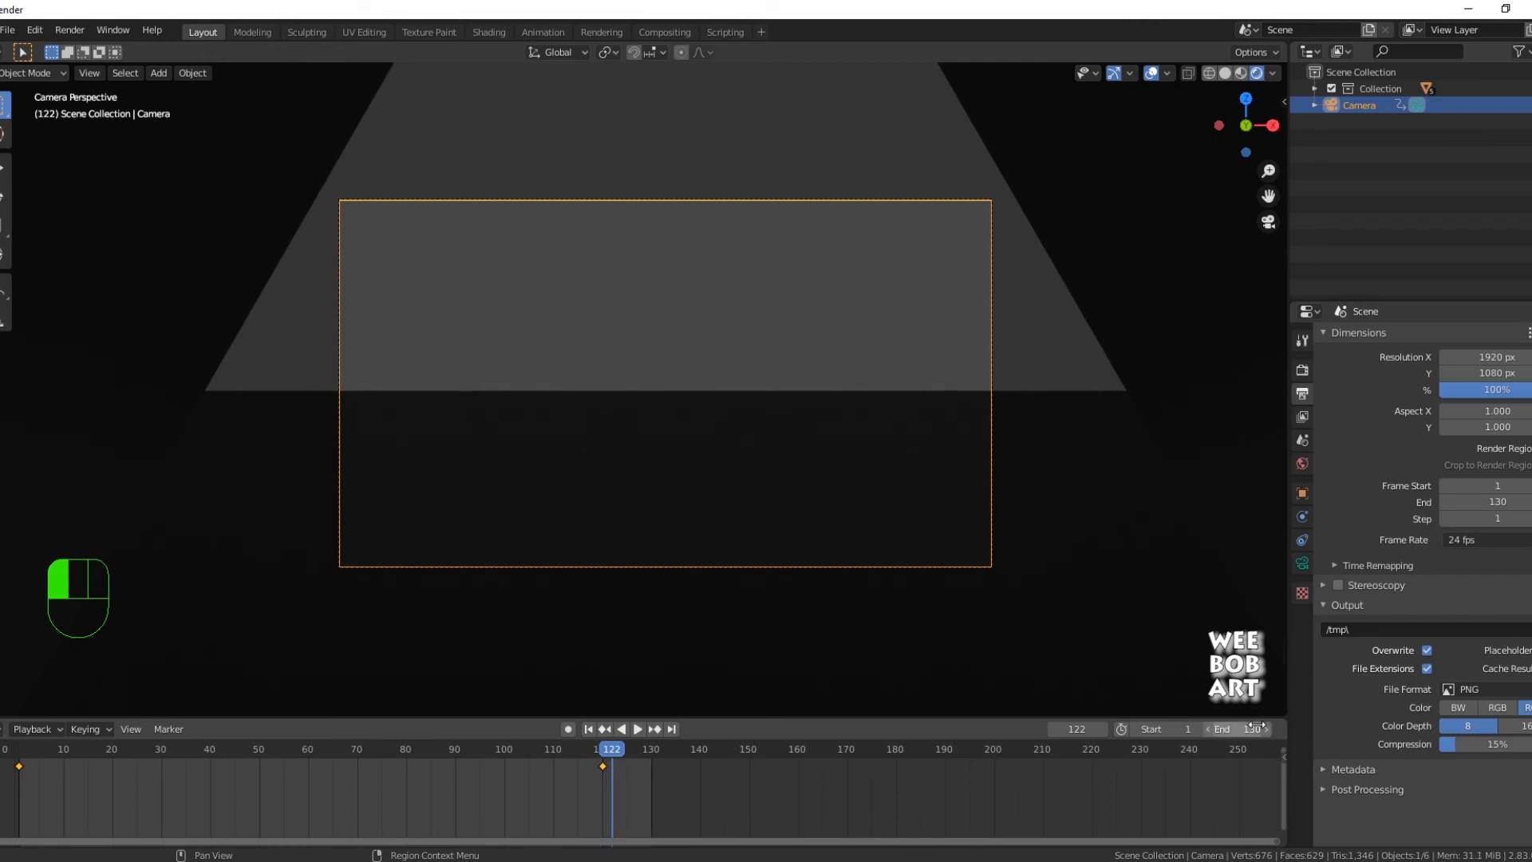
- Set the render output path to D:\Adobe Videos\TUNNELtron and the file format to AVI JPEG
click(1357, 628)
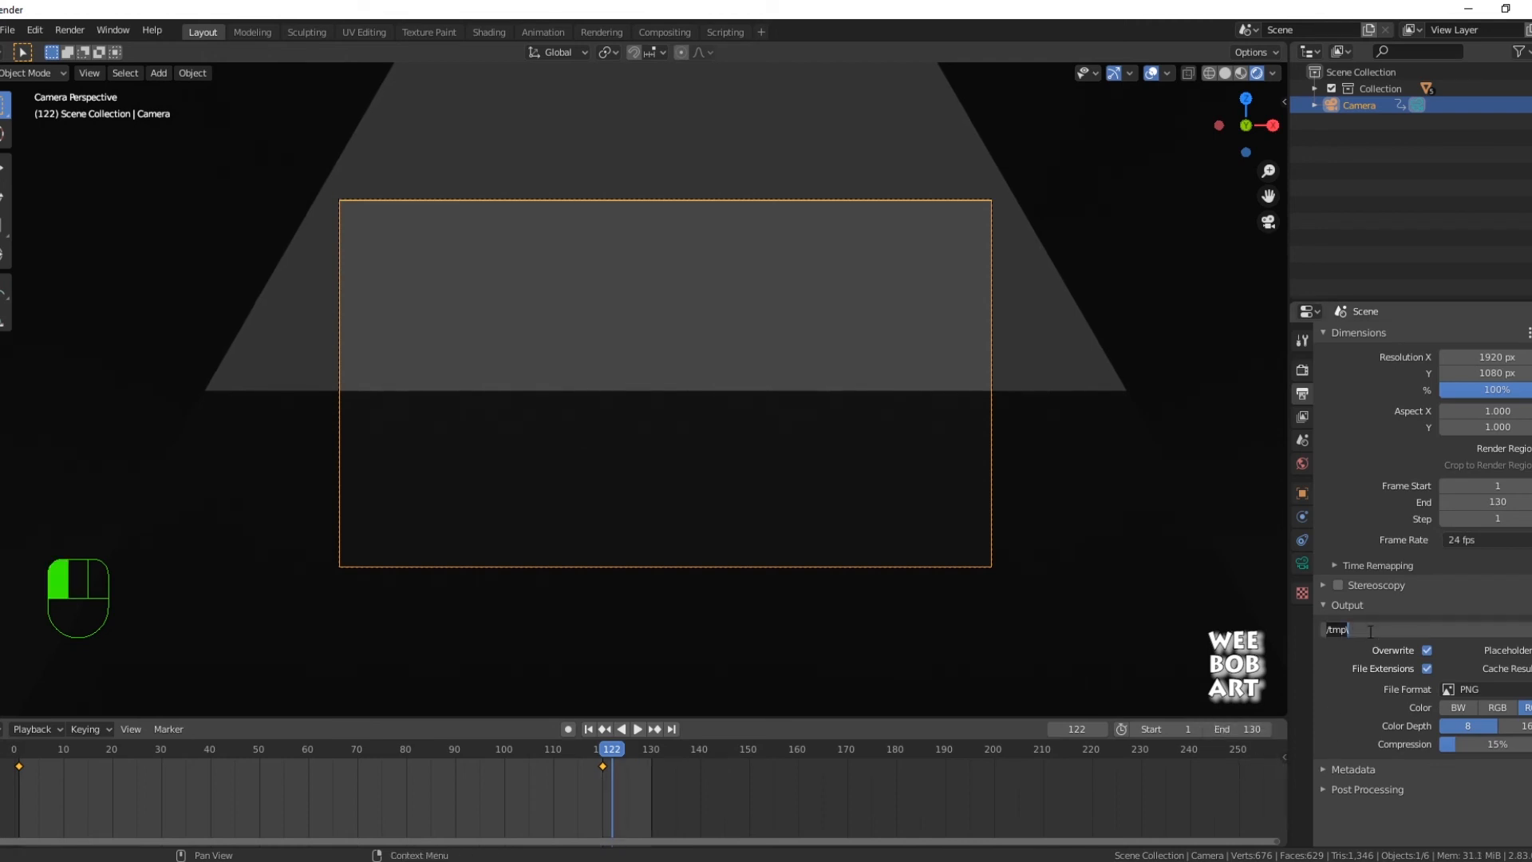
click(1528, 630)
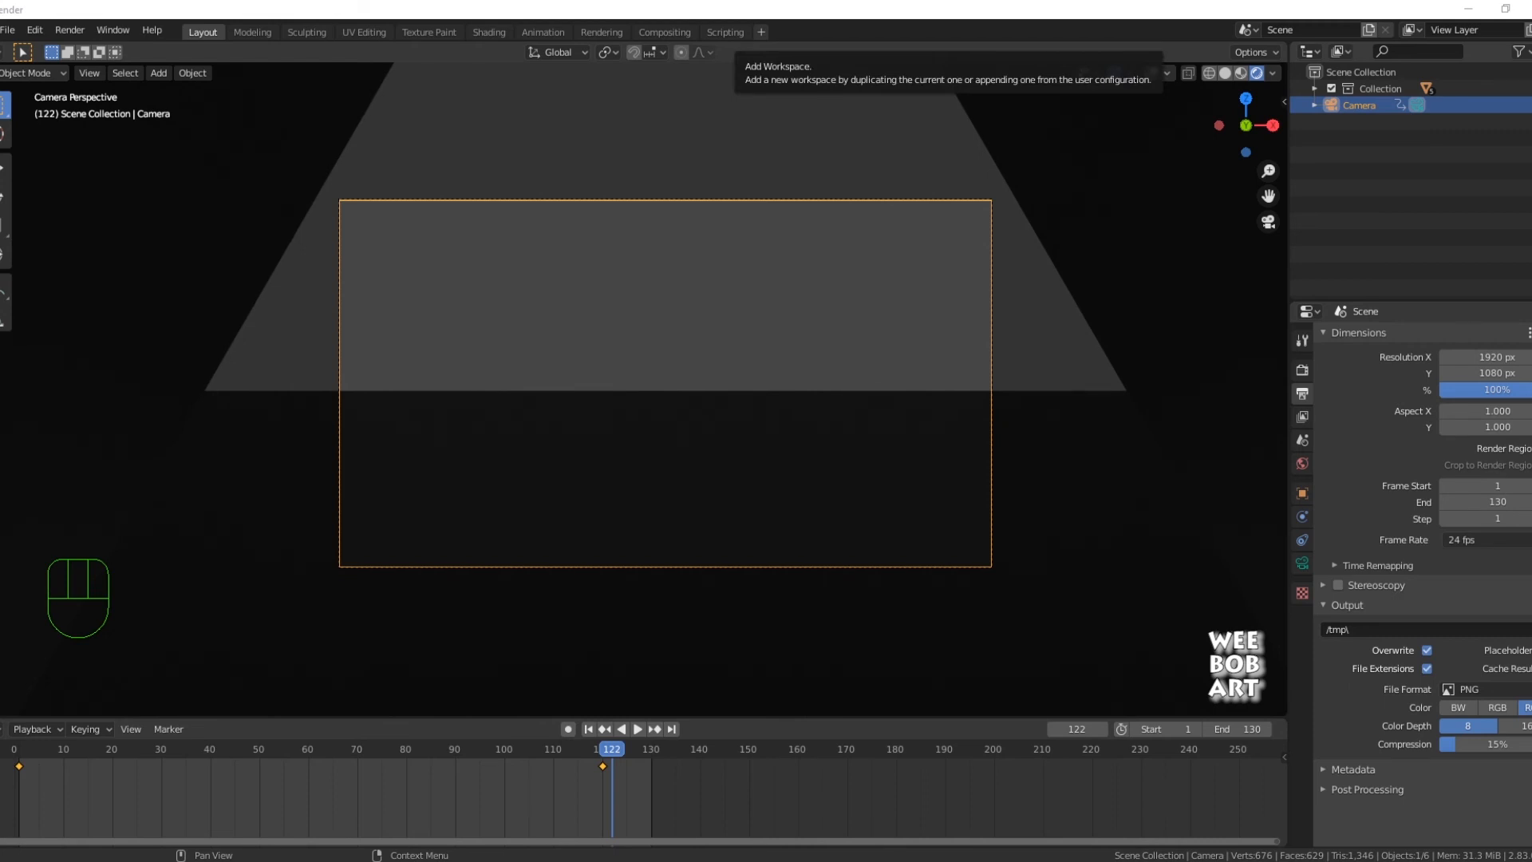
key(Return)
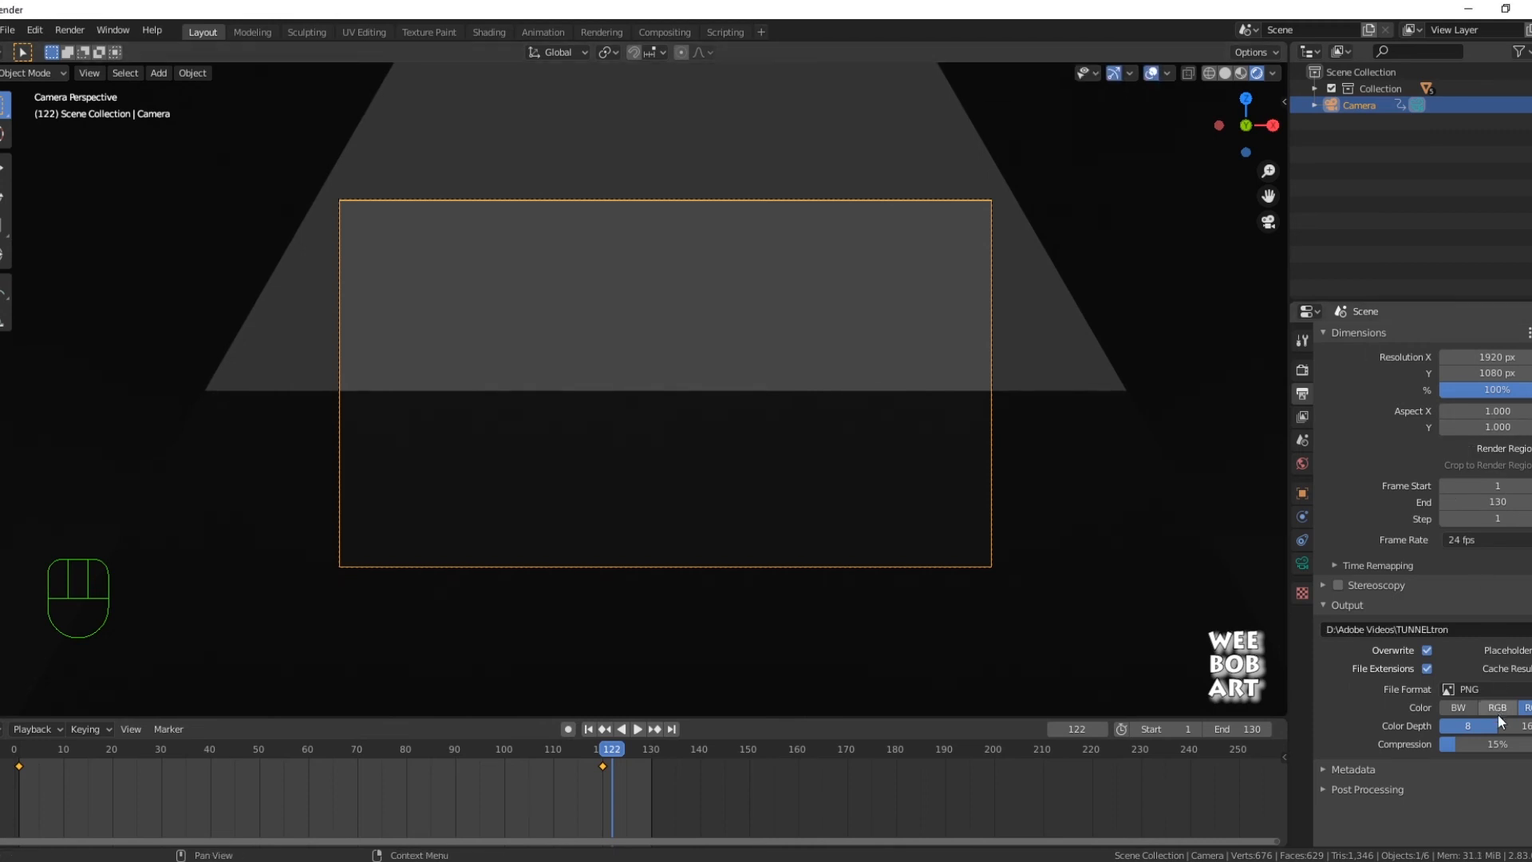
click(1512, 691)
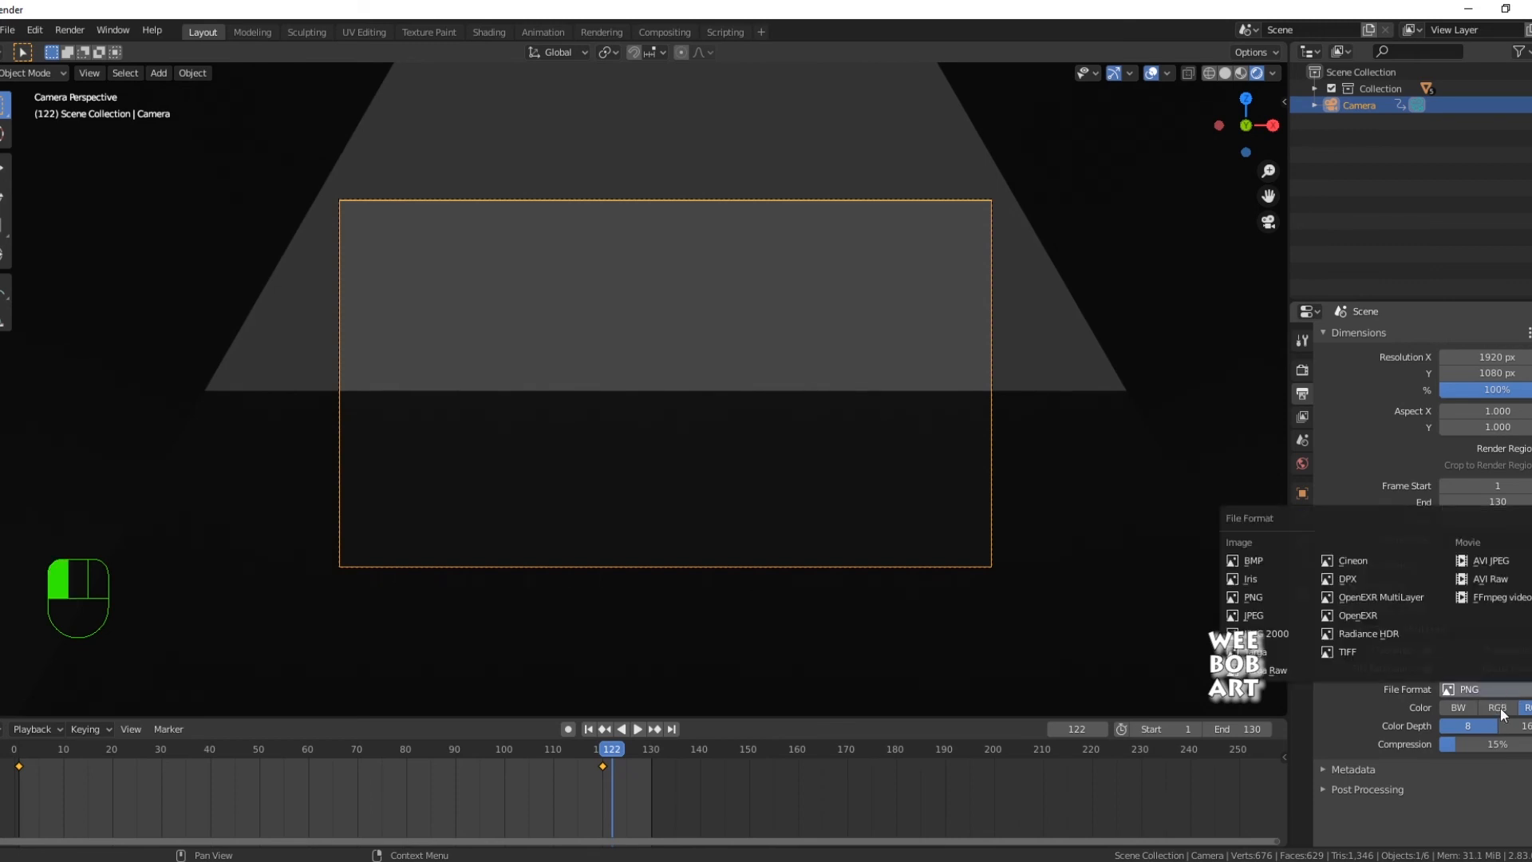
click(1505, 563)
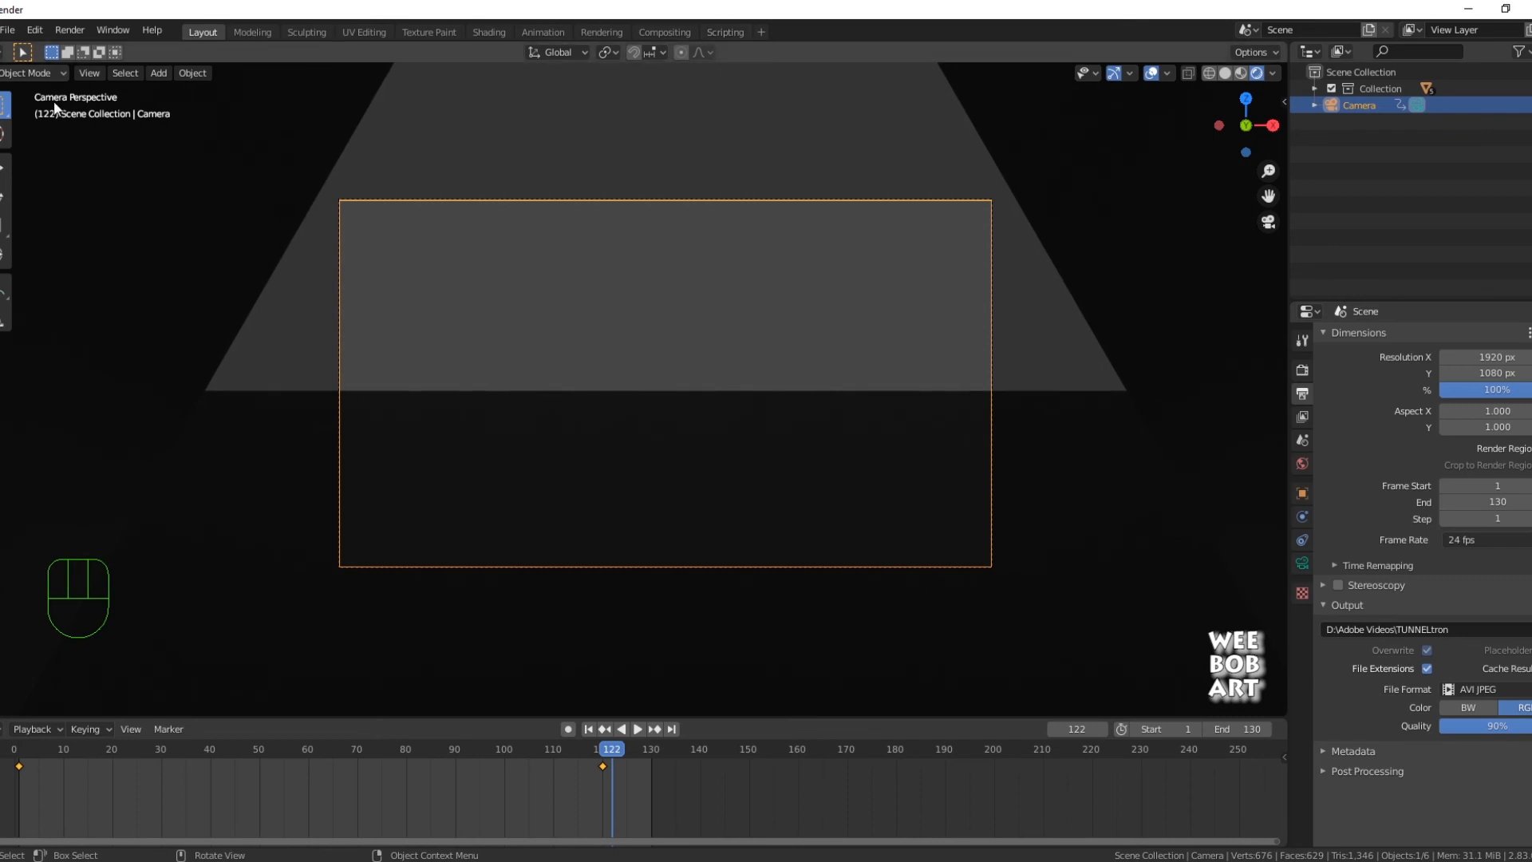
- Try rendering the animation with the AVI JPEG output settings
click(70, 32)
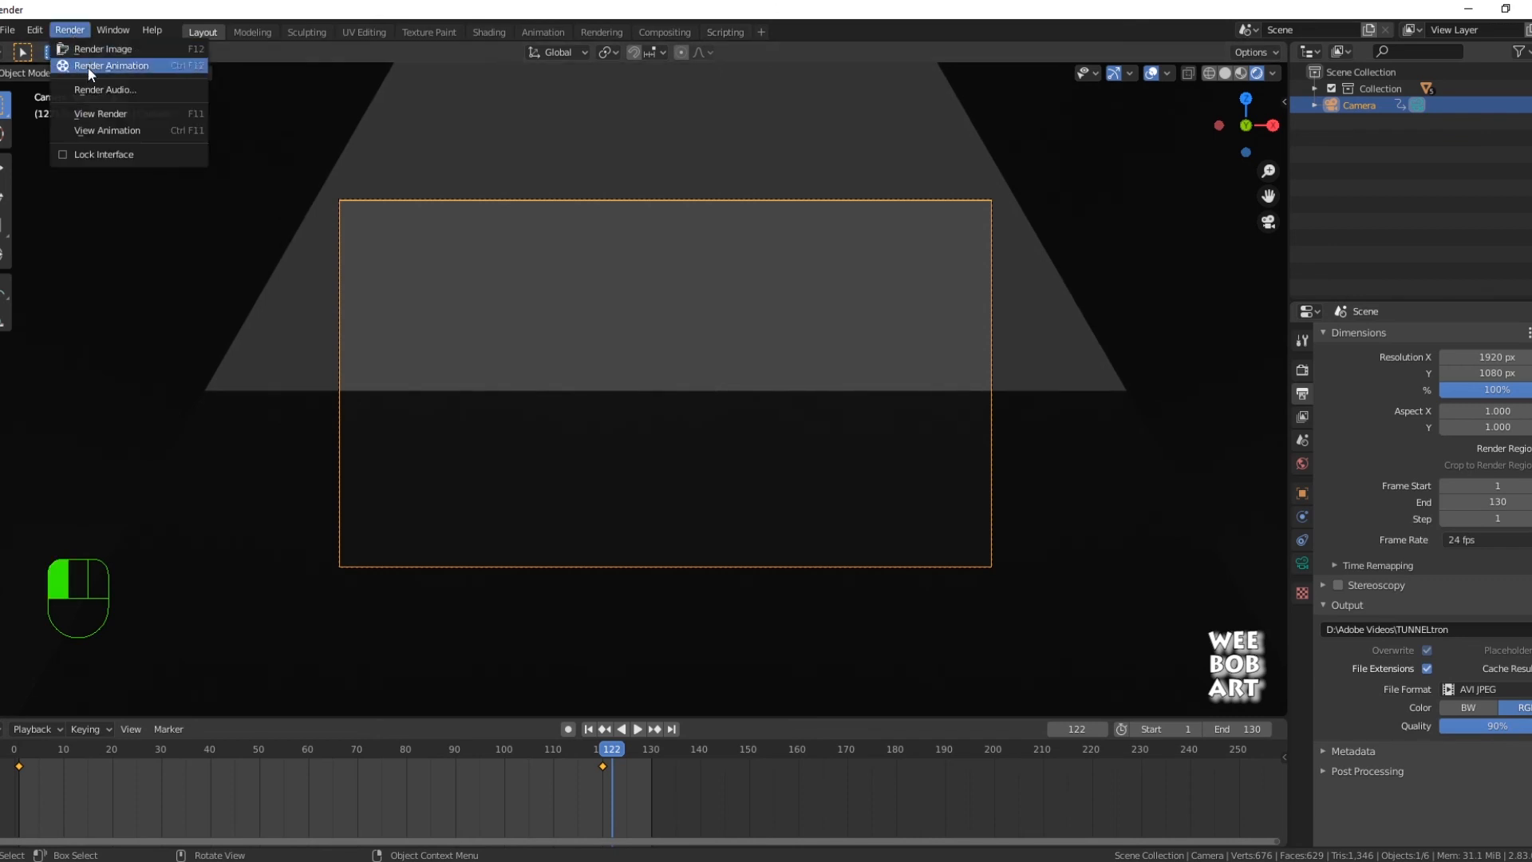
click(88, 66)
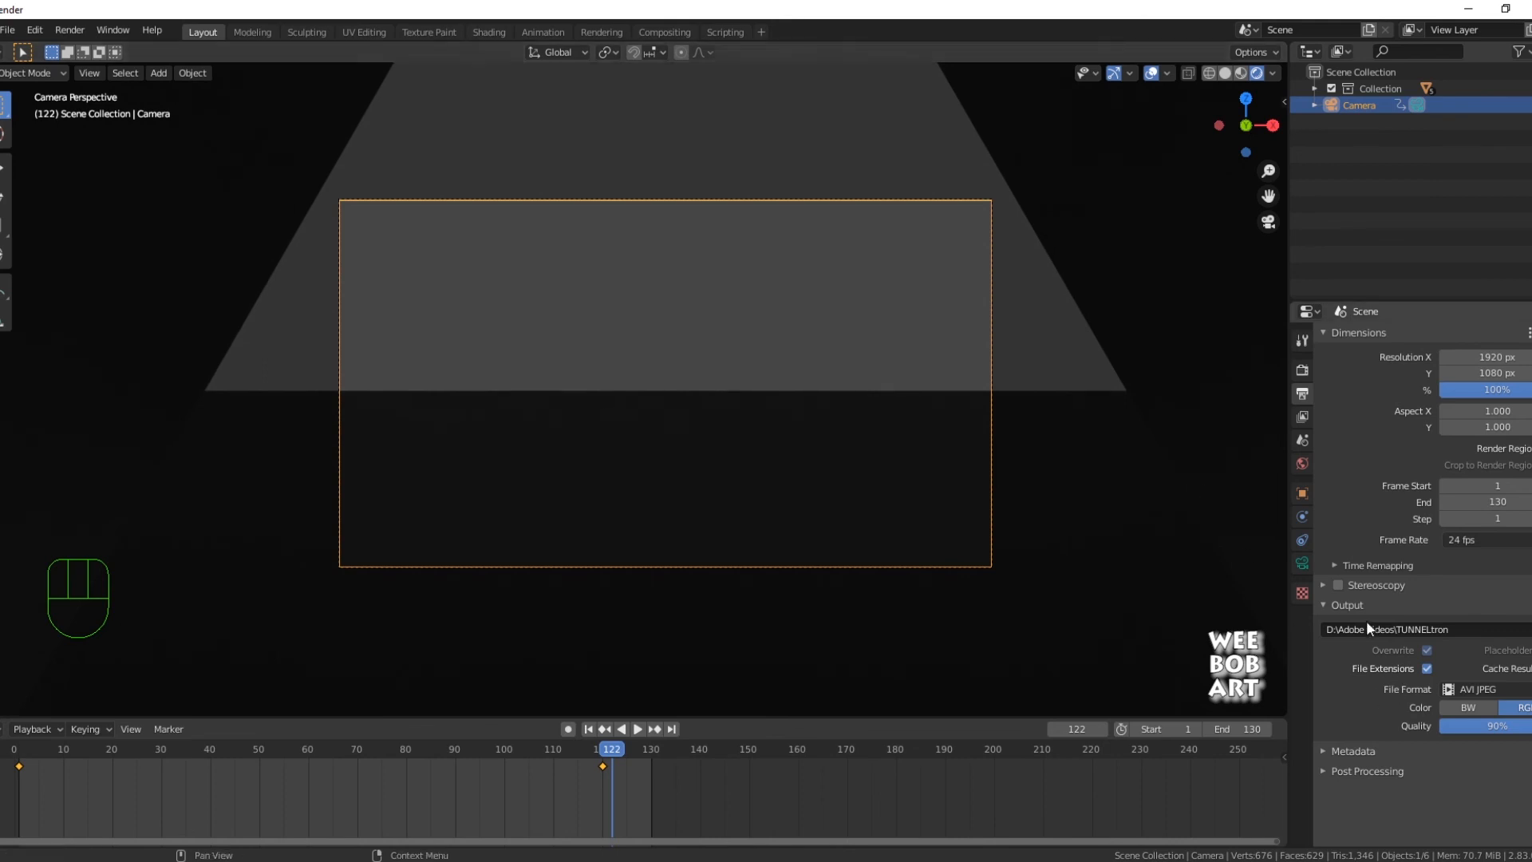
- Change the world background colour to pure black
click(1302, 463)
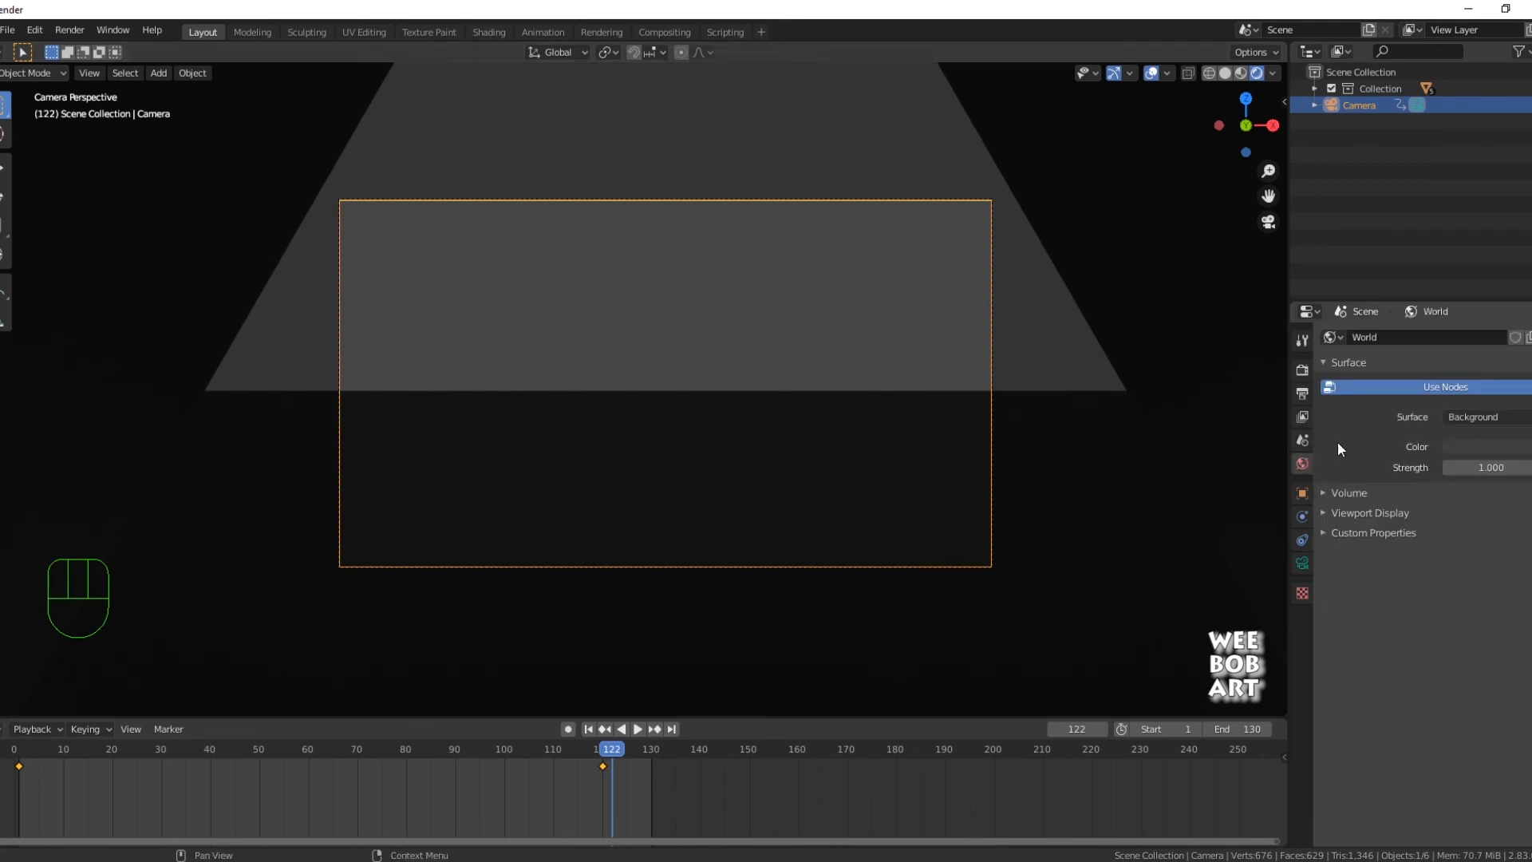
click(1477, 446)
drag(1526, 293, 1527, 328)
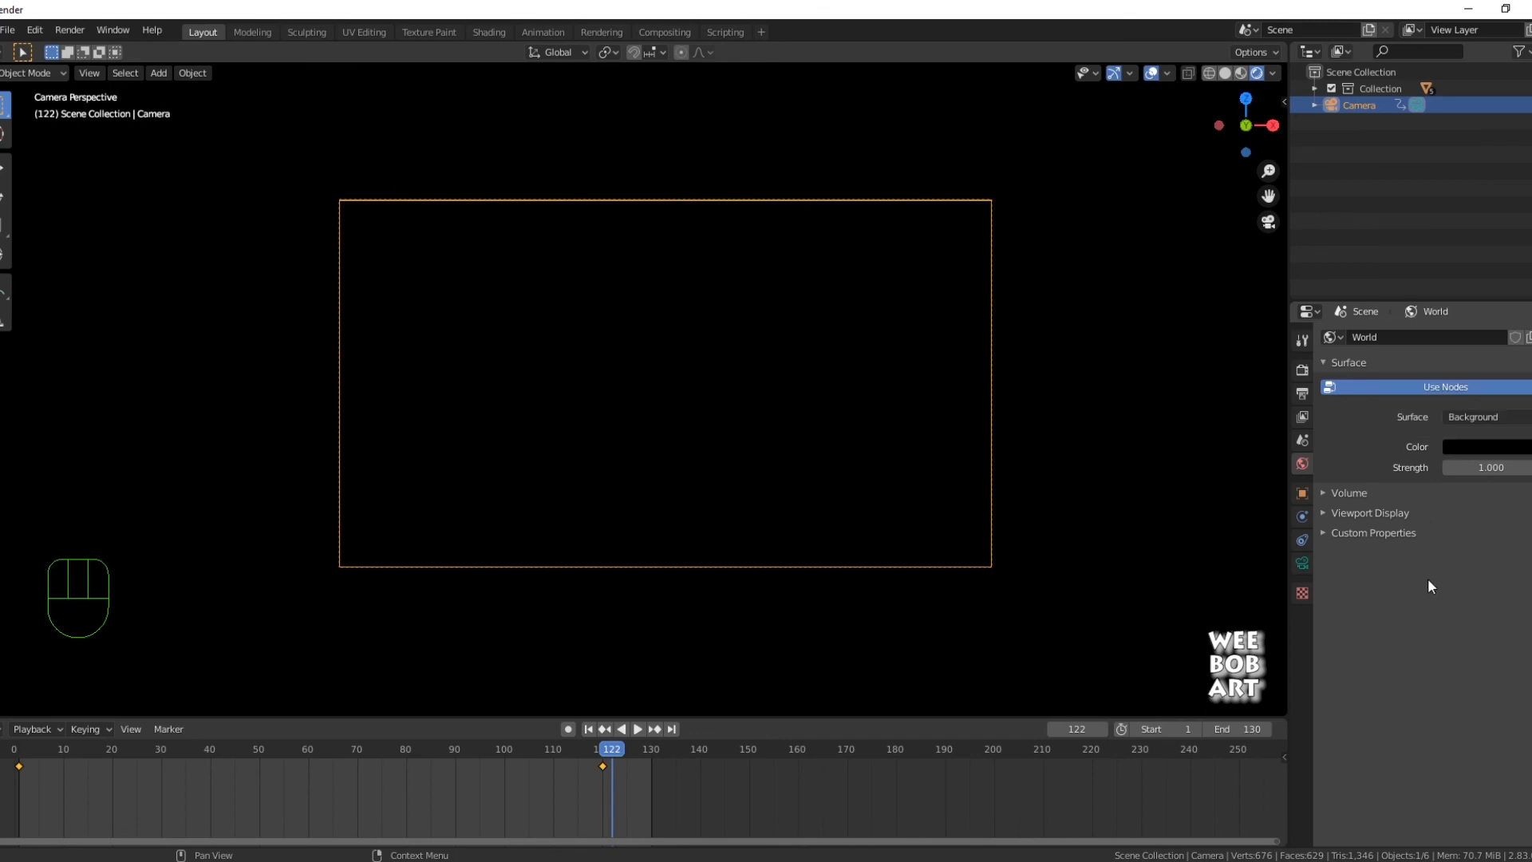
- Raise the AVI JPEG output quality to 100%
middle_drag(1157, 558, 822, 454)
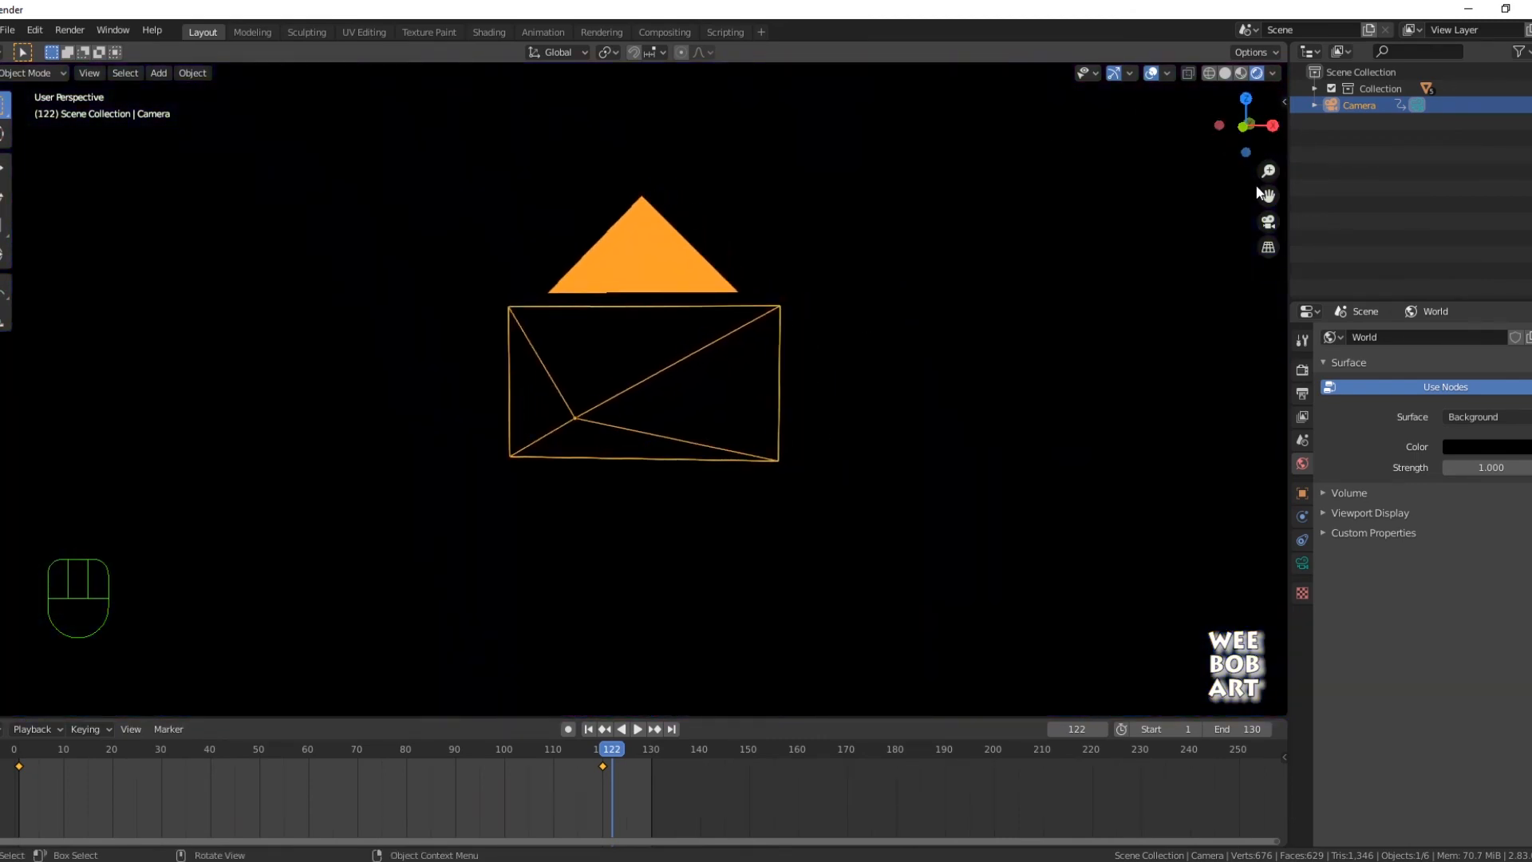
click(1302, 393)
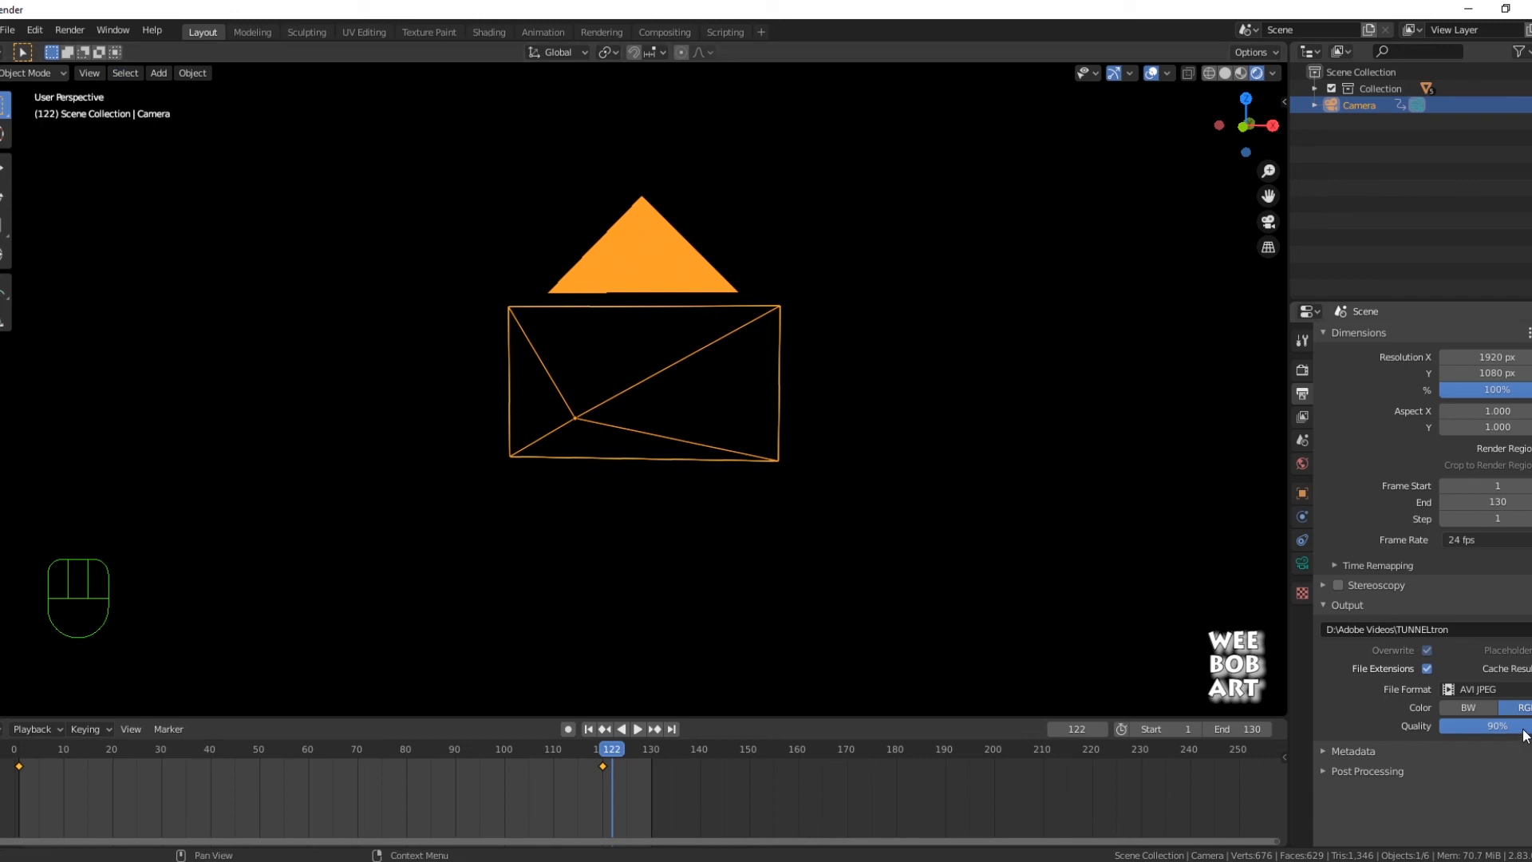
drag(1526, 735, 1530, 735)
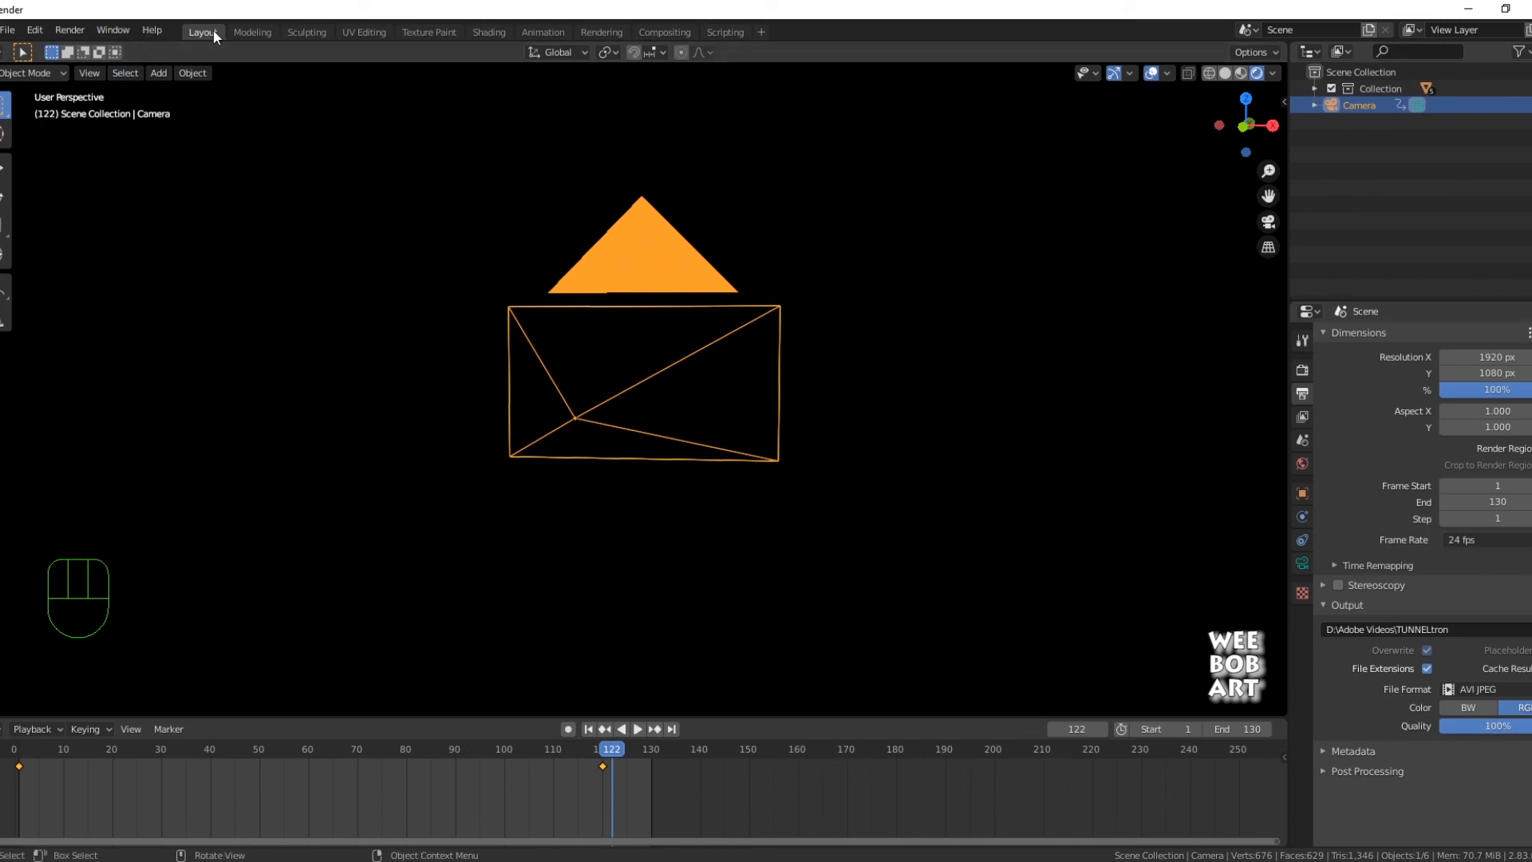
- Render the full animation, reposition the render window to watch its progress, and minimize it
drag(80, 29, 91, 61)
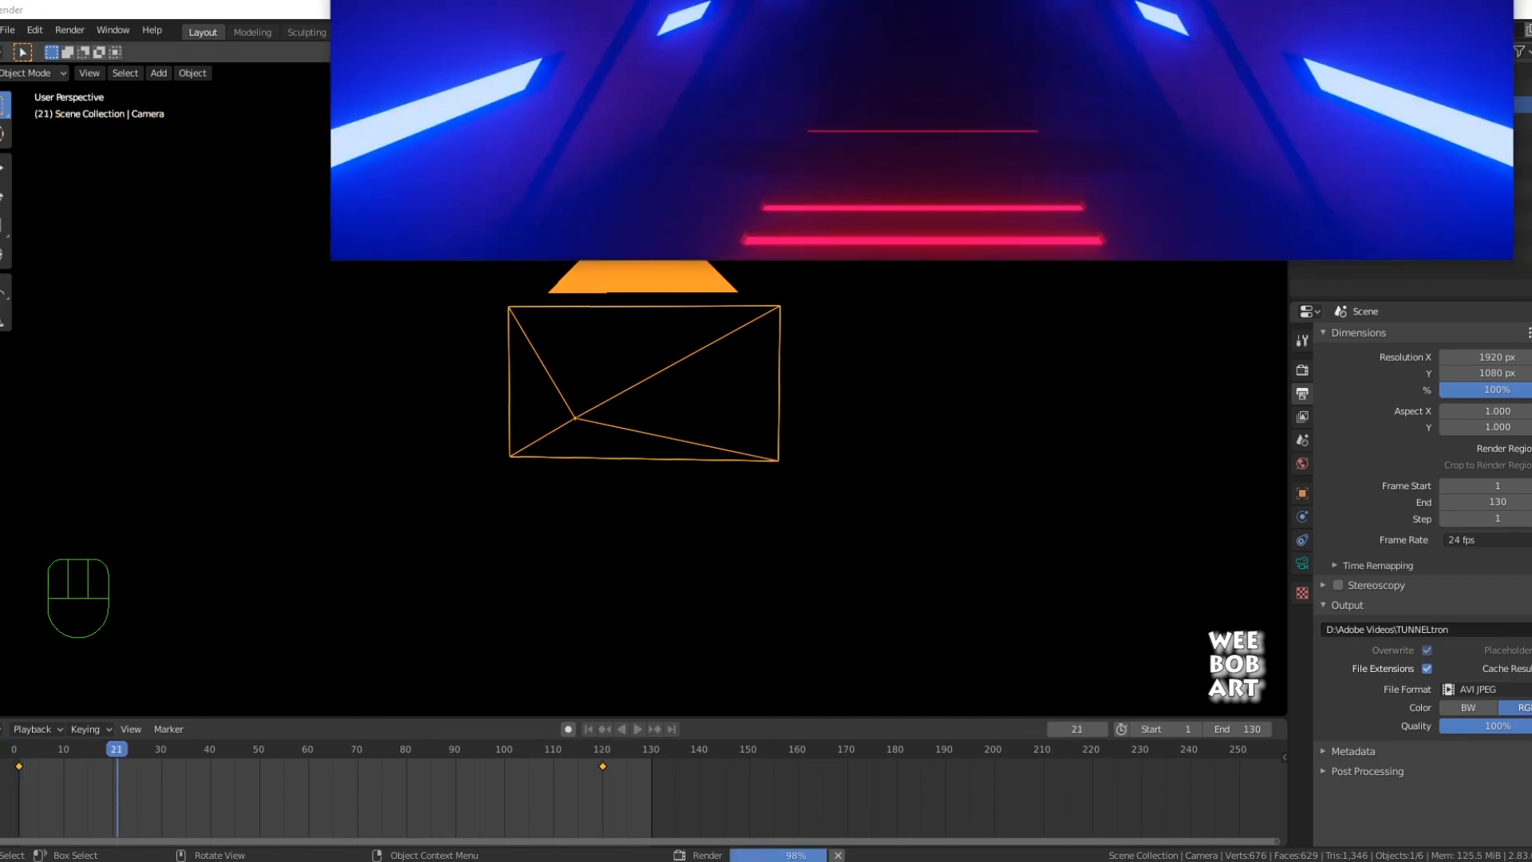
drag(949, 0, 722, 0)
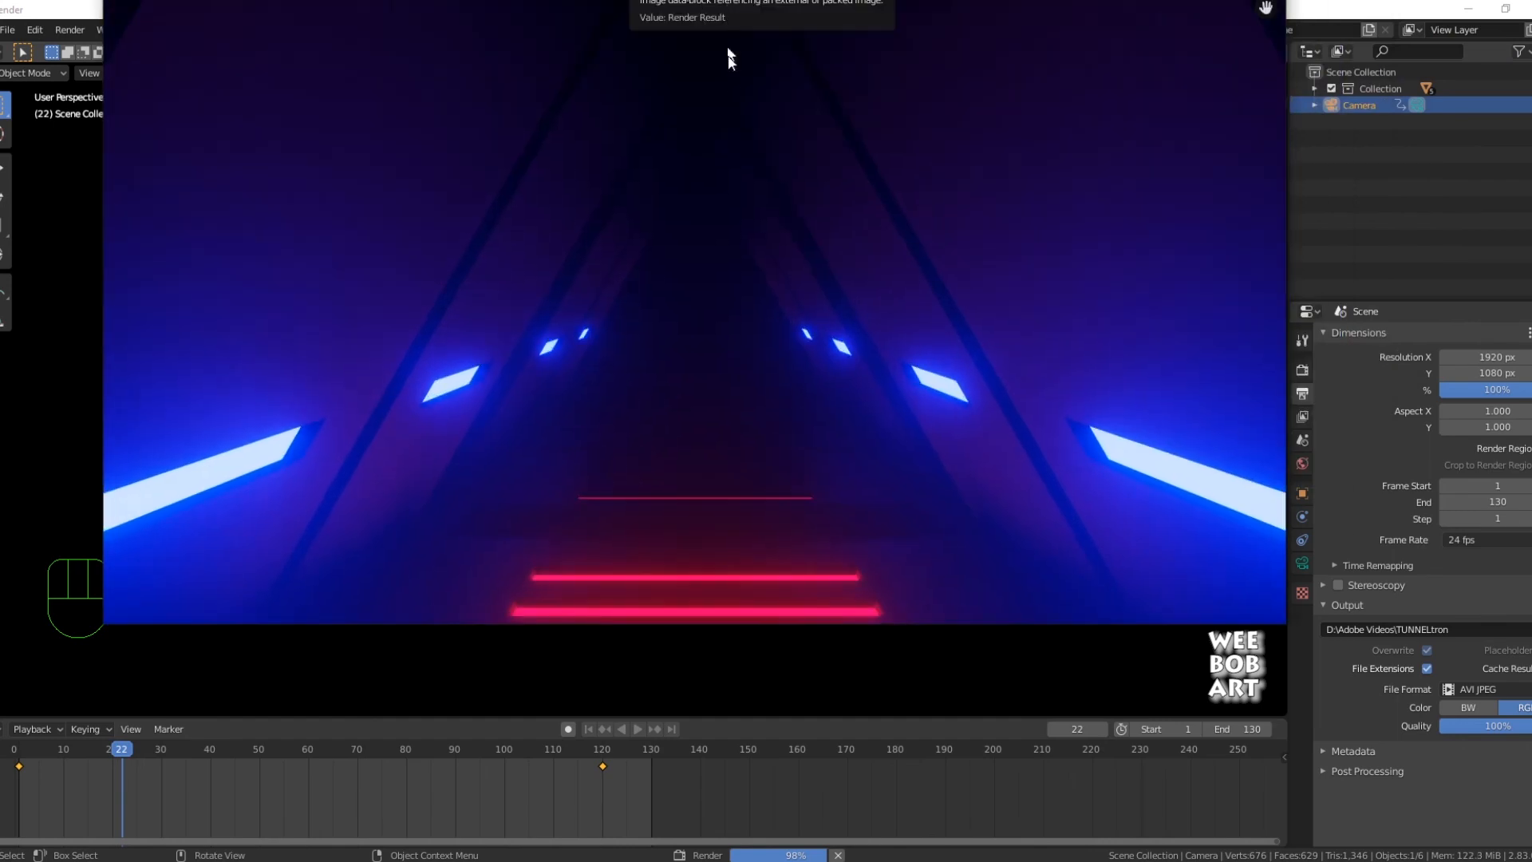
drag(737, 117, 707, 146)
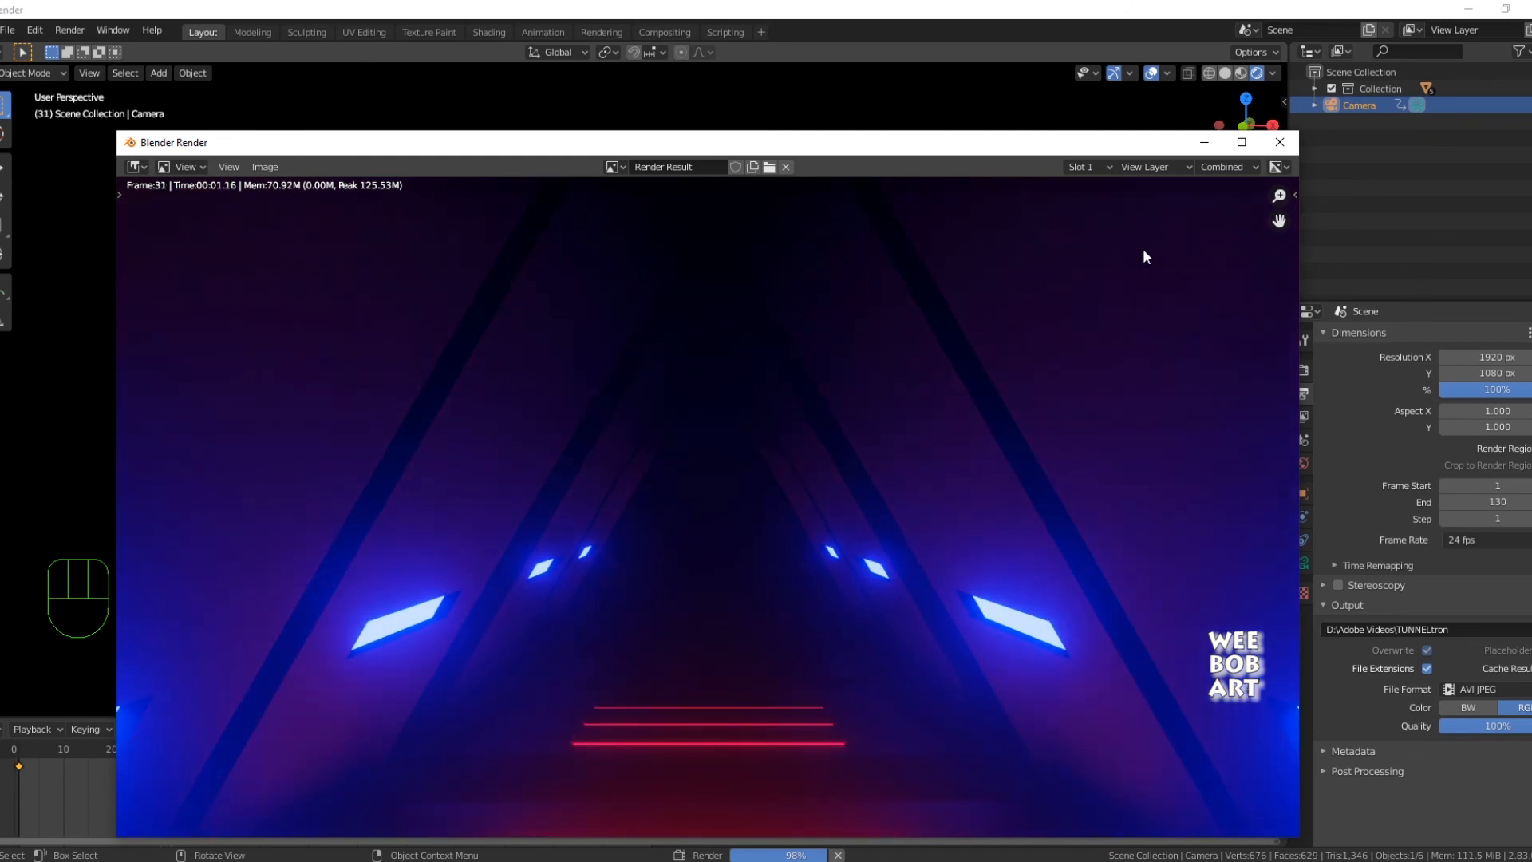
click(1206, 143)
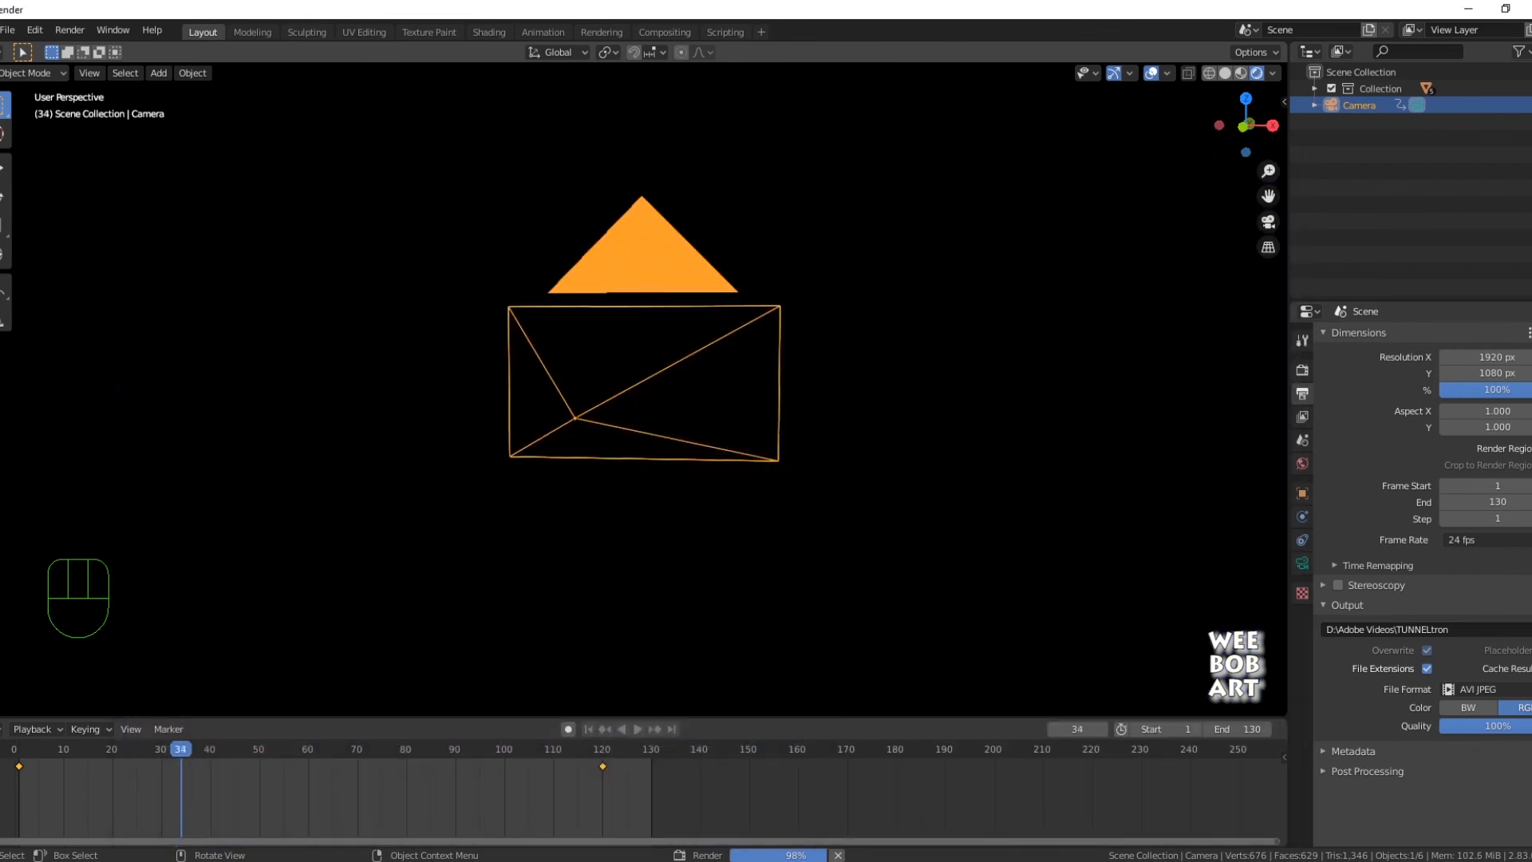